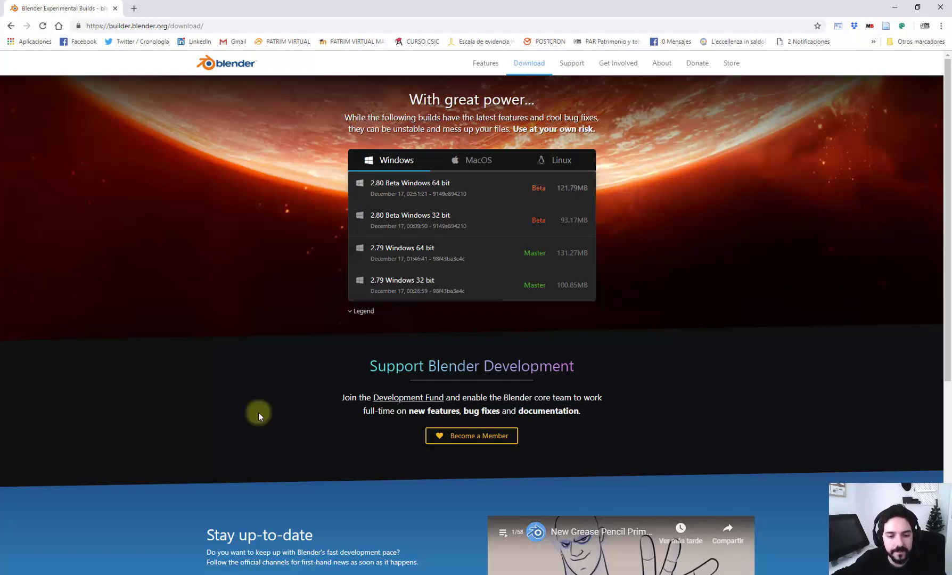
Switch from the browser to Blender and view the rendered Blender 2.8 lantern scene in the viewport.
left_click(303, 574)
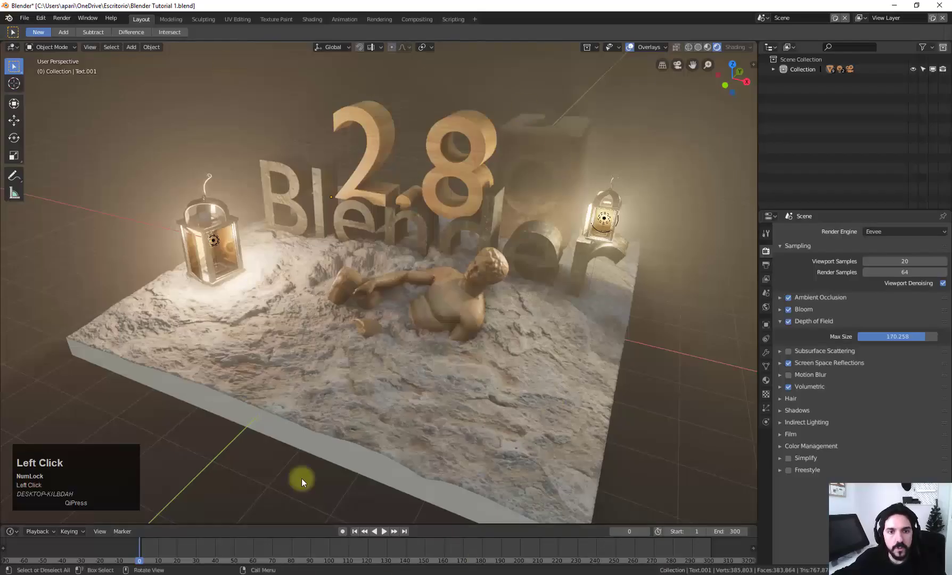
mouse_move(372, 222)
middle_mouse_down()
mouse_move(391, 220)
mouse_move(373, 222)
middle_mouse_up()
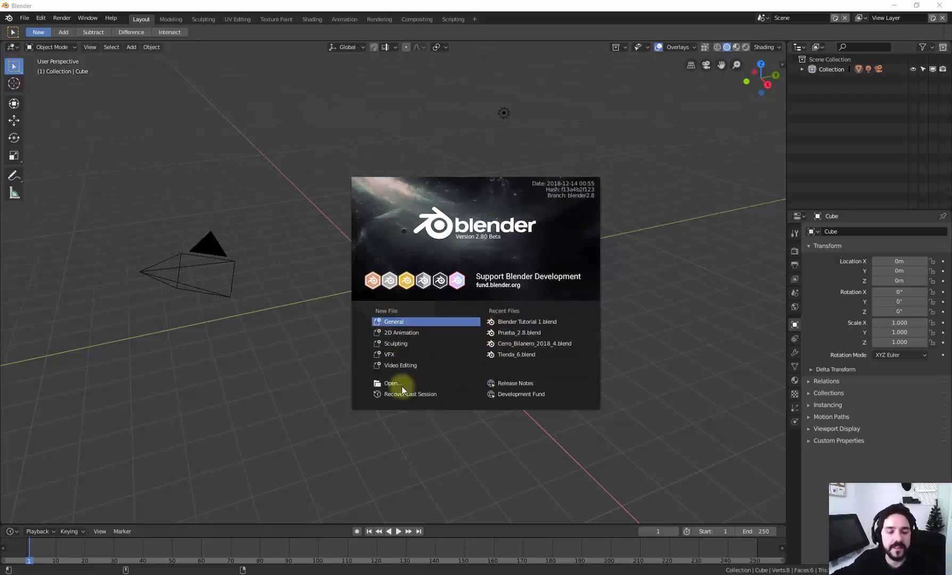
Start a new file from the General template on the splash screen.
left_click(401, 320)
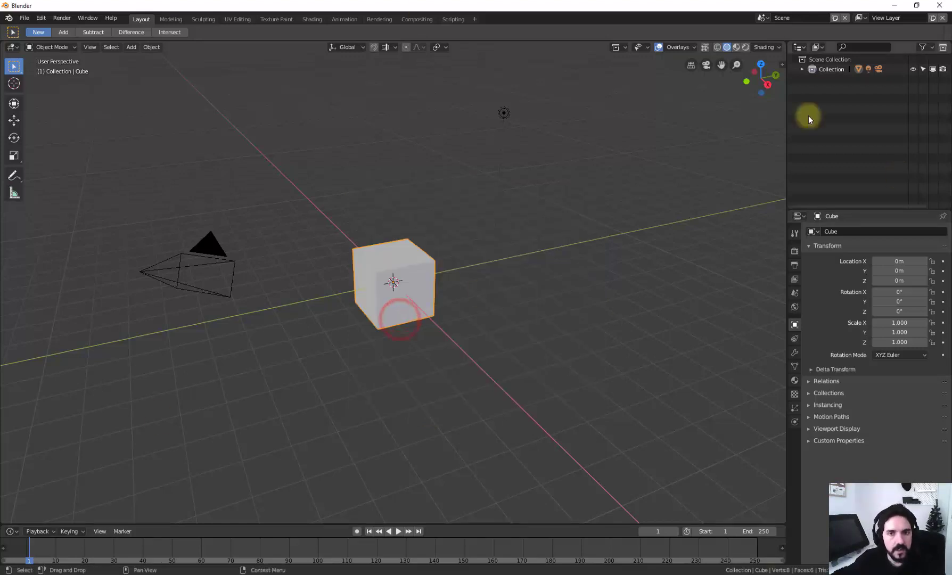
scroll(602, 229, "down", 2)
scroll(600, 232, "up", 1)
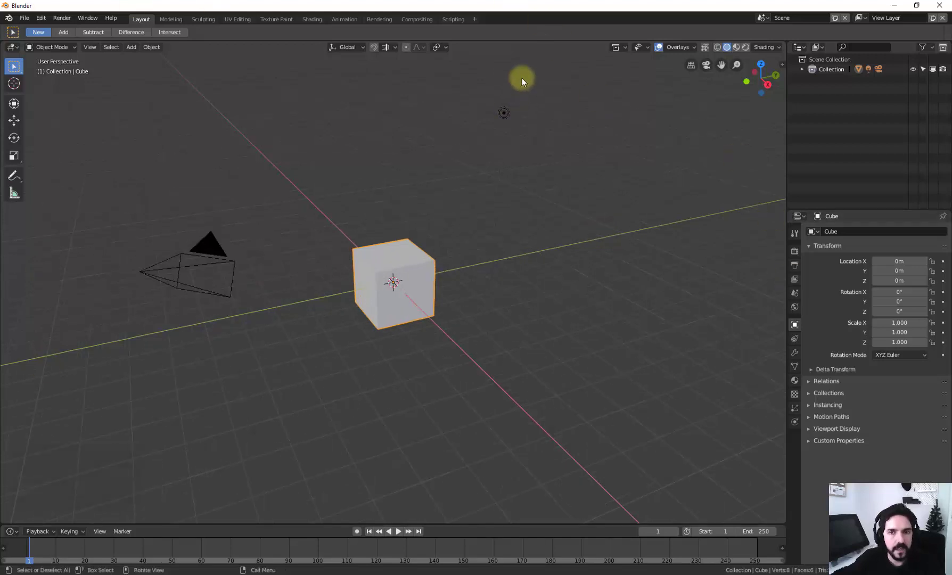
scroll(605, 336, "down", 1)
scroll(606, 335, "up", 1)
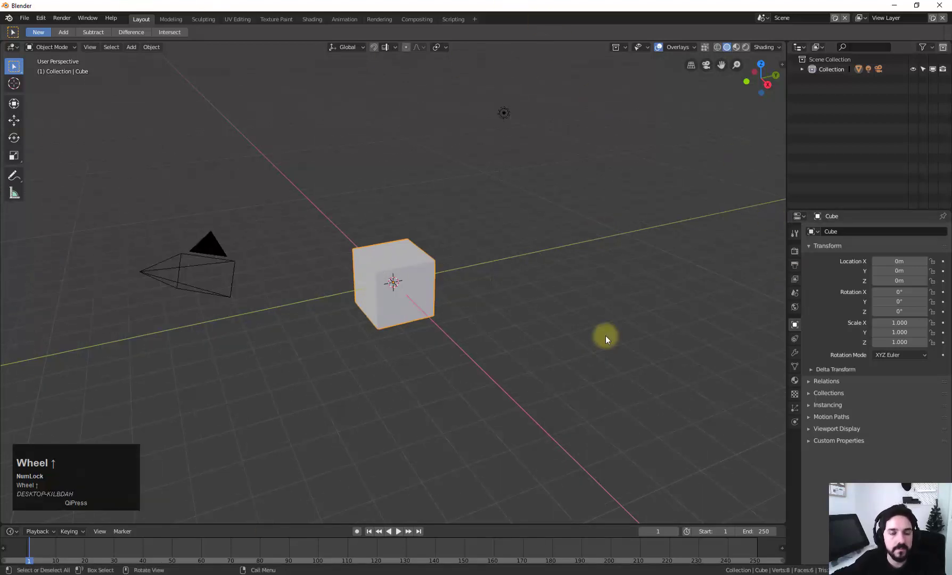
Create a new file from the 2D Animation template.
left_click(23, 19)
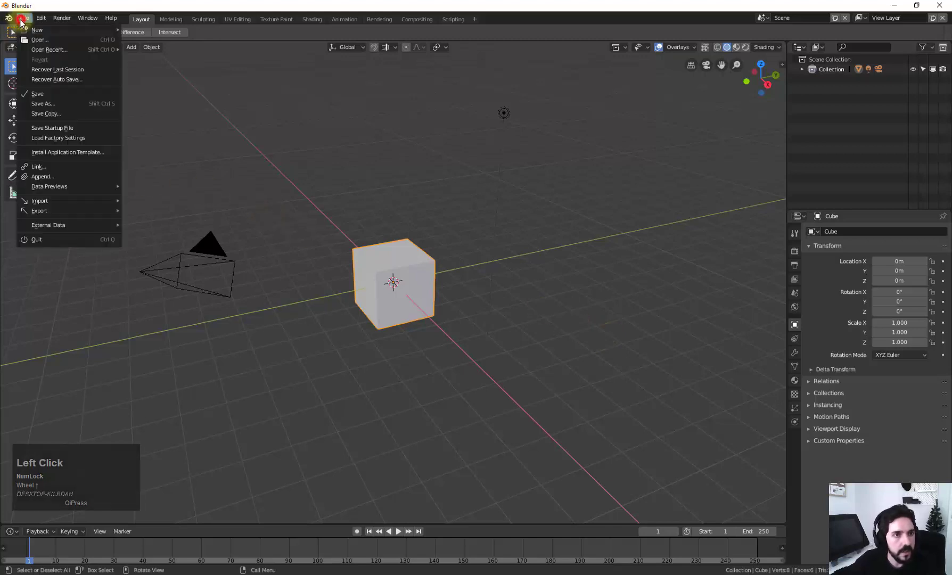
mouse_move(34, 30)
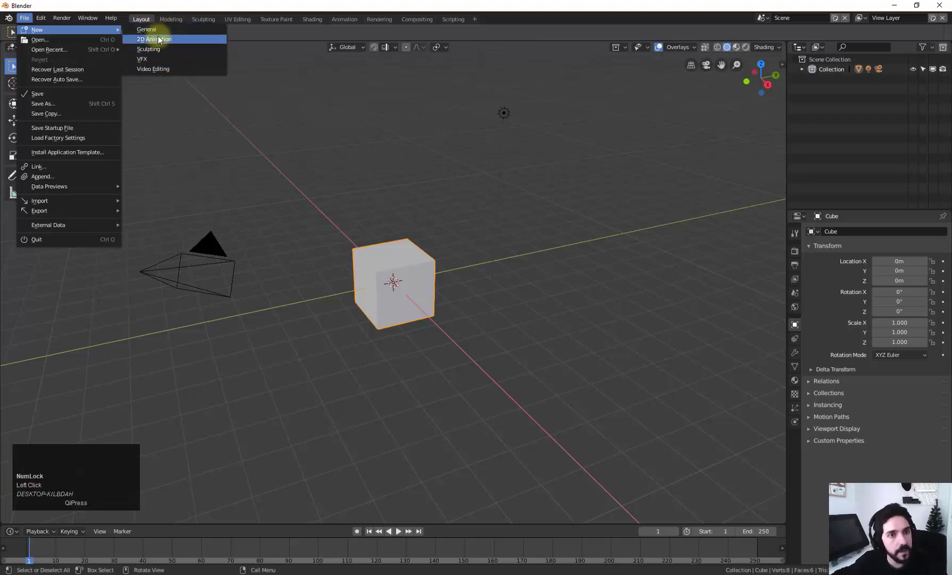
left_click(23, 18)
mouse_move(53, 35)
left_click(184, 38)
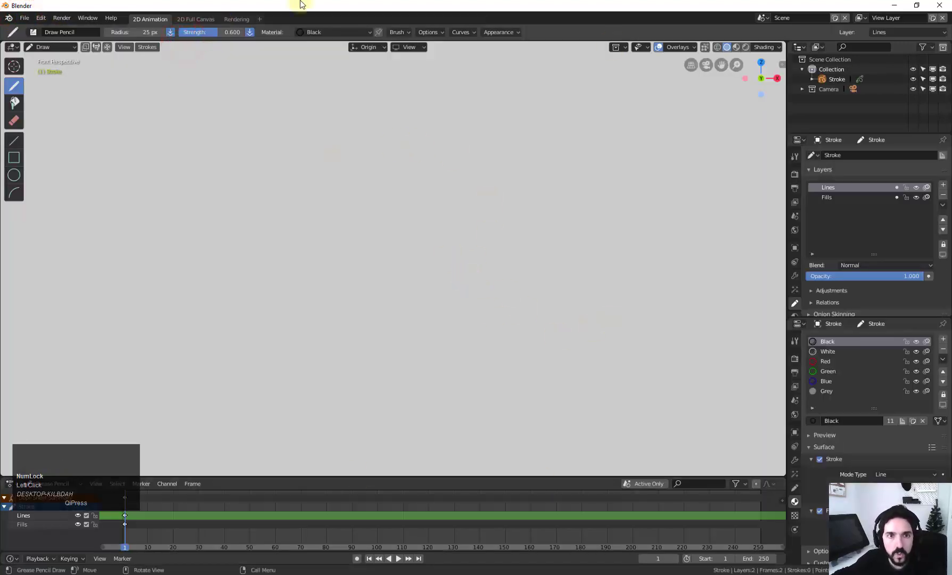
View the 2D Full Canvas and Rendering workspaces and return to the 2D Animation workspace.
left_click(197, 20)
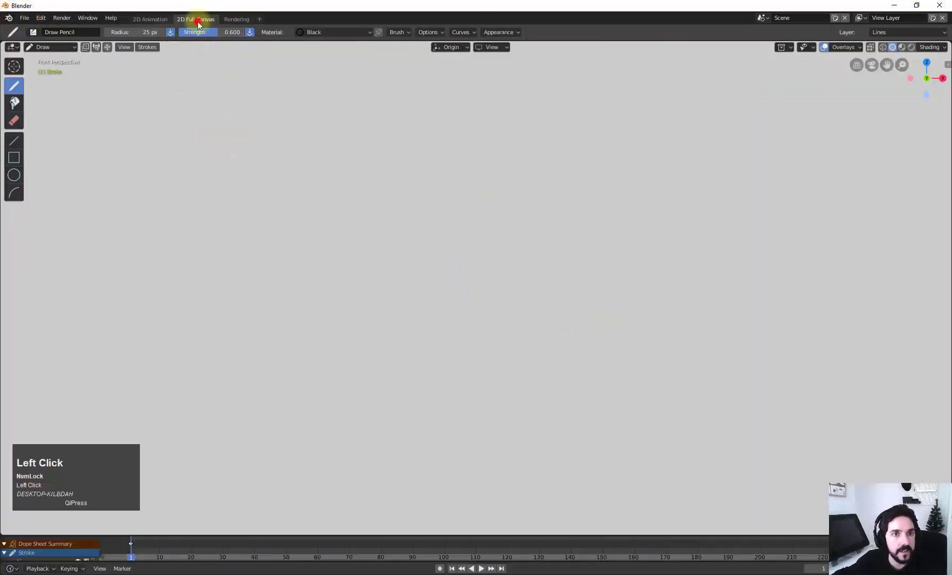
left_click(237, 20)
left_click(149, 19)
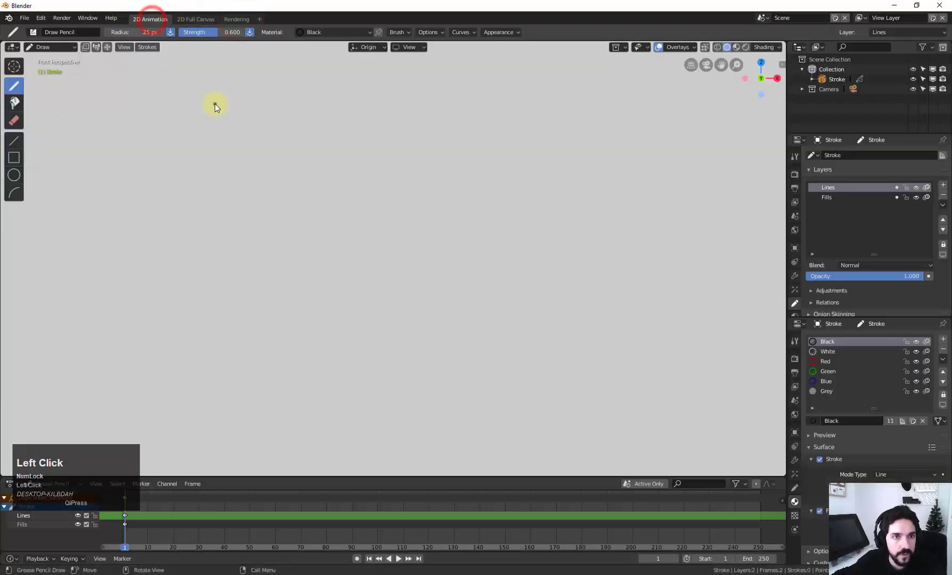
left_click(24, 19)
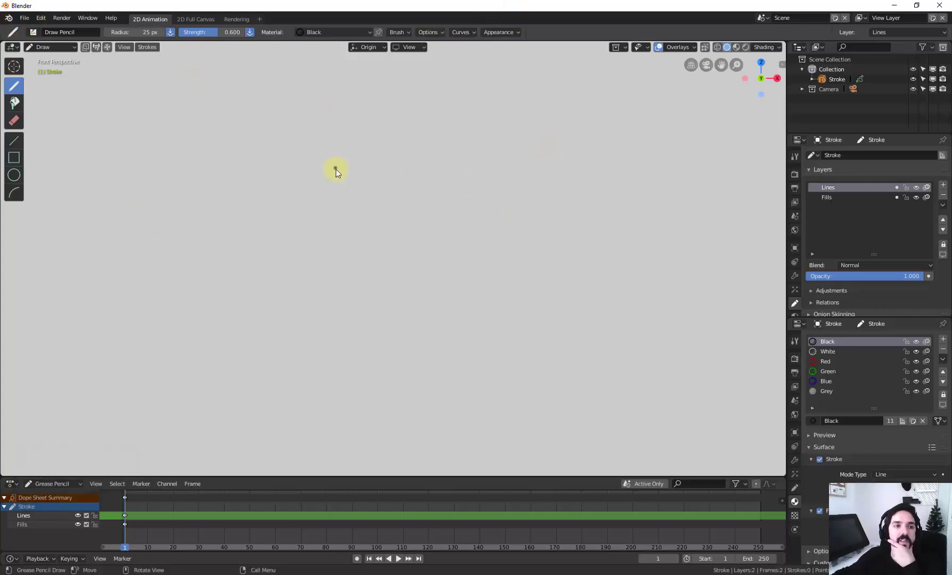
left_click(233, 161)
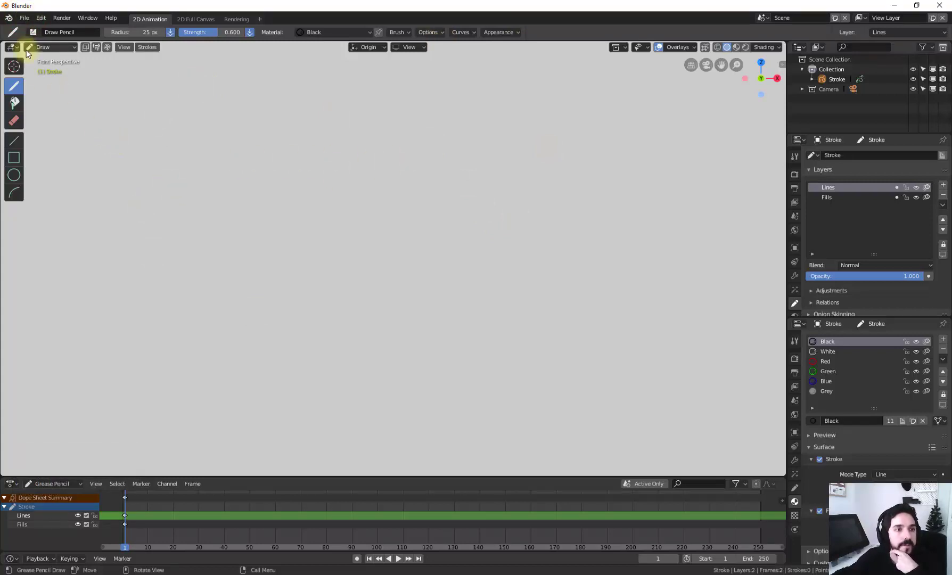
Create a new file from the Sculpting template, view its Shading workspace and return to the Sculpting workspace.
left_click(25, 17)
mouse_move(36, 29)
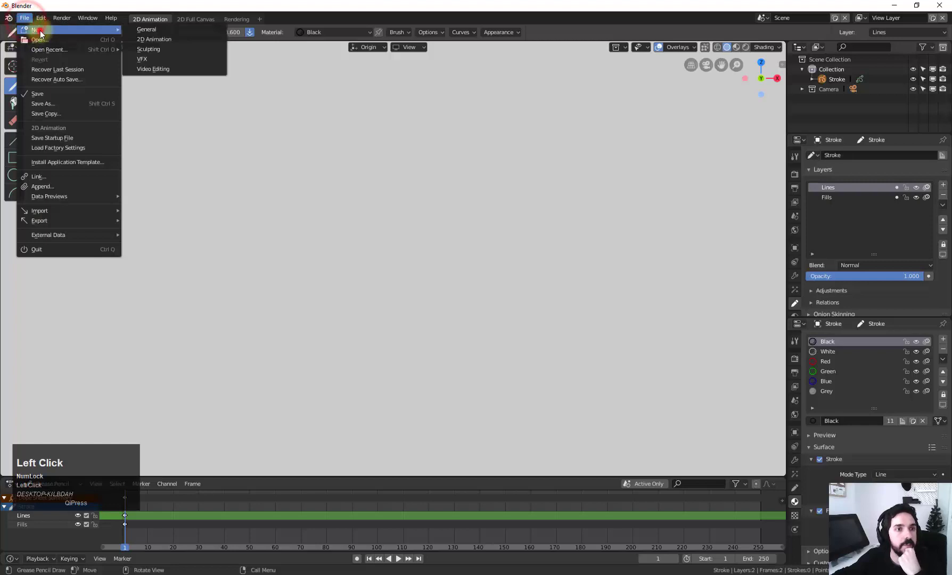
left_click(160, 46)
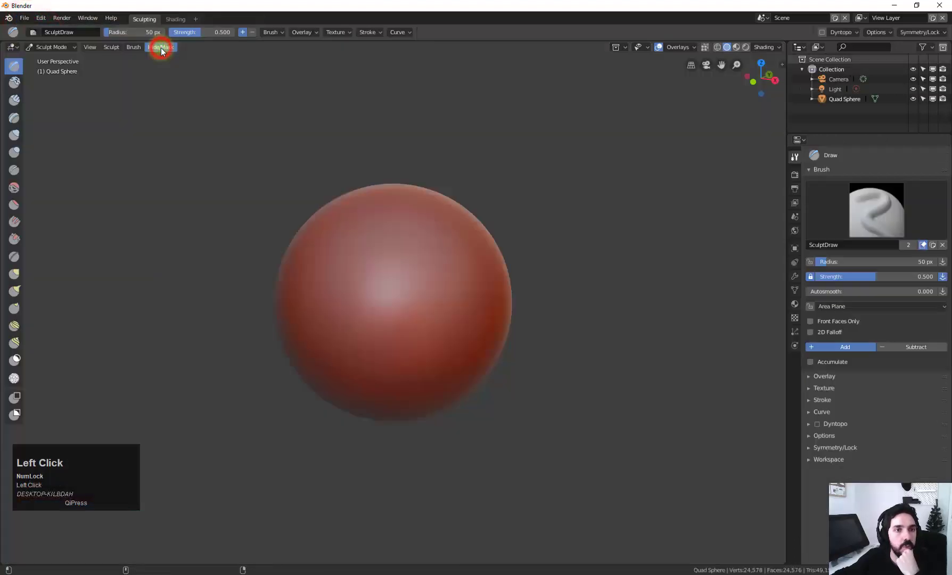
left_click(170, 19)
left_click(144, 20)
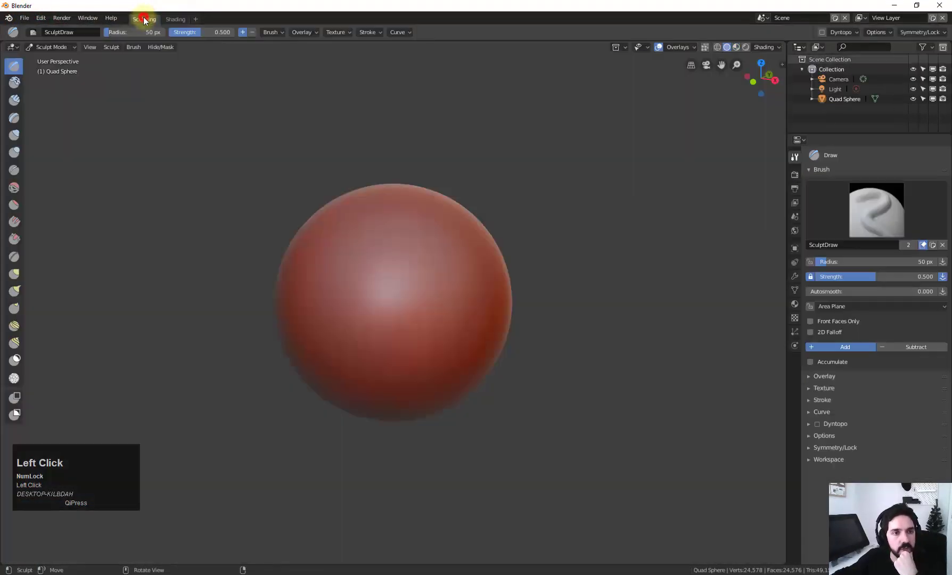
Create a new file from the VFX template.
left_click(25, 18)
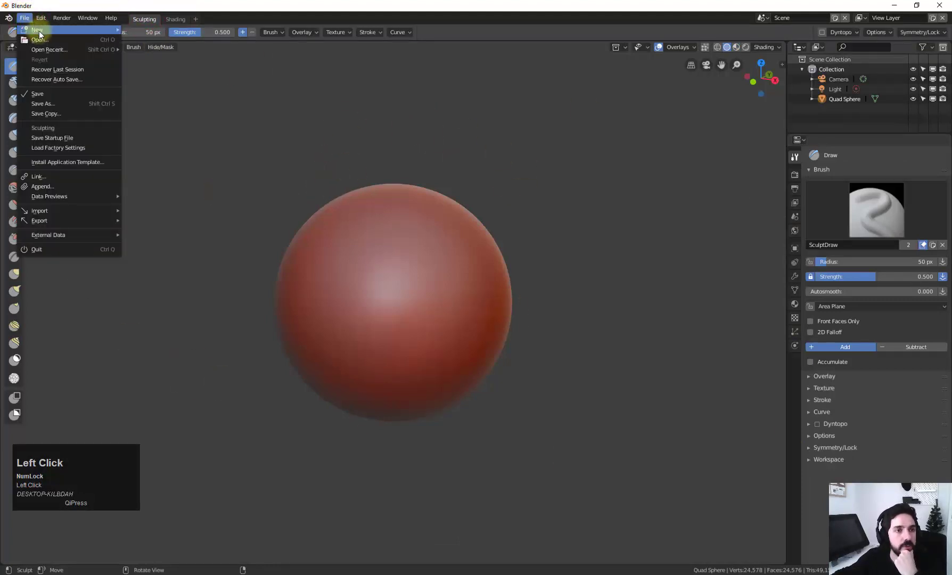
mouse_move(39, 32)
left_click(146, 61)
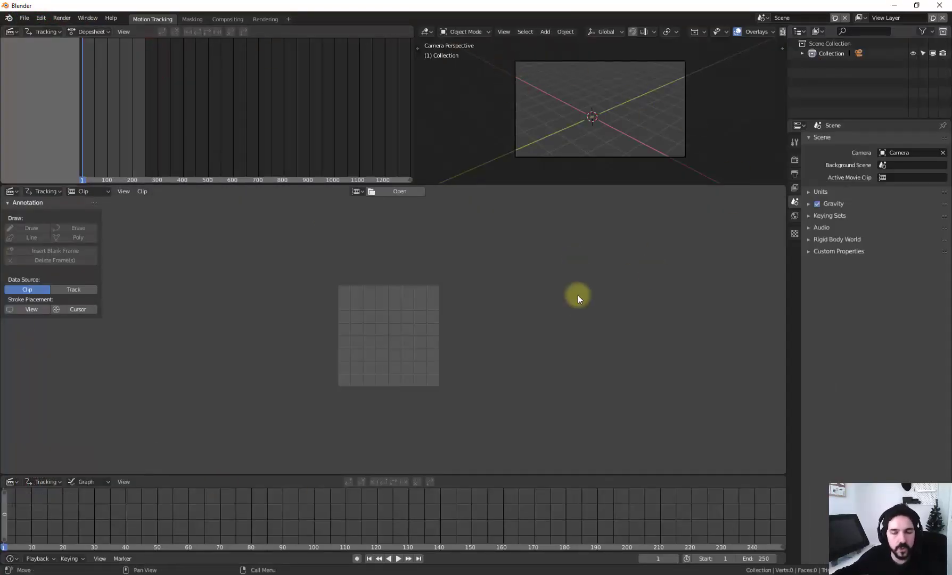
Create a new file from the Video Editing template.
left_click(26, 19)
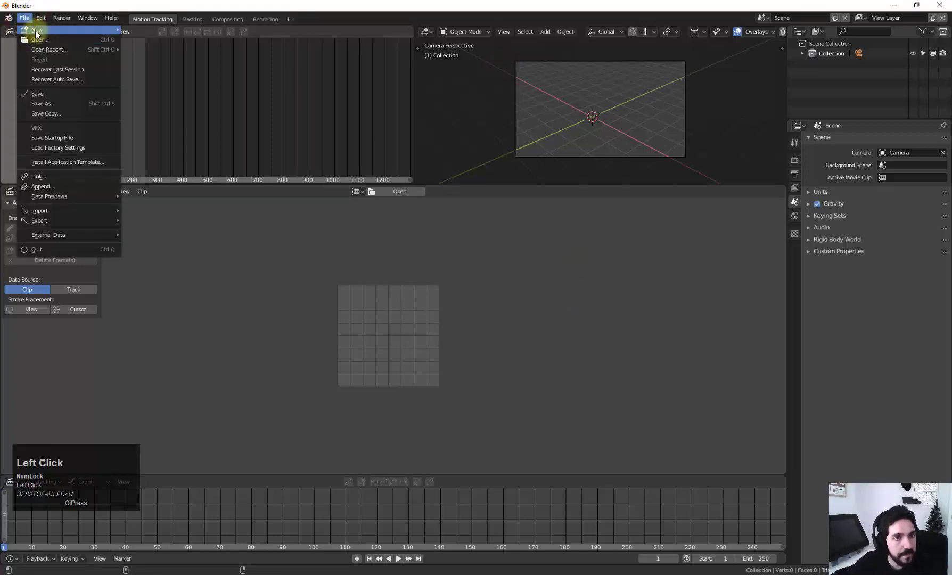
mouse_move(35, 30)
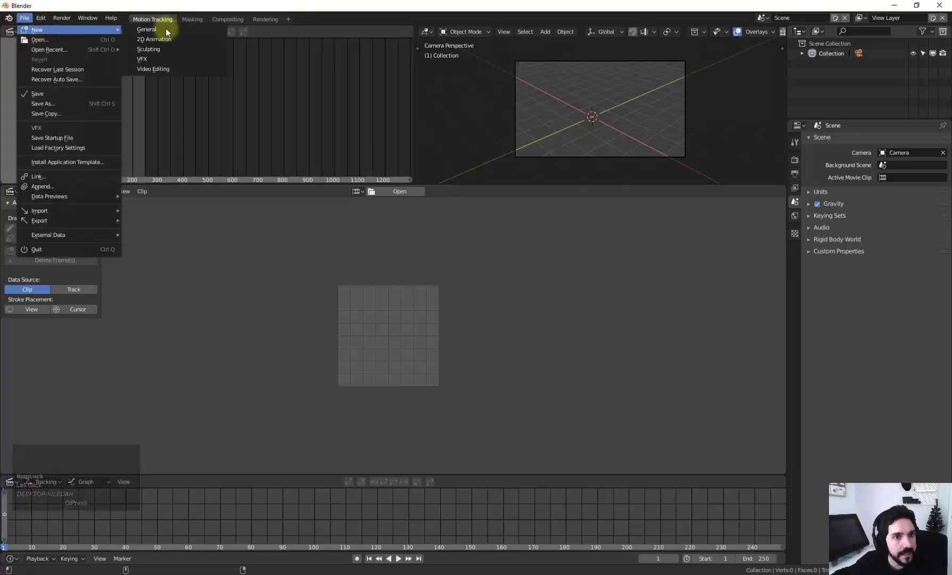
left_click(149, 69)
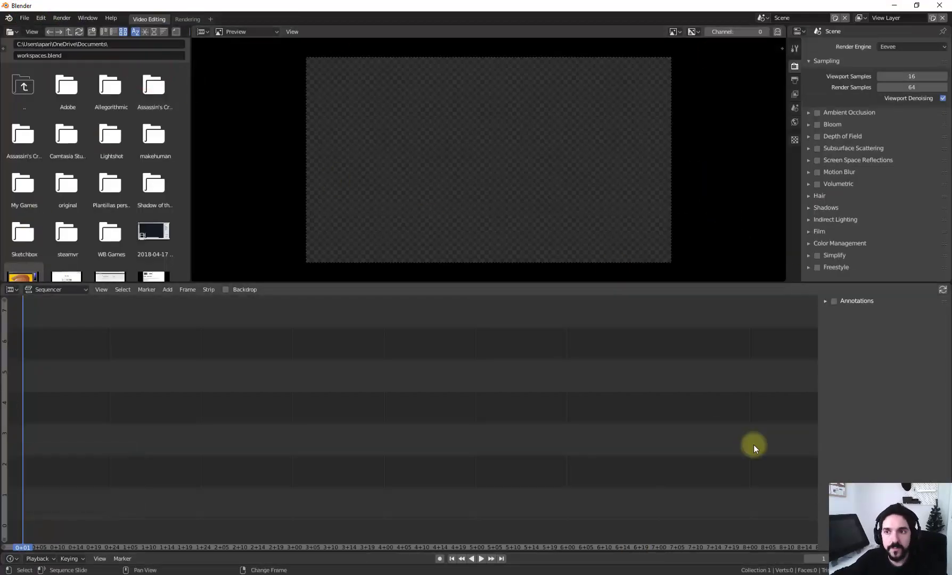
scroll(857, 154, "down", 1)
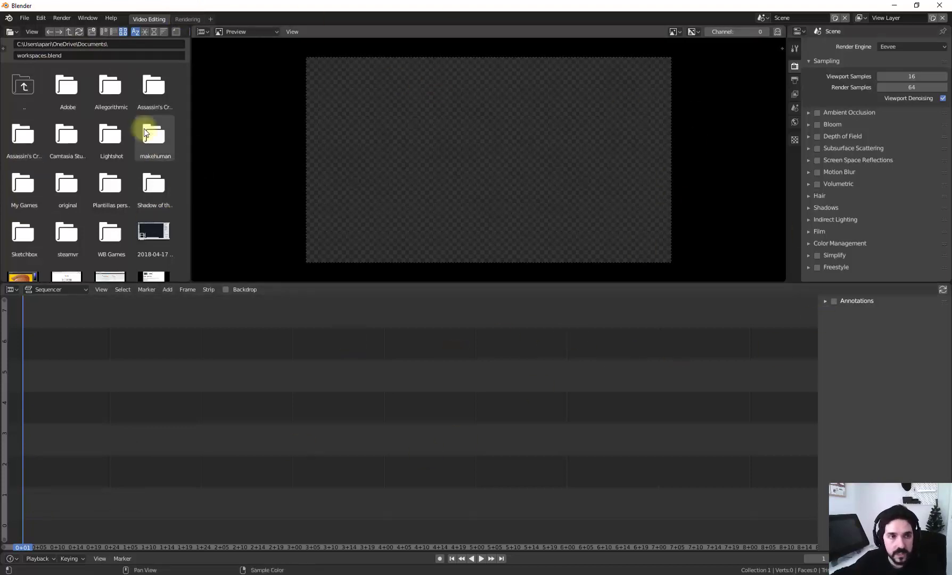
Create a new file from the General template to replace the video editing project.
left_click(22, 20)
mouse_move(36, 31)
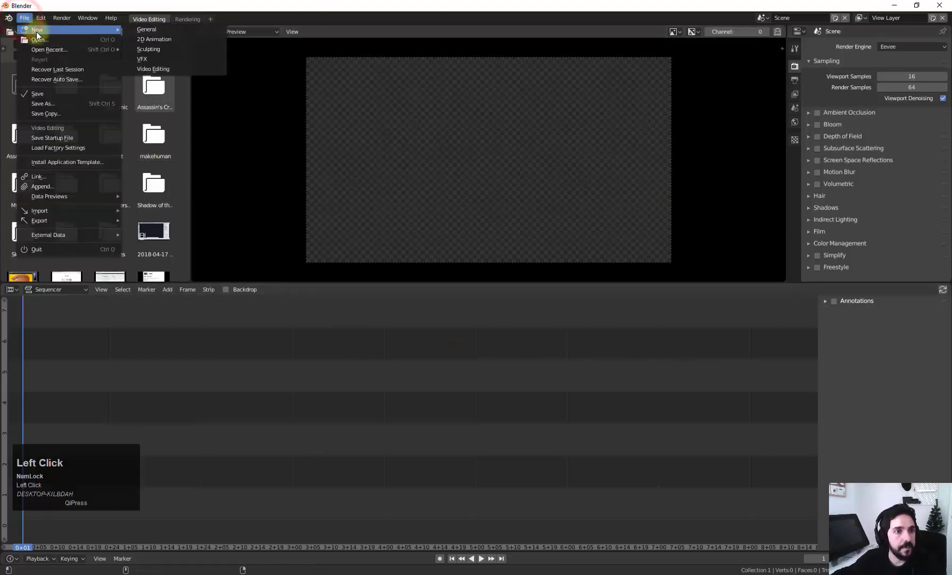
left_click(168, 27)
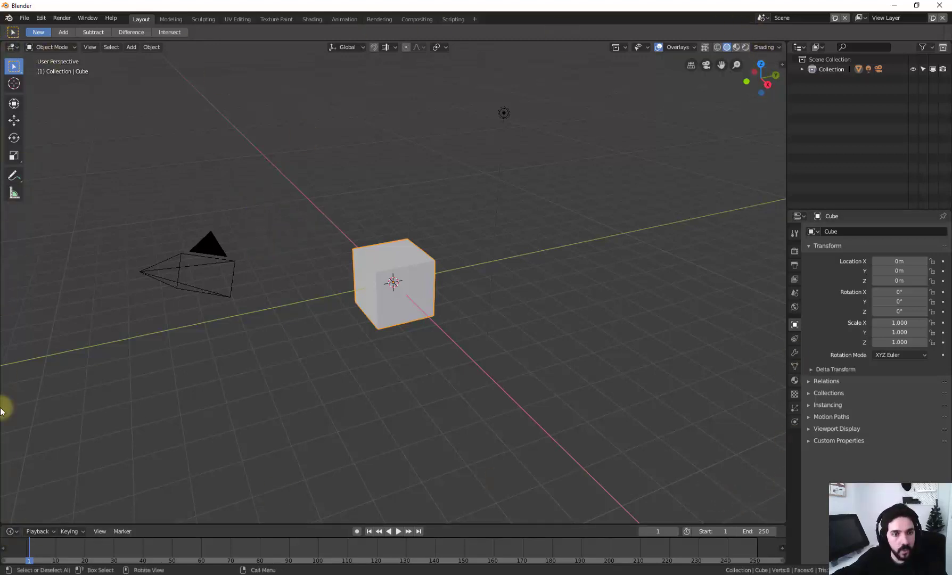
Examine the default scene's cube, camera and light from several angles and distances in the Layout workspace.
middle_click_drag(553, 202, 523, 259)
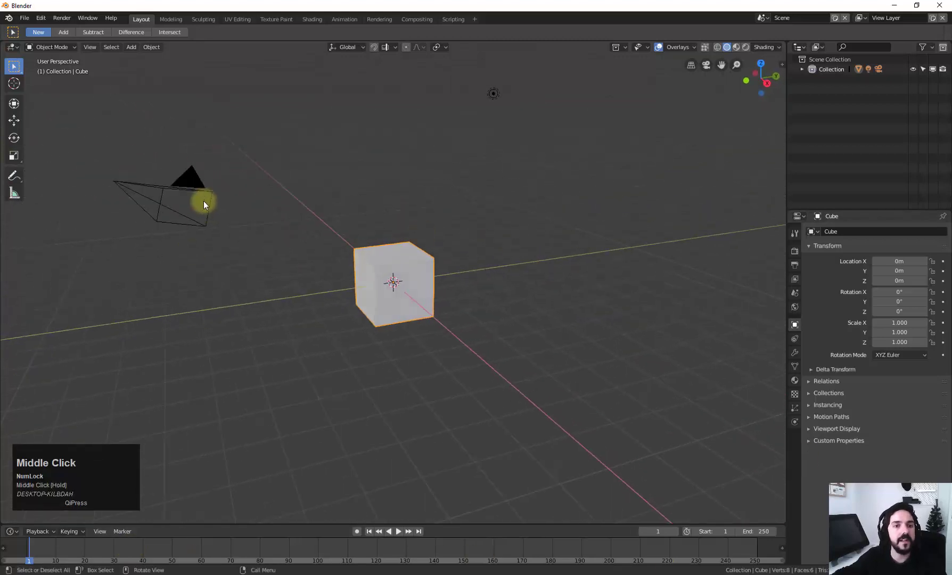
scroll(275, 213, "down", 6)
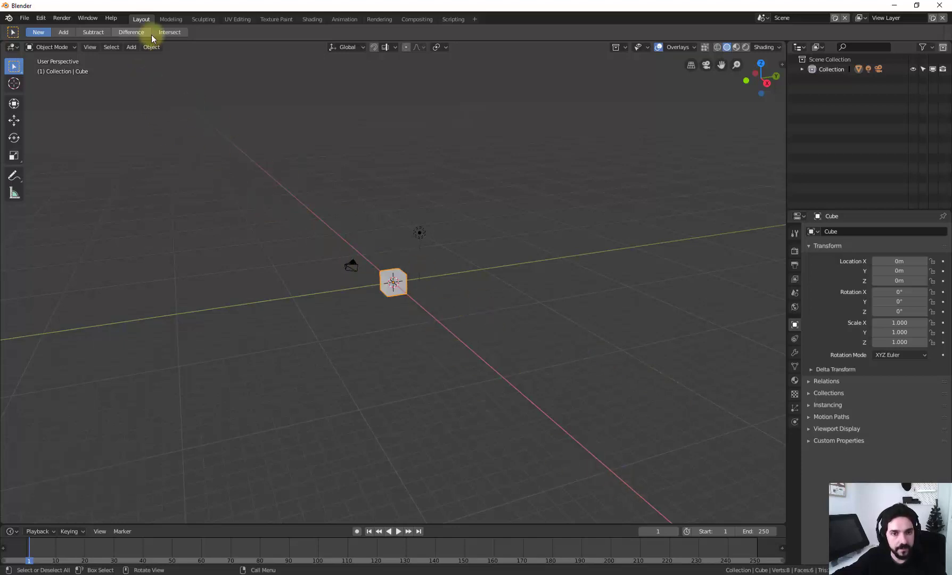
middle_click_drag(351, 256, 436, 269)
scroll(260, 361, "up", 2)
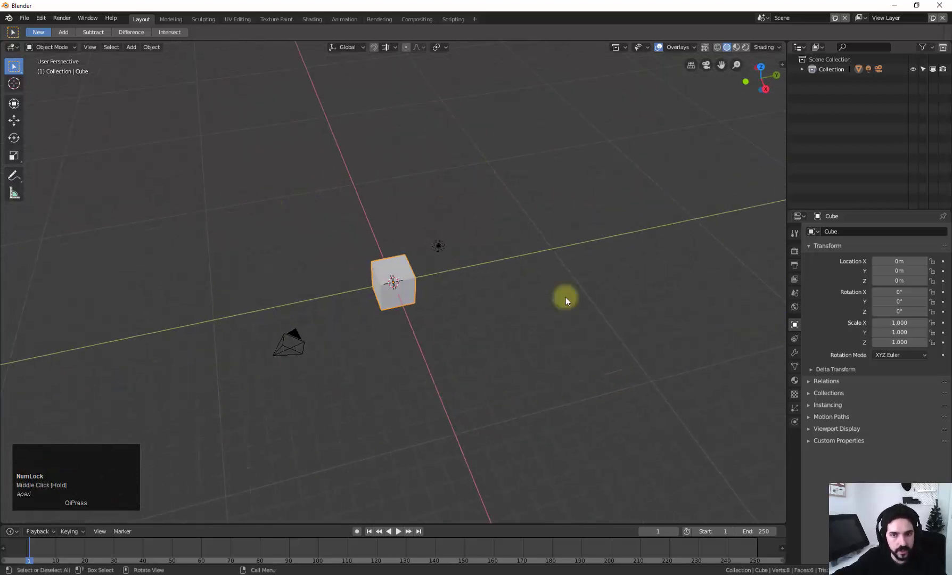
middle_click_drag(481, 227, 370, 198)
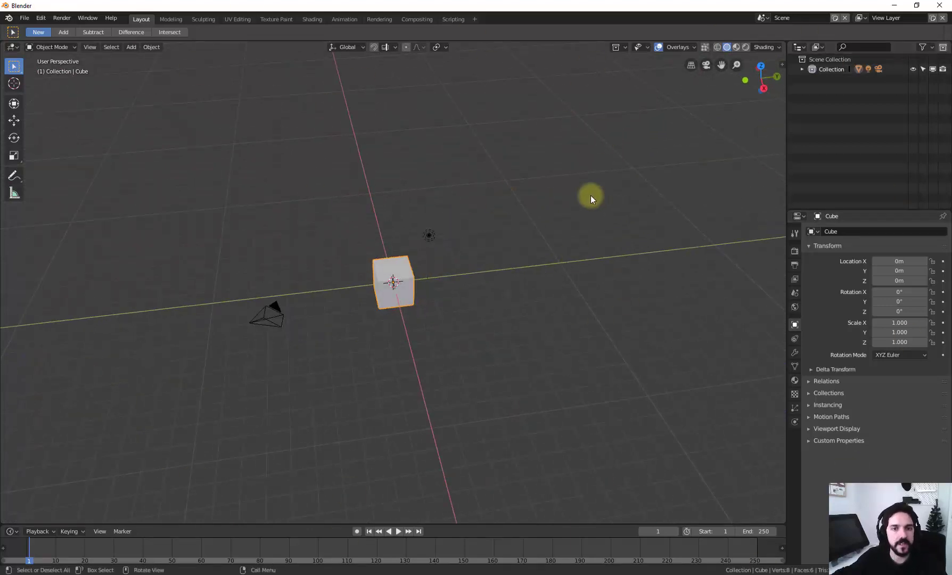
middle_click_drag(336, 184, 353, 184)
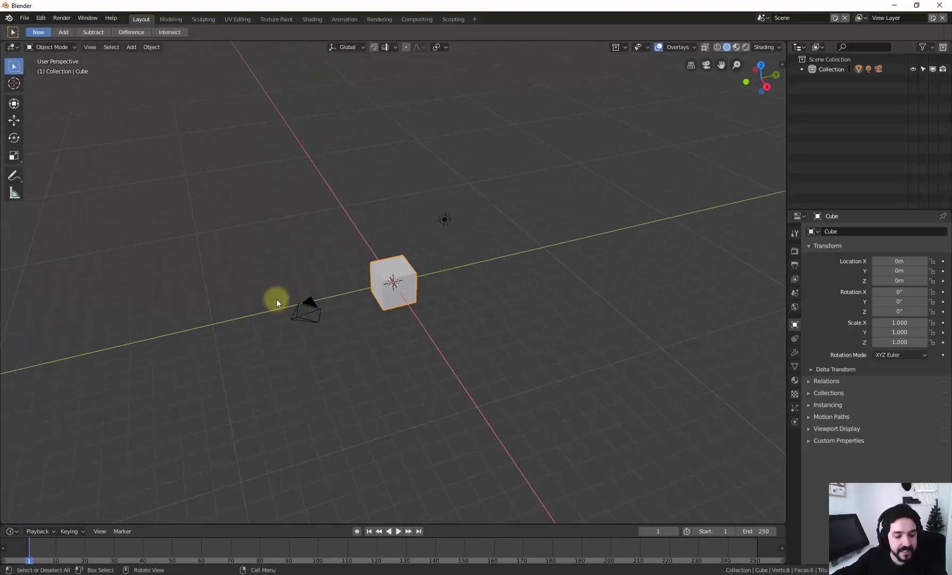
middle_click_drag(570, 294, 641, 193)
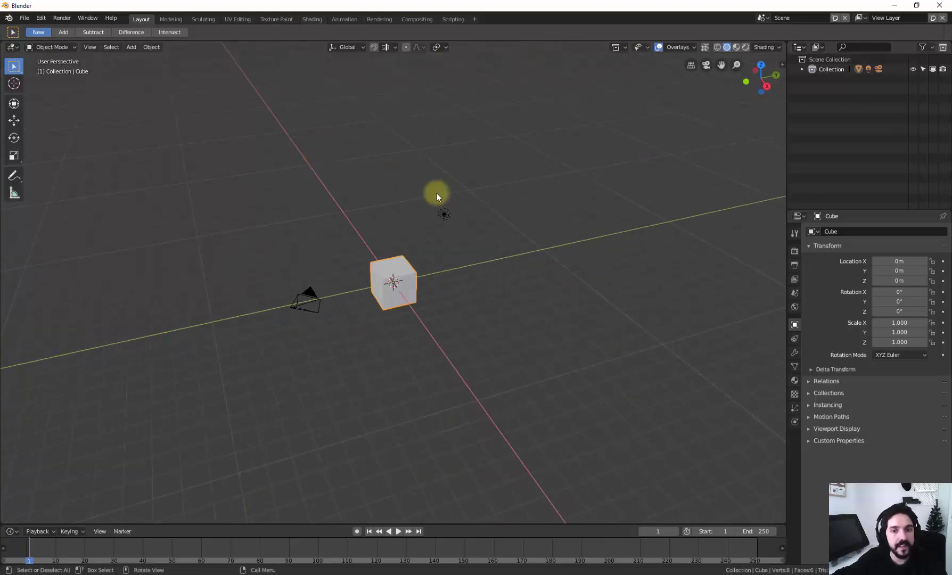
middle_click_drag(436, 194, 408, 160)
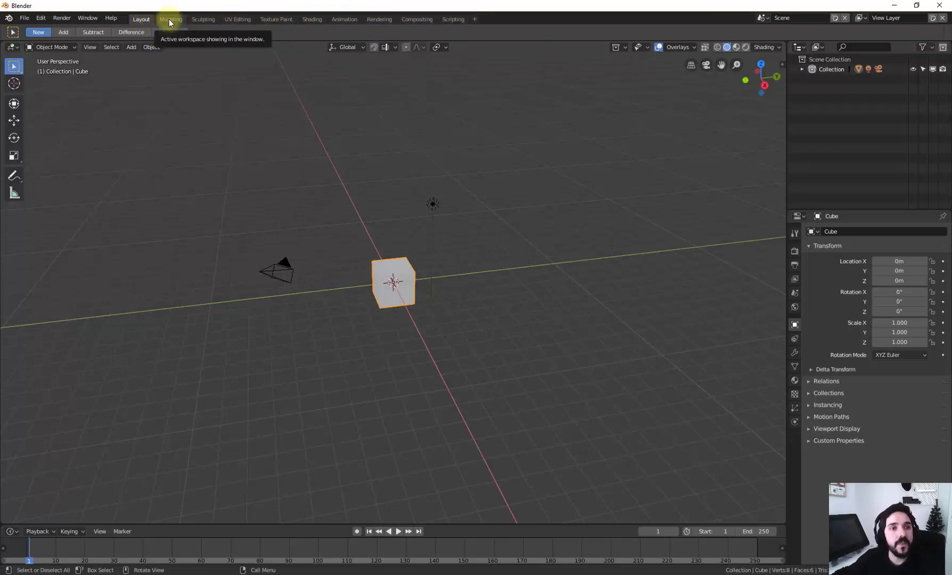
scroll(344, 199, "up", 2)
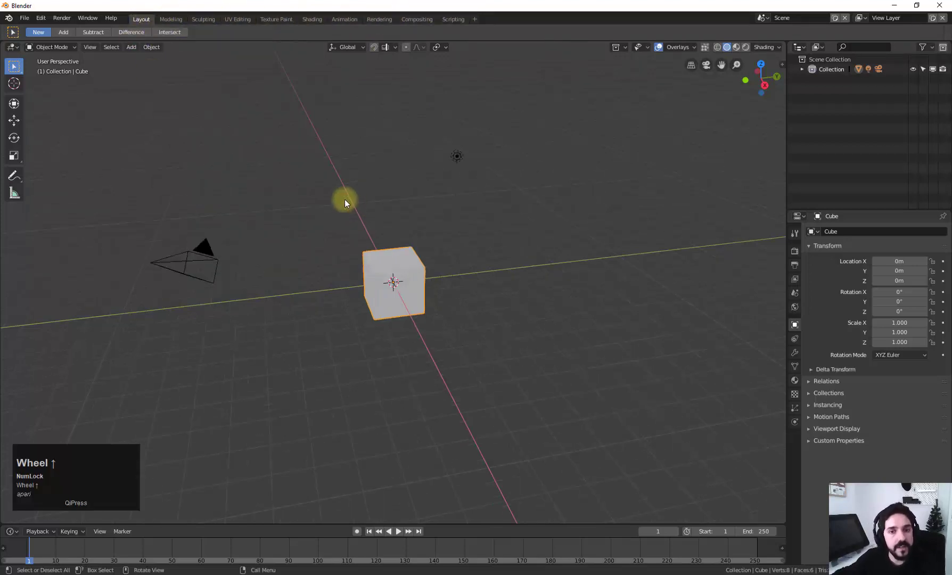
middle_click_drag(345, 200, 355, 190)
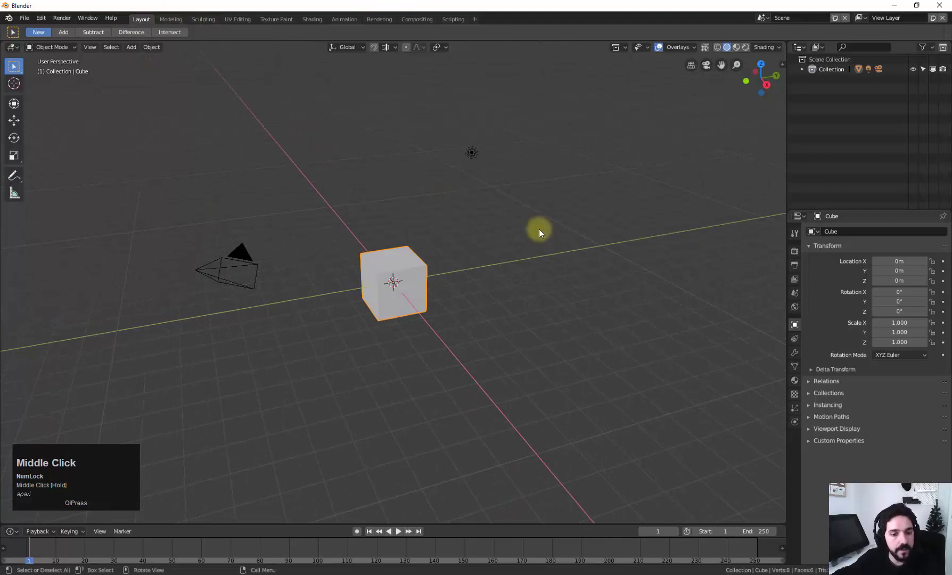
Switch to the open Blender Tutorial 1.blend window and change its viewport shading from rendered to material preview.
left_click(295, 572)
left_click(233, 545)
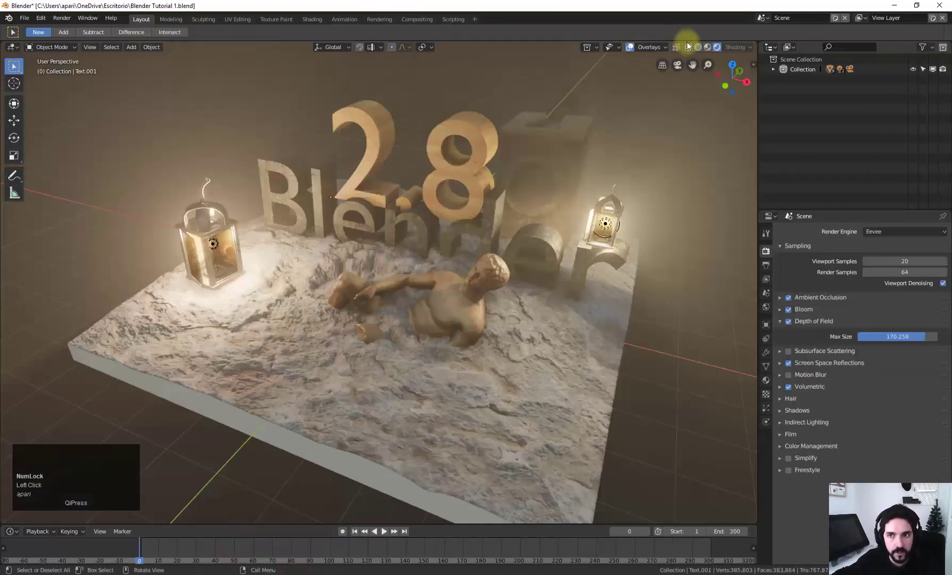
left_click(705, 47)
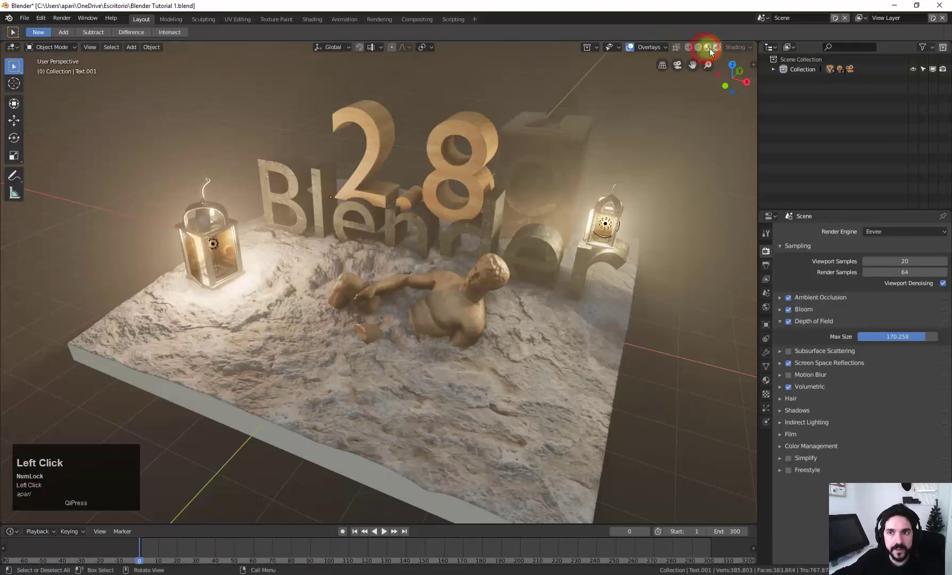
left_click(707, 48)
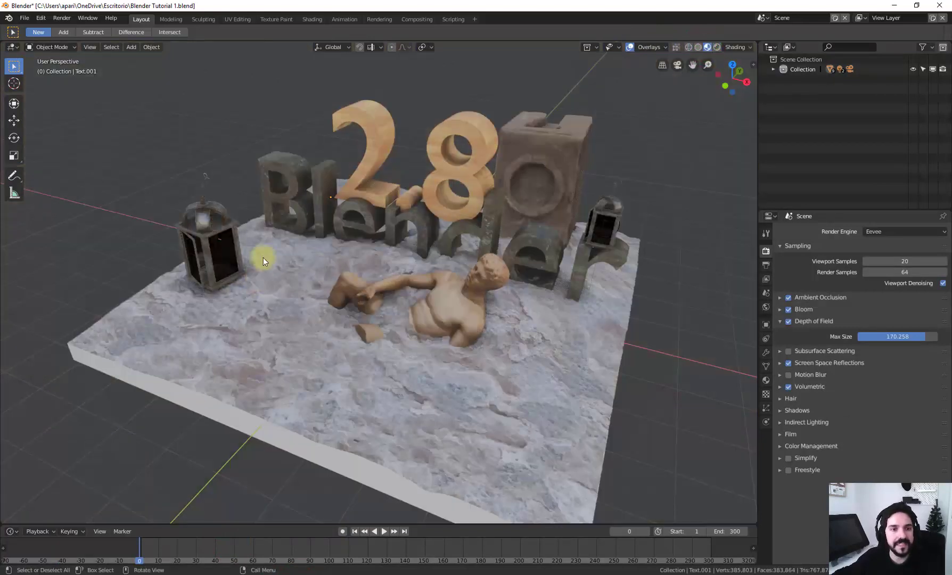
View the Layout workspace's lettered scene from several angles and widen the 3D viewport at the expense of the Outliner and Properties editors.
left_click(140, 19)
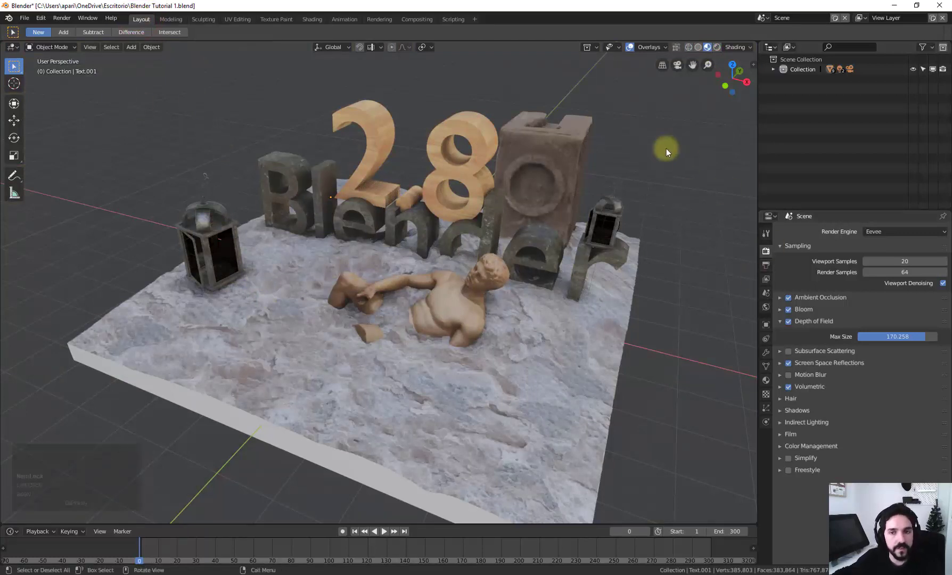
middle_click_drag(243, 160, 288, 177)
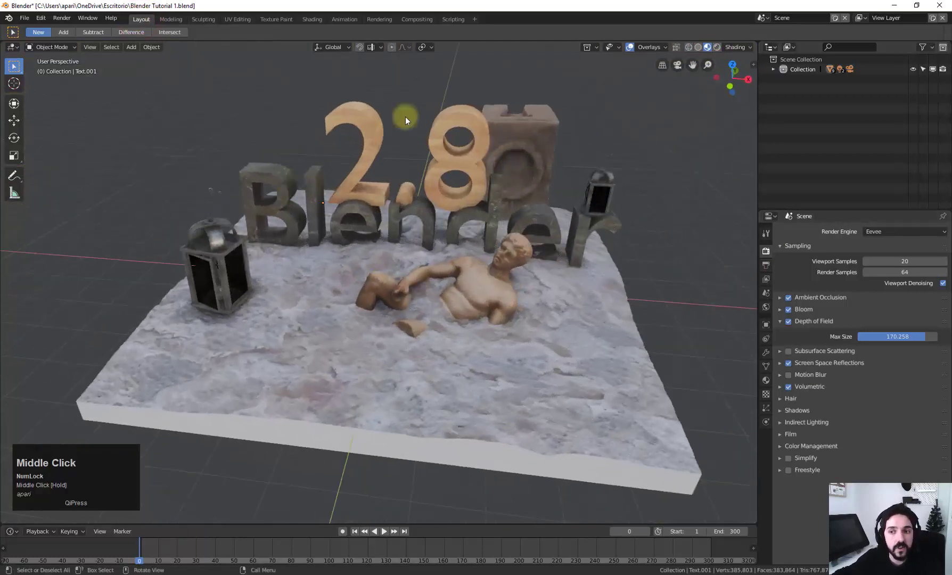
left_click_drag(758, 149, 793, 149)
middle_click_drag(511, 256, 80, 127)
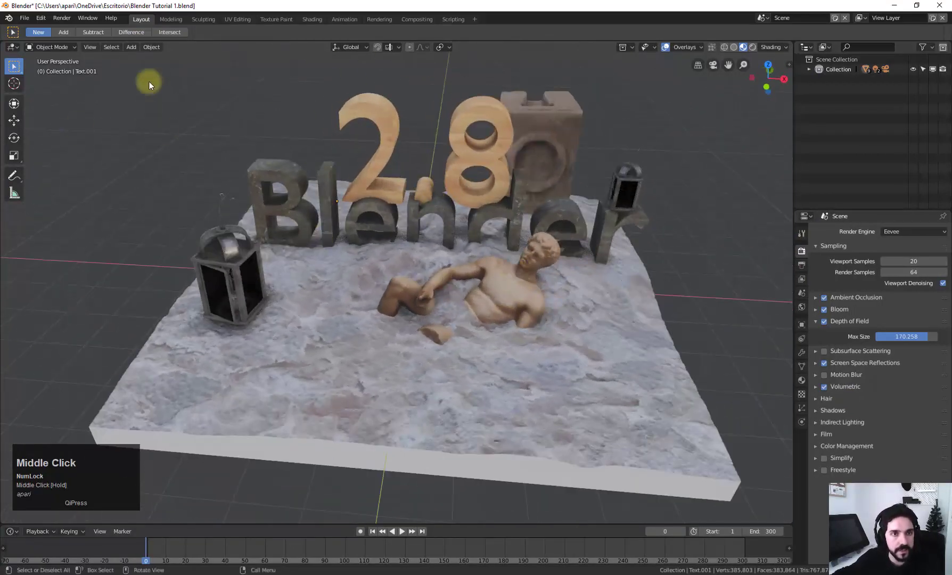
Open the Modeling workspace and select all vertices of the 2.8 text mesh, then clear the selection.
left_click(171, 20)
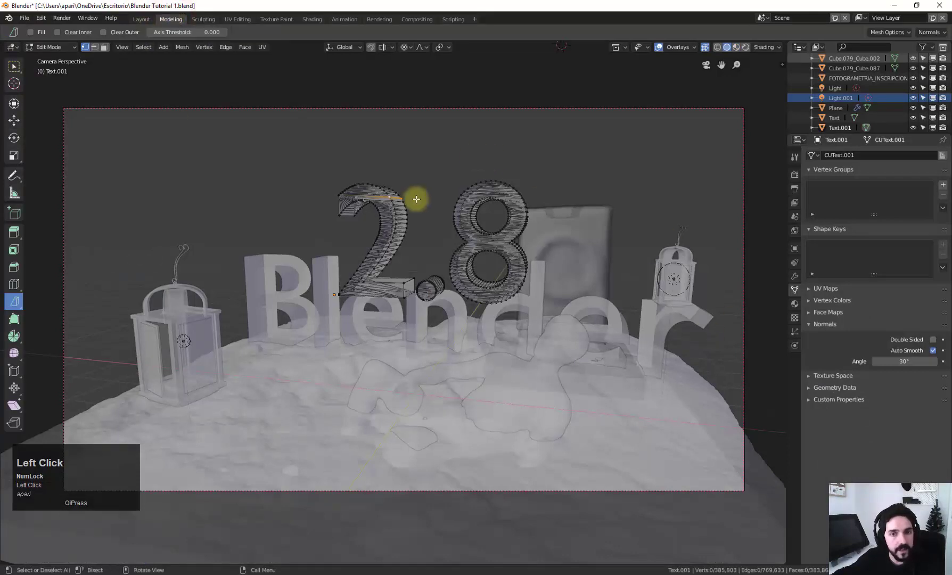
scroll(360, 196, "up", 2)
key("a")
scroll(400, 177, "down", 1)
scroll(401, 177, "down", 2)
key("a")
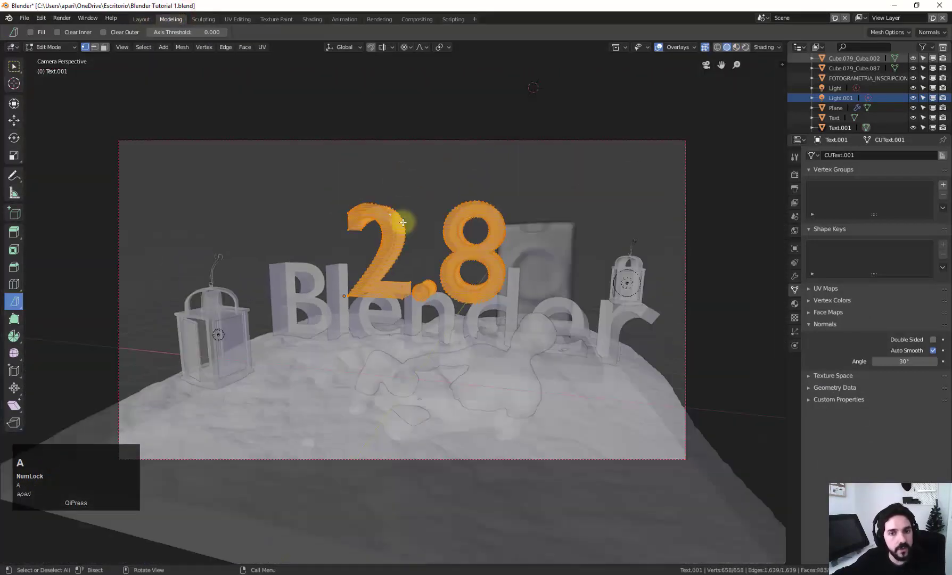
key("alt+a")
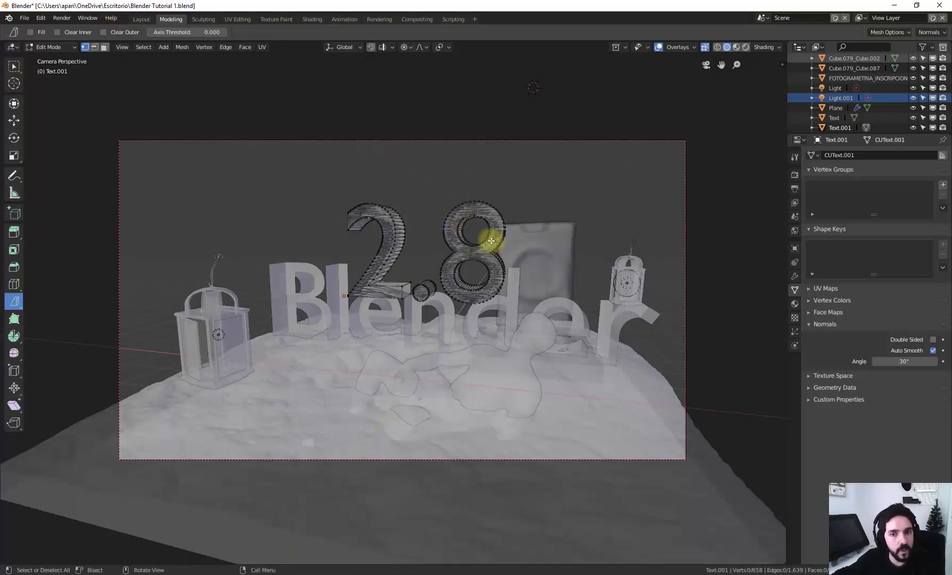
left_click(412, 169)
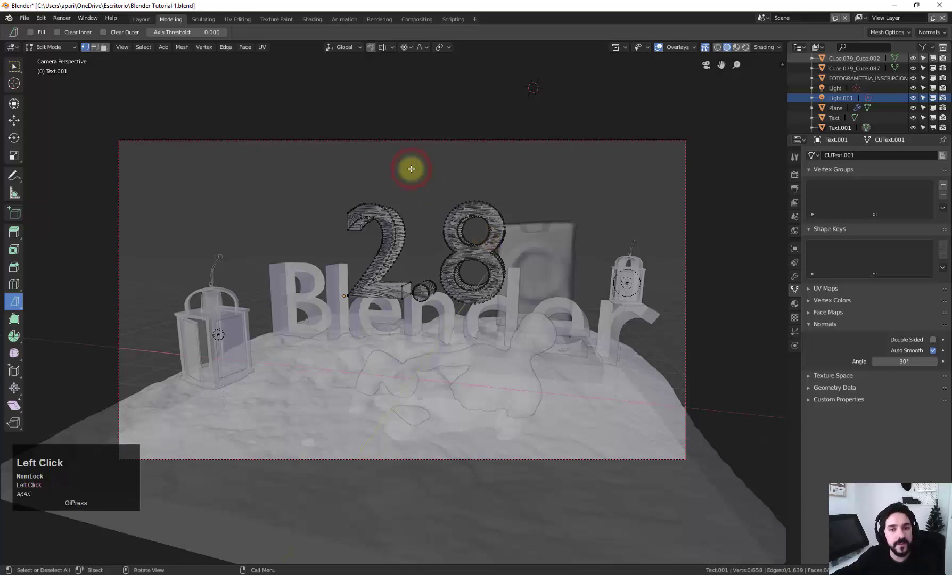
Return the 2.8 text to Object Mode and turn off X-Ray in the viewport shading options.
key("Tab")
scroll(320, 277, "up", 3)
scroll(717, 140, "down", 1)
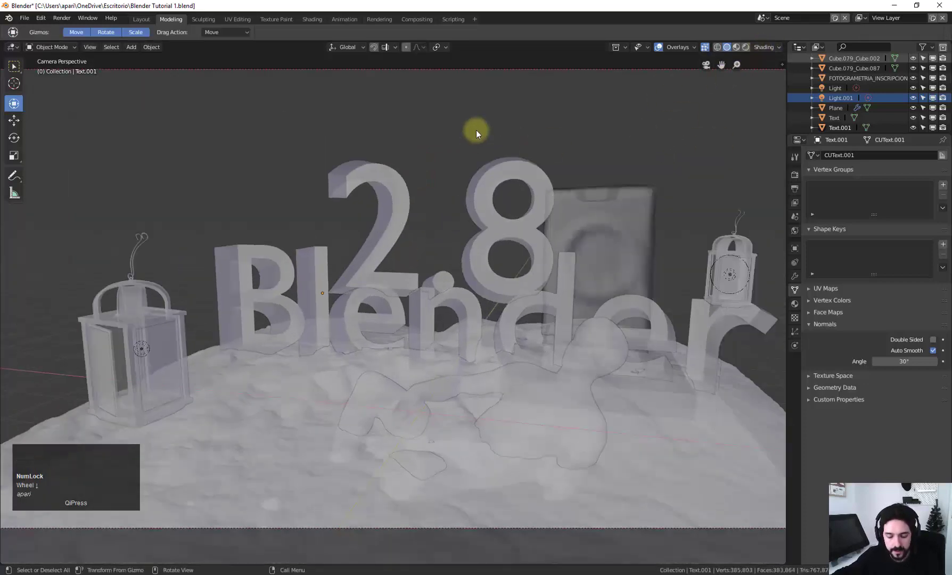
left_click(763, 48)
left_click(716, 208)
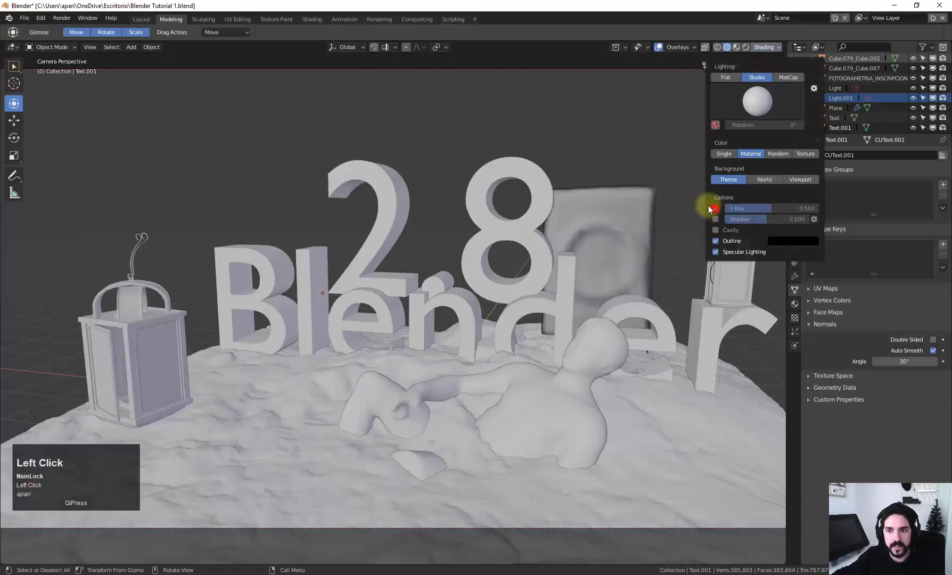
Select the 2.8 text, the Blender text and the larger lantern, and edit their meshes together in Edit Mode.
left_click(373, 165)
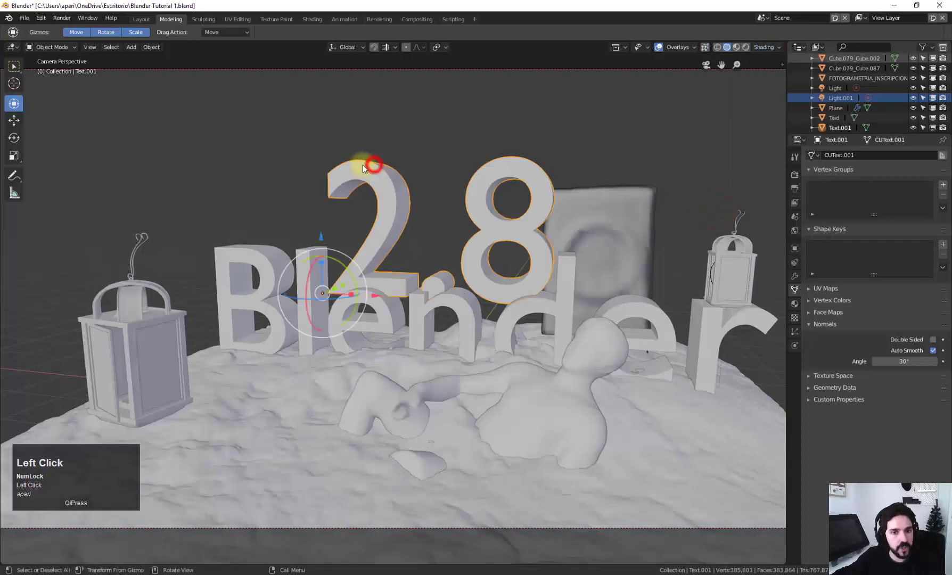
left_click(243, 259, "shift")
left_click(176, 316, "shift")
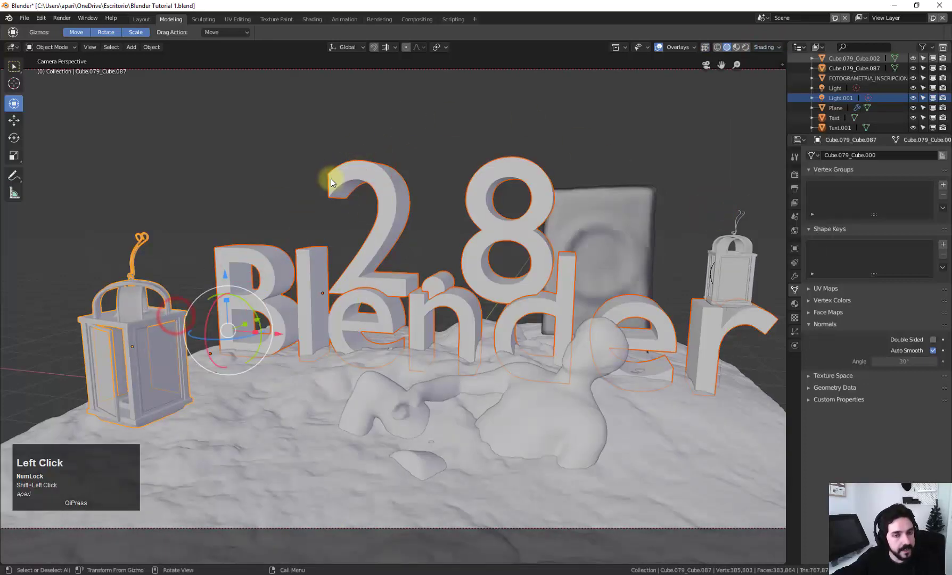
key("Tab")
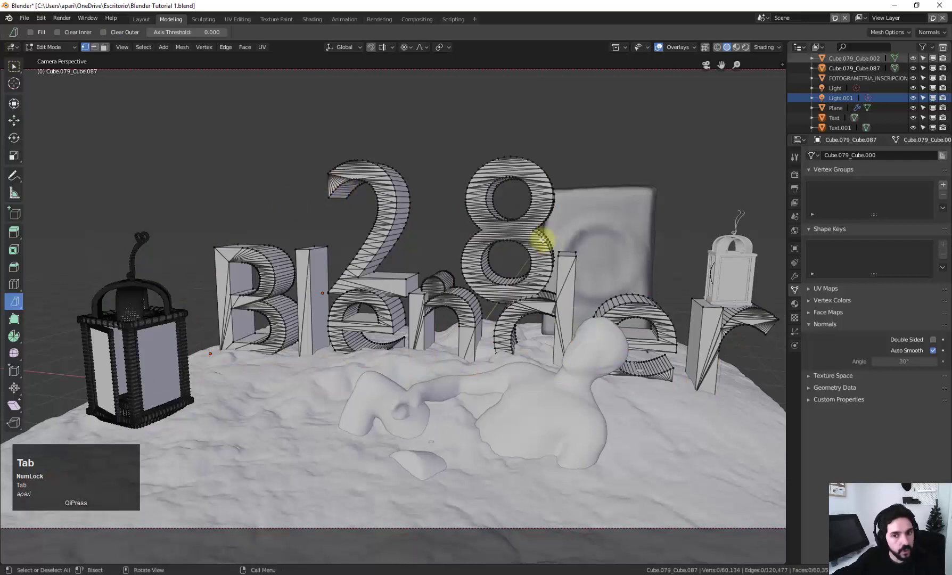
scroll(540, 242, "down", 3)
scroll(540, 249, "up", 3)
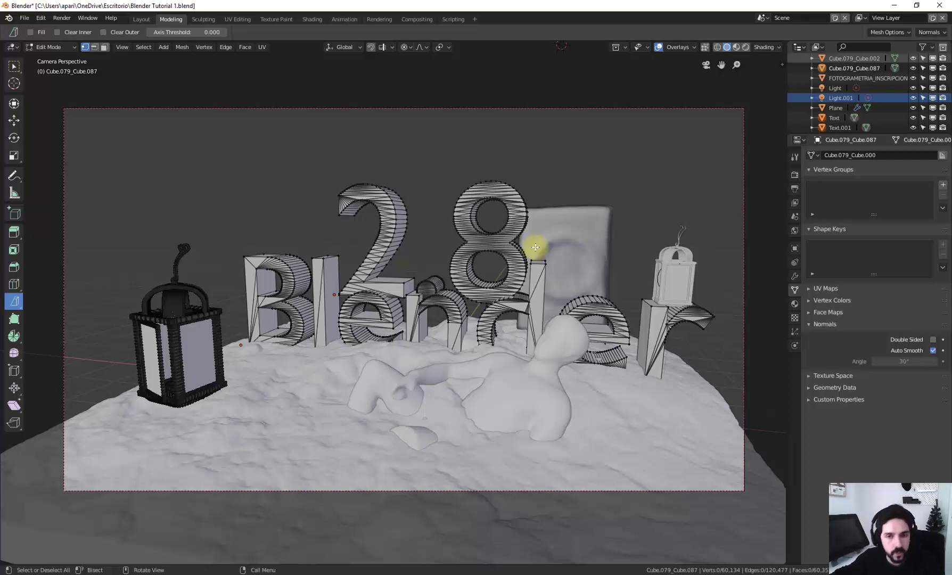
scroll(540, 256, "down", 1)
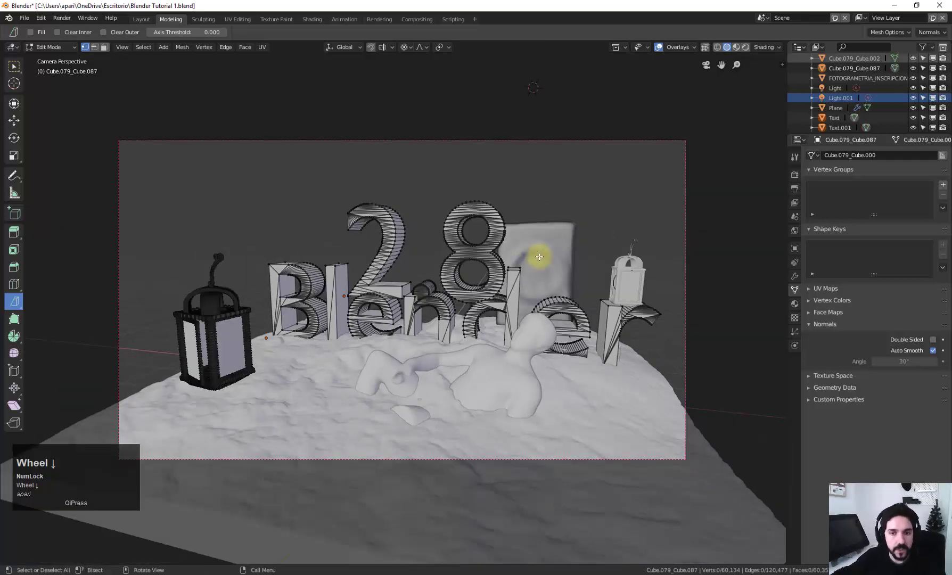
scroll(540, 256, "up", 2)
scroll(539, 258, "down", 1)
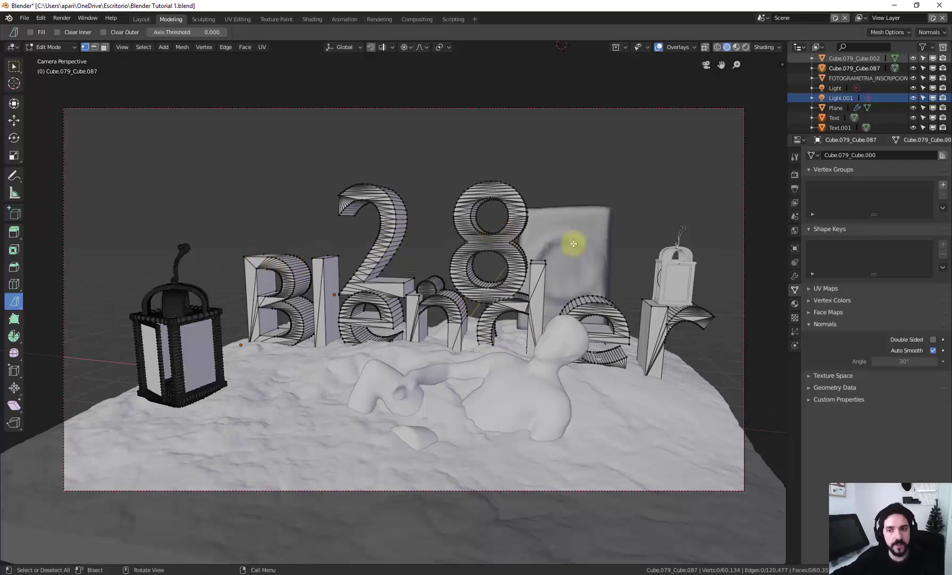
Return to Object Mode, select only the larger lantern, and clear the selection.
key("Tab")
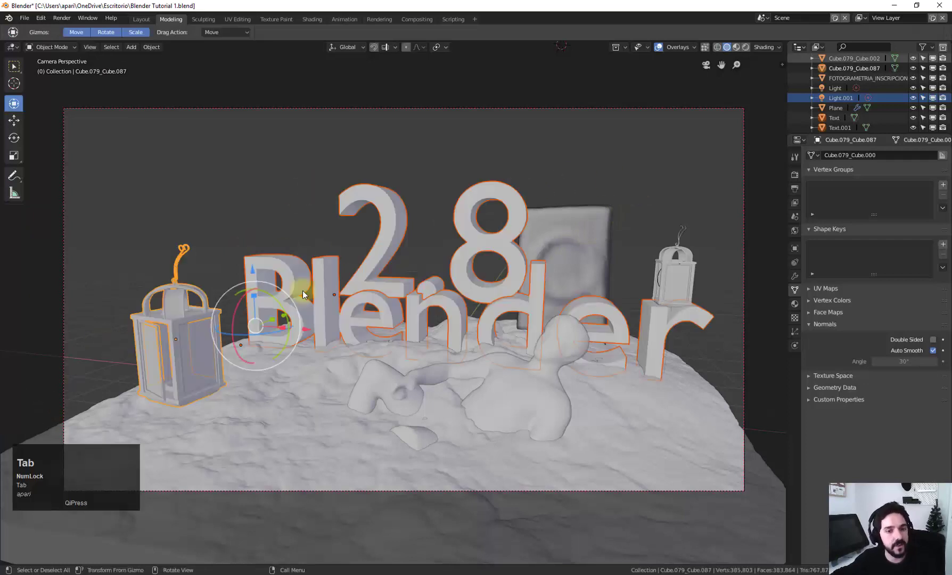
left_click(169, 293)
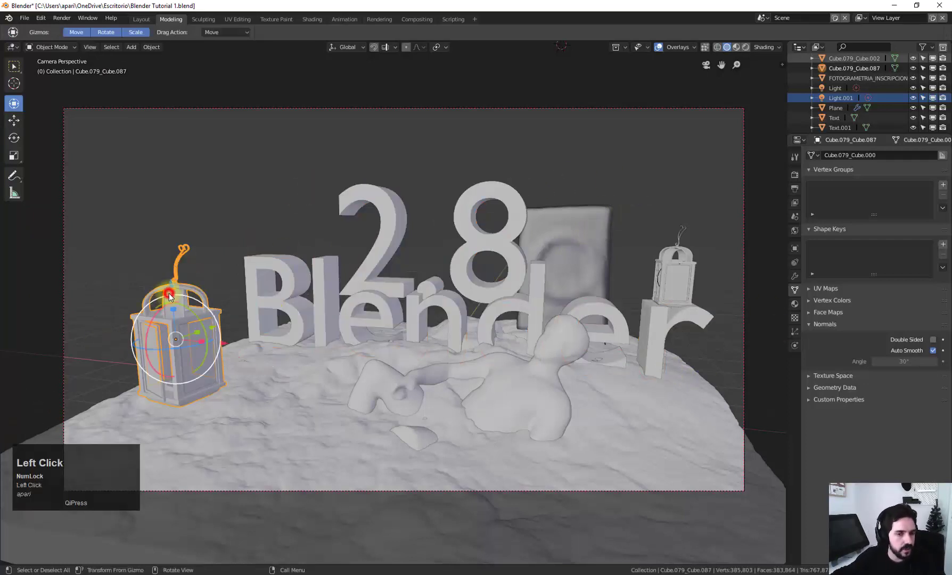
left_click(263, 207)
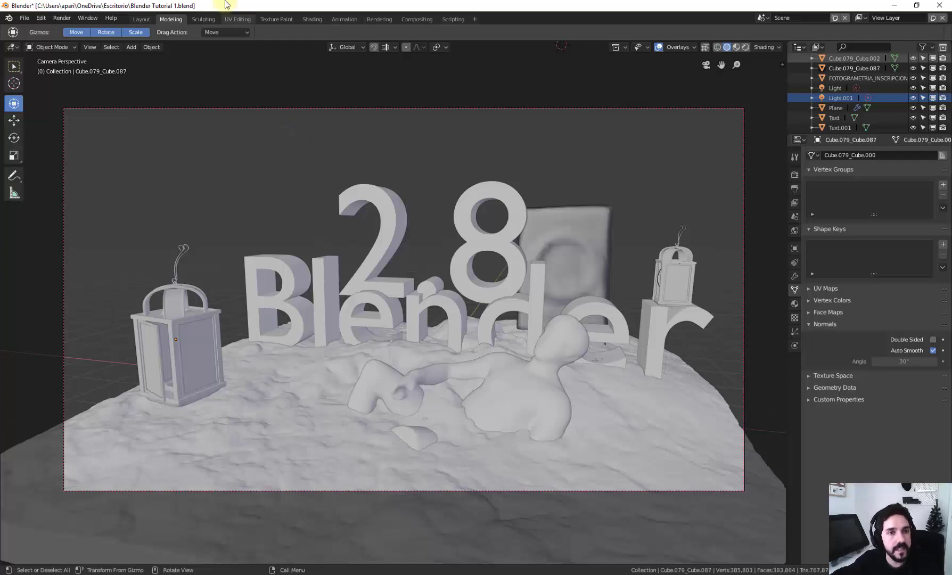
Open the Sculpting workspace and examine the scene and the Grab brush settings.
left_click(203, 19)
mouse_move(458, 396)
middle_mouse_down()
mouse_move(510, 404)
mouse_move(421, 408)
middle_mouse_up()
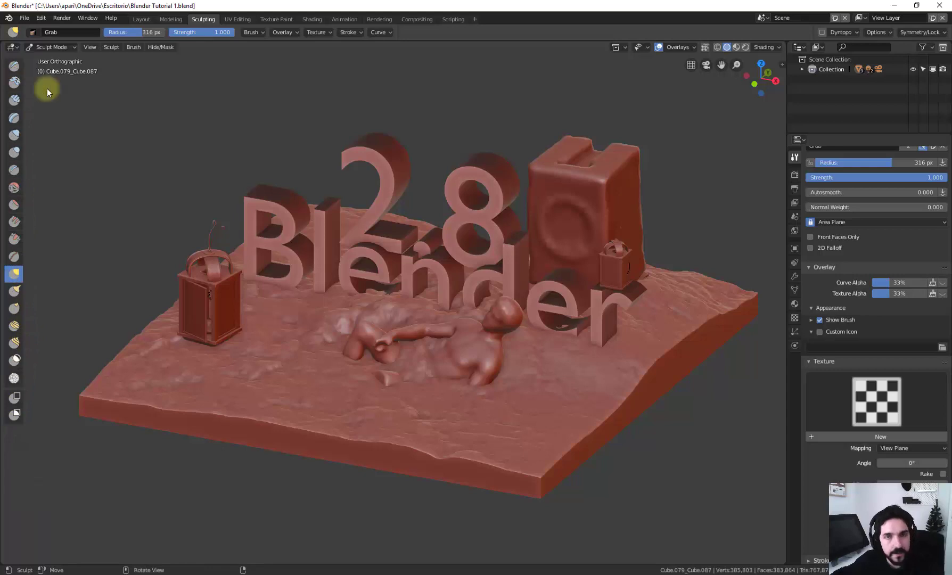
scroll(847, 240, "up", 5)
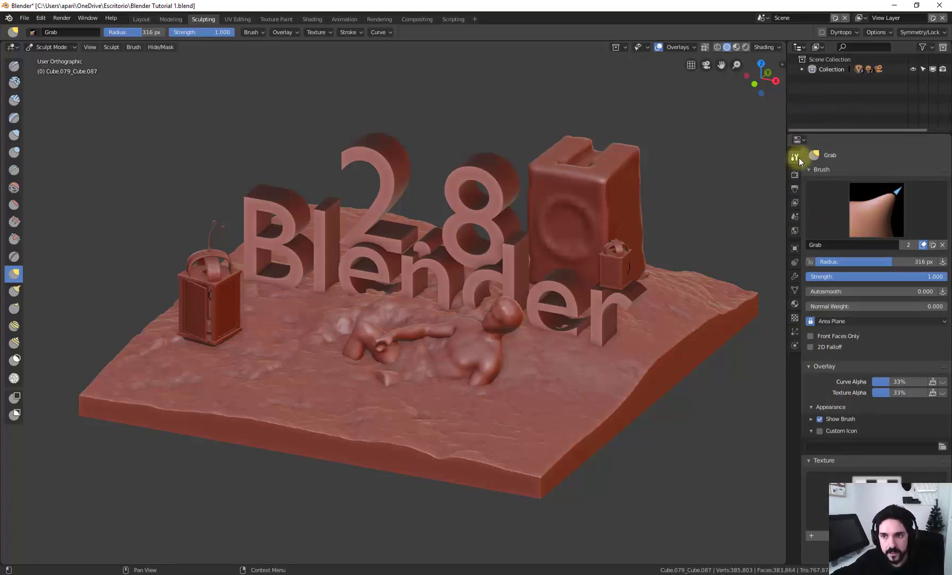
Open the UV Editing workspace, view the whole scene beside the stone texture, and set its 3D viewport to solid shading.
left_click(235, 18)
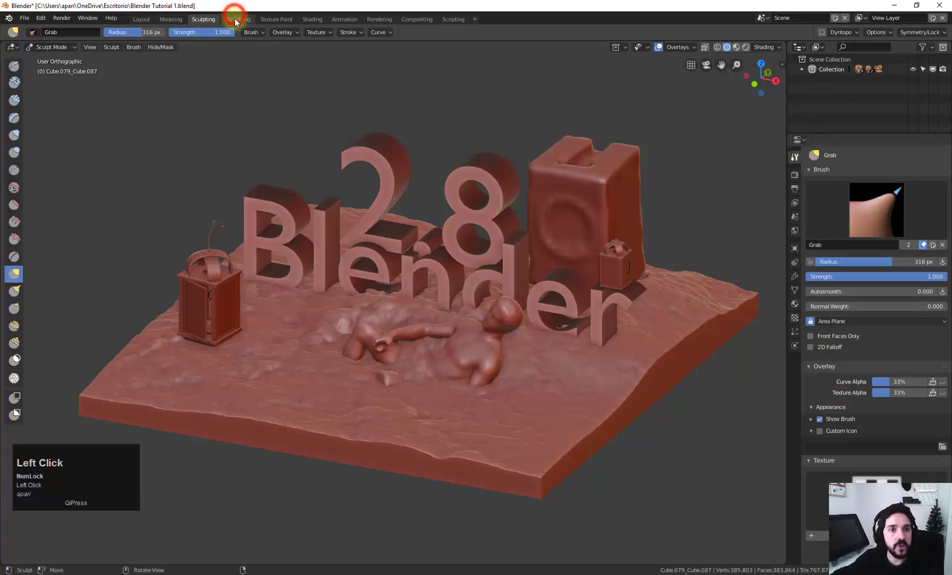
scroll(263, 255, "down", 3)
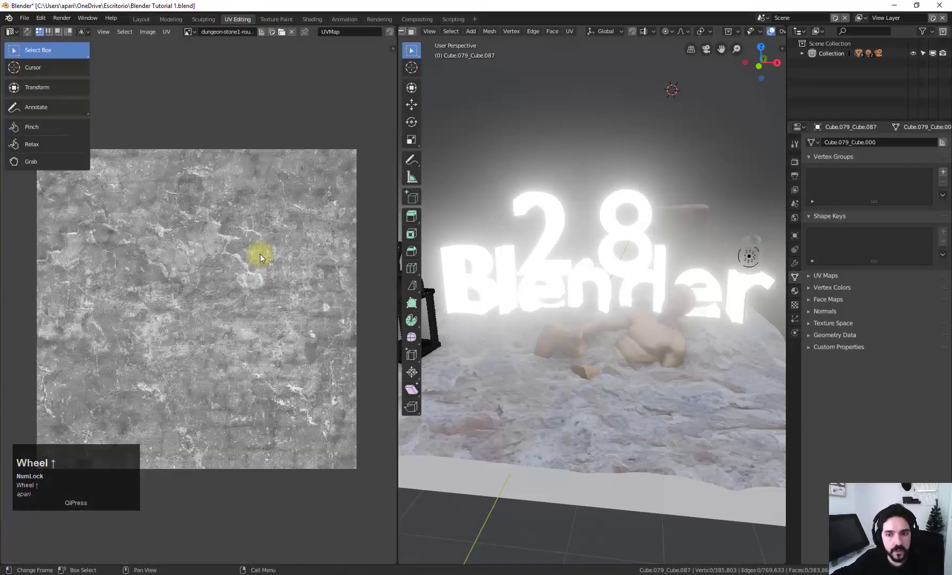
scroll(611, 270, "down", 3)
middle_click_drag(631, 302, 532, 175)
scroll(746, 31, "down", 5)
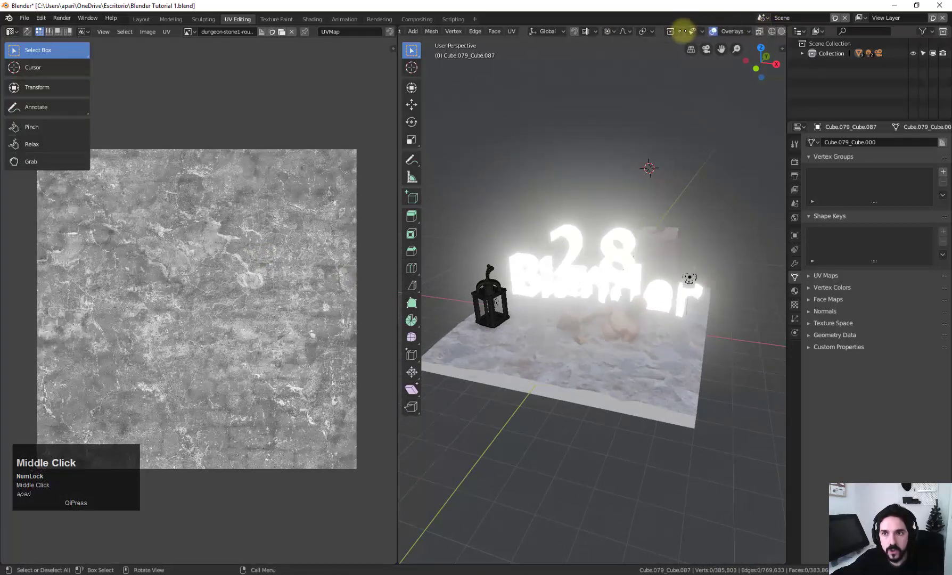
left_click(727, 30)
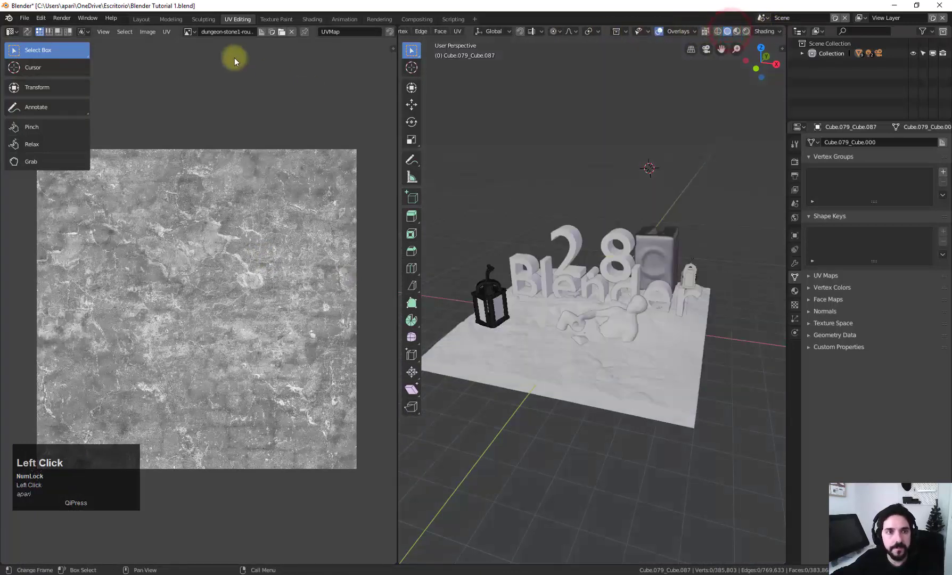
Open the Texture Paint workspace and examine the textured scene beside the lantern's opacity image.
left_click(276, 19)
middle_click_drag(667, 248, 604, 246)
scroll(142, 280, "down", 3)
scroll(142, 281, "down", 1)
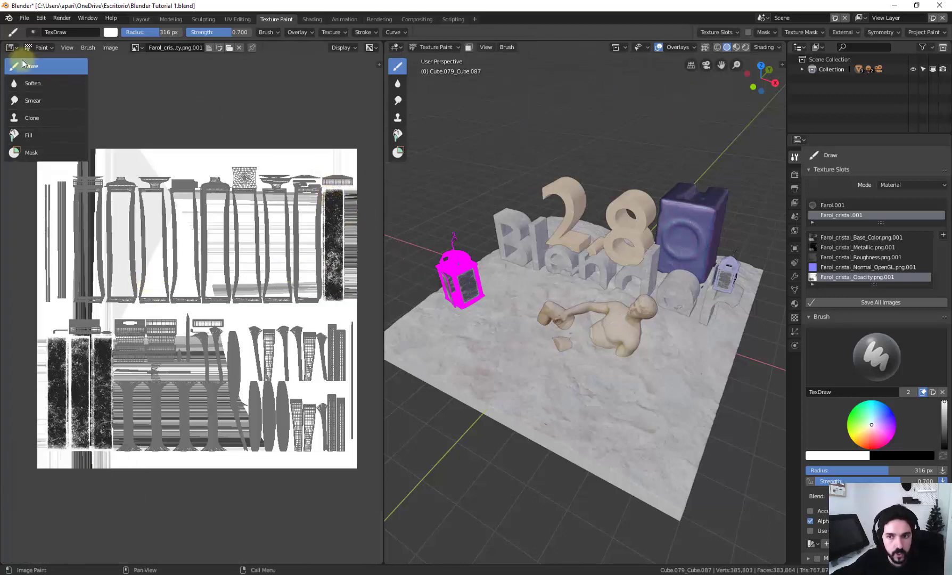
scroll(554, 265, "up", 3)
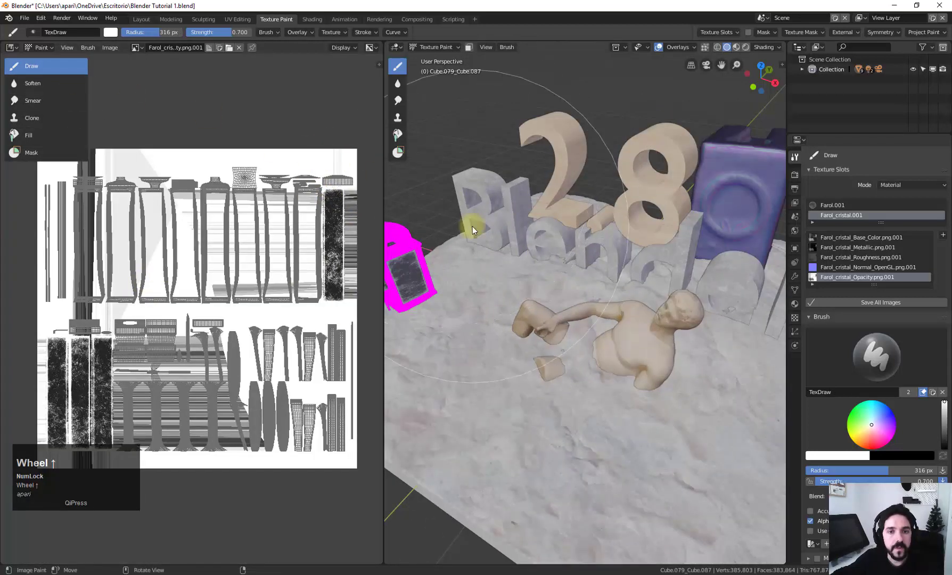
scroll(473, 224, "up", 3)
Open the Shading workspace, enlarge the shader node editor, and examine the Farol_cristal.001 material's nodes.
left_click(312, 19)
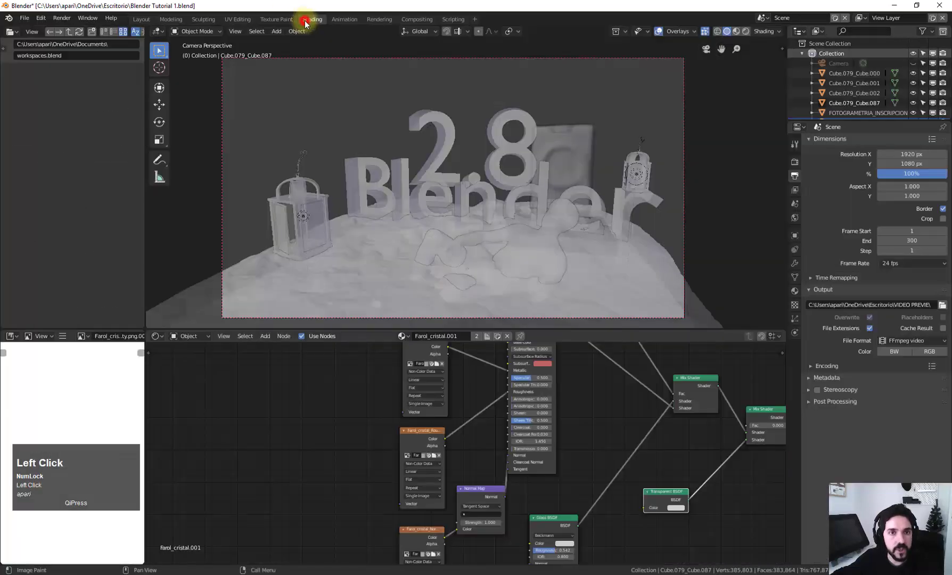
scroll(491, 190, "down", 2)
scroll(538, 368, "down", 3)
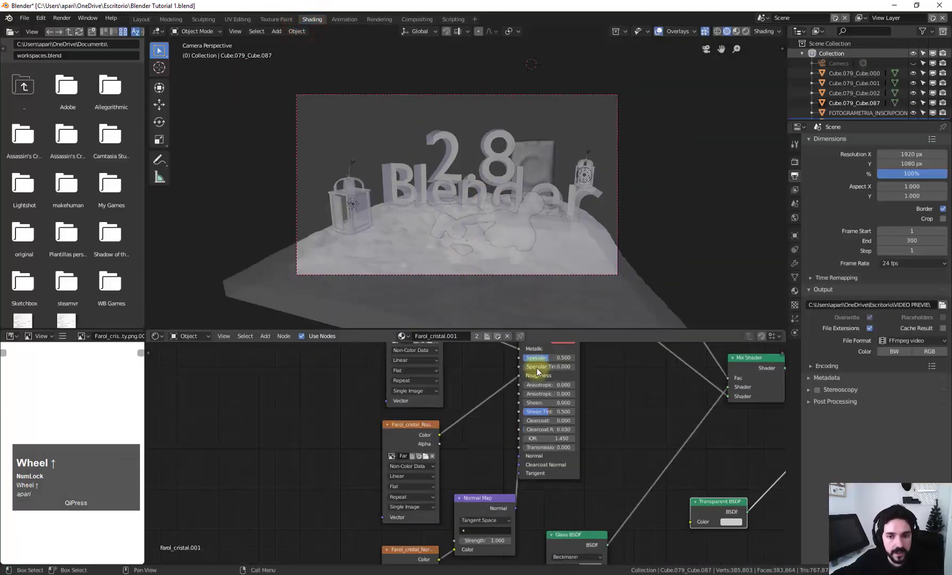
middle_click_drag(601, 385, 557, 393)
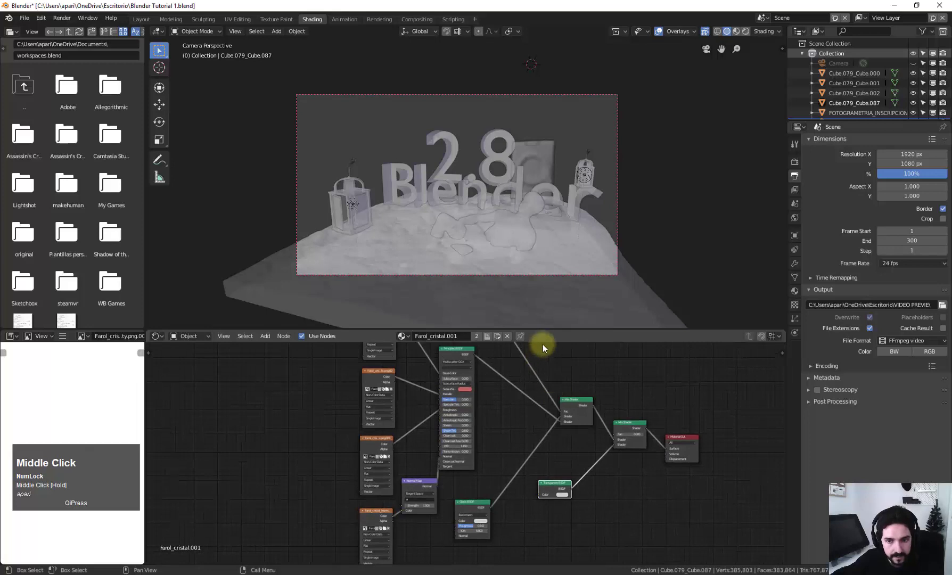
left_click_drag(546, 330, 536, 182)
scroll(597, 245, "up", 2)
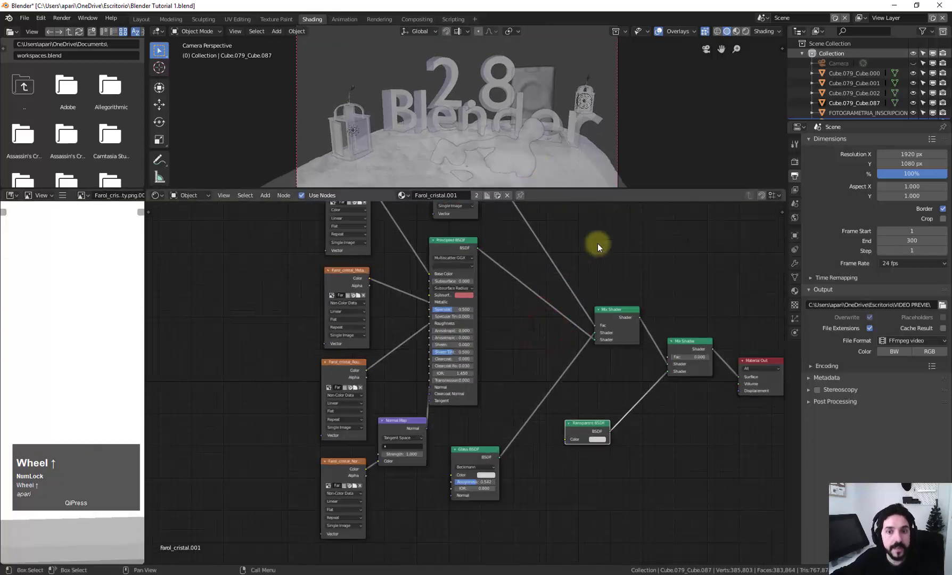
middle_click_drag(597, 245, 530, 306)
scroll(506, 271, "up", 2)
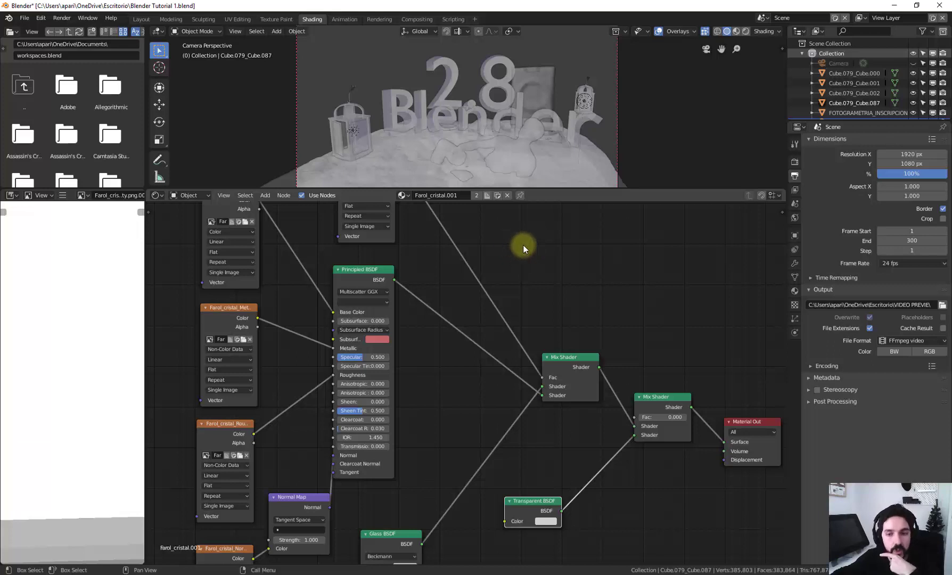
middle_click_drag(522, 249, 525, 281)
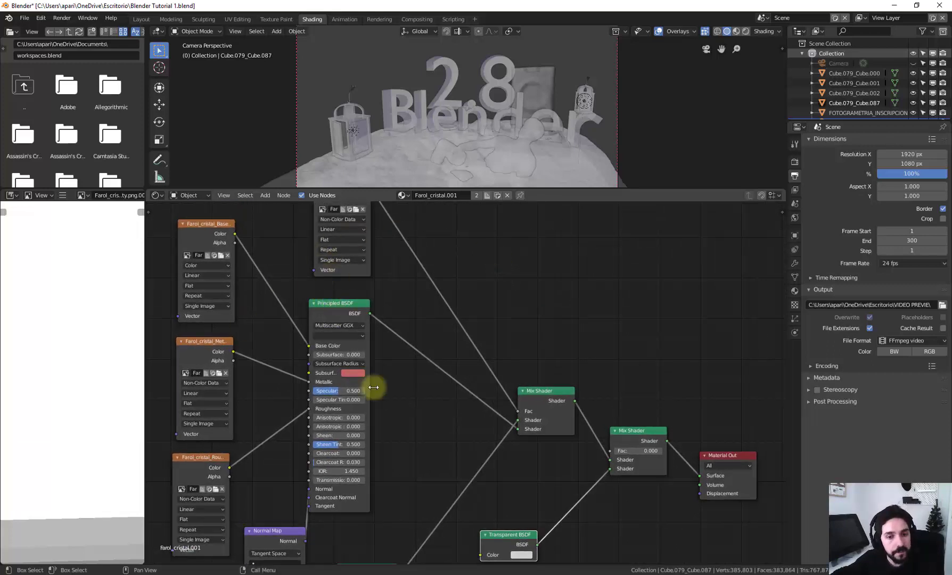
Reposition the Principled BSDF node slightly within the Farol_cristal.001 node tree.
left_click_drag(341, 314, 356, 313)
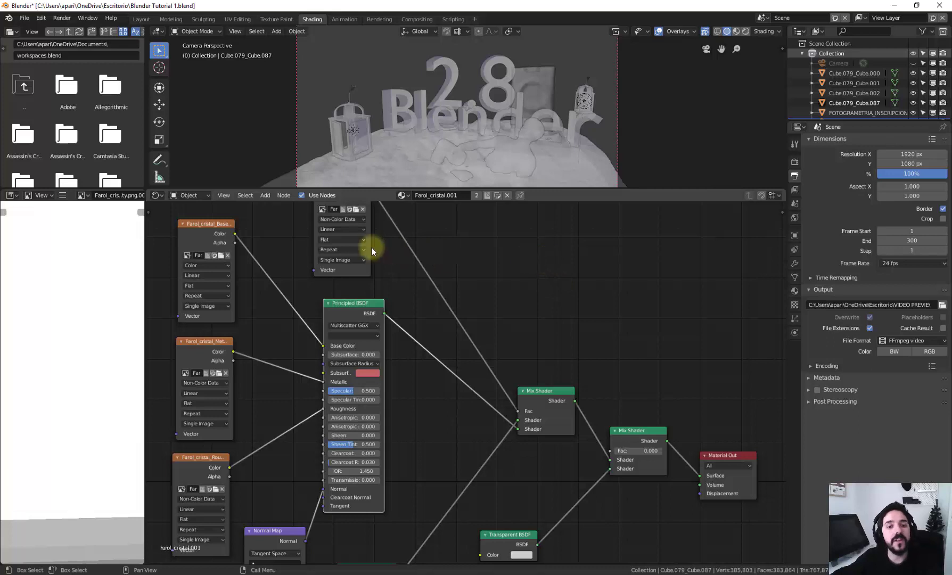
left_click_drag(355, 313, 347, 311)
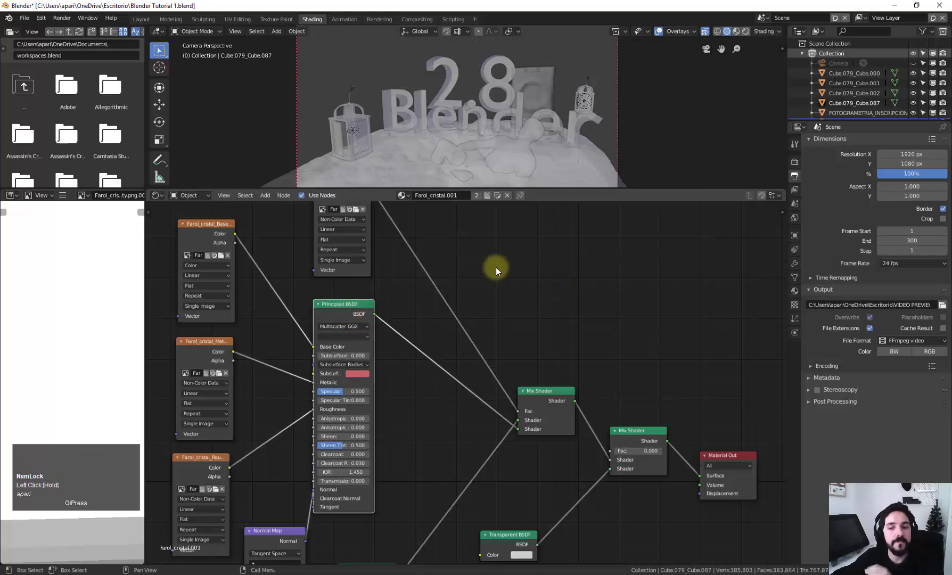
scroll(508, 268, "down", 2)
scroll(529, 251, "up", 2)
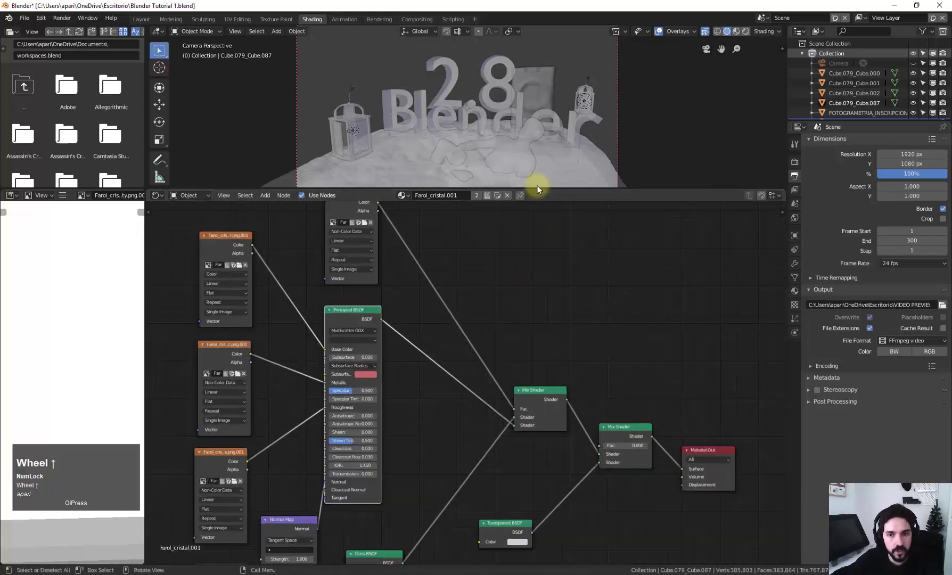
Enlarge the Shading workspace's 3D viewport, and open the Animation workspace with its camera viewport in solid shading.
left_click_drag(538, 190, 549, 306)
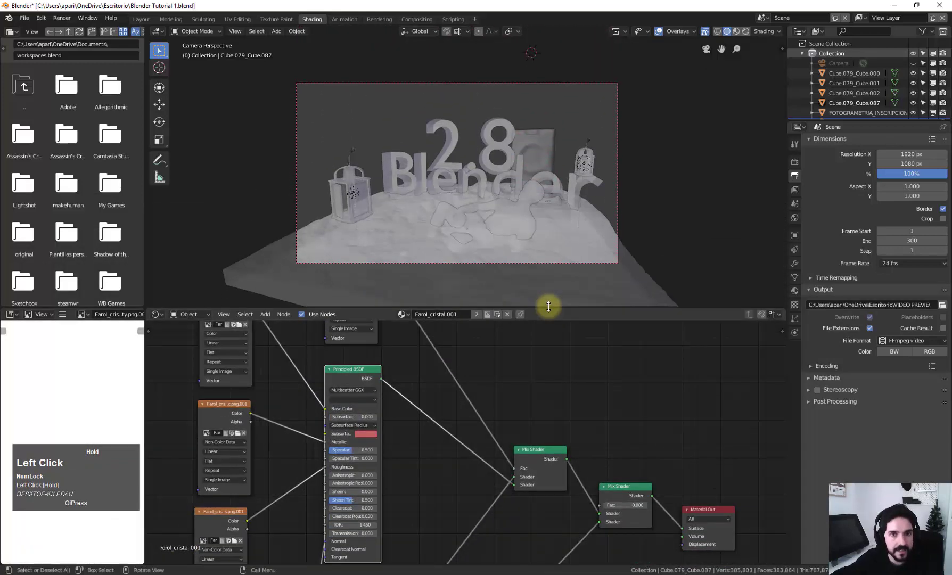
left_click(345, 19)
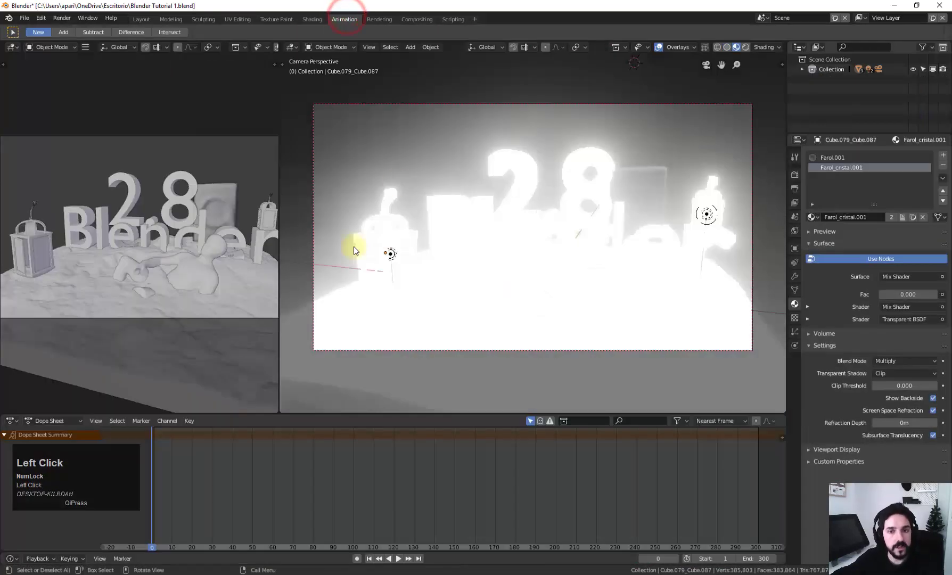
left_click(728, 46)
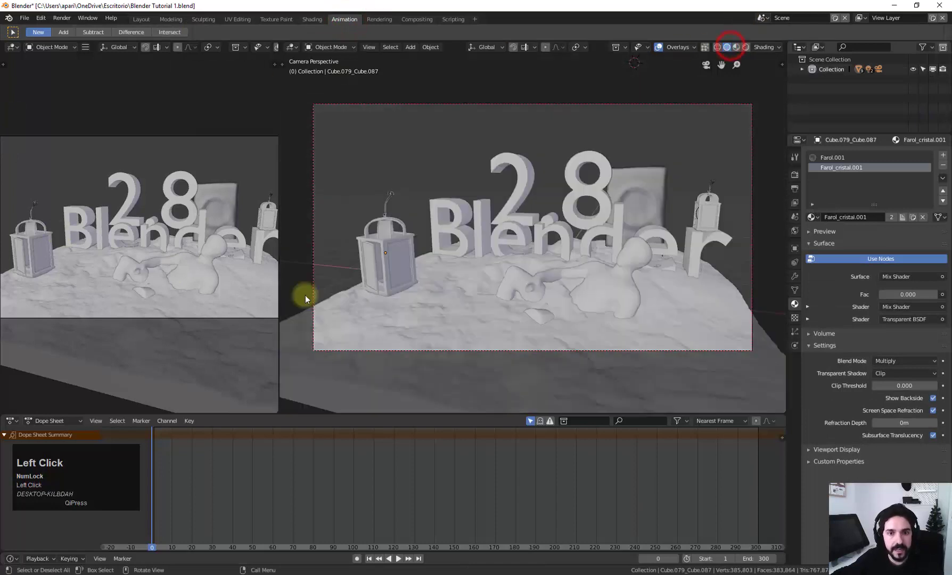
Open the Rendering workspace and unlink the lantern's opacity image from its image editor.
left_click(378, 19)
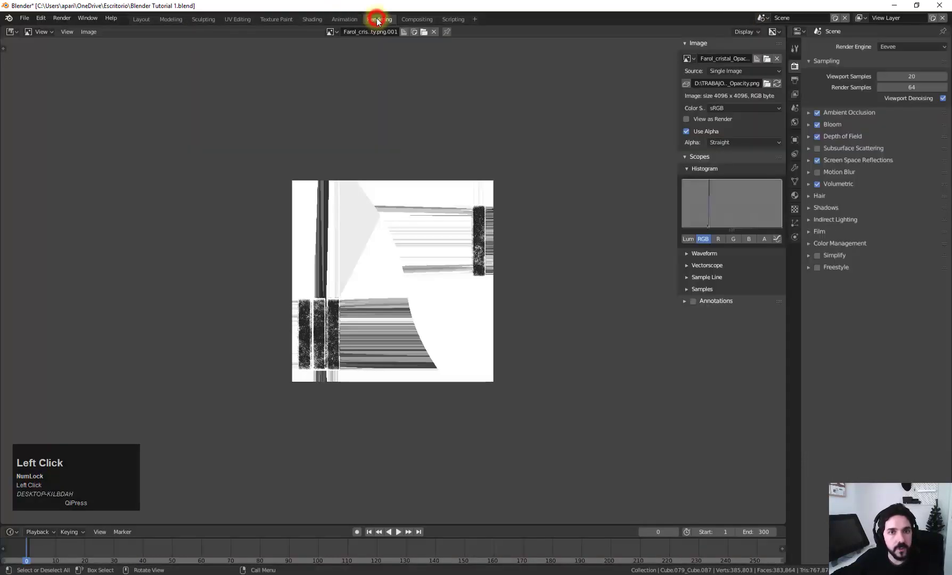
scroll(394, 149, "up", 2)
scroll(393, 149, "down", 2)
left_click(434, 32)
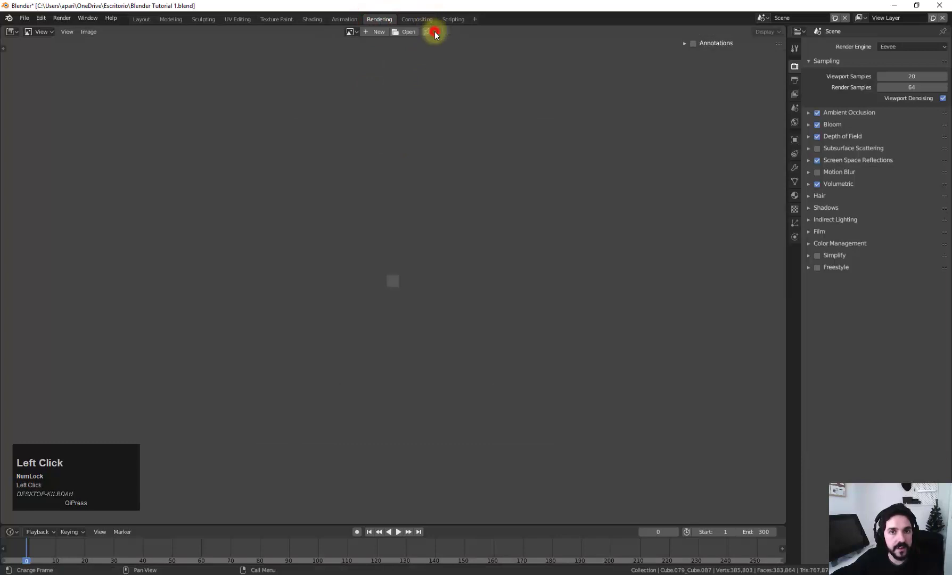
scroll(378, 188, "up", 2)
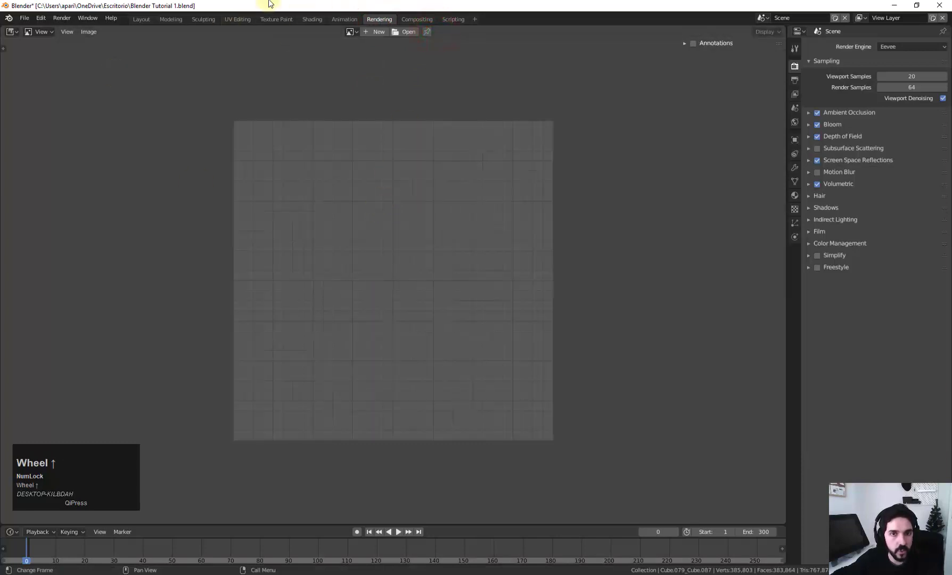
left_click(350, 33)
left_click(292, 52)
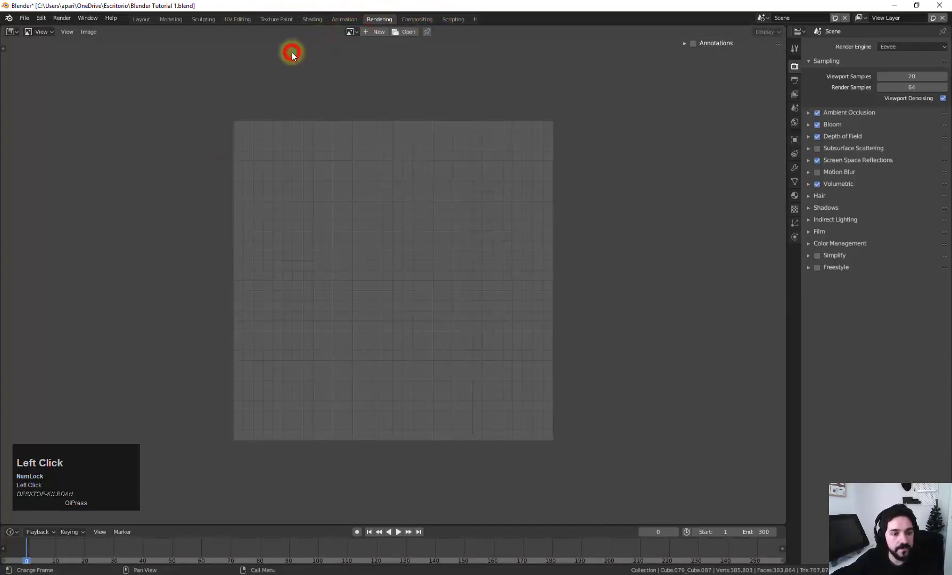
View the Compositing workspace, and open the Scripting workspace with its 3D view facing the front of the scene.
left_click(421, 20)
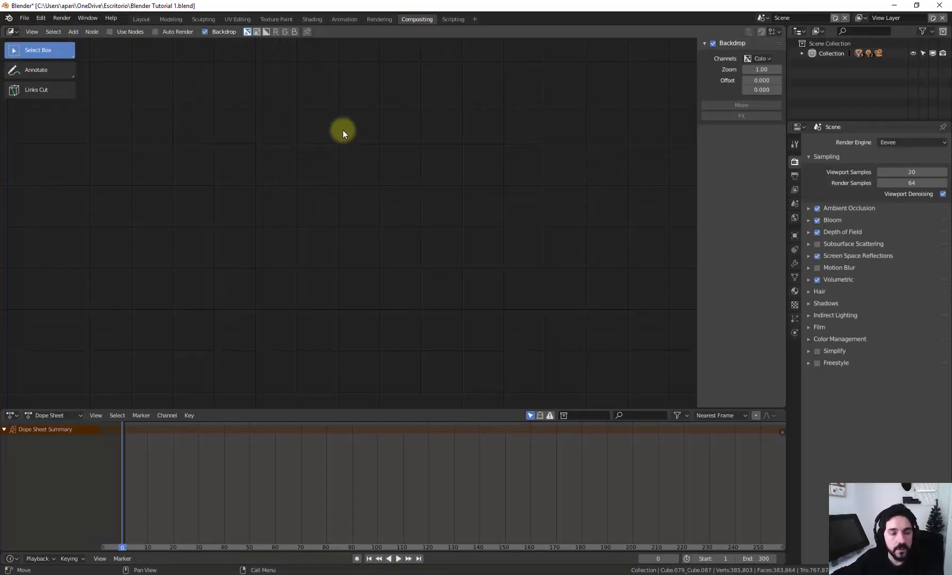
left_click(453, 19)
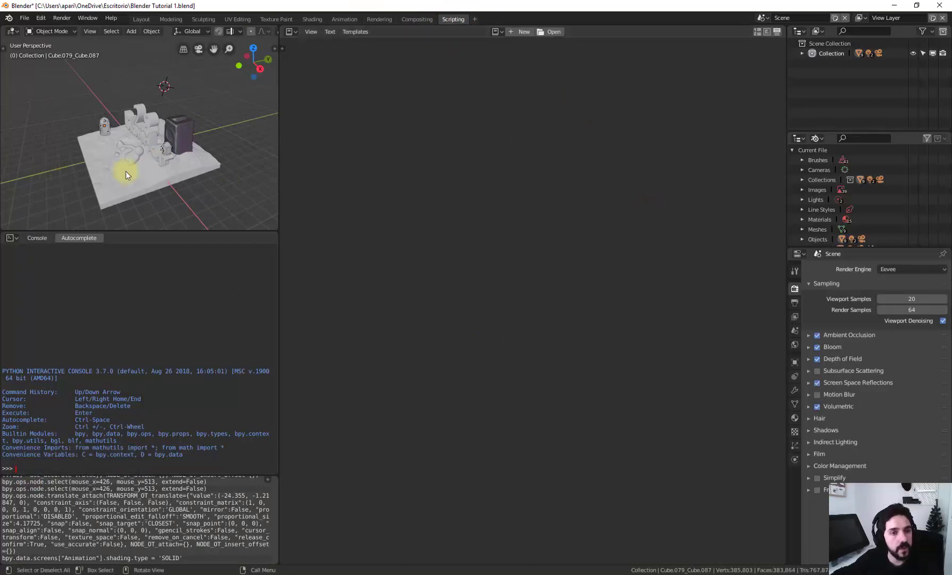
middle_click_drag(127, 170, 213, 107)
scroll(213, 164, "up", 2)
left_click_drag(213, 49, 602, 92)
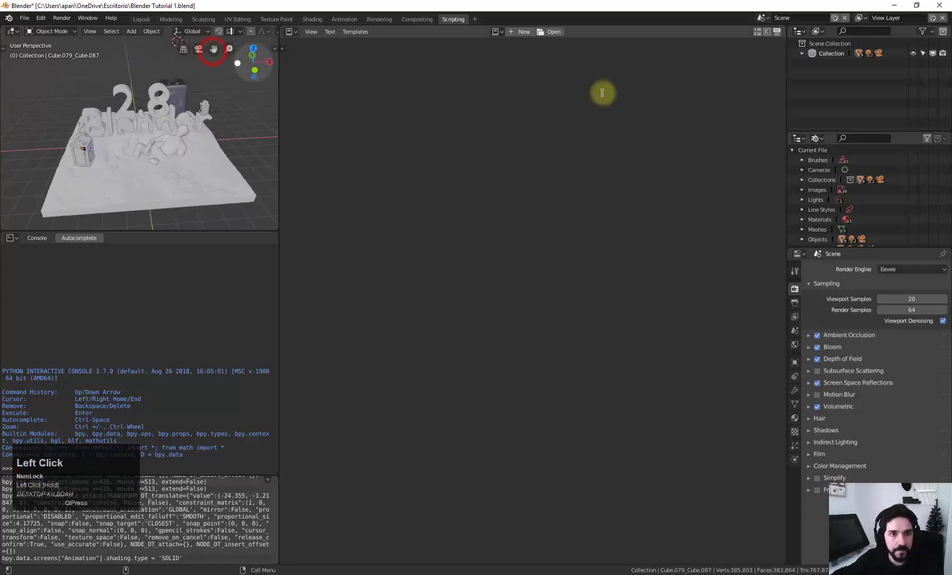
Return to the Layout workspace and display the scene's textures with LookDev shading.
left_click(142, 21)
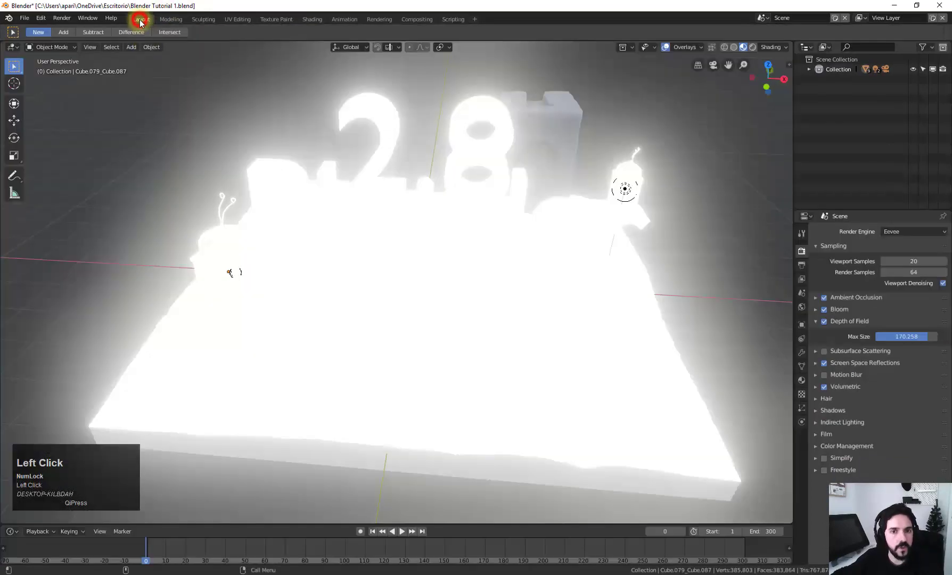
left_click(735, 47)
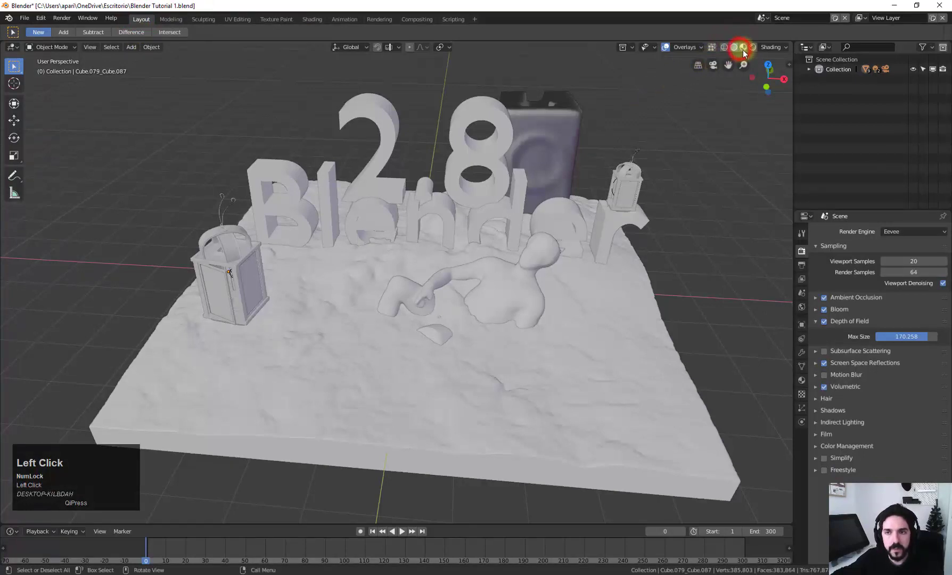
left_click(744, 48)
Examine the textured scene from several angles and distances in the Layout workspace.
mouse_move(557, 194)
middle_mouse_down()
mouse_move(581, 195)
mouse_move(563, 199)
middle_mouse_up()
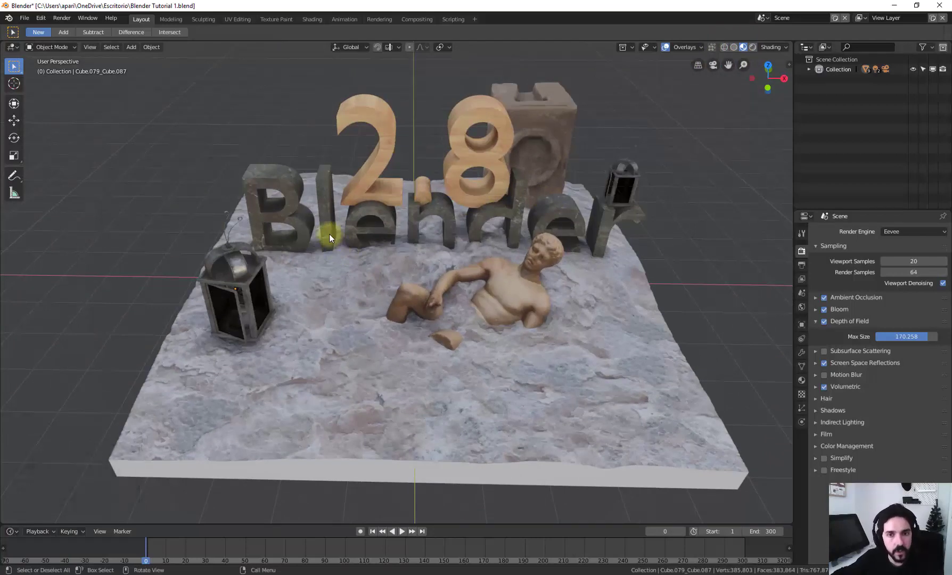
middle_click_drag(410, 228, 416, 282)
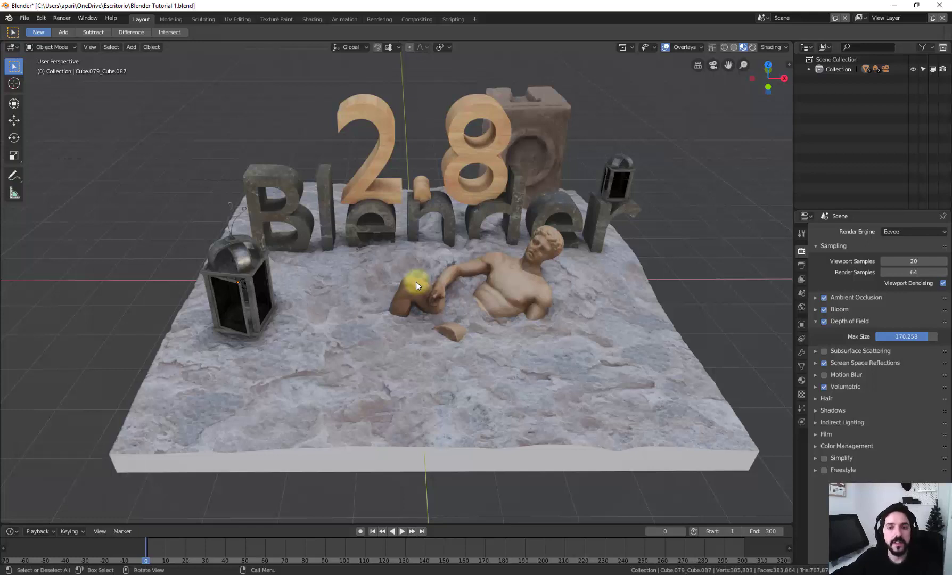
middle_click_drag(410, 192, 461, 129)
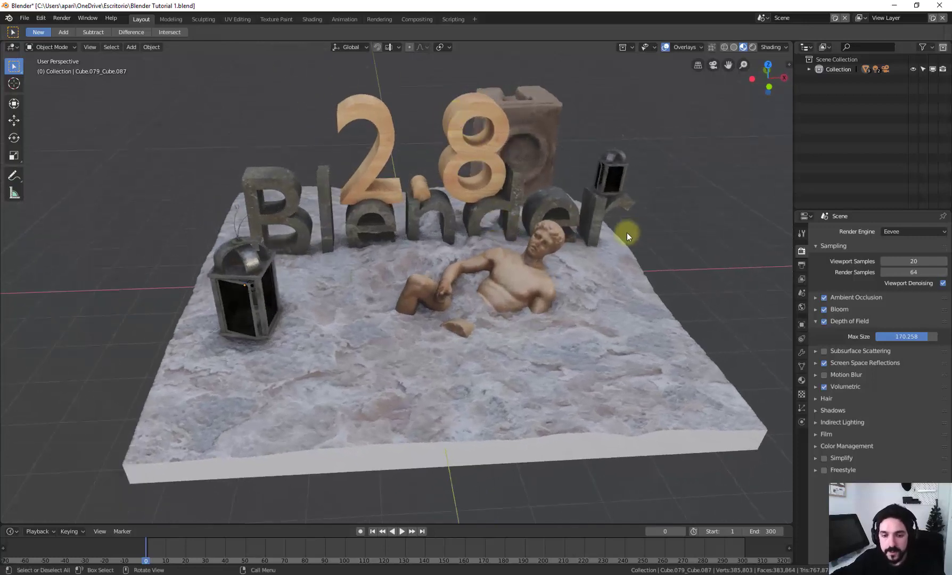
scroll(592, 254, "down", 2)
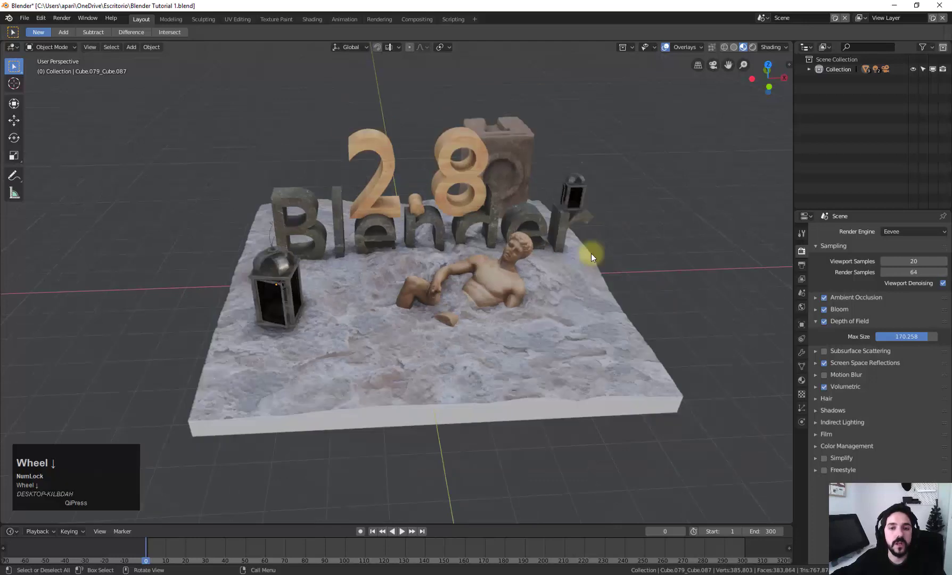
scroll(592, 253, "up", 2)
scroll(592, 253, "down", 2)
middle_click_drag(617, 279, 657, 298)
middle_click_drag(565, 240, 596, 248, "shift")
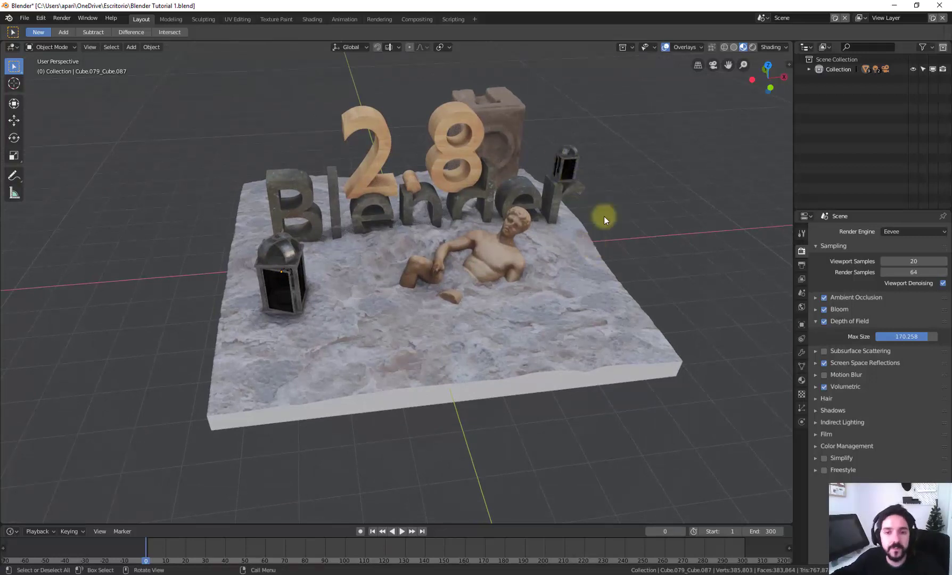
middle_click_drag(604, 216, 665, 93)
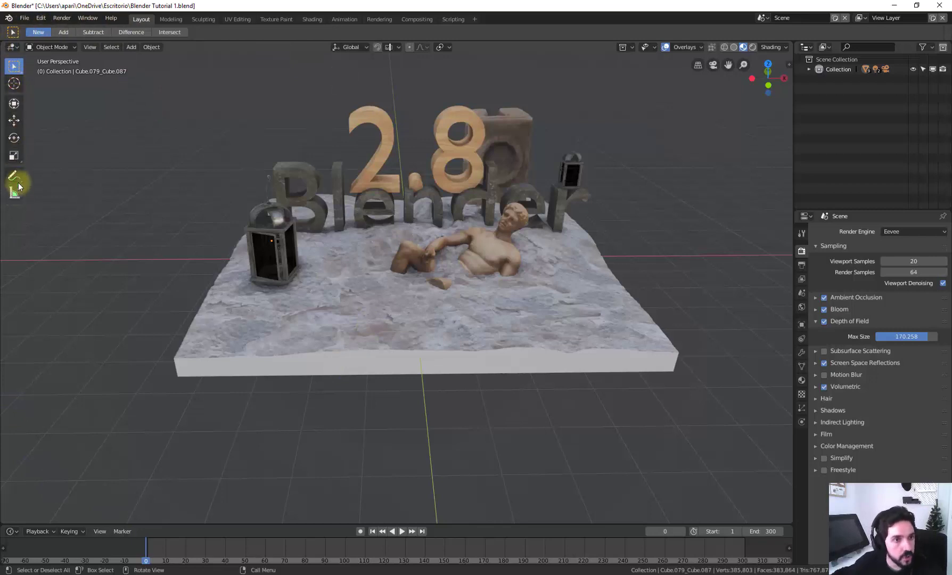
Widen the Object Mode toolbar to read its tool names, and collapse it back to icons only.
left_click(30, 85)
left_click_drag(45, 83, 71, 97)
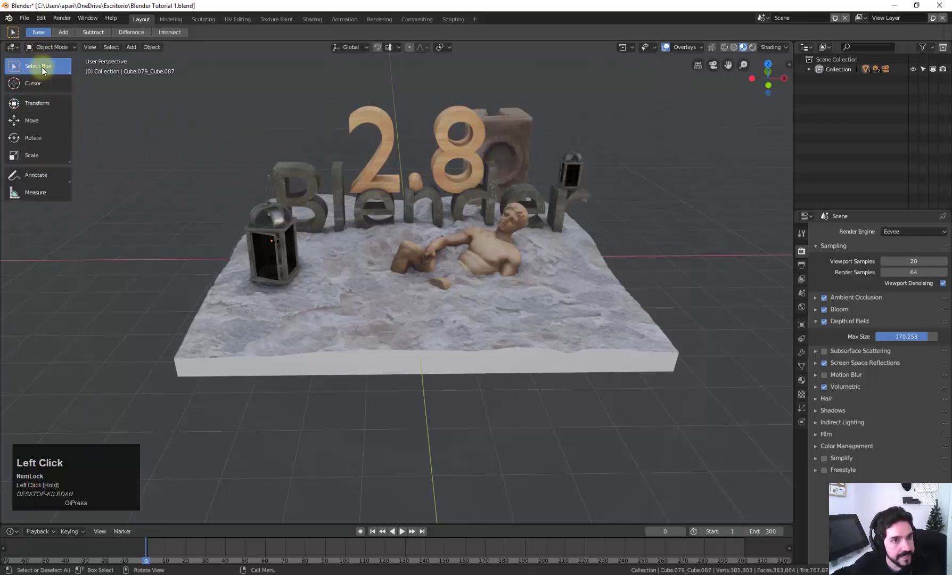
left_click_drag(76, 131, 29, 125)
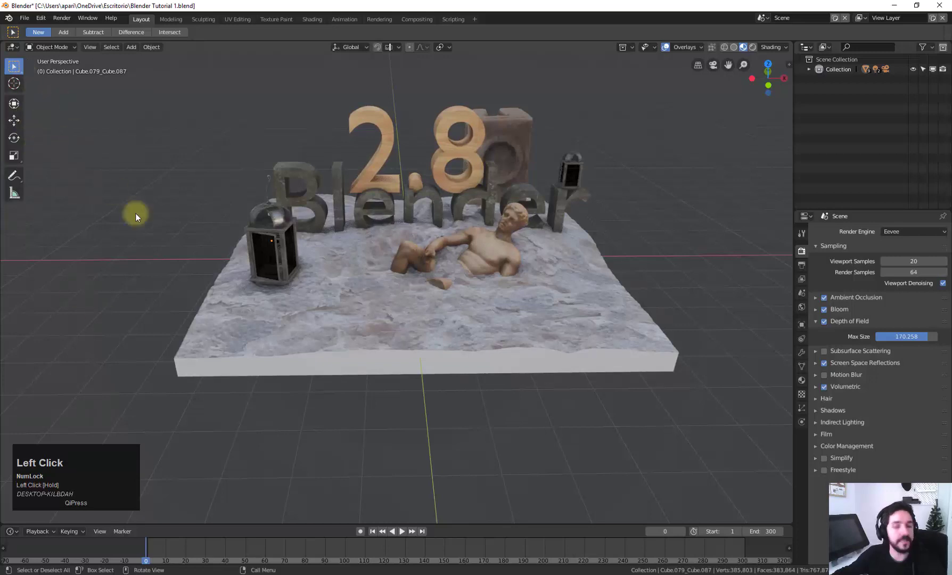
Put the wooden 2.8 text into Edit Mode and widen the toolbar to show the mesh tool names.
scroll(397, 215, "up", 3)
middle_click_drag(397, 215, 389, 399)
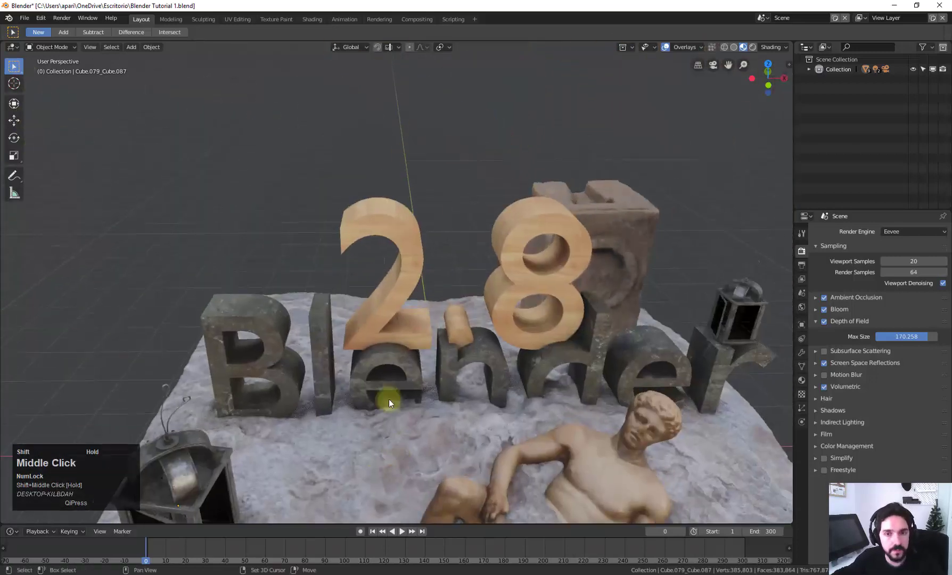
left_click(400, 224)
key("Tab")
middle_click_drag(452, 270, 262, 259)
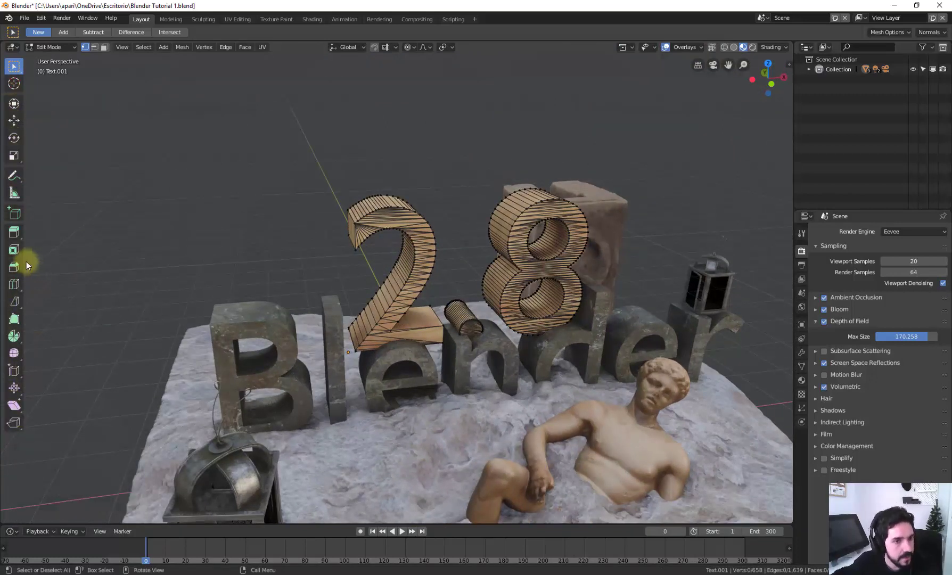
left_click_drag(29, 258, 86, 263)
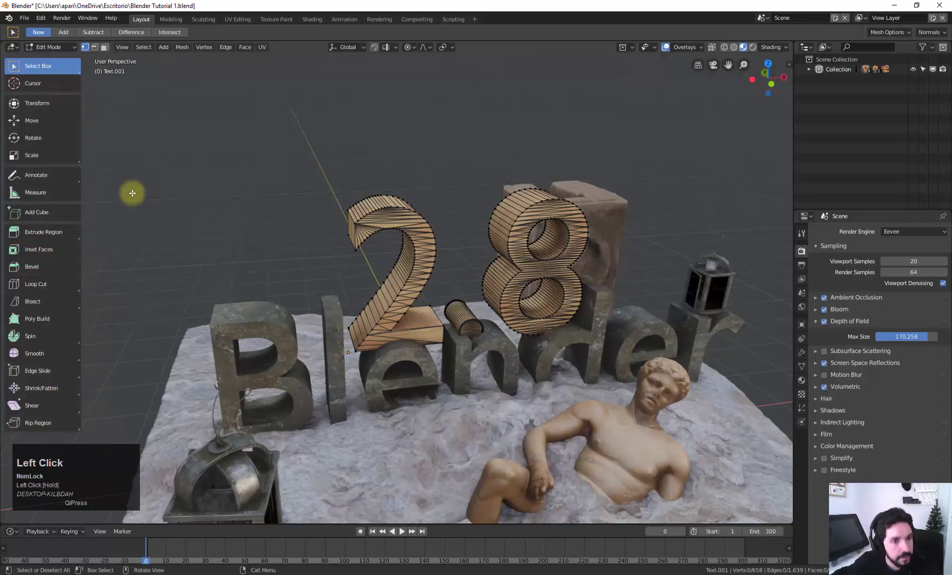
Examine the 2.8 text's mesh up close and look over the tool variants grouped under Bisect, Loop Cut and Extrude Region.
scroll(437, 169, "up", 1)
middle_click_drag(437, 169, 384, 210)
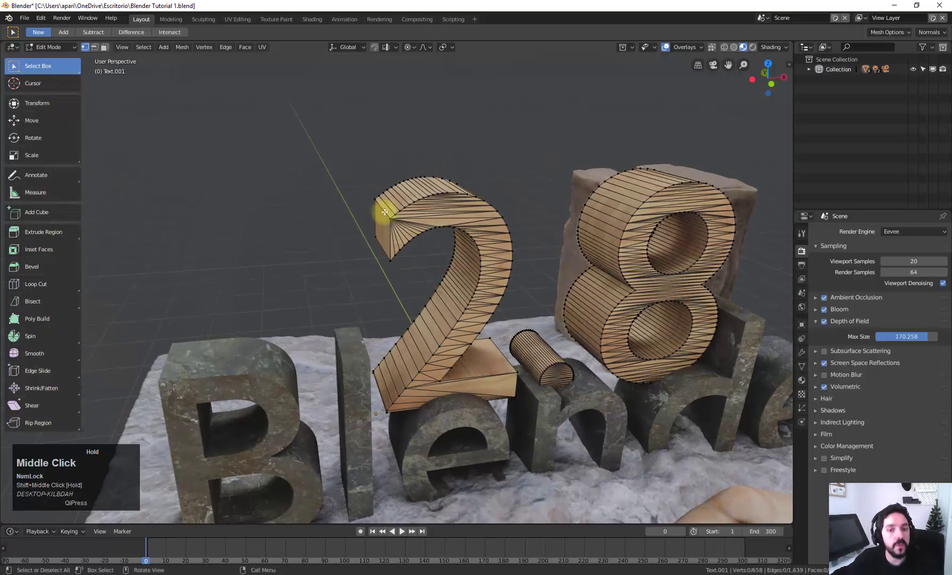
scroll(485, 213, "up", 4)
middle_click_drag(484, 213, 497, 213)
scroll(240, 227, "down", 4)
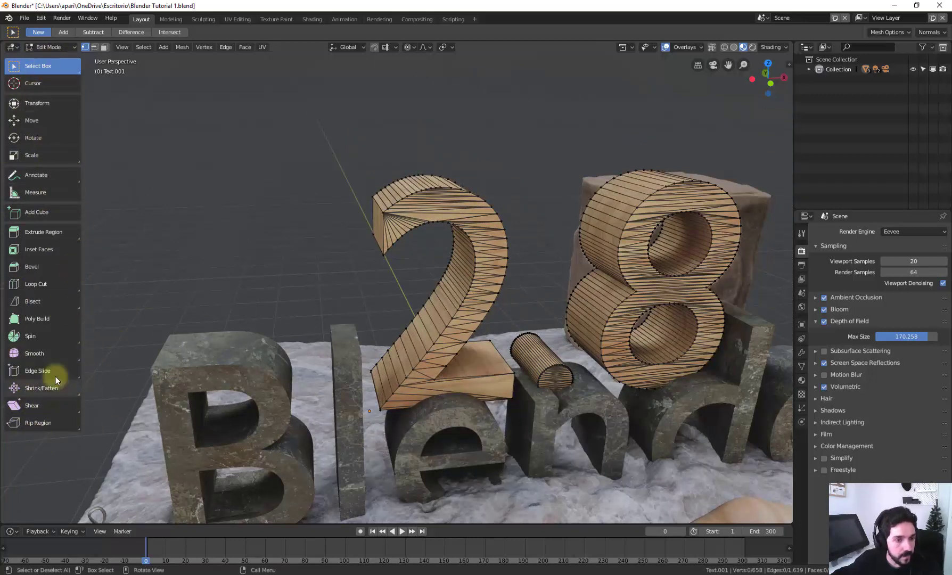
left_click(50, 301)
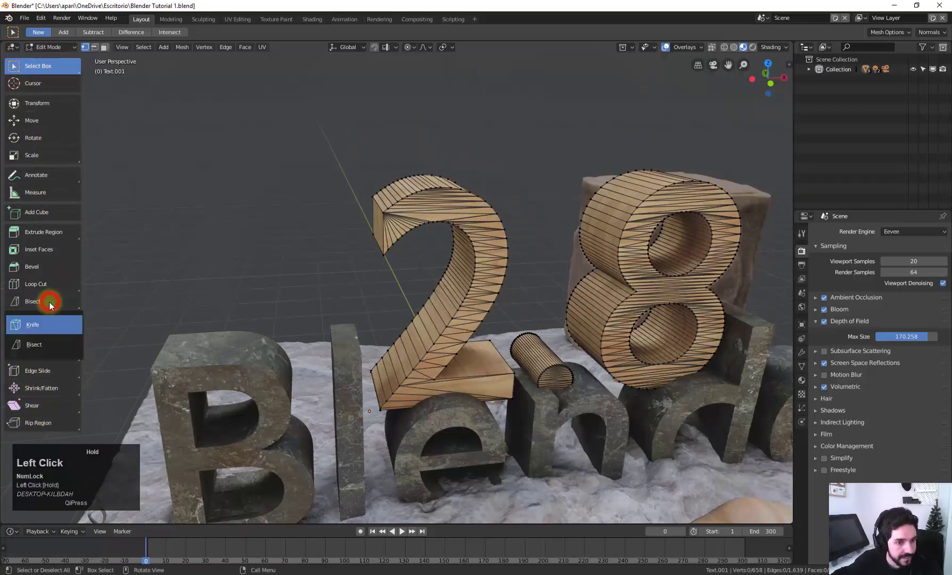
left_click(53, 283)
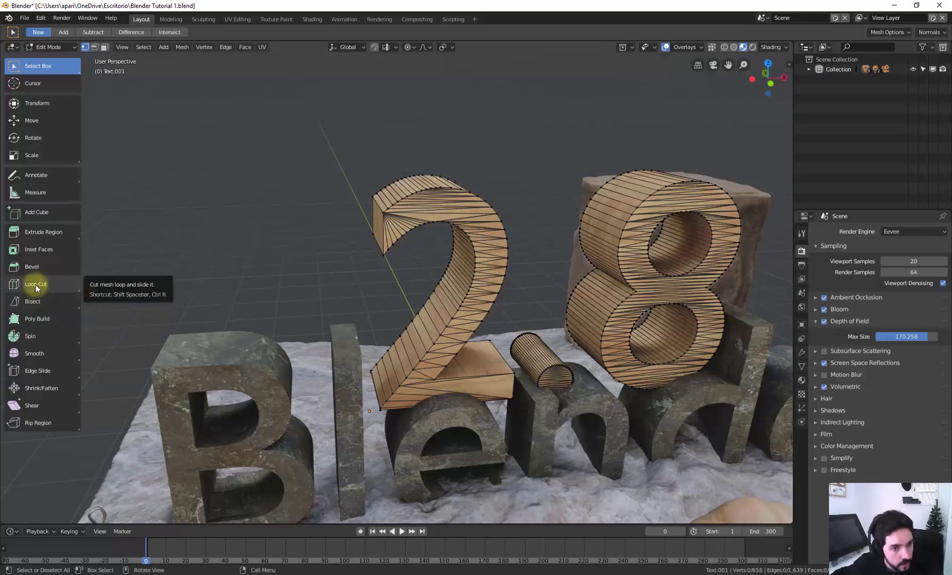
left_click(47, 234)
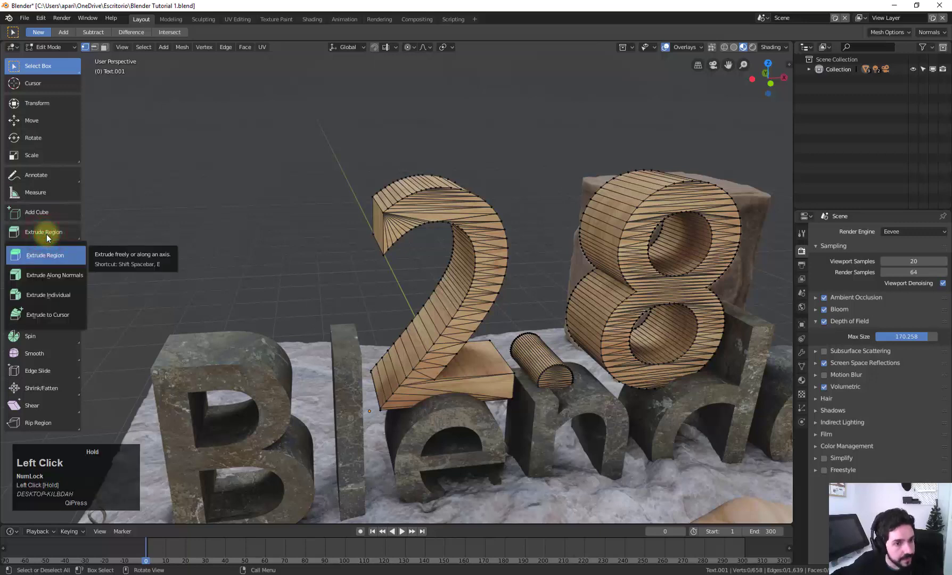
mouse_move(35, 232)
left_mouse_down()
mouse_move(44, 278)
mouse_move(32, 274)
mouse_move(80, 280)
mouse_move(60, 293)
mouse_move(38, 247)
mouse_move(41, 223)
mouse_move(44, 231)
left_mouse_up()
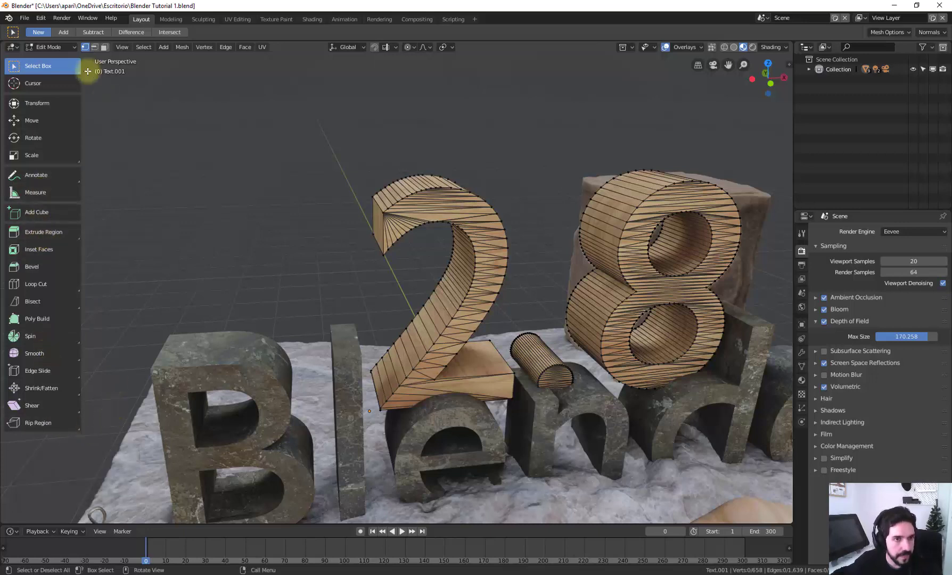
Collapse the toolbar back to icons only and return the 2.8 text to Object Mode.
left_click_drag(86, 99, 34, 100)
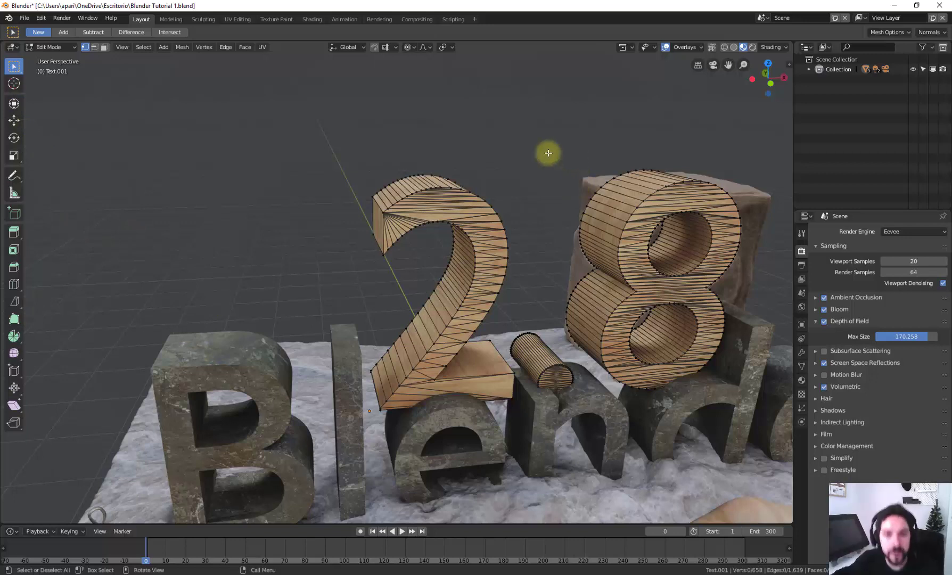
scroll(545, 152, "down", 3)
scroll(530, 178, "up", 2)
key("Tab")
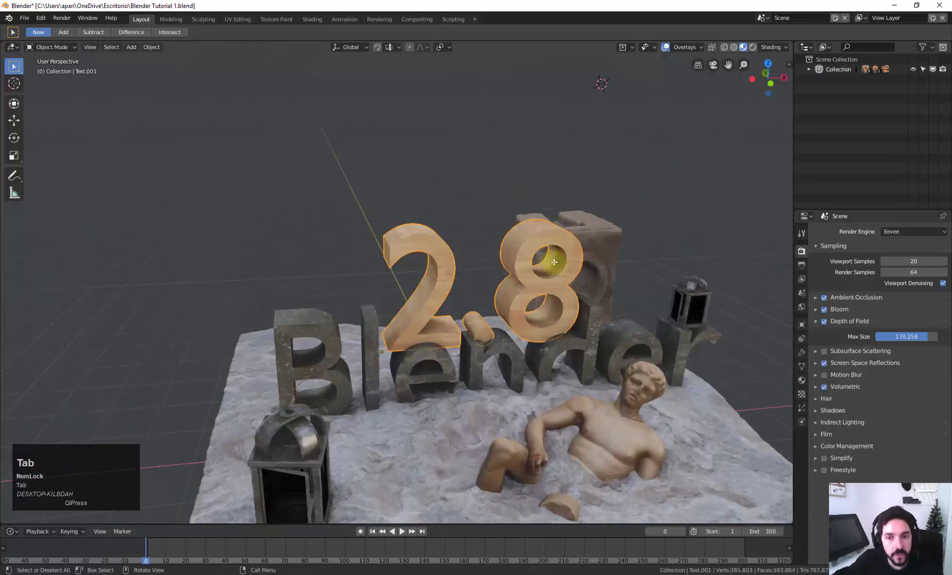
middle_click_drag(413, 254, 21, 74, "shift")
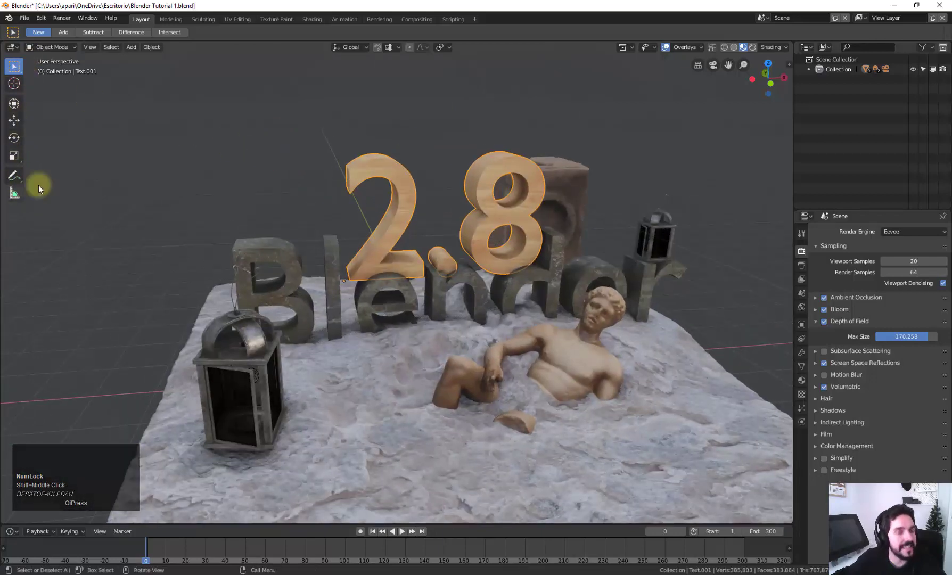
middle_click_drag(64, 133, 286, 165)
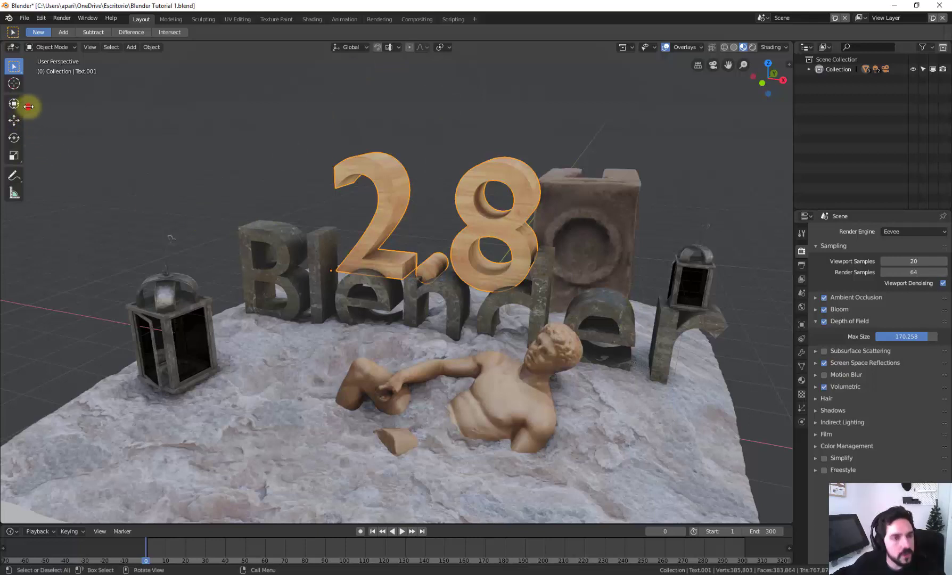
mouse_move(28, 106)
left_mouse_down()
mouse_move(81, 106)
mouse_move(28, 109)
left_mouse_up()
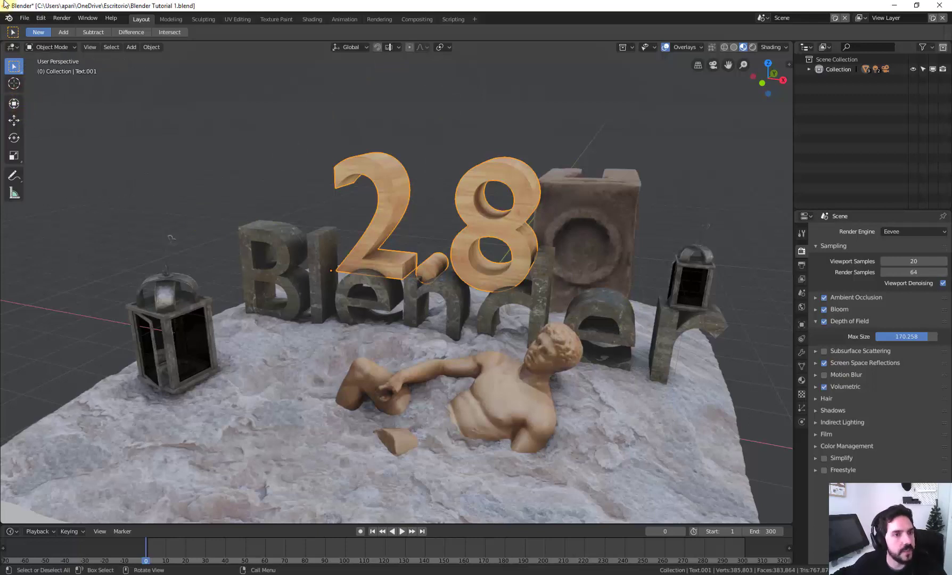
middle_click_drag(230, 227, 202, 235)
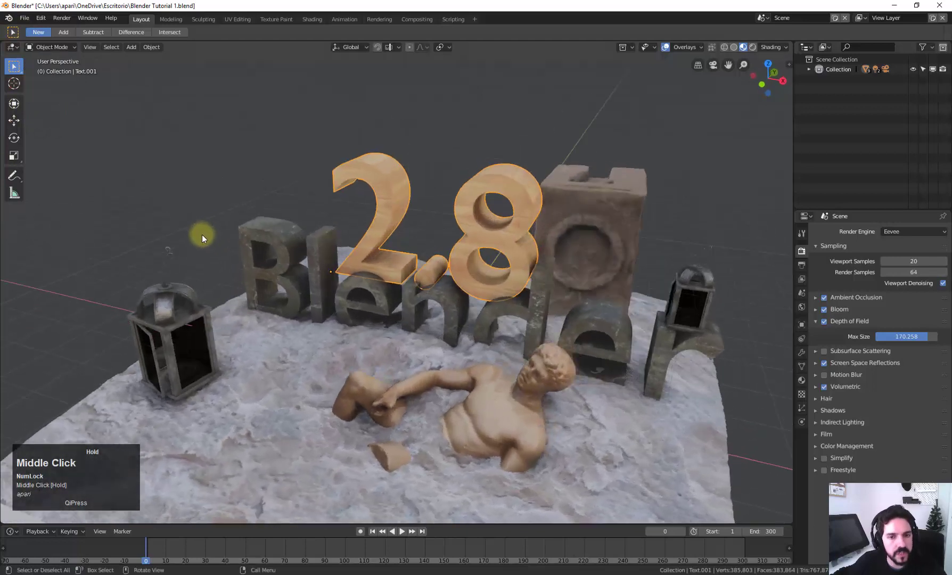
Put the wooden 2.8 text into Sculpt Mode, widen the toolbar to read the brush names, and collapse it again.
middle_click_drag(304, 254, 271, 192)
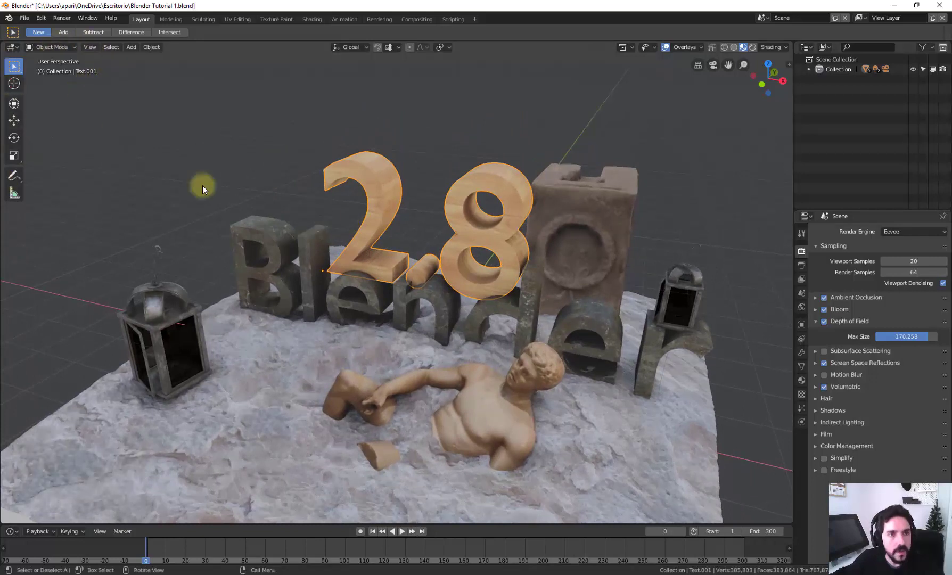
left_click(72, 47)
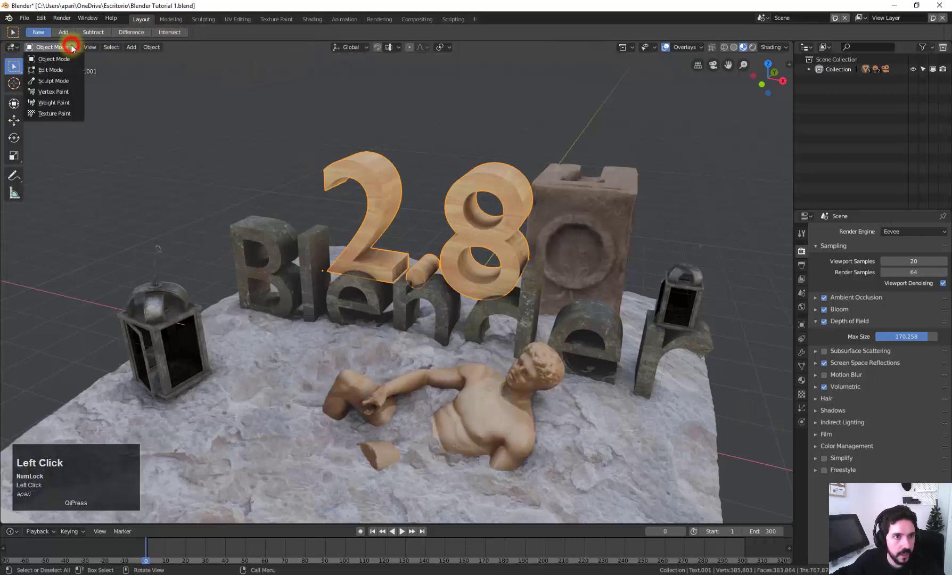
left_click(42, 81)
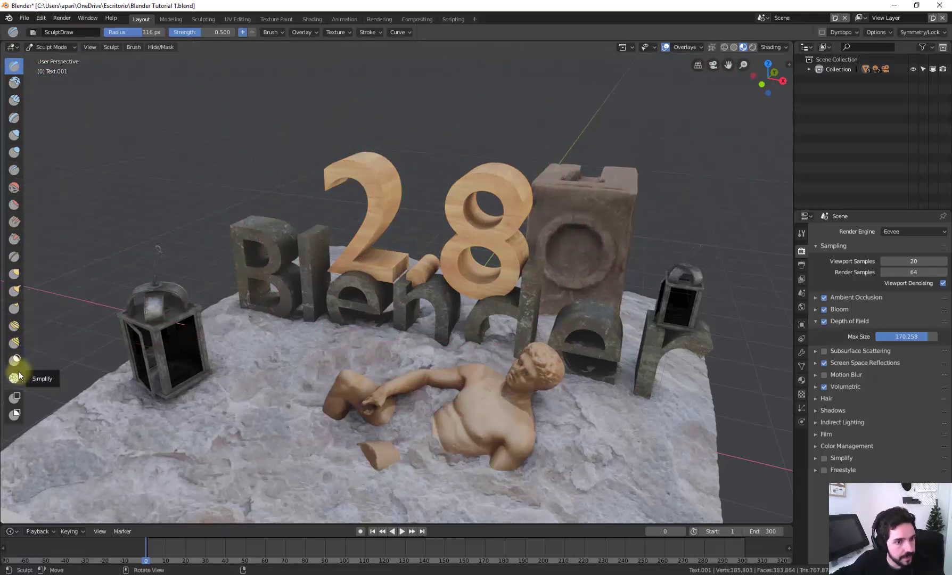
left_click_drag(26, 307, 88, 305)
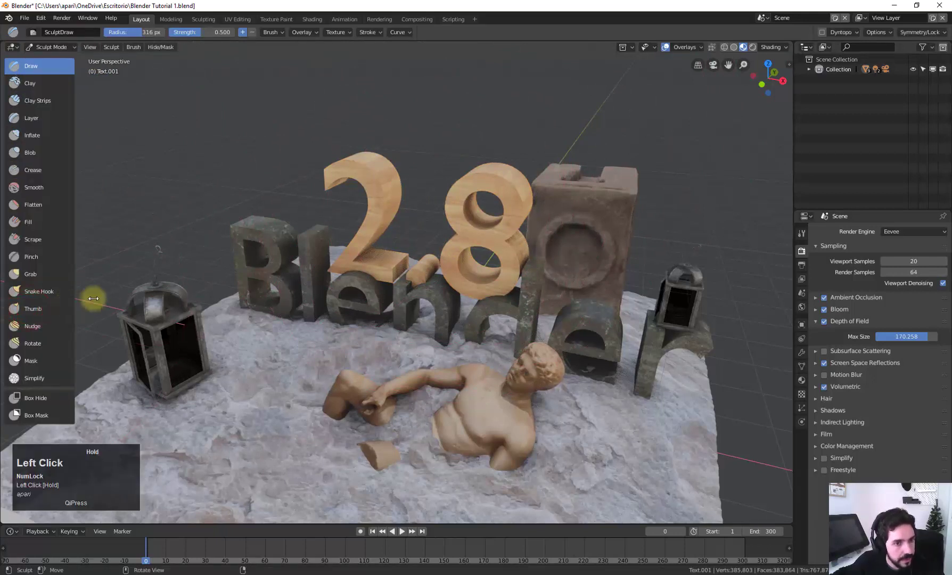
mouse_move(57, 118)
left_mouse_down()
mouse_move(57, 136)
mouse_move(24, 131)
left_mouse_up()
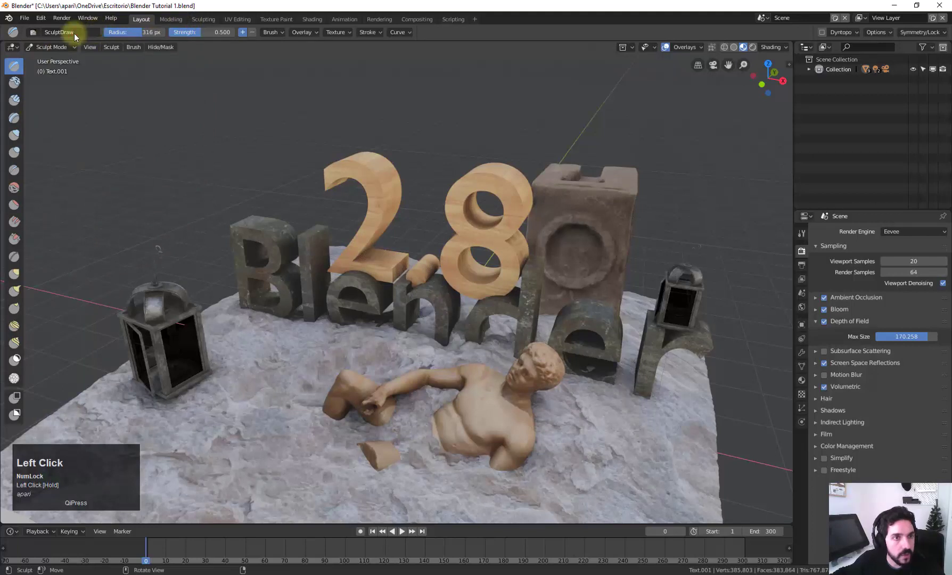
Go through Vertex Paint, Weight Paint and Texture Paint on the 2.8 text and return it to Object Mode.
left_click(52, 47)
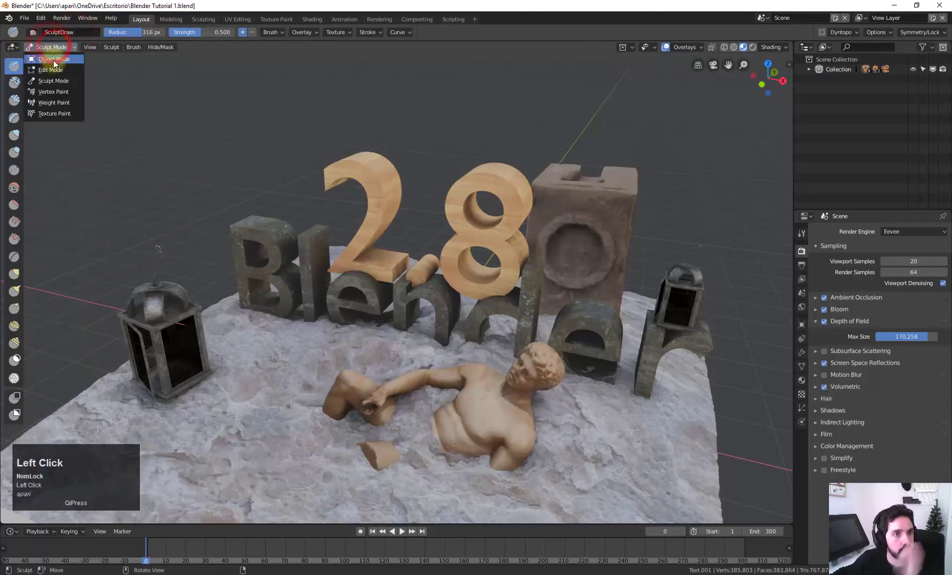
left_click(59, 91)
left_click(51, 47)
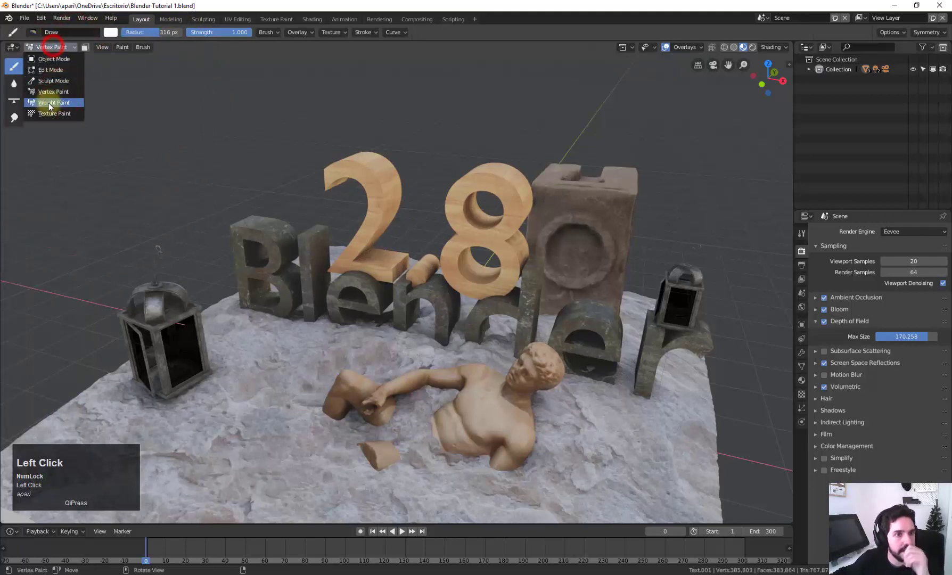
left_click(48, 102)
left_click(55, 47)
left_click(55, 114)
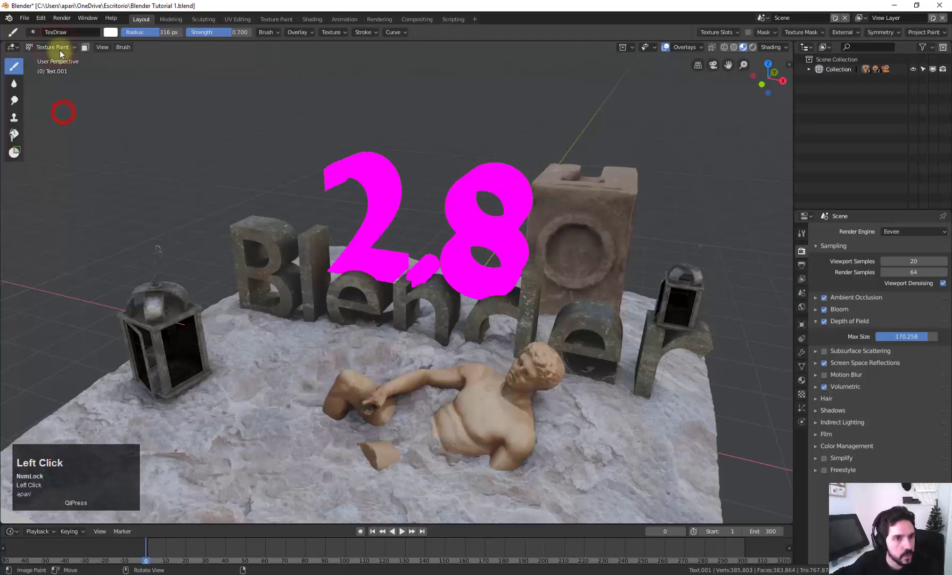
left_click(63, 46)
left_click(54, 59)
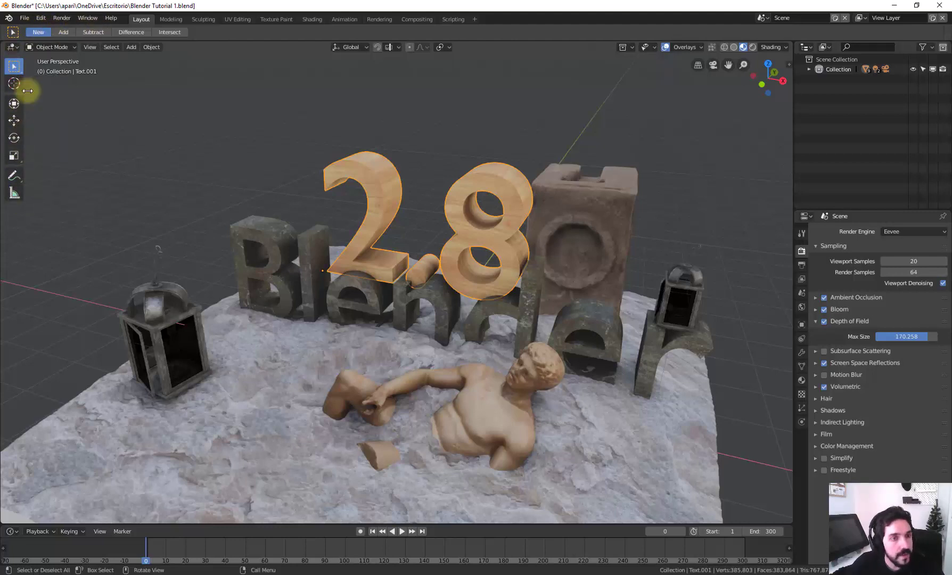
Demonstrate Select Box by picking single objects, box-selecting the whole scene and clearing the selection.
left_click(21, 70)
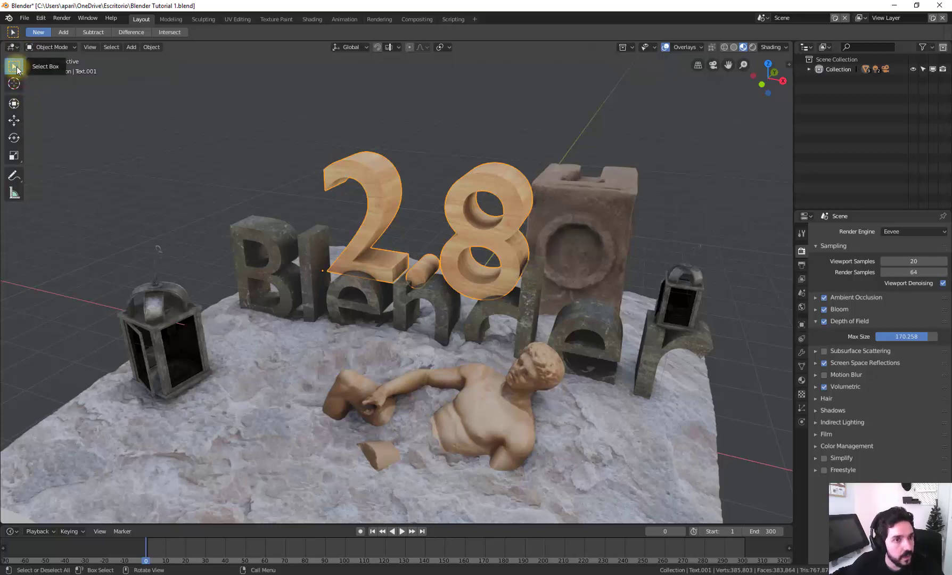
scroll(228, 215, "down", 4)
scroll(228, 214, "up", 2)
left_click(309, 243)
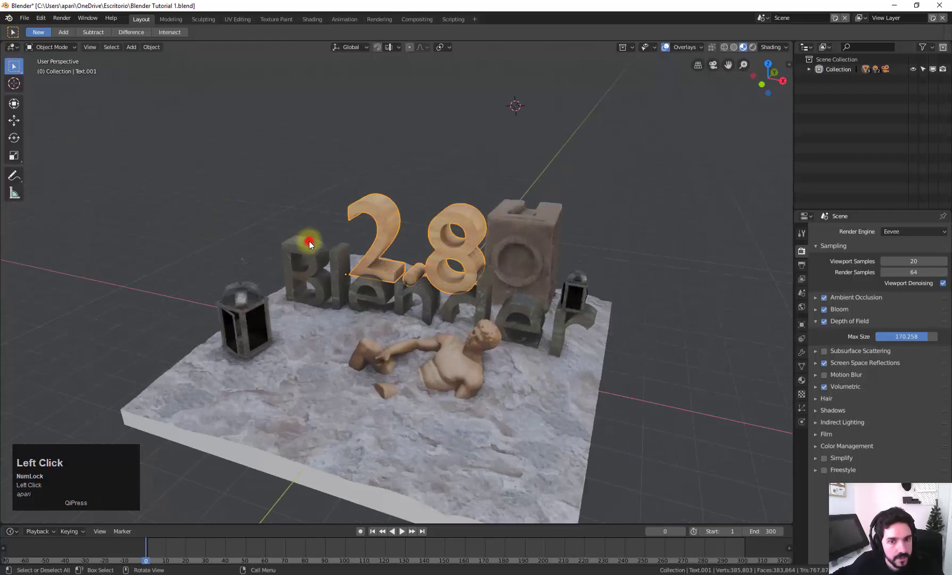
left_click(531, 210)
left_click(443, 213)
scroll(225, 172, "down", 2)
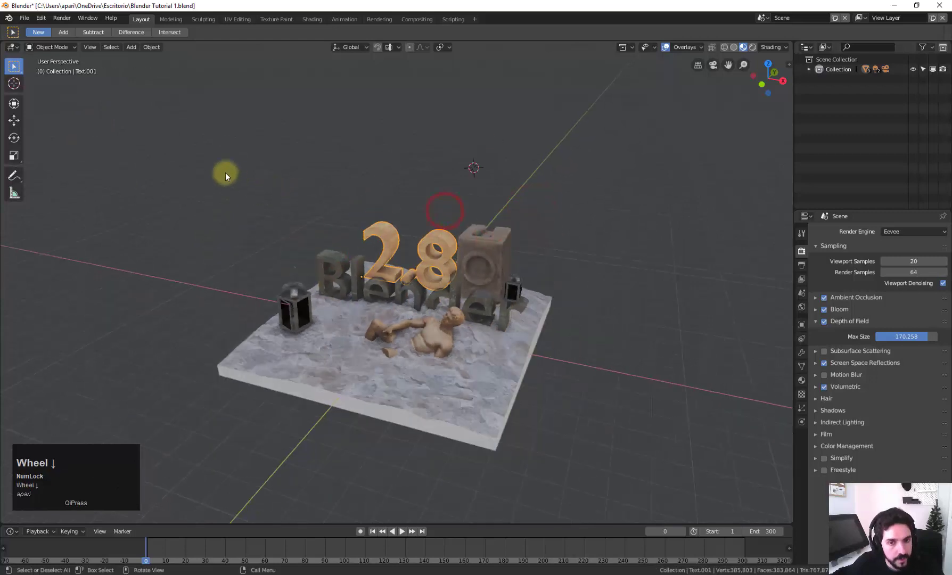
scroll(251, 188, "up", 1)
left_click_drag(154, 162, 640, 521)
left_click(652, 216)
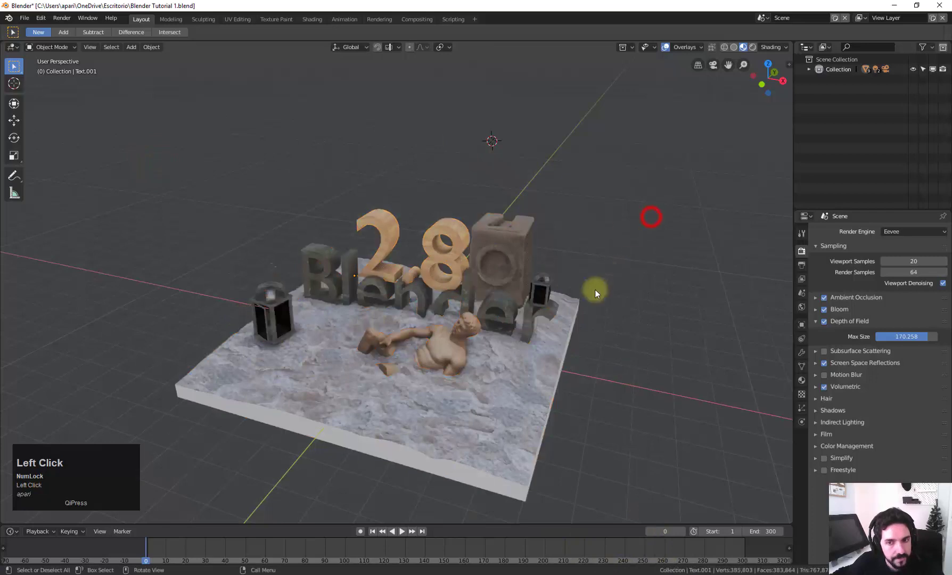
Switch to Select Circle and brush over the statue and the 2.8 text to select them.
middle_click_drag(595, 289, 52, 106)
left_click(15, 68)
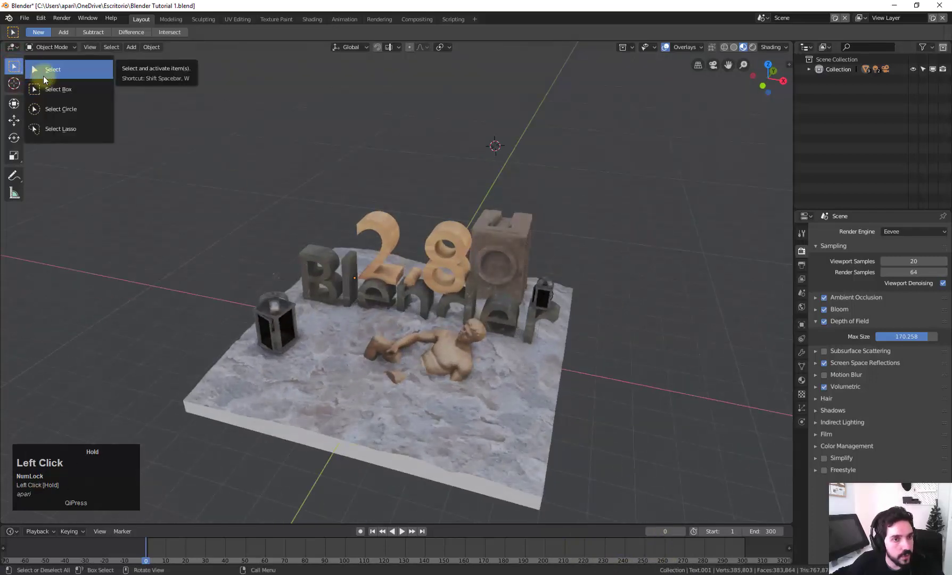
left_click(61, 108)
scroll(346, 229, "up", 2)
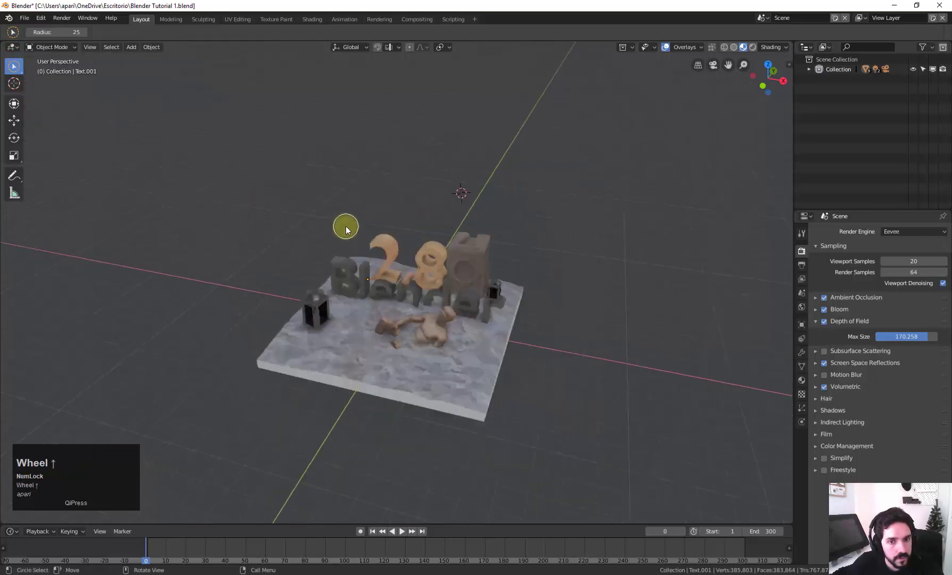
scroll(346, 227, "up", 5)
scroll(287, 164, "down", 1)
left_click_drag(287, 164, 406, 360)
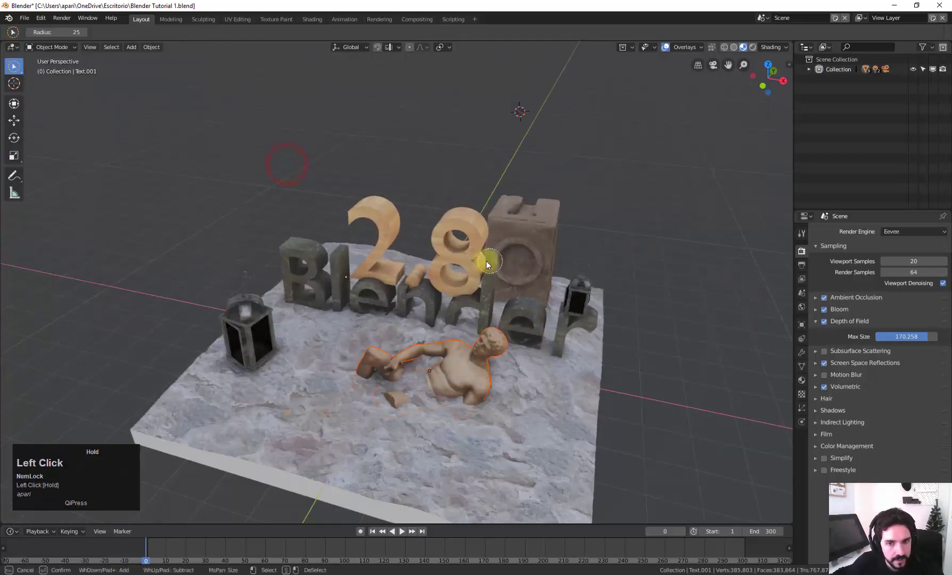
mouse_move(555, 188)
left_mouse_down()
mouse_move(360, 267)
mouse_move(423, 164)
mouse_move(421, 93)
left_mouse_up()
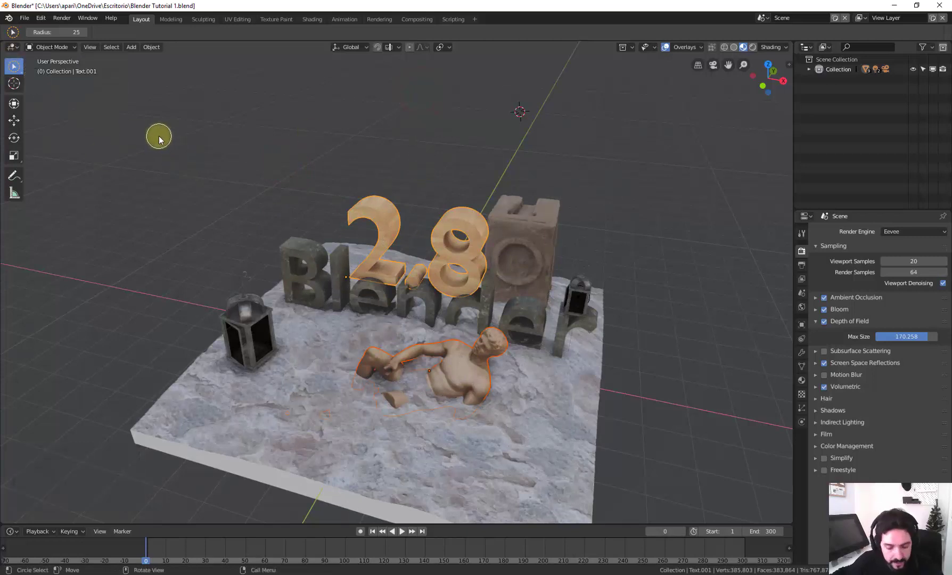
Cycle the selection tools from Select Circle back to Select Box and clear the selection.
key("w")
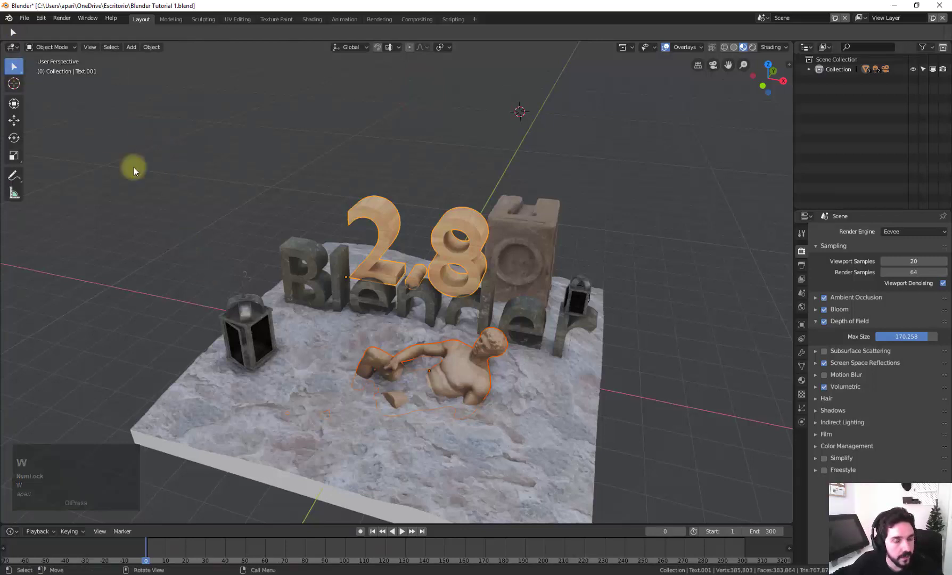
key("w")
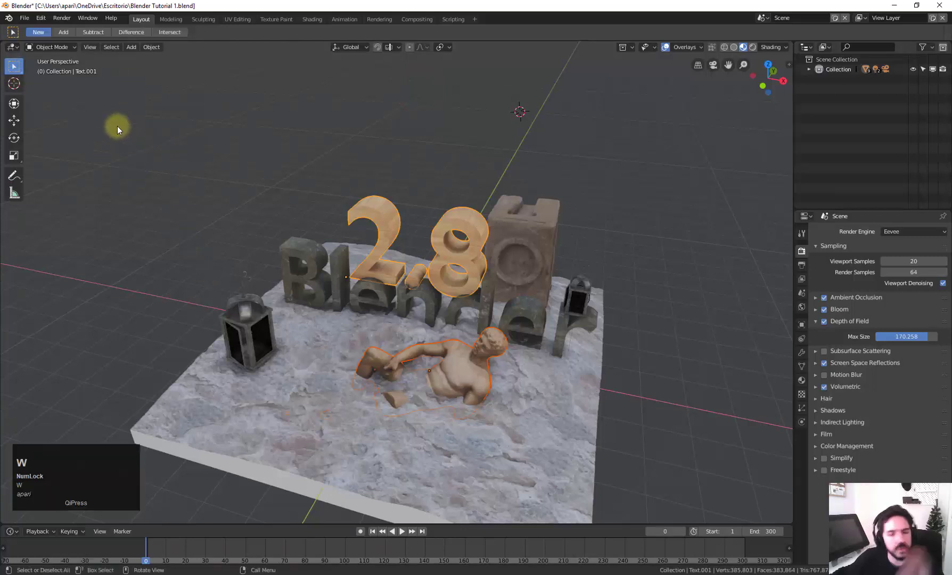
left_click(157, 114)
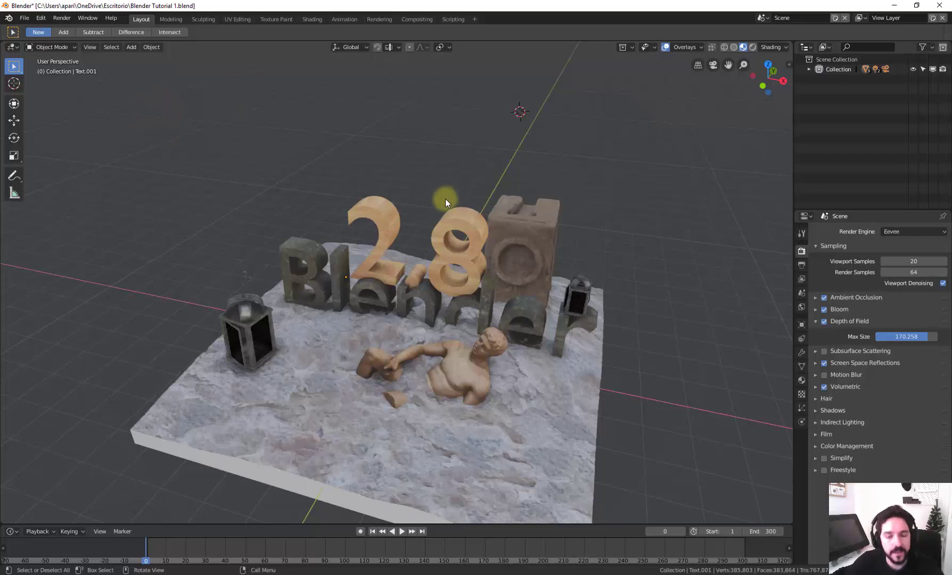
Activate the Cursor, Move, Scale and Annotate tools in turn and show the active tool settings in the Properties editor.
middle_click_drag(444, 198, 484, 198)
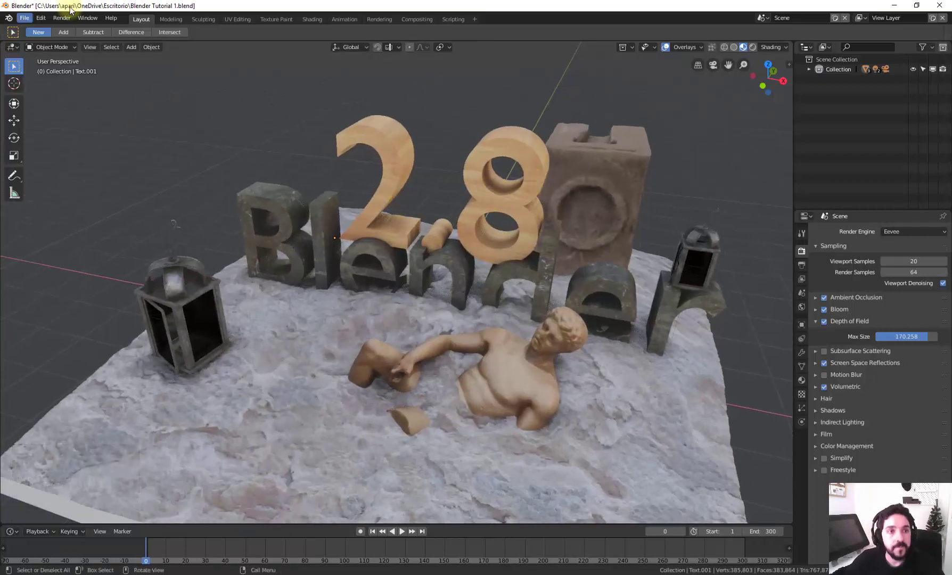
left_click(15, 84)
left_click(14, 119)
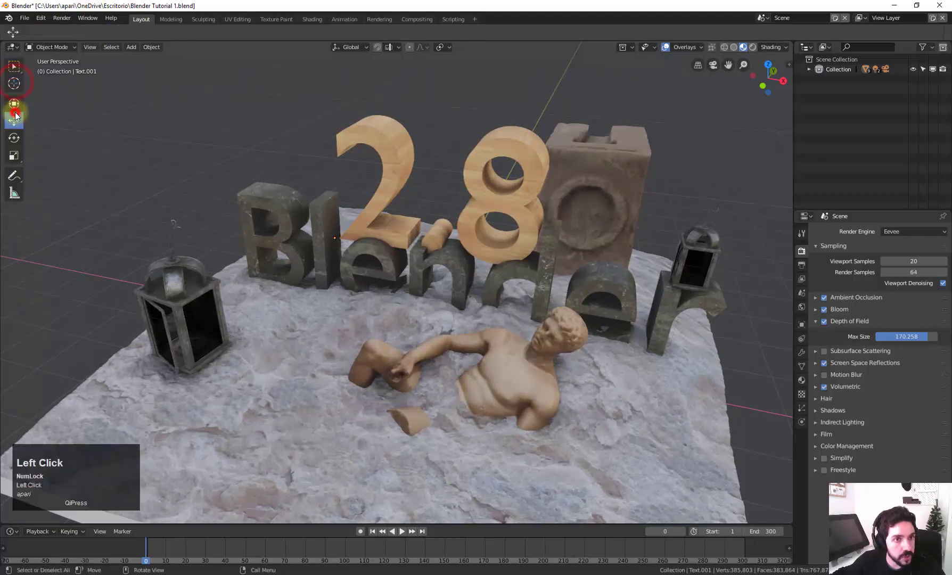
left_click(14, 155)
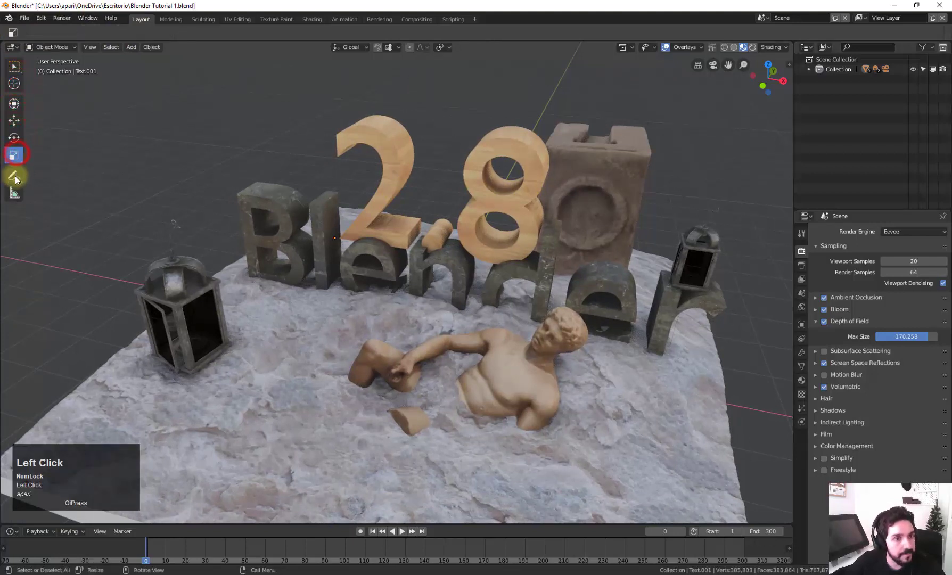
left_click(14, 175)
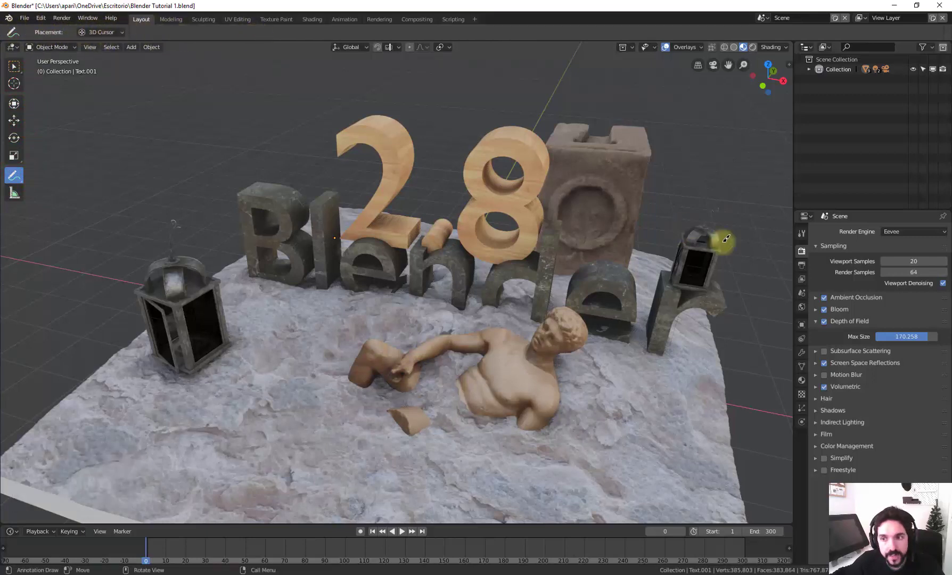
left_click(802, 234)
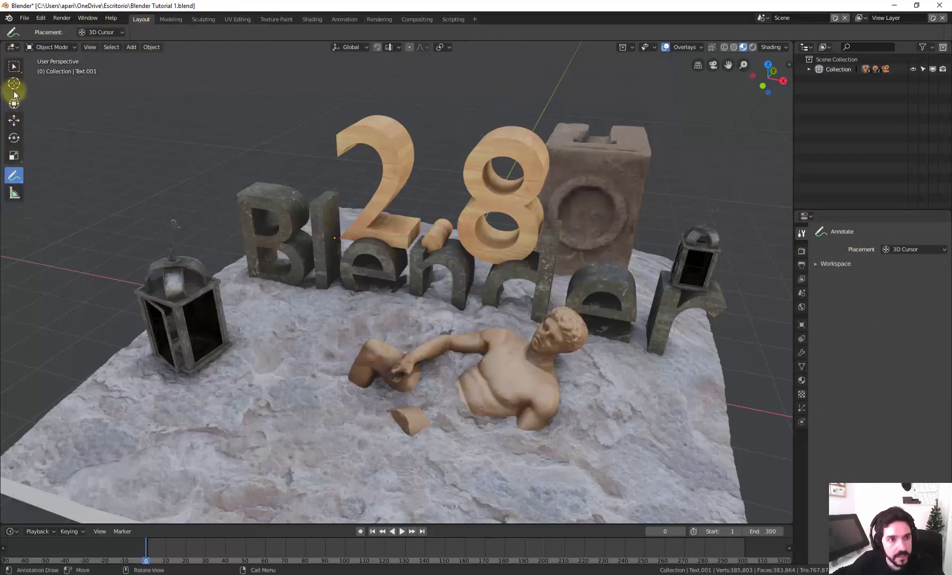
Compare the active tool settings of Cursor, Rotate and Annotate, and return to Select Box with its mode options.
left_click(14, 66)
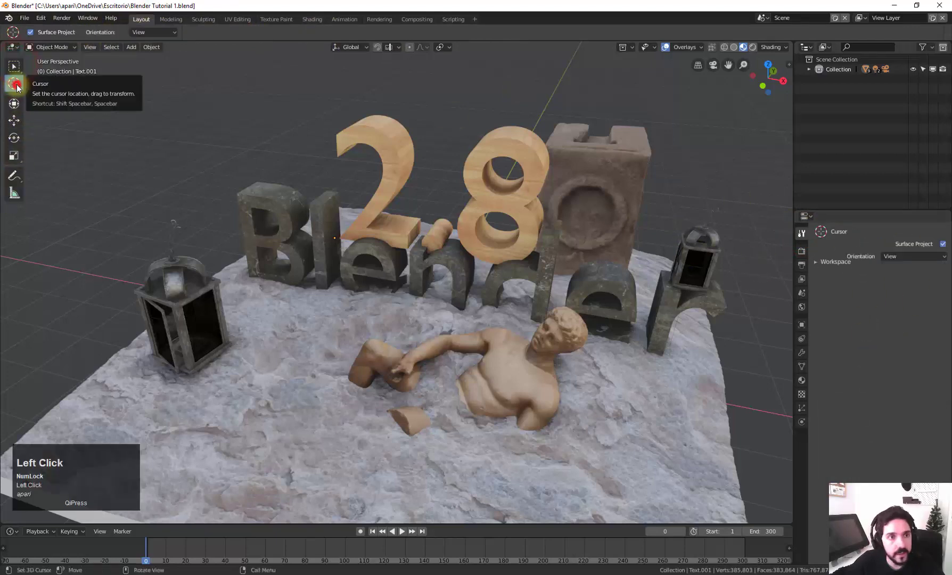
left_click(14, 137)
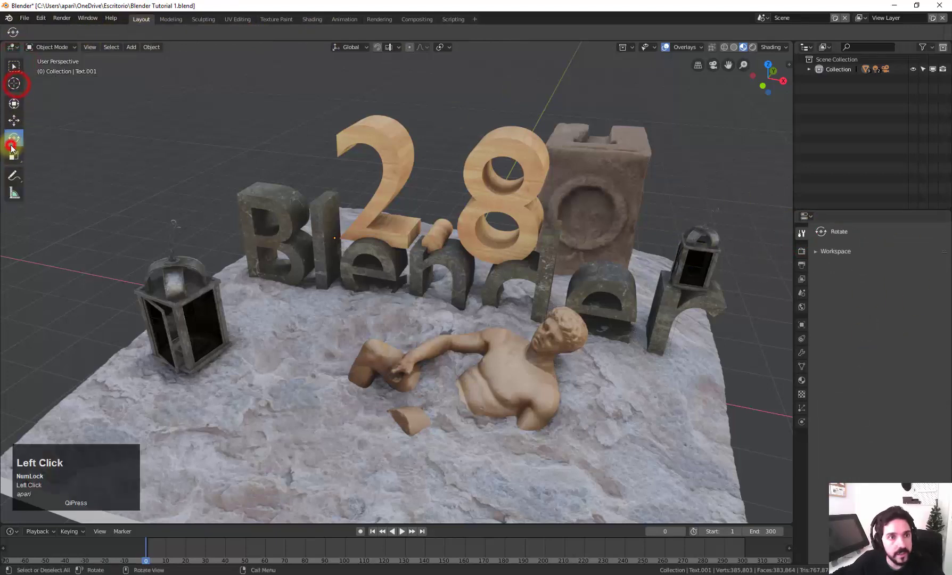
left_click(14, 175)
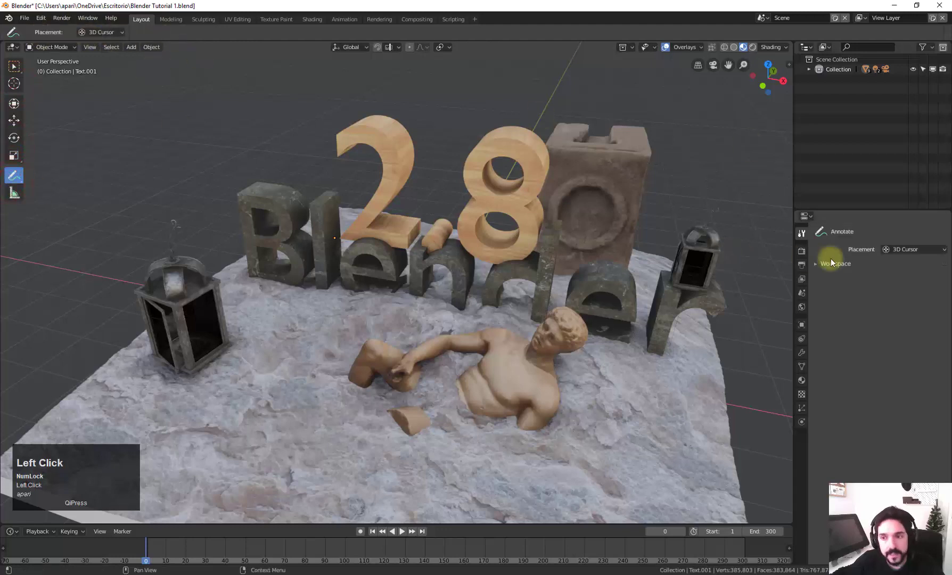
left_click(15, 67)
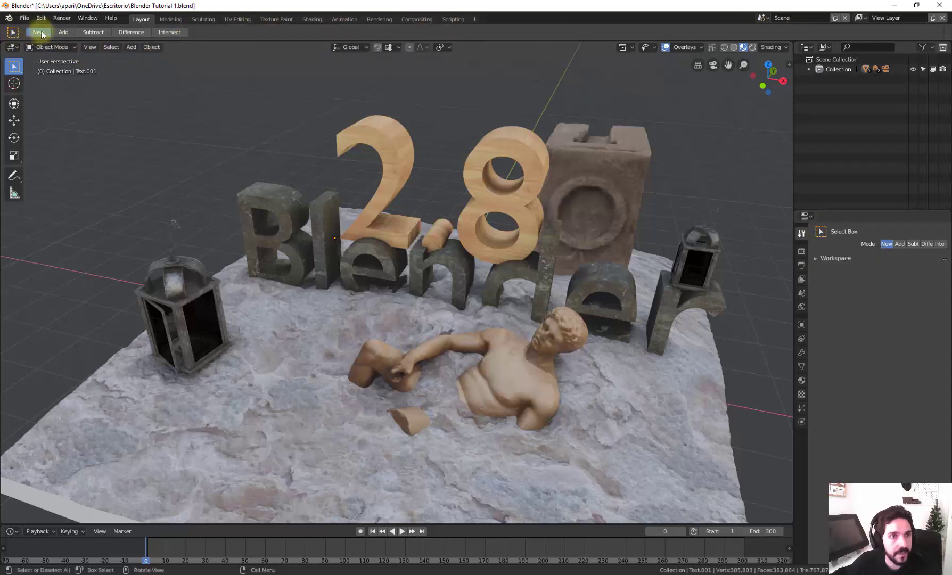
left_click(13, 66)
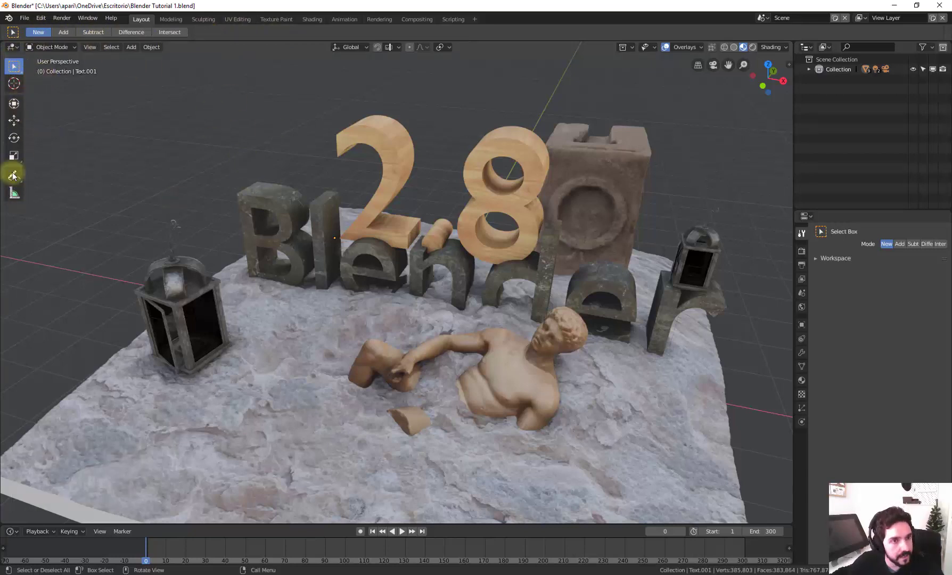
Put the 2.8 text into Edit Mode and activate the Bisect tool.
left_click(391, 128)
key("Tab")
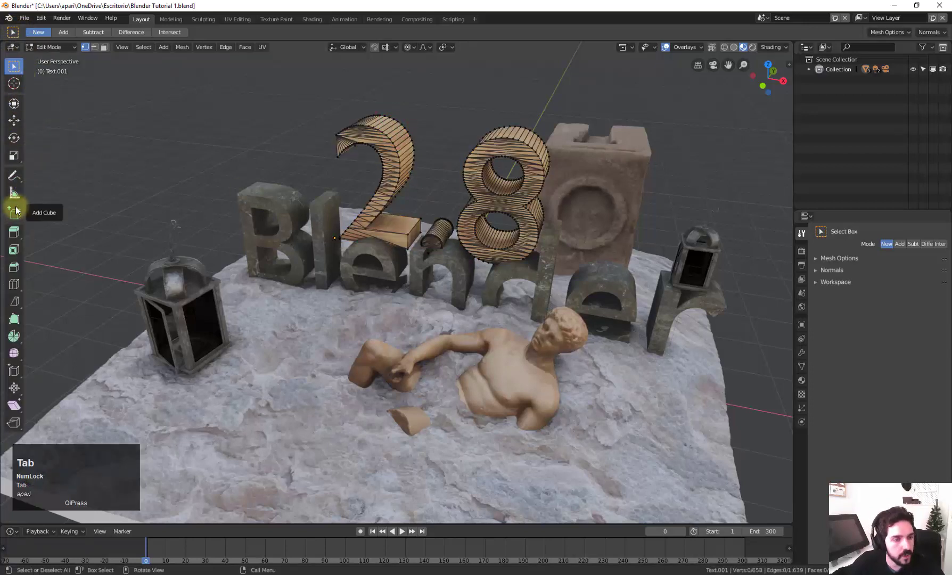
left_click(14, 303)
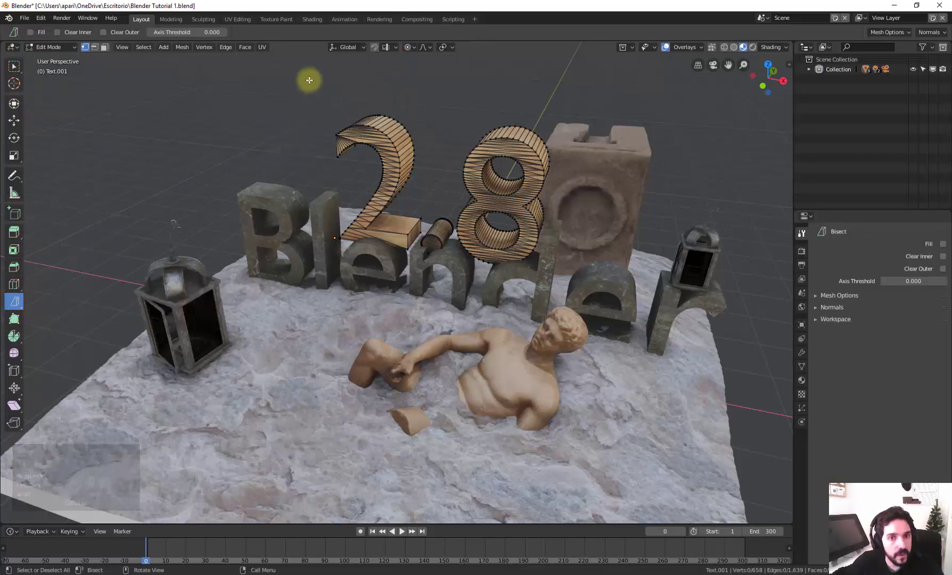
Try a diagonal Bisect cut across the 2.8 text with its whole mesh selected, and undo the cut.
left_click_drag(313, 83, 483, 307)
key("a")
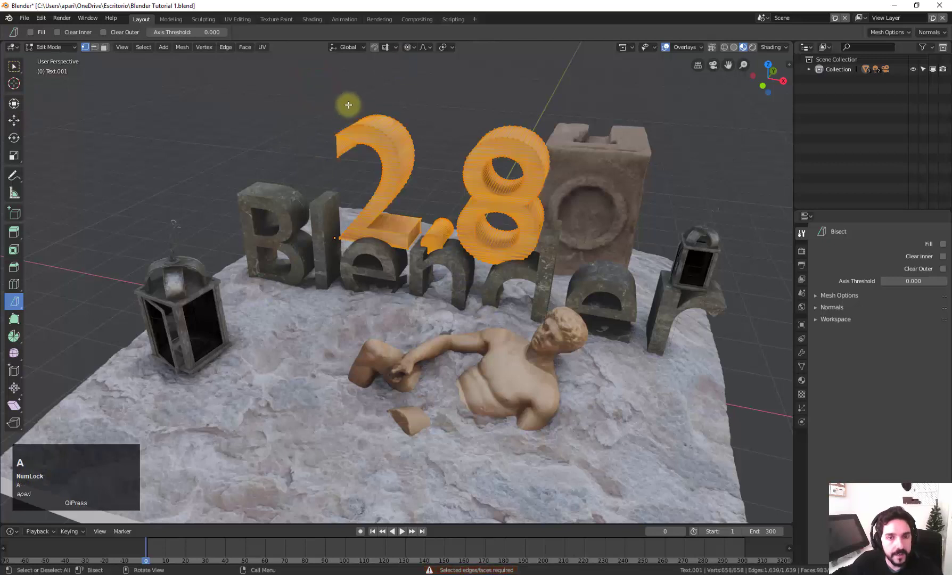
left_click_drag(305, 83, 764, 453)
scroll(376, 100, "down", 2)
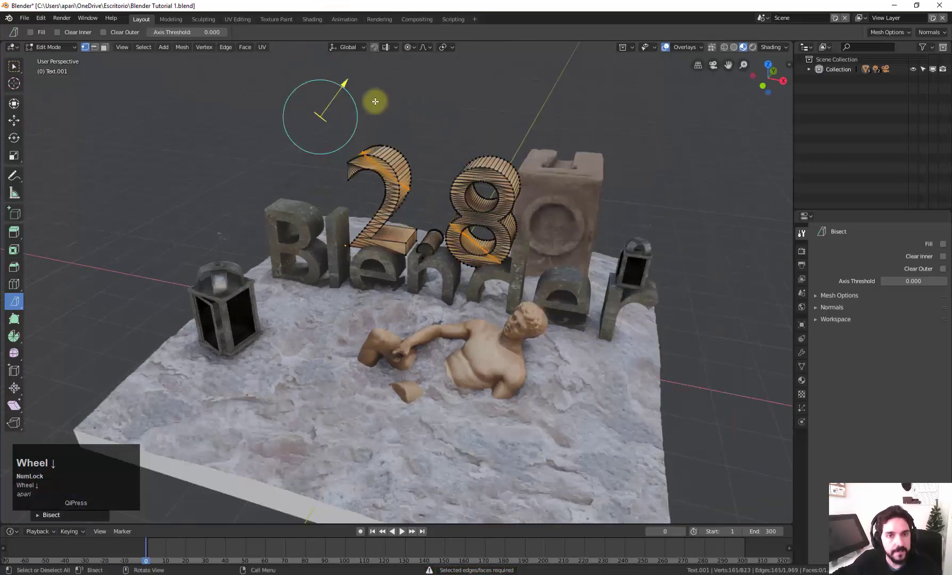
middle_click_drag(411, 112, 433, 91)
key("ctrl+z")
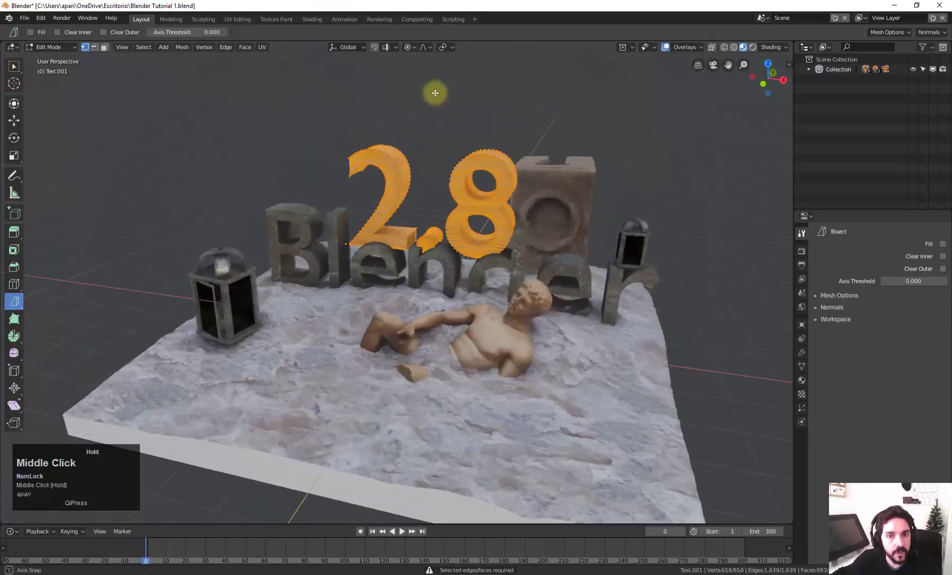
Take the 2.8 text out of Edit Mode and back to Object Mode.
scroll(121, 178, "up", 2)
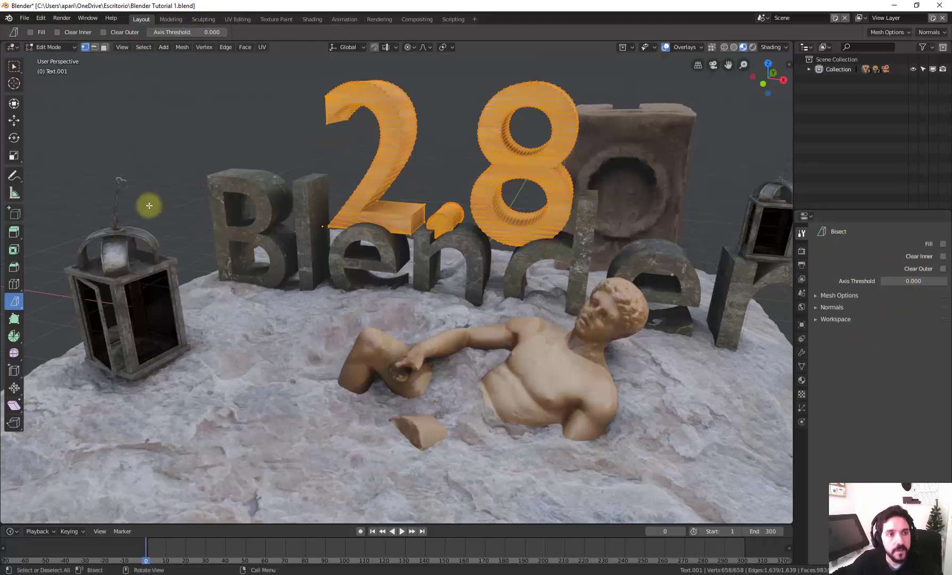
scroll(144, 163, "down", 3)
scroll(124, 183, "up", 2)
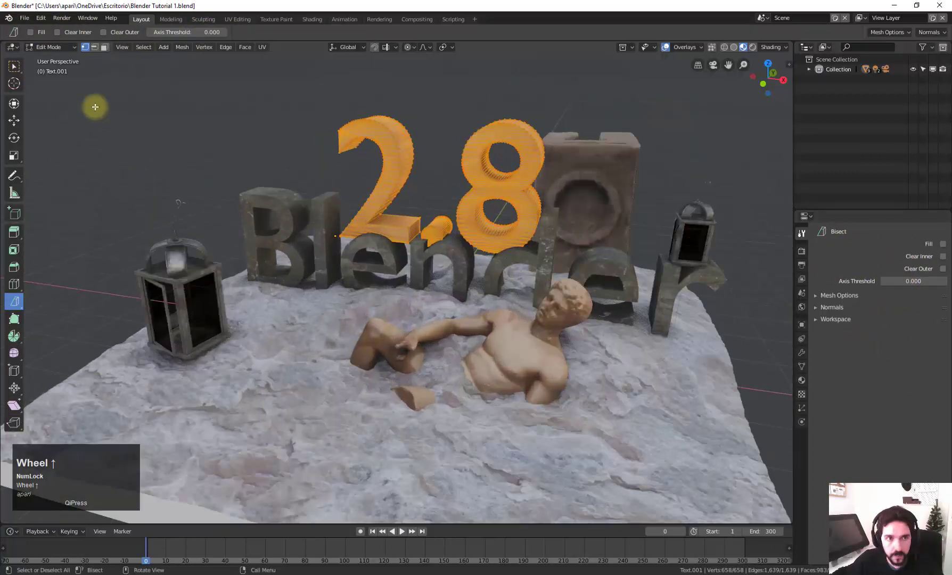
key("Tab")
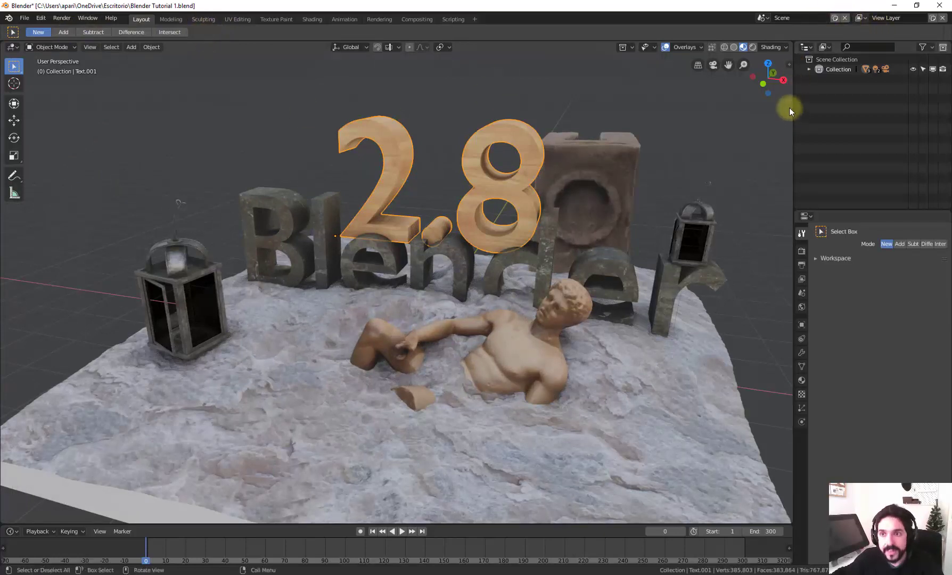
Expand Collection in the Outliner and widen the editor to make room for the full object names.
left_click_drag(792, 105, 787, 106)
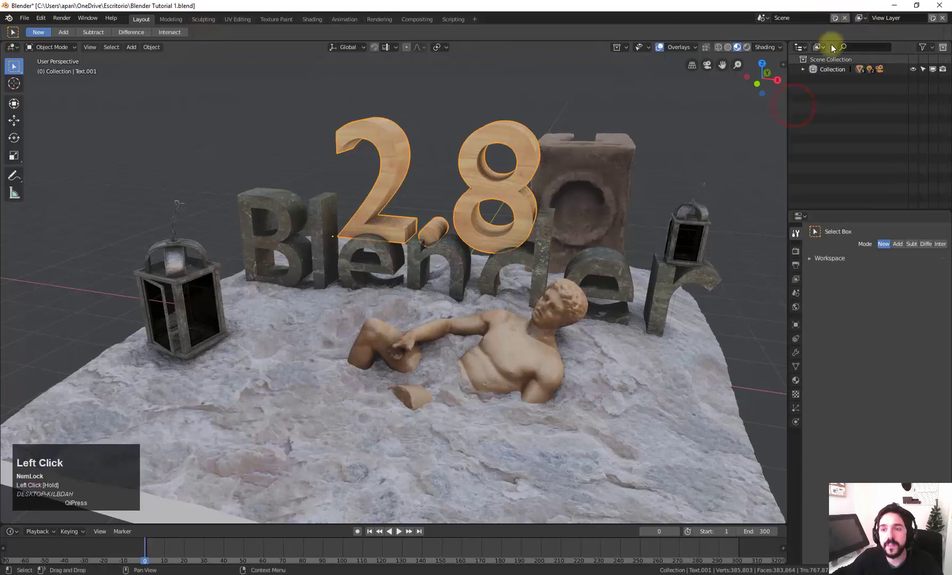
left_click(803, 70)
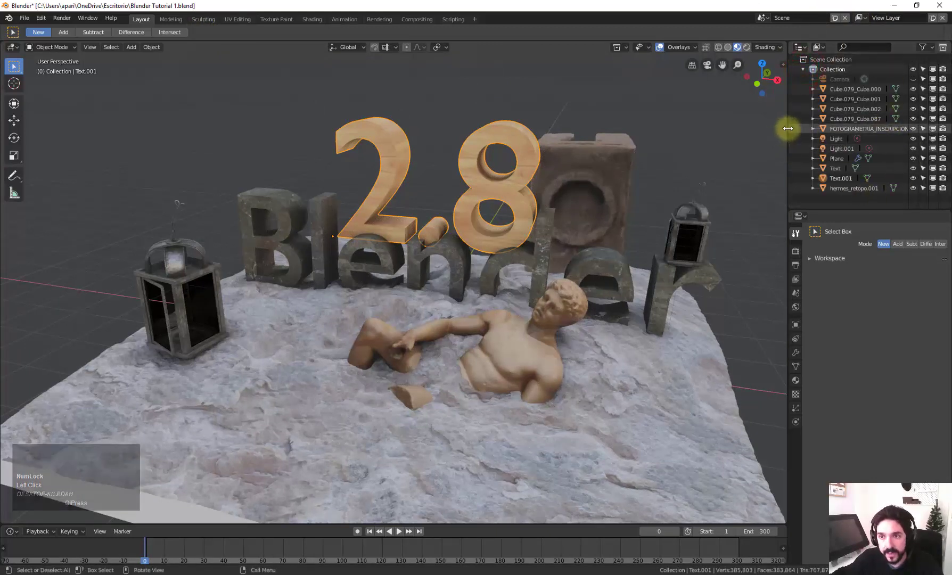
left_click_drag(786, 130, 763, 128)
scroll(363, 262, "down", 4)
scroll(363, 263, "up", 4)
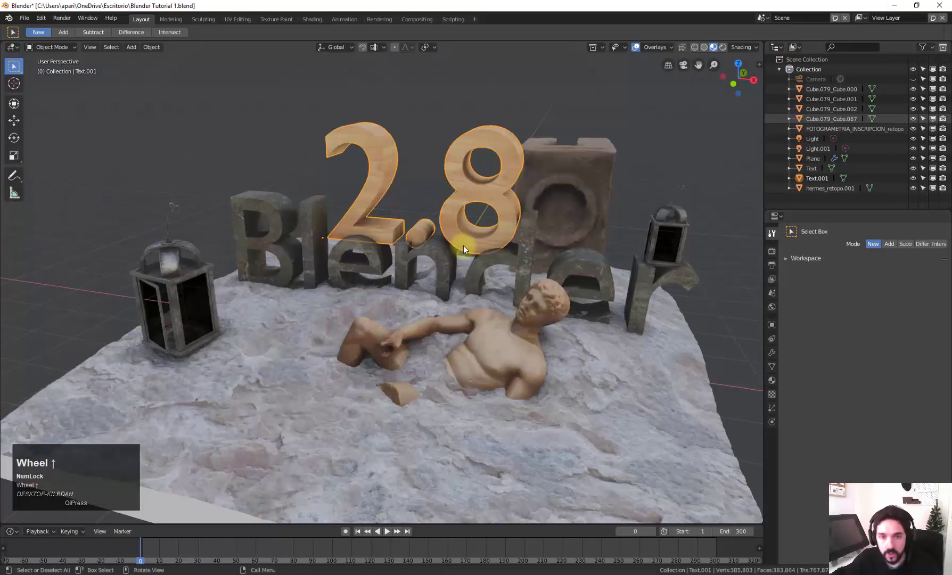
Collapse Collection, add a new collection beside it and rename the new one LUCES Y CAMARAS.
left_click(812, 70)
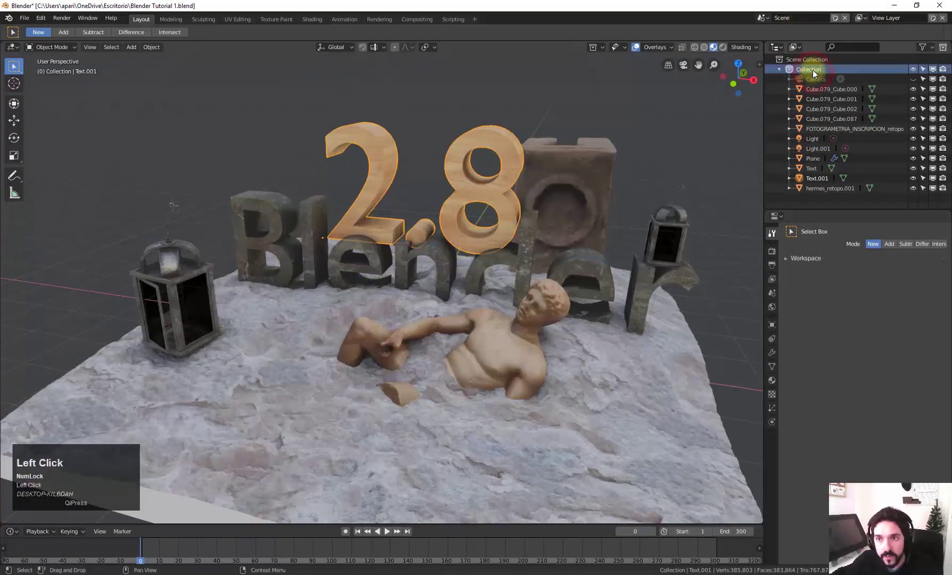
left_click(778, 70)
right_click(810, 118)
left_click(783, 120)
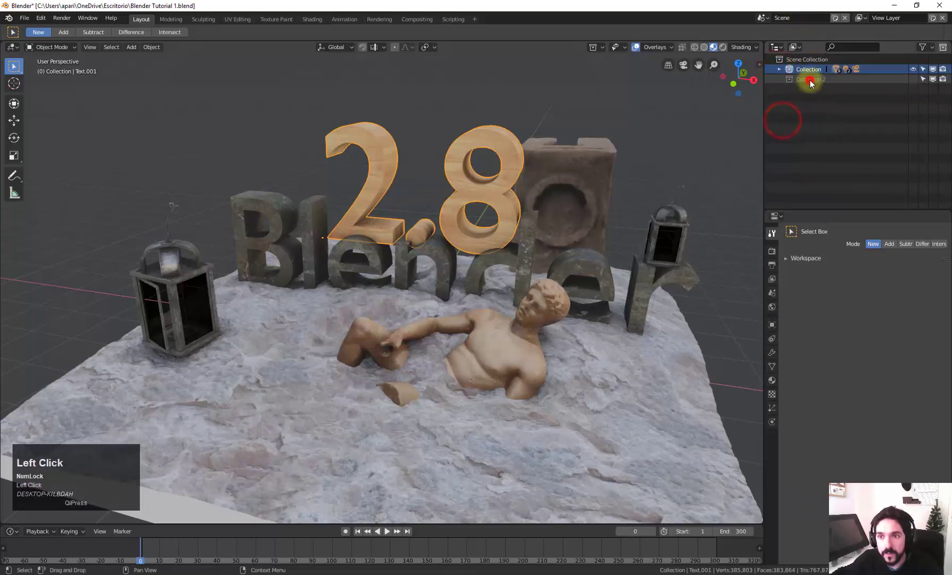
double_click(810, 80)
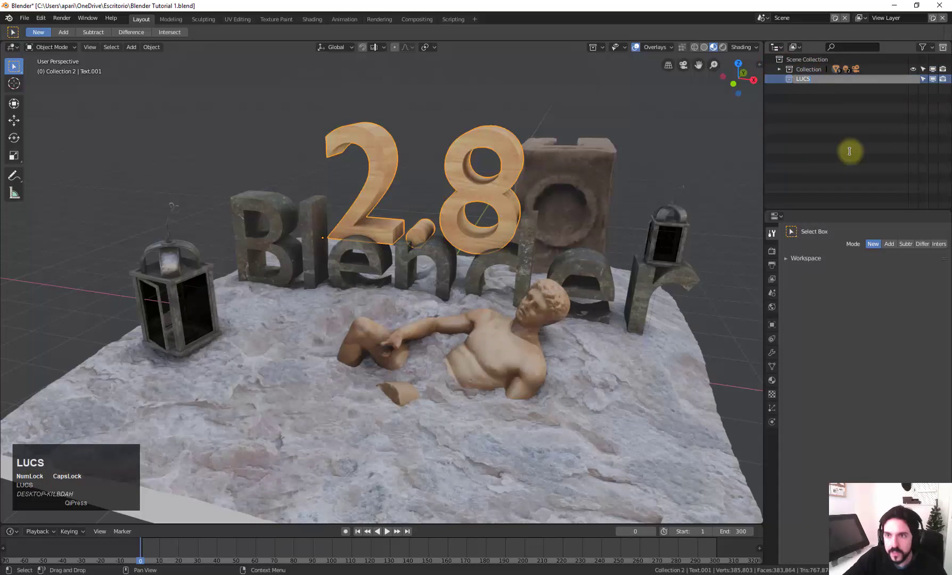
key("Return")
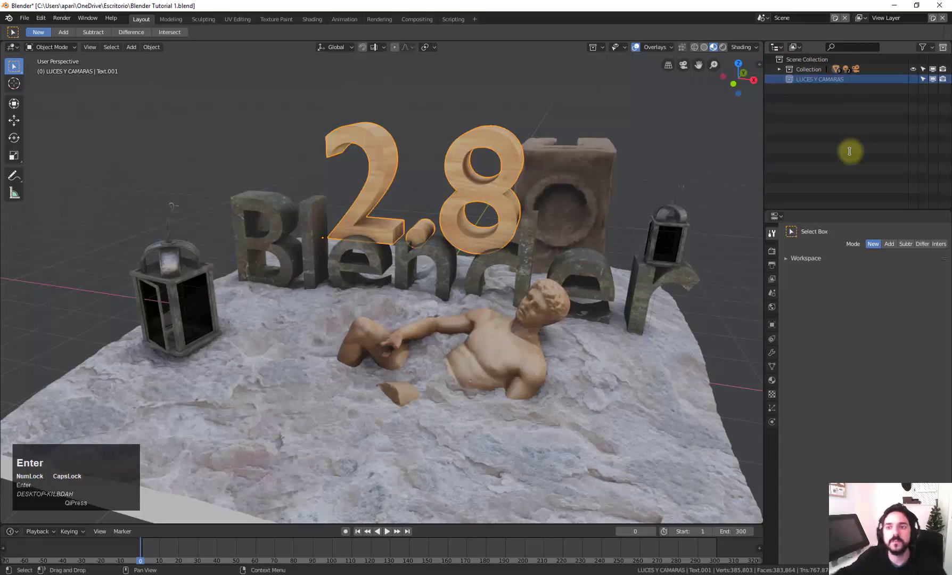
Unhide the Camera object and move it from Collection into the LUCES Y CAMARAS collection.
left_click(779, 70)
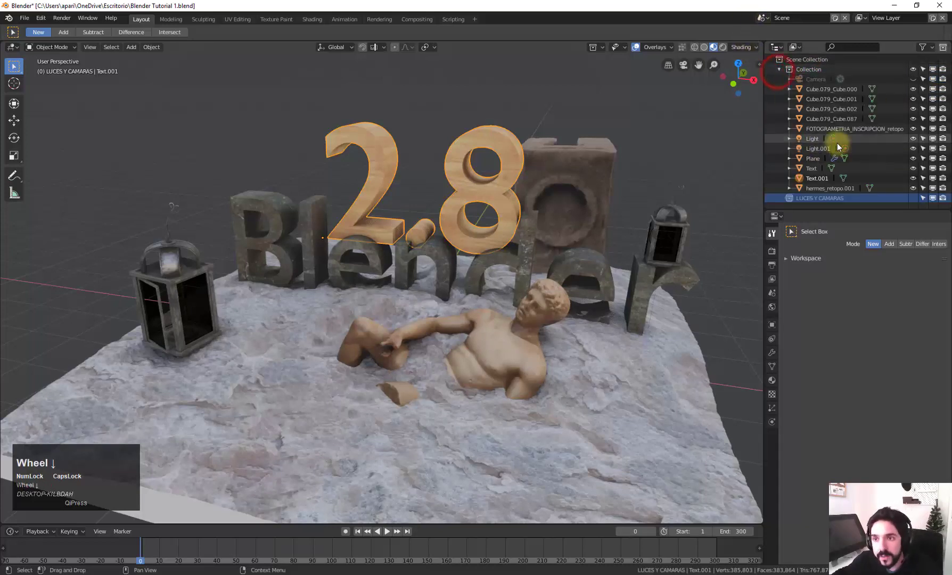
left_click(815, 79)
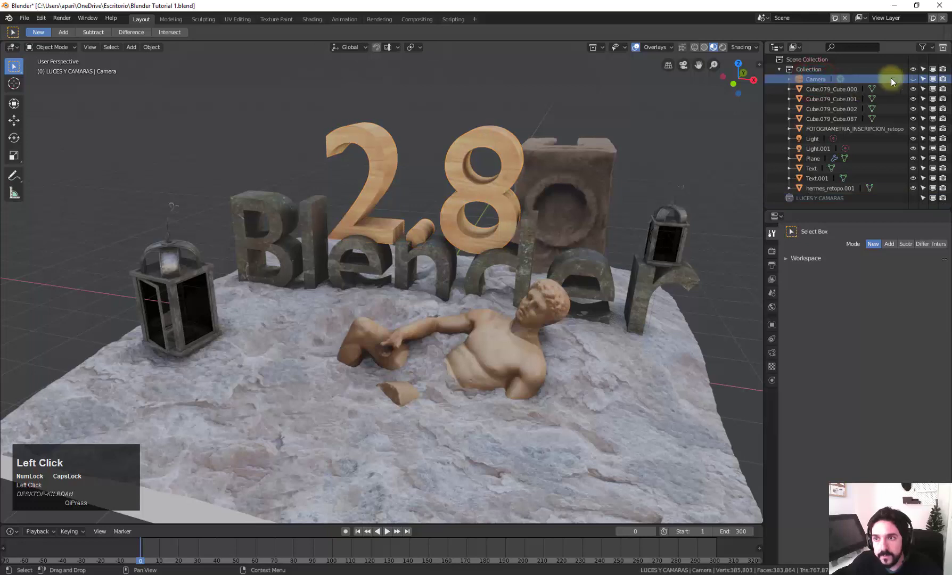
left_click(912, 80)
left_click_drag(815, 79, 815, 200)
Move Light and Light.001 together into the LUCES Y CAMARAS collection and hide the Camera.
left_click(813, 129)
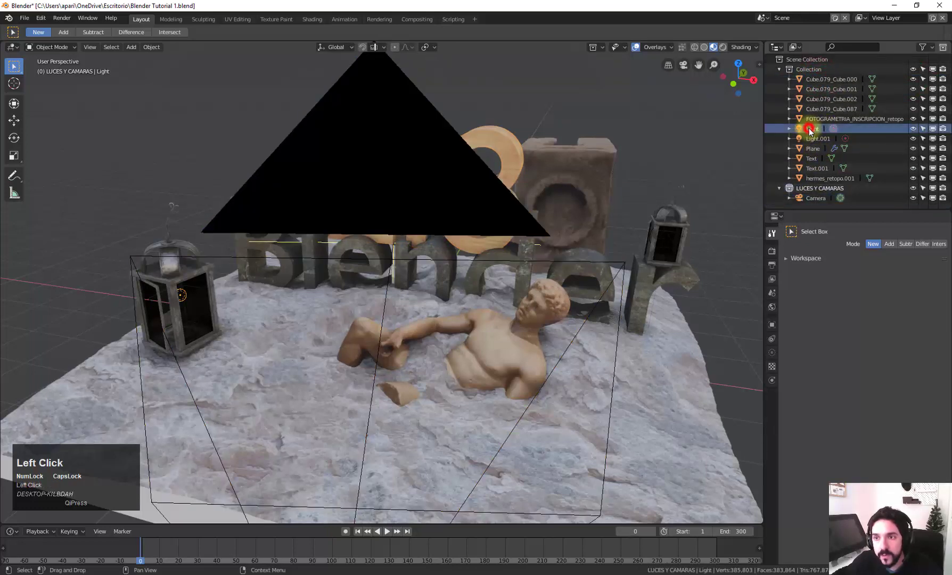
left_click(818, 140, "shift")
left_click_drag(819, 140, 819, 199)
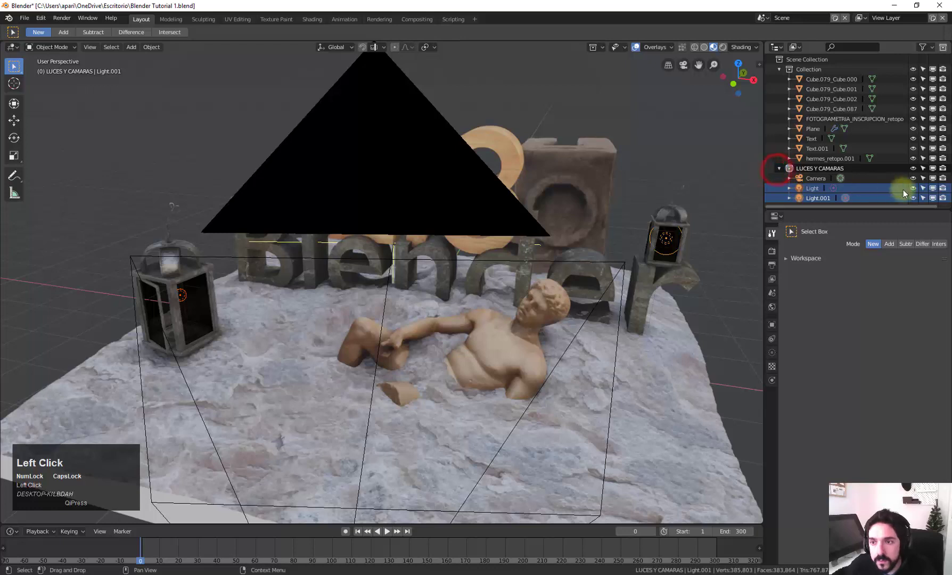
left_click_drag(913, 179, 913, 189)
scroll(795, 148, "up", 2)
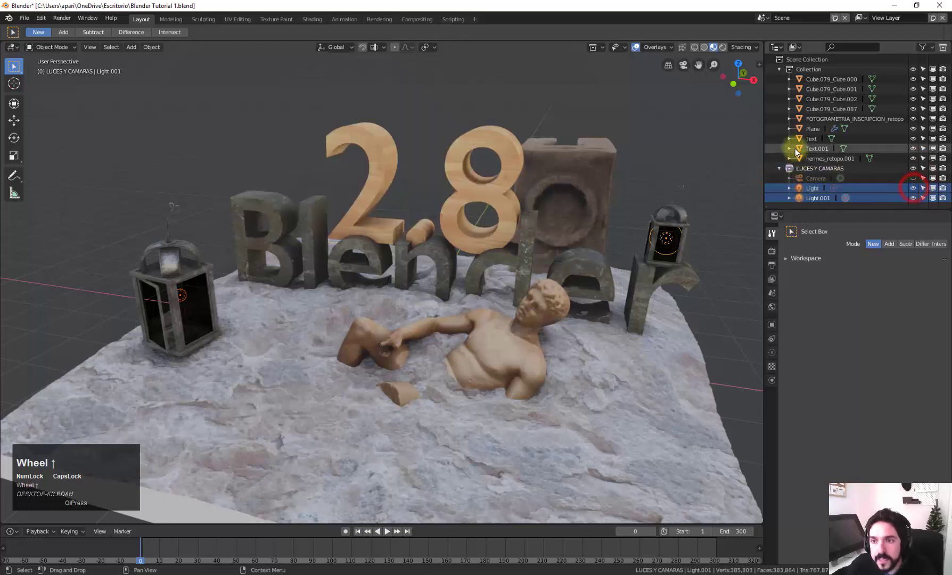
Isolate Collection in the viewport through Collections Visibility, and switch the isolation to LUCES Y CAMARAS.
left_click(597, 47)
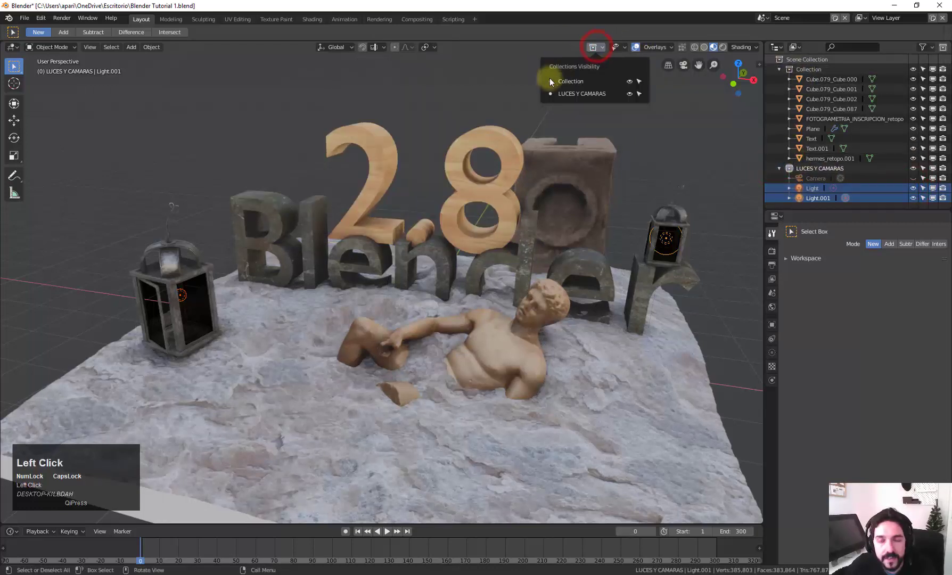
left_click(581, 84)
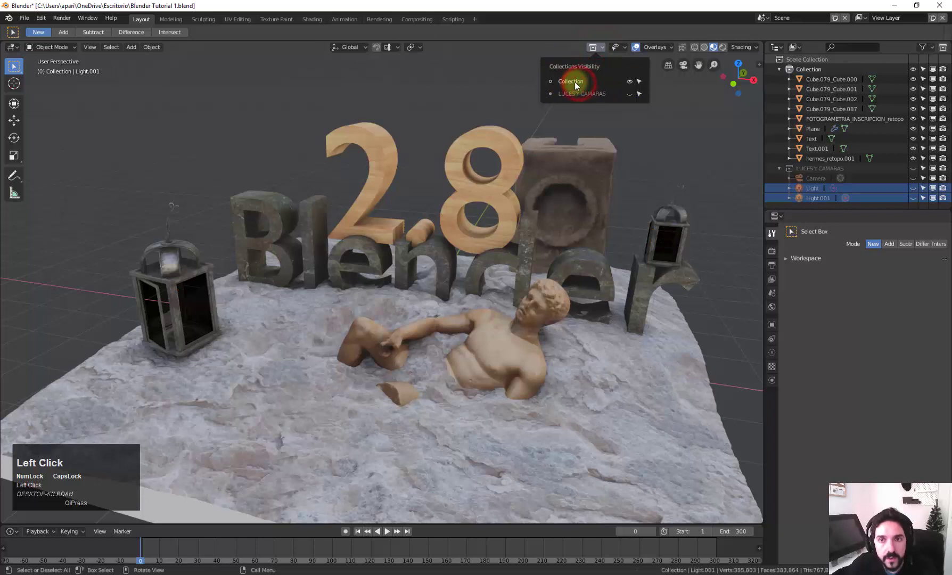
left_click(578, 94)
scroll(429, 320, "down", 5)
middle_click_drag(429, 314, 547, 162)
scroll(572, 112, "up", 4)
Isolate Collection again and add LUCES Y CAMARAS to the visible set to show both collections together.
left_click(597, 47)
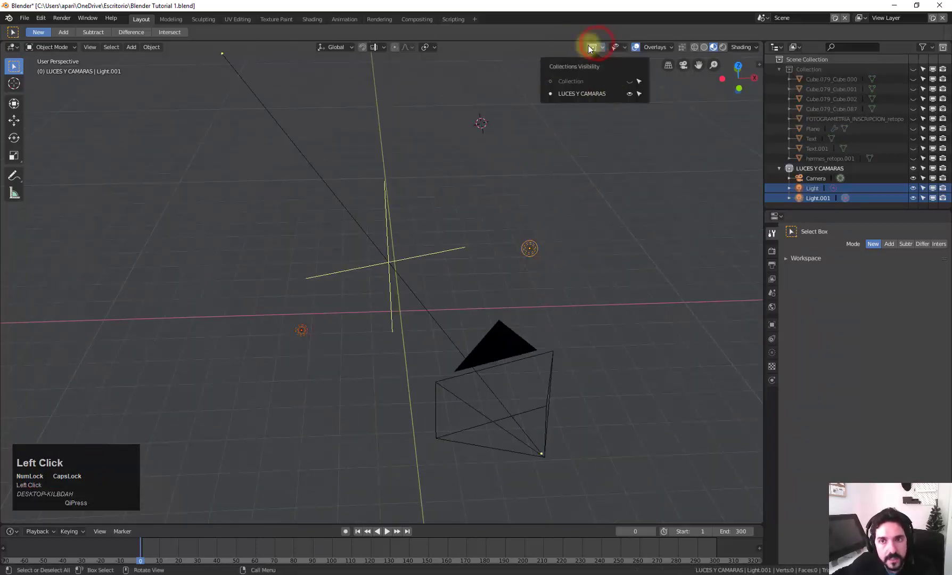
left_click(571, 82)
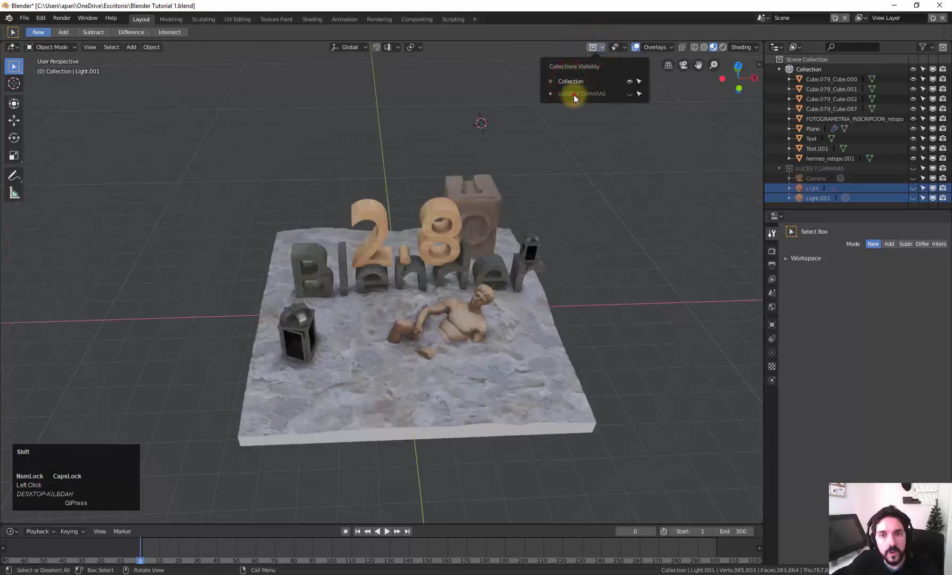
left_click(574, 96, "shift")
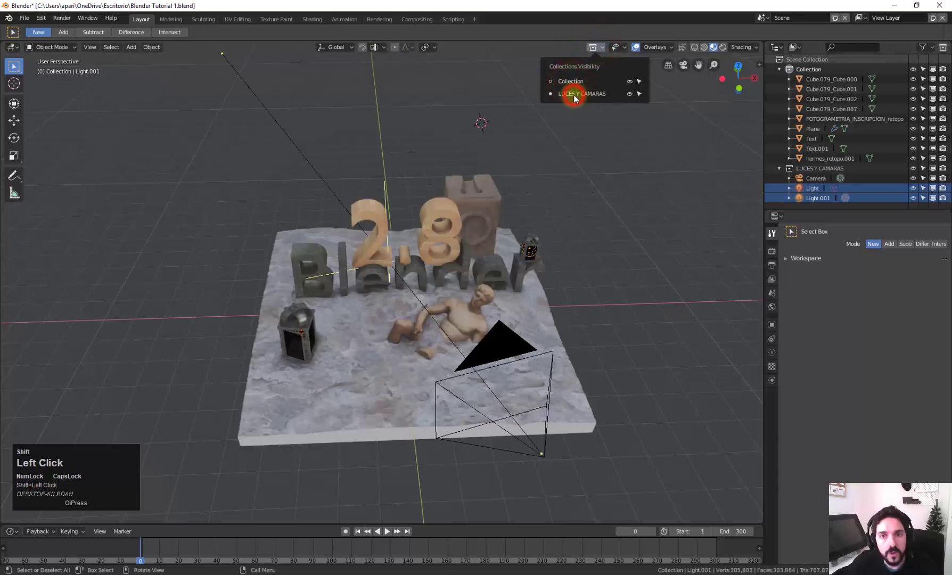
Collapse both collections in the Outliner and expand them again.
left_click(779, 168)
left_click(780, 69)
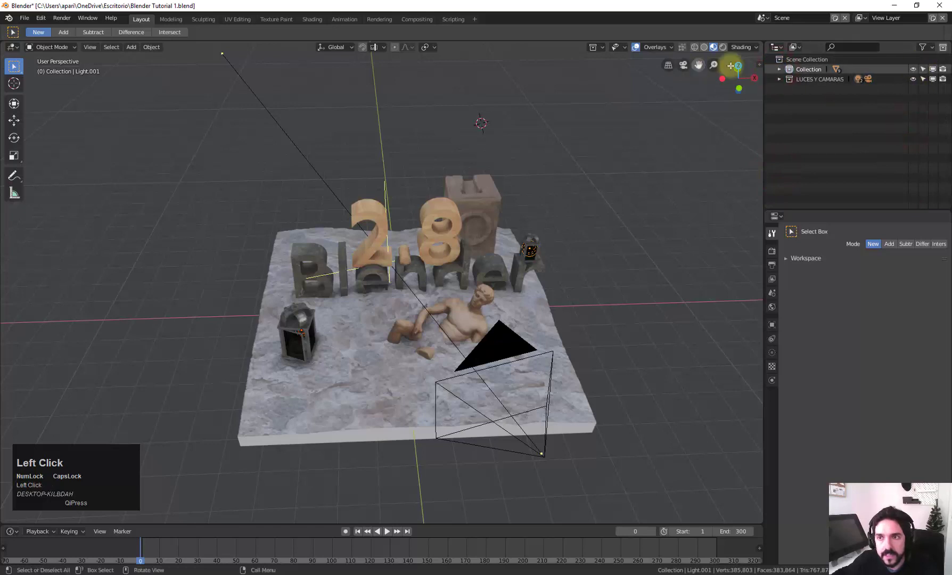
left_click(779, 69)
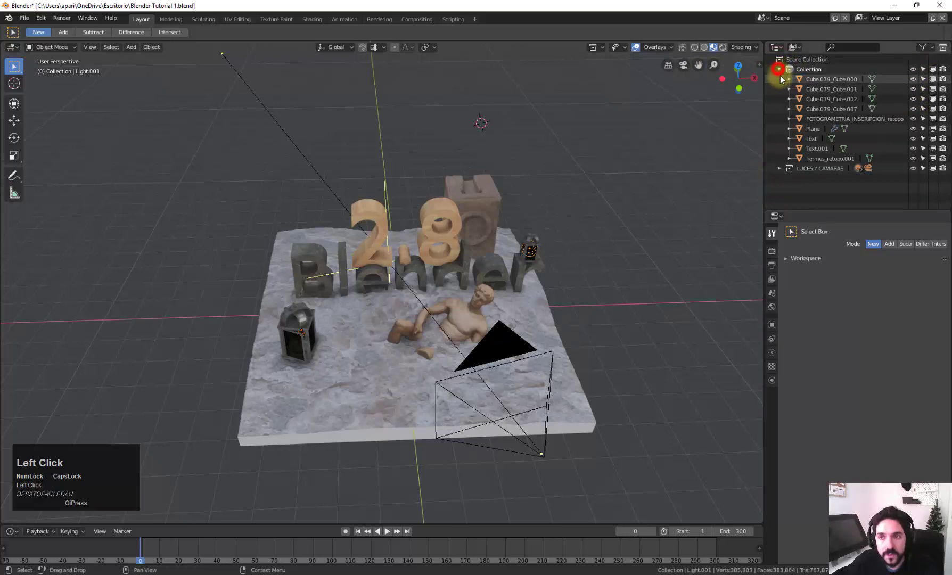
left_click(779, 169)
scroll(804, 107, "down", 1)
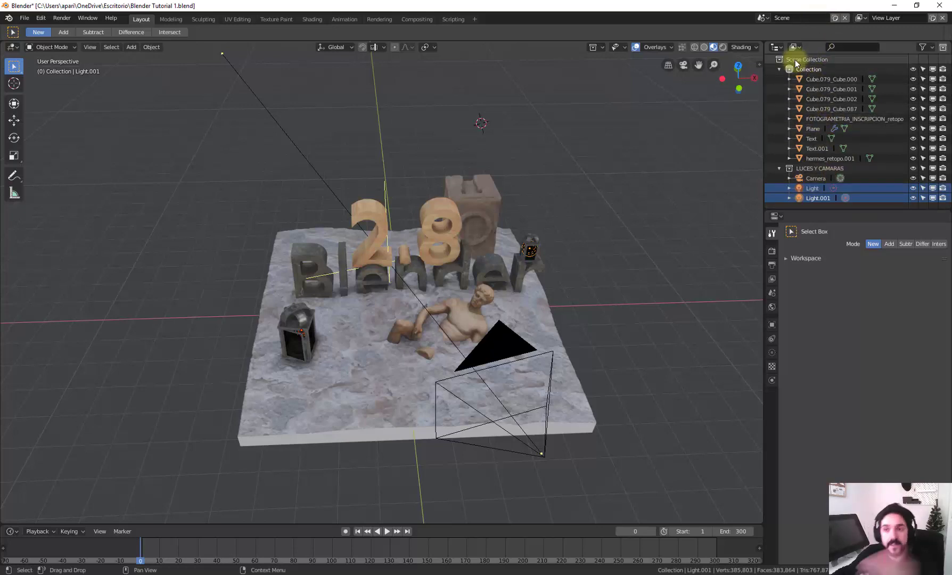
Toggle the viewport visibility of LUCES Y CAMARAS and Collection off and back on, one after the other.
left_click(914, 168)
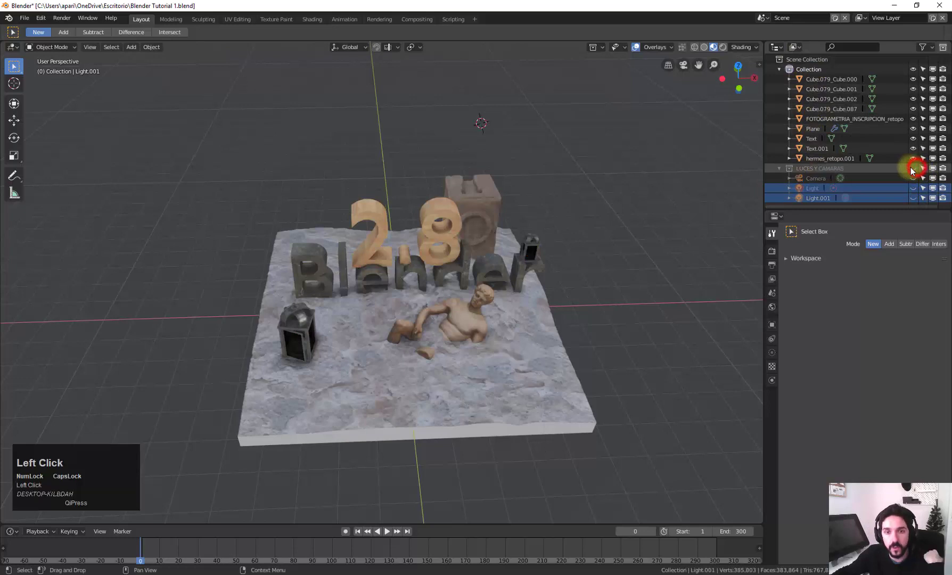
left_click(914, 168)
left_click(914, 69)
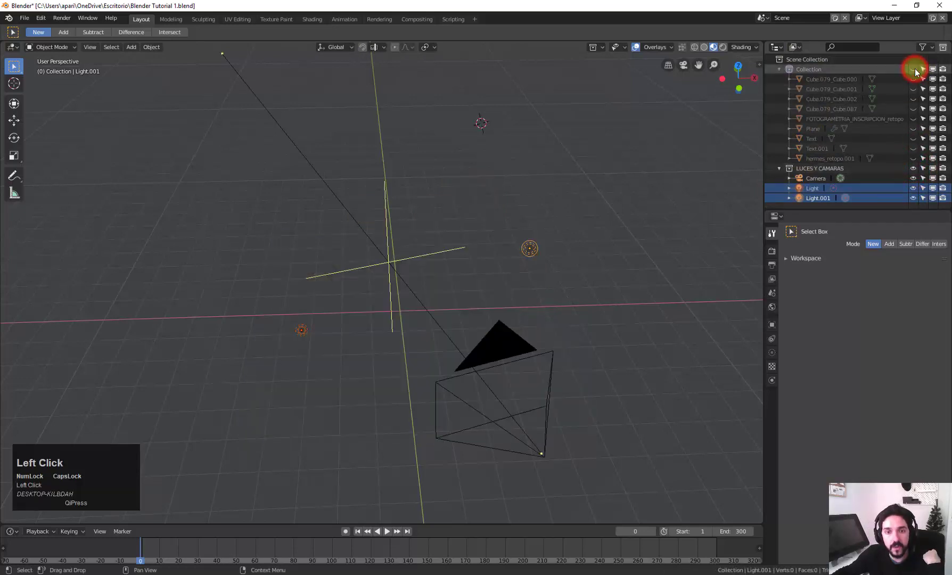
left_click(914, 70)
View the scene closer from an angle and hide the Camera in the LUCES Y CAMARAS collection.
middle_click_drag(563, 93, 586, 234)
scroll(672, 226, "up", 2)
scroll(633, 249, "up", 2)
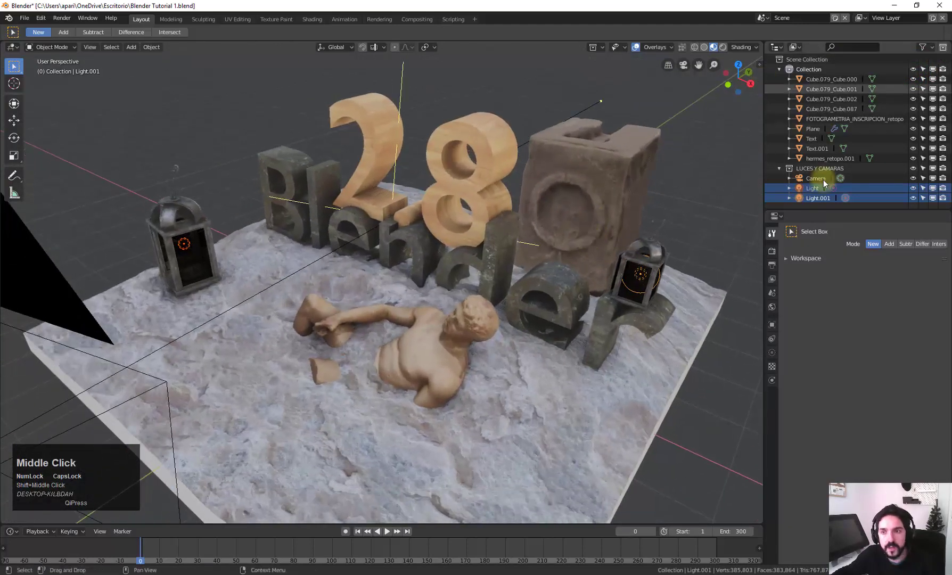
left_click(914, 178)
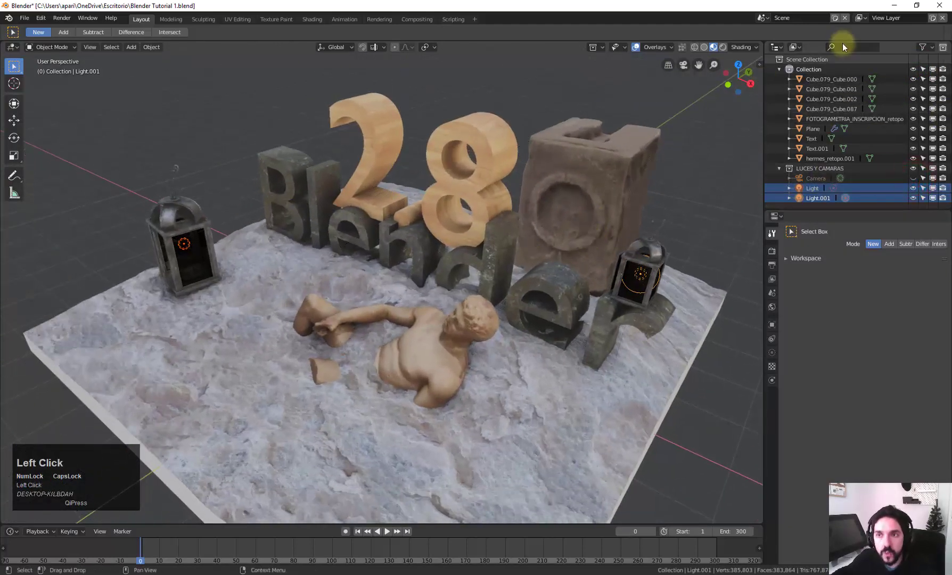
Select the reclining statue, with the Outliner made slightly taller and the Outliner and Properties editors widened.
mouse_move(841, 208)
left_mouse_down()
mouse_move(843, 238)
mouse_move(826, 216)
left_mouse_up()
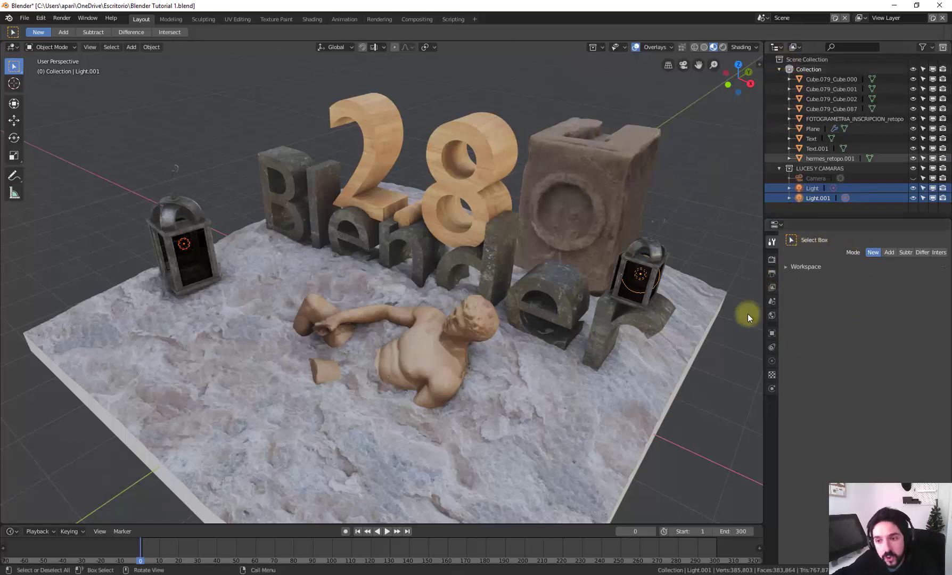
left_click(464, 323)
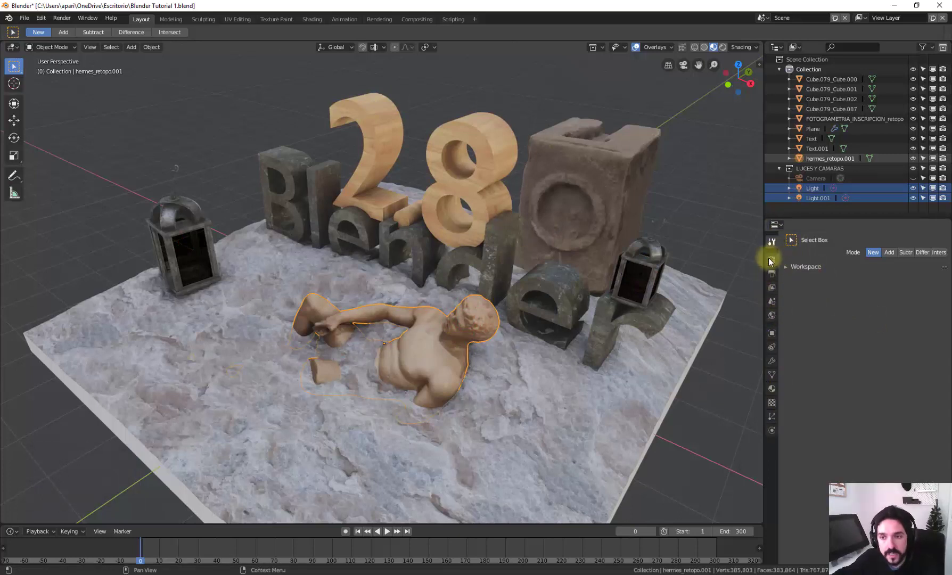
left_click_drag(763, 254, 751, 235)
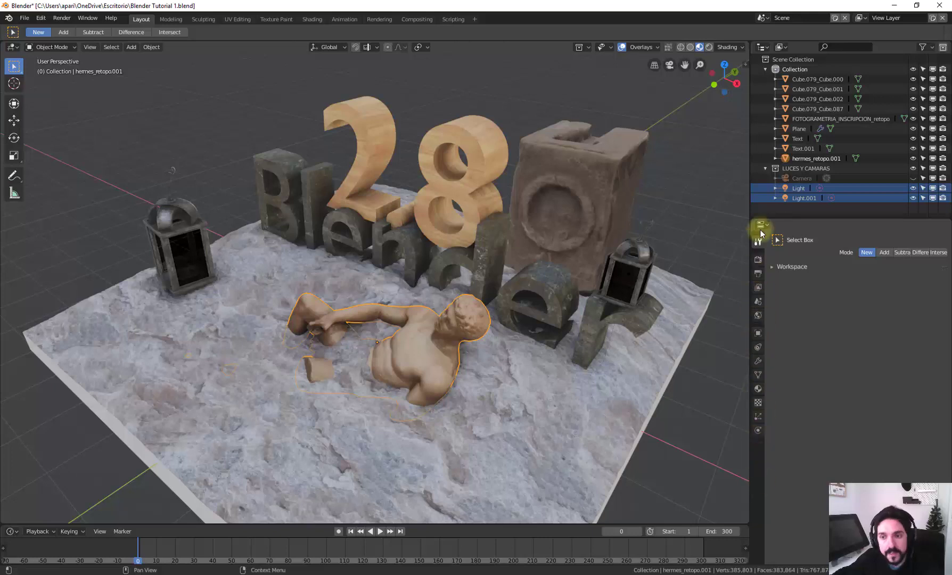
Examine the scene's render engine and sampling settings, its output dimensions and file settings, and the view layer options.
left_click(758, 259)
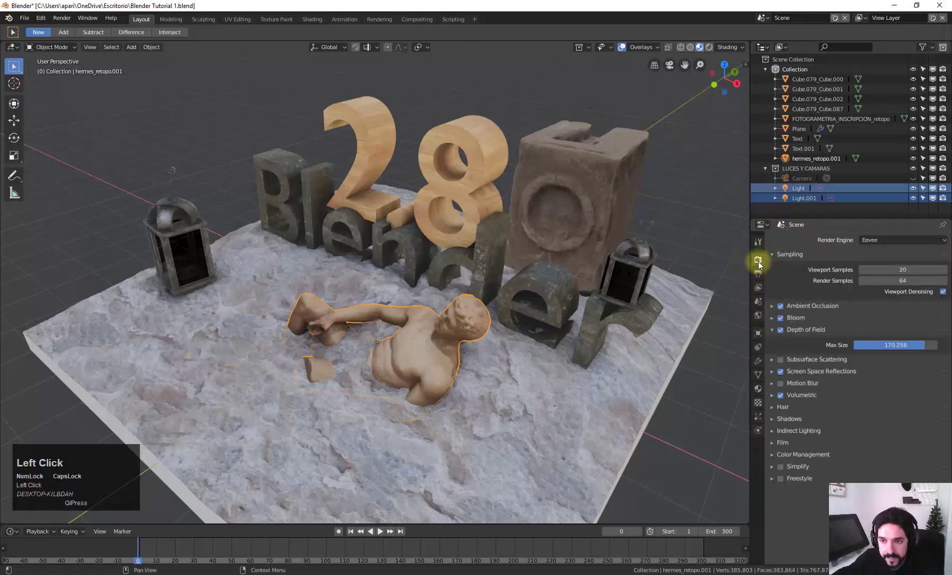
left_click(886, 240)
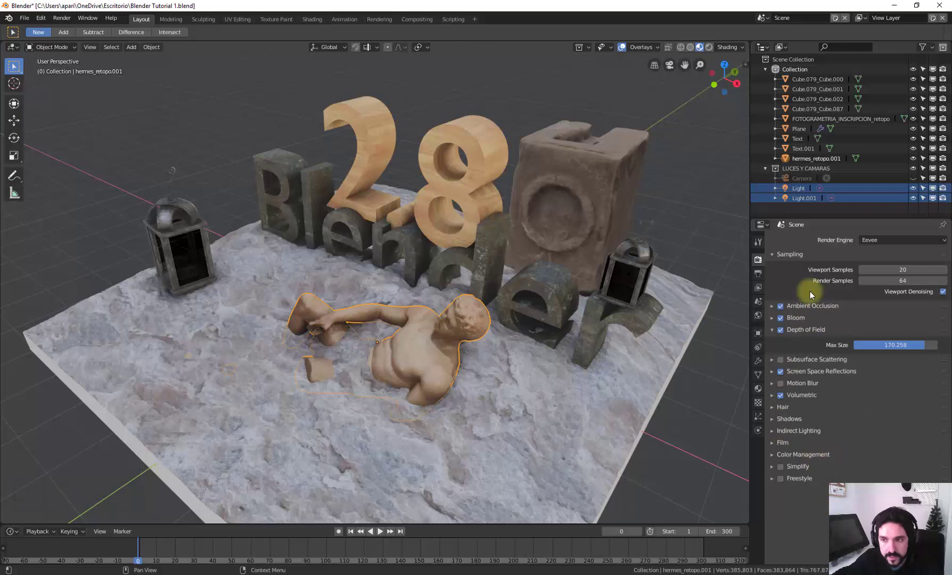
left_click(759, 274)
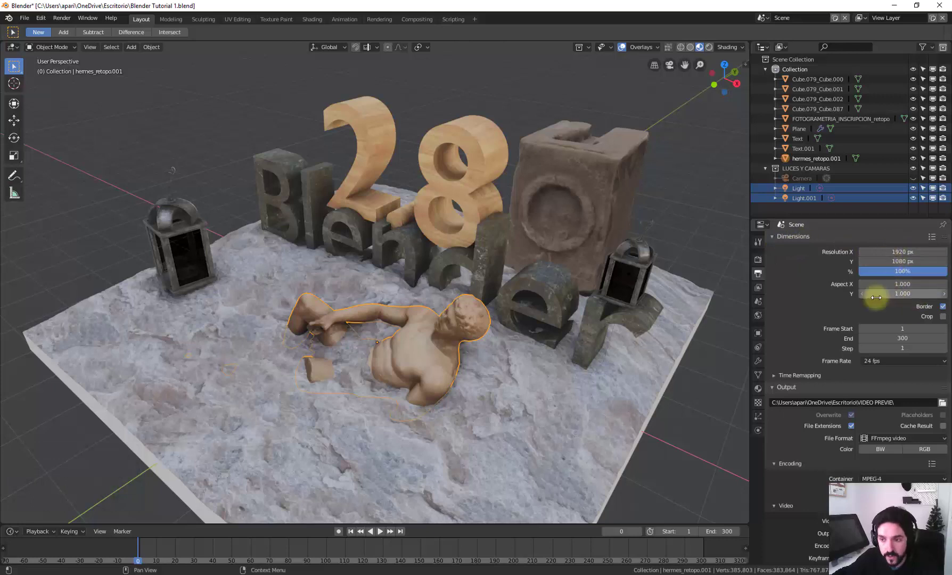
scroll(844, 404, "down", 4)
scroll(852, 327, "up", 4)
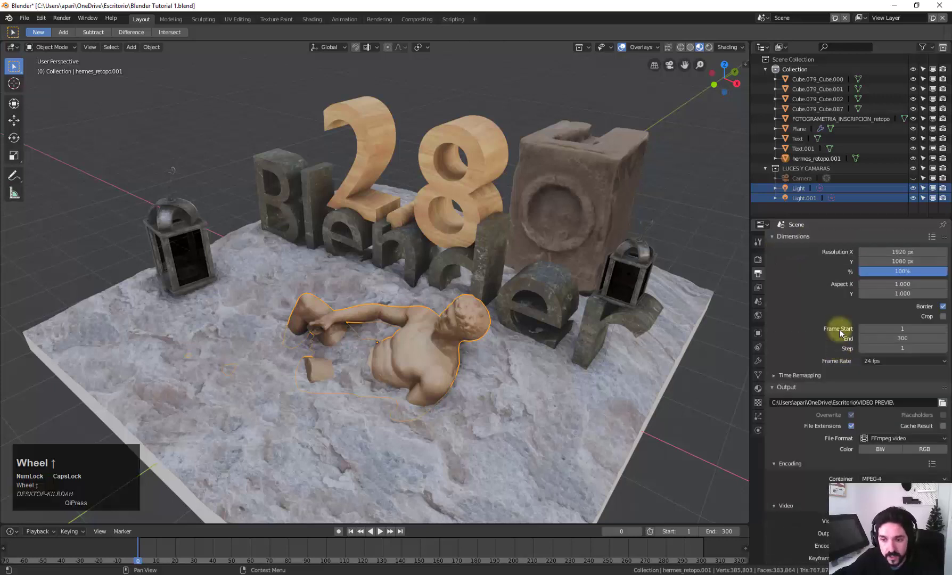
left_click(758, 287)
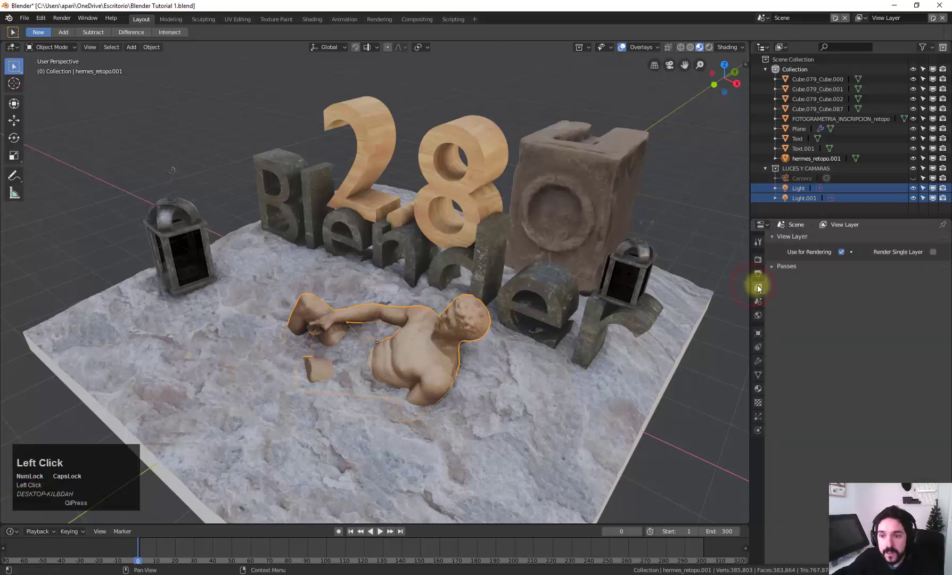
Examine the view layer options, the scene's camera and unit settings, and the world surface settings.
left_click(767, 269)
left_click(773, 268)
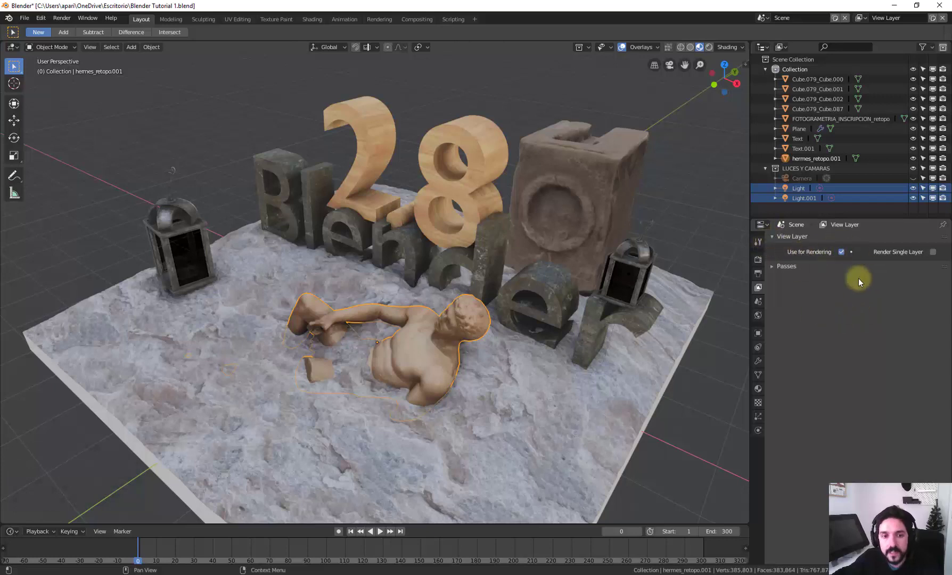
left_click(762, 303)
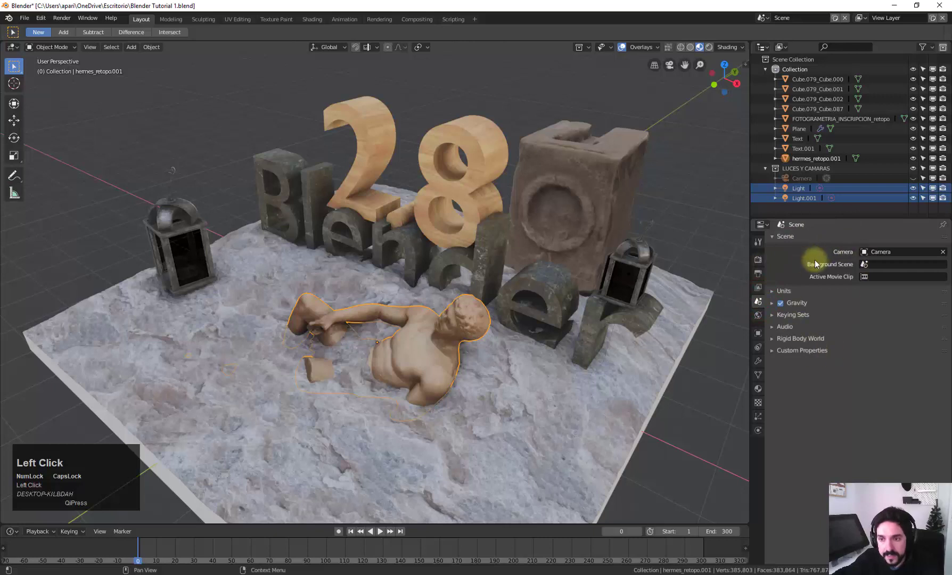
left_click(773, 291)
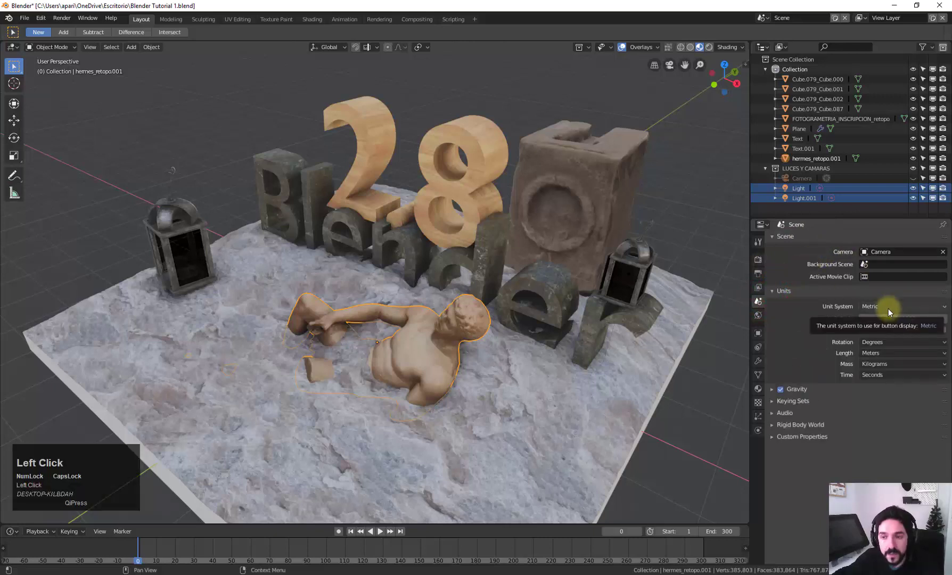
left_click(773, 291)
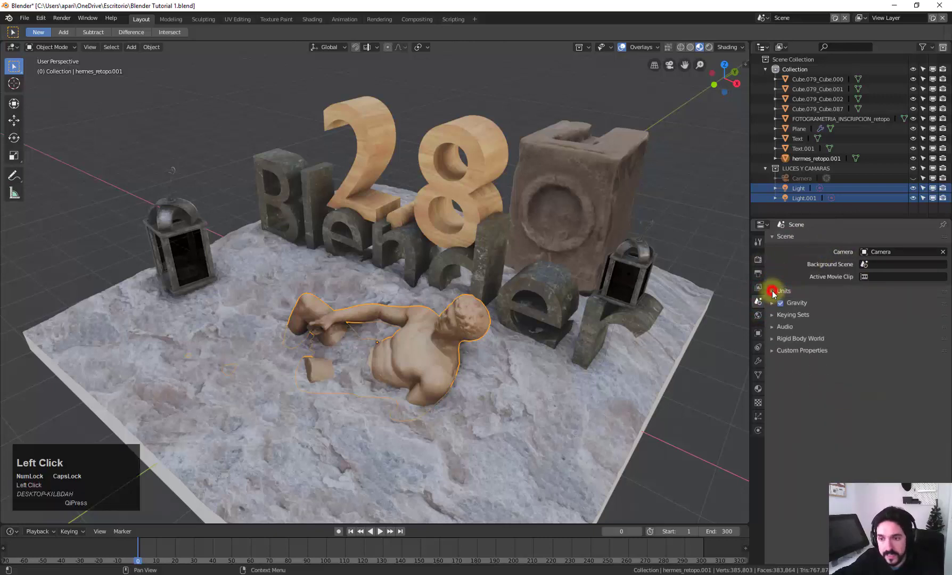
left_click(758, 316)
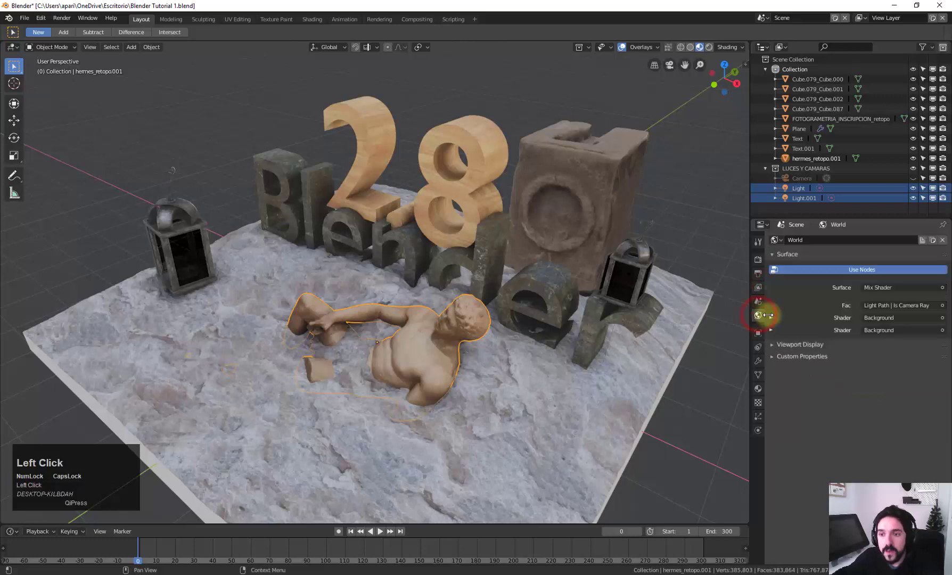
Examine the reclining statue's transform, modifier, mesh data, texture and material settings.
left_click(759, 333)
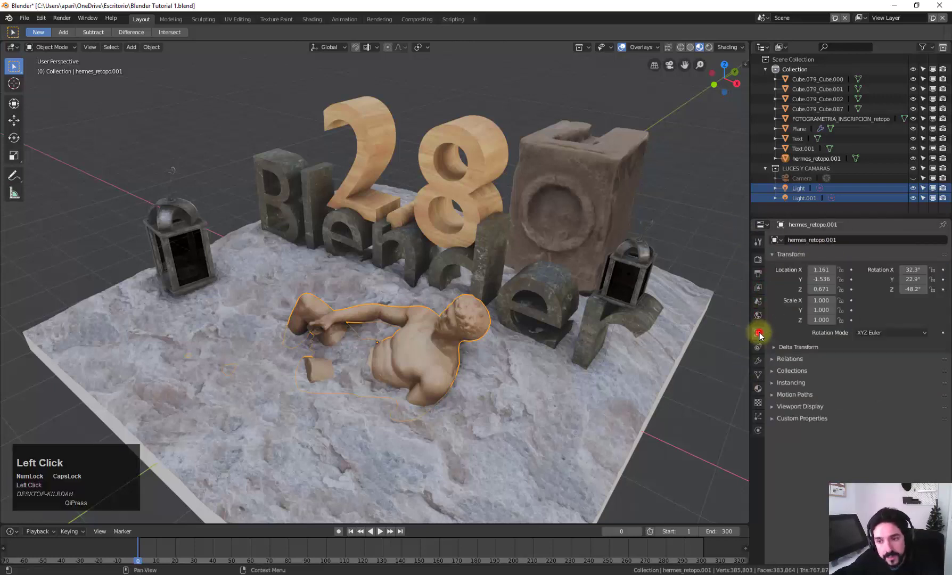
left_click(758, 347)
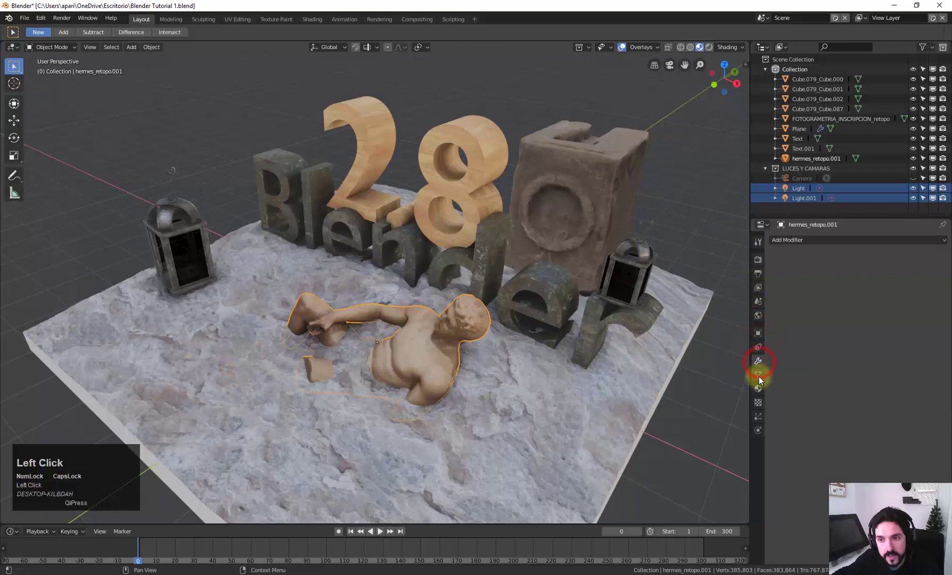
left_click(757, 373)
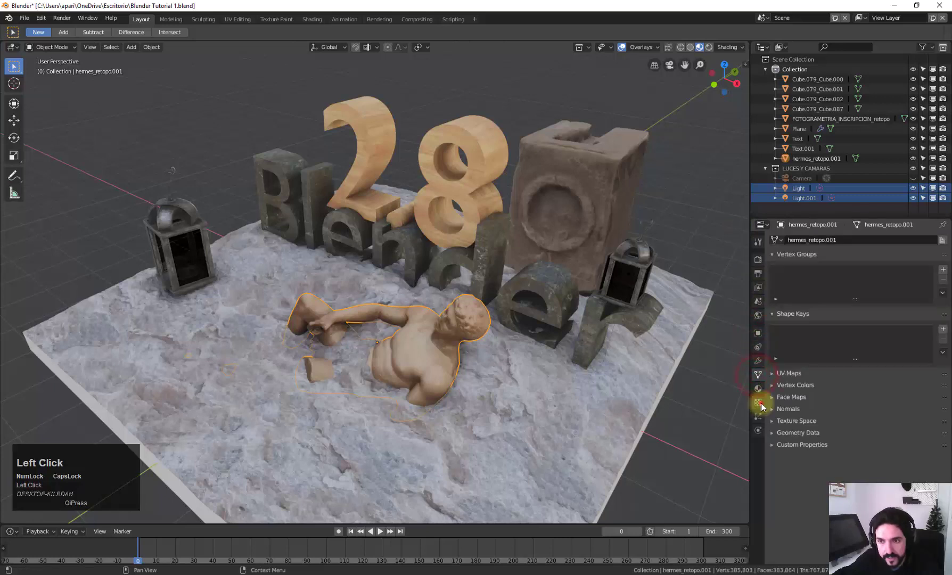
left_click(758, 403)
left_click(758, 389)
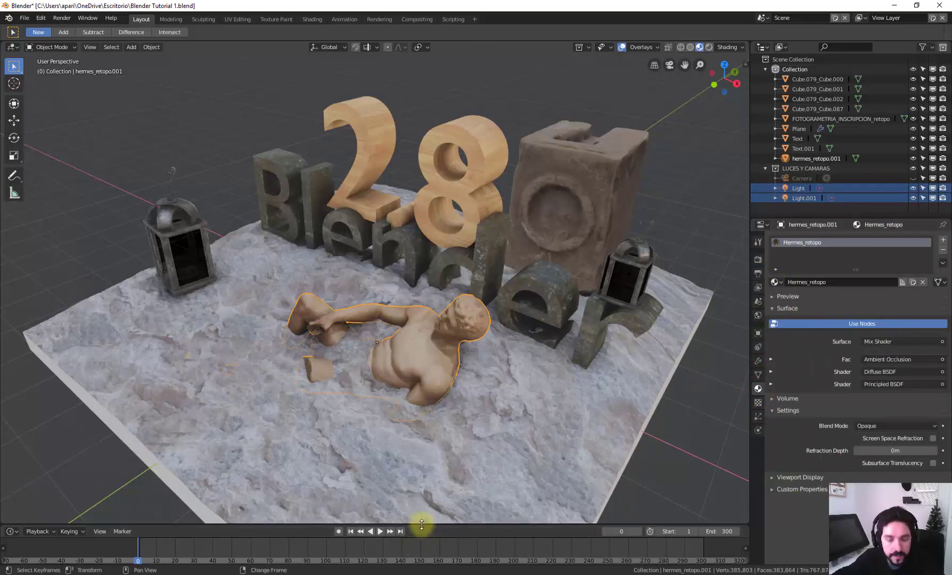
Make the Timeline editor slightly taller.
left_click_drag(423, 526, 304, 513)
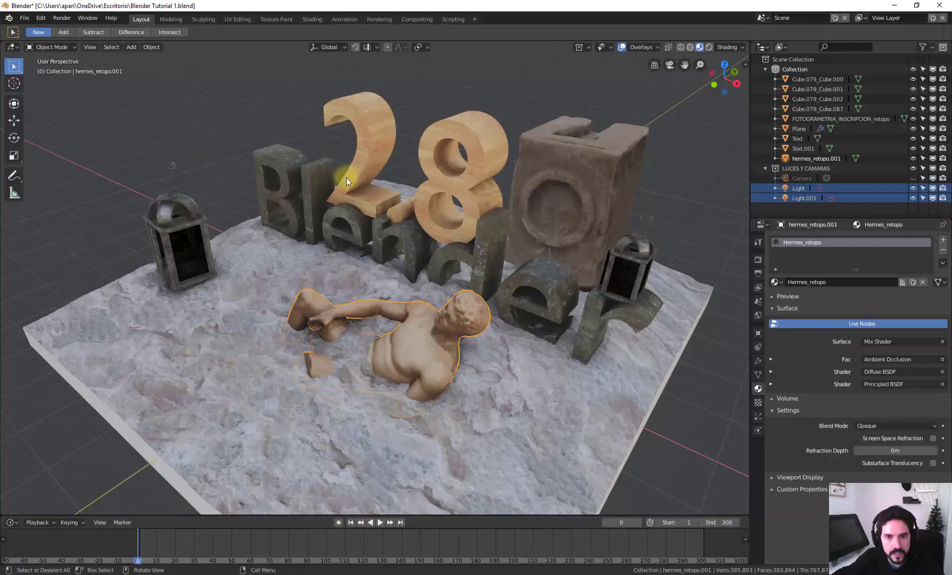
scroll(374, 208, "down", 3)
scroll(313, 292, "up", 2)
middle_click_drag(317, 291, 350, 289)
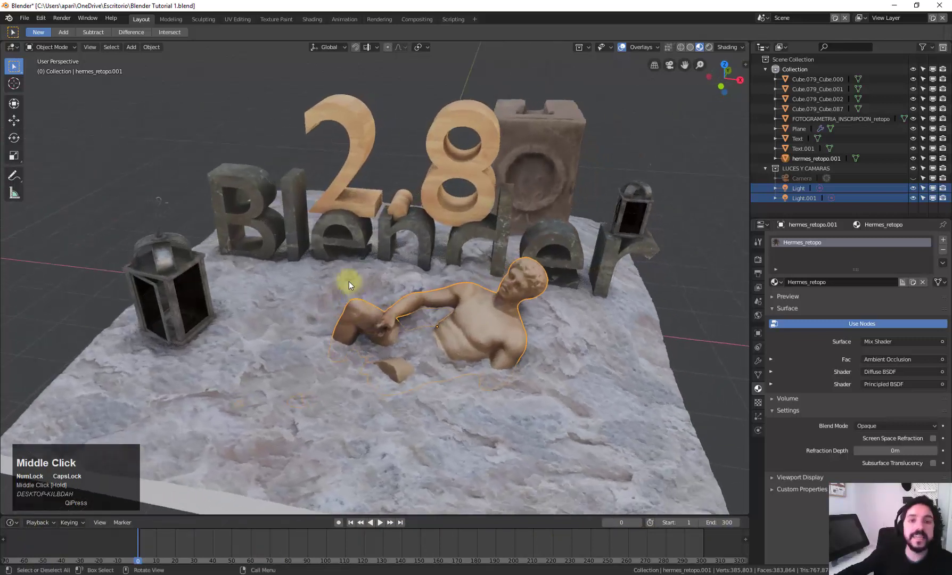
scroll(494, 280, "down", 3)
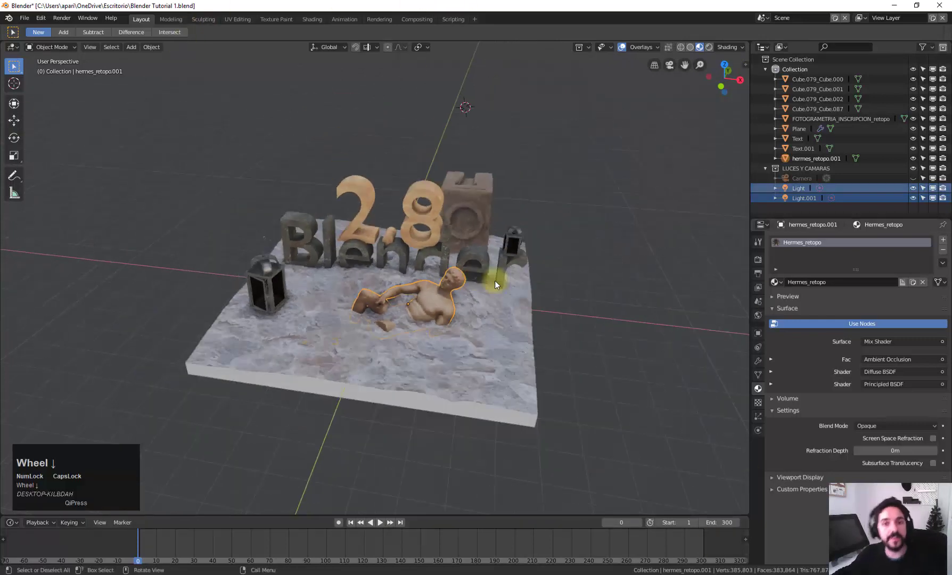
scroll(455, 244, "up", 3)
mouse_move(436, 255)
middle_mouse_down()
mouse_move(495, 256)
mouse_move(436, 252)
middle_mouse_up()
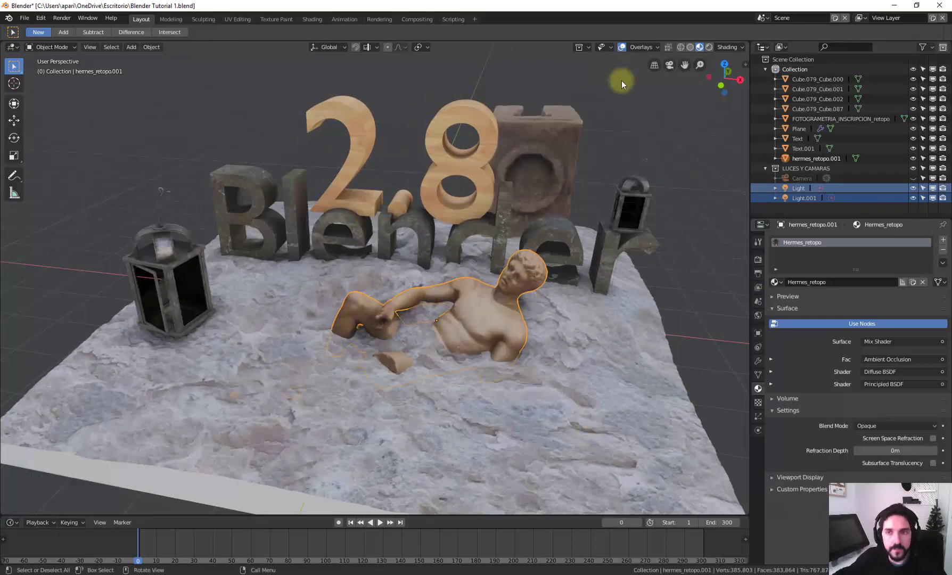
Switch the viewport to solid shading and hide the large inscription block behind the letters.
left_click(692, 47)
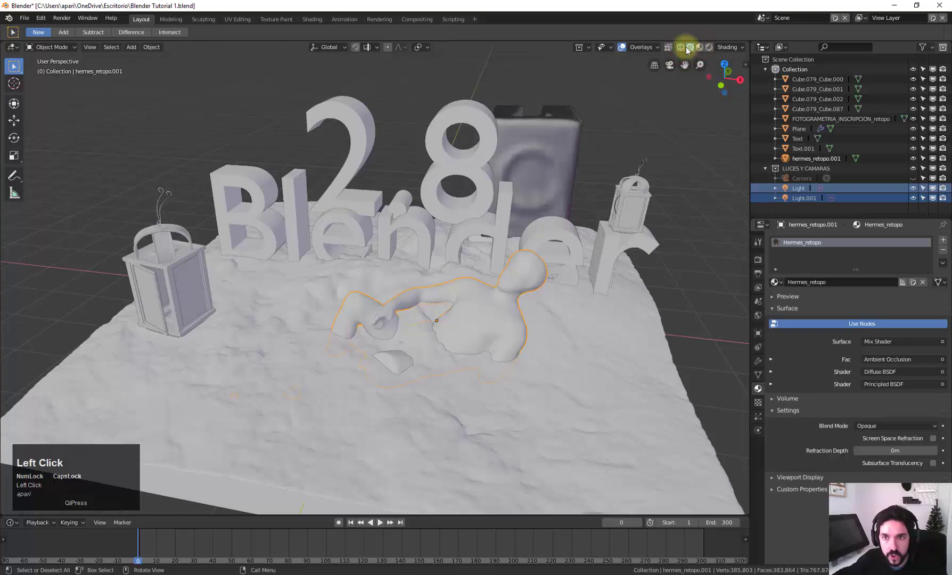
middle_click_drag(591, 229, 559, 156)
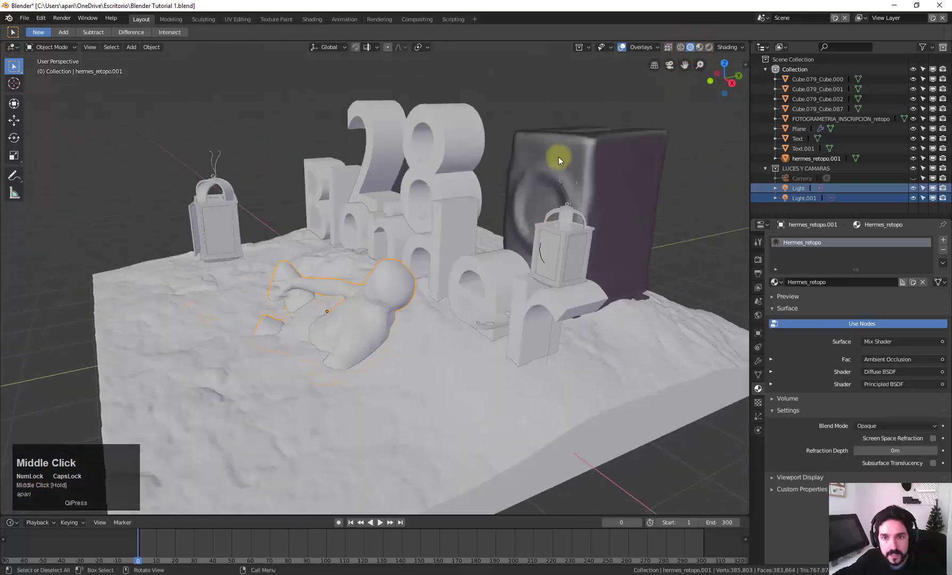
left_click(588, 146)
key("h")
Examine the solid-shaded letters, lanterns, statue and ground from several angles and distances.
middle_click_drag(501, 185, 544, 214)
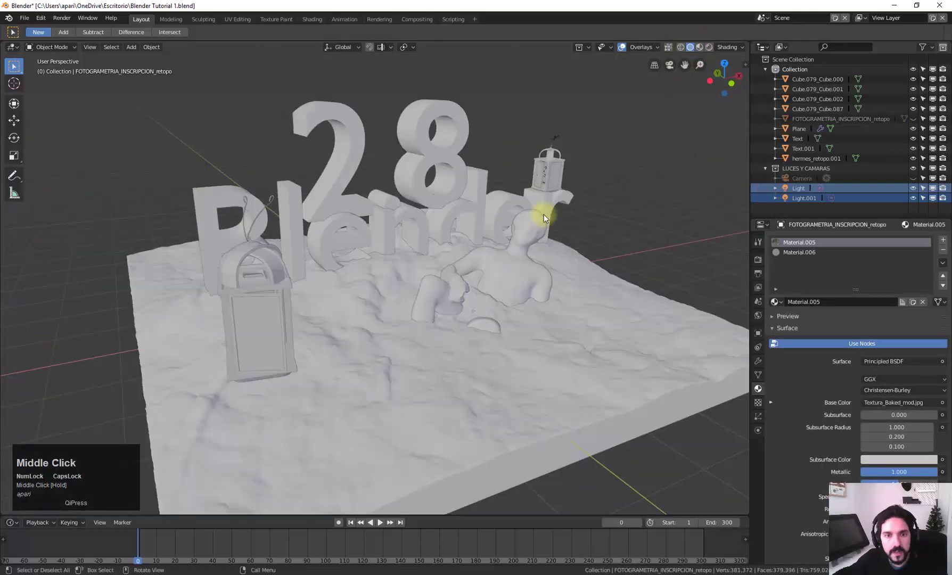
scroll(589, 277, "down", 3)
middle_click_drag(589, 276, 554, 275)
scroll(538, 279, "up", 4)
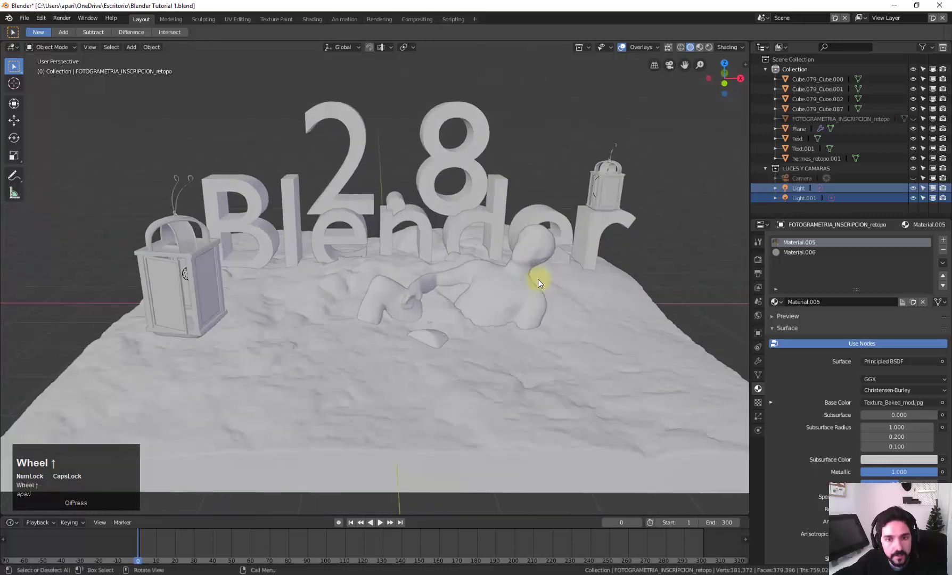
scroll(426, 285, "up", 4)
middle_click_drag(426, 285, 469, 324)
scroll(464, 292, "down", 3)
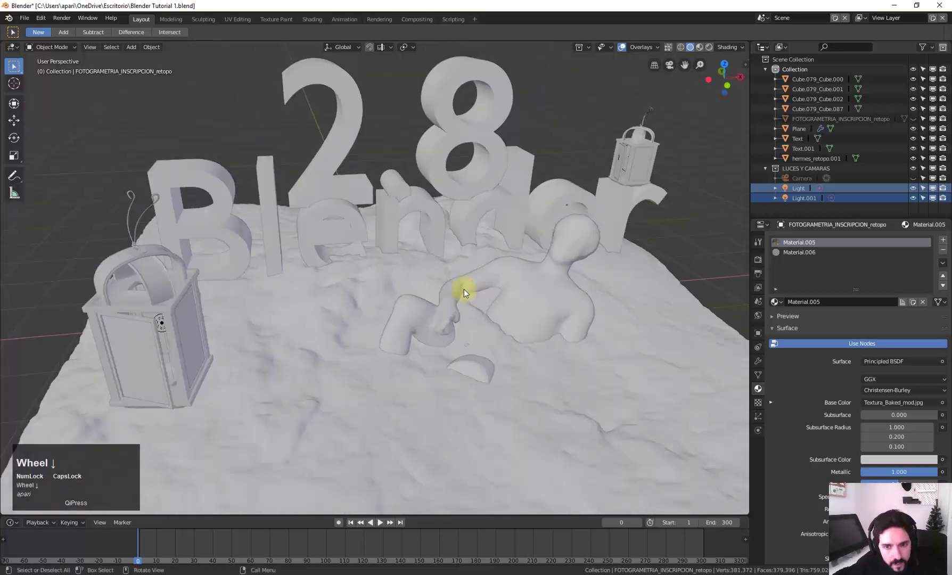
middle_click_drag(288, 255, 452, 245)
scroll(452, 245, "down", 3)
middle_click_drag(404, 266, 510, 302)
scroll(413, 304, "up", 5)
scroll(565, 278, "down", 3)
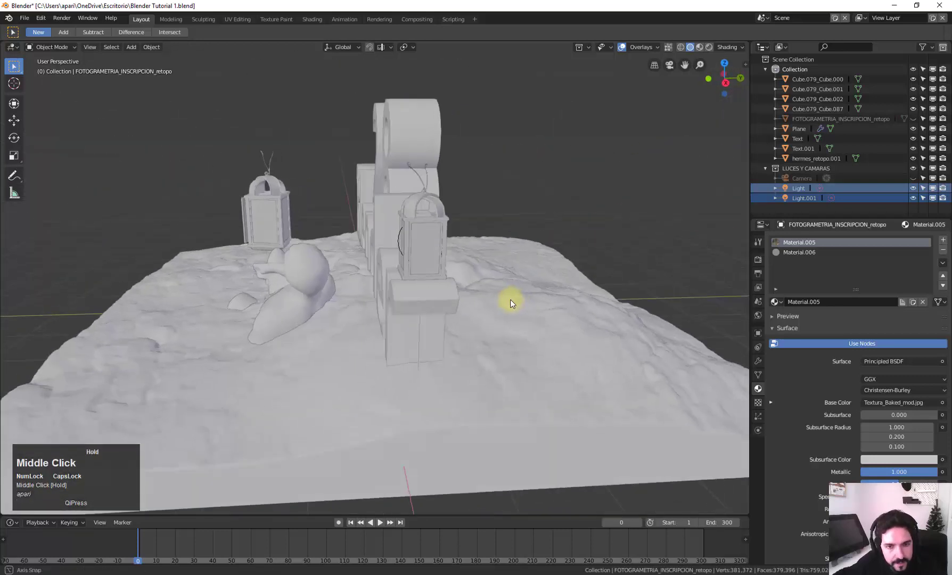
middle_click_drag(433, 330, 438, 325)
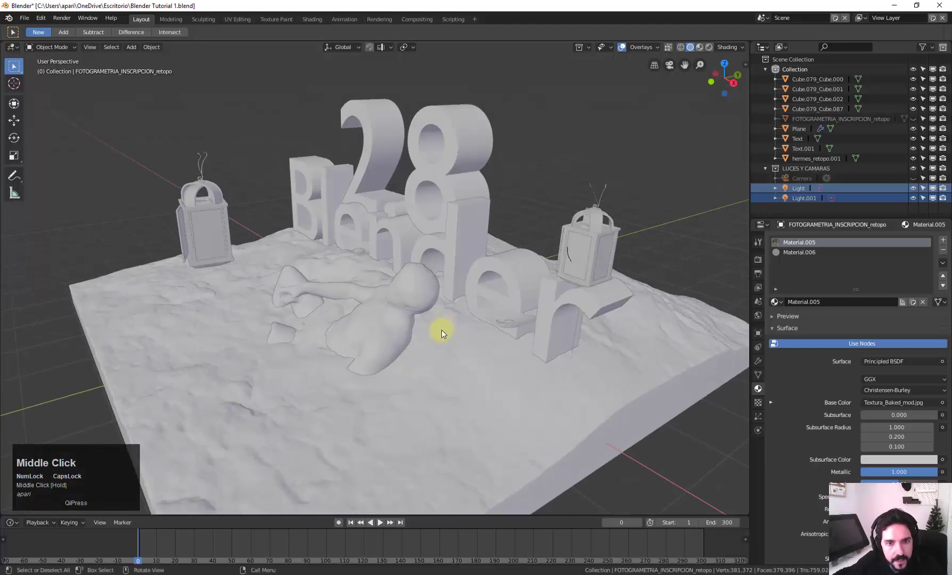
scroll(429, 325, "up", 5)
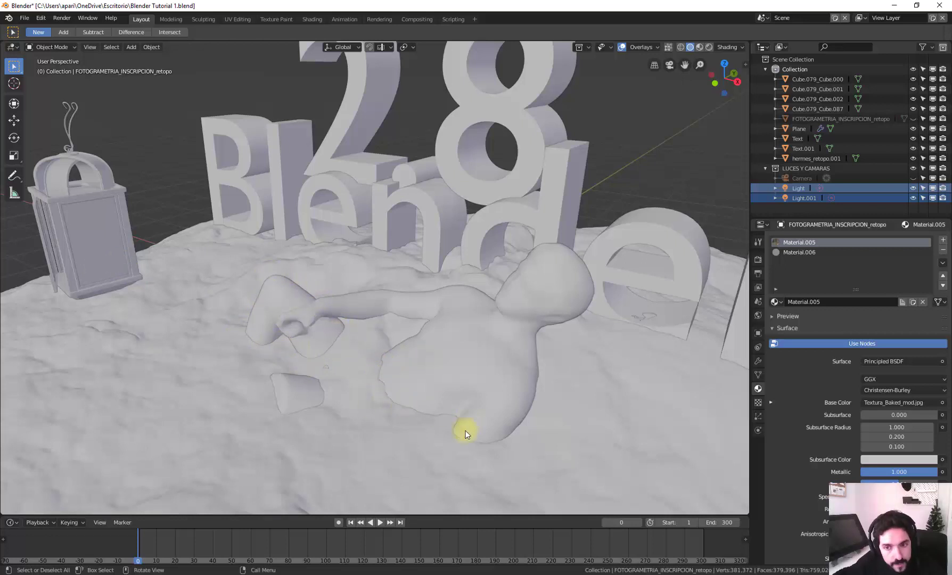
scroll(646, 320, "down", 5)
scroll(491, 290, "up", 1)
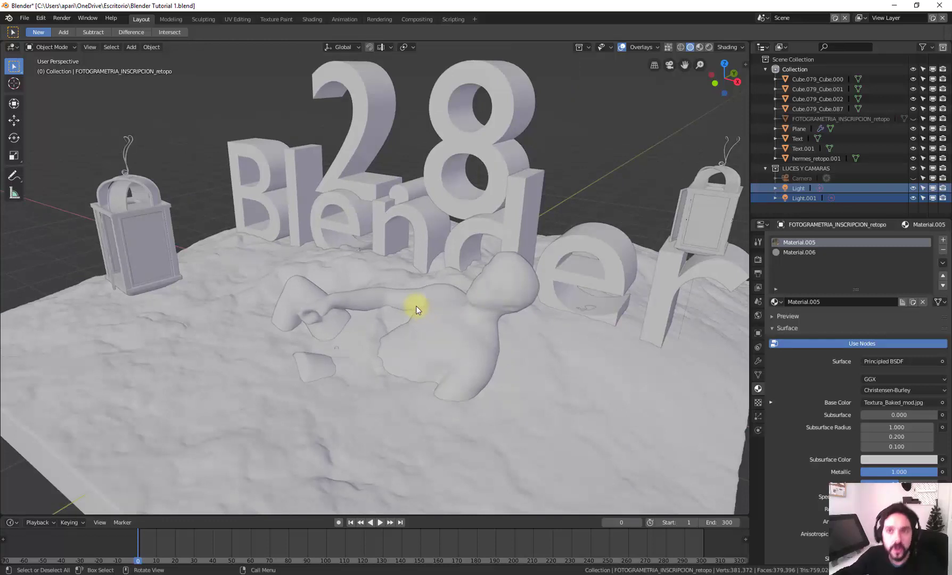
scroll(416, 306, "down", 2)
scroll(429, 283, "up", 1)
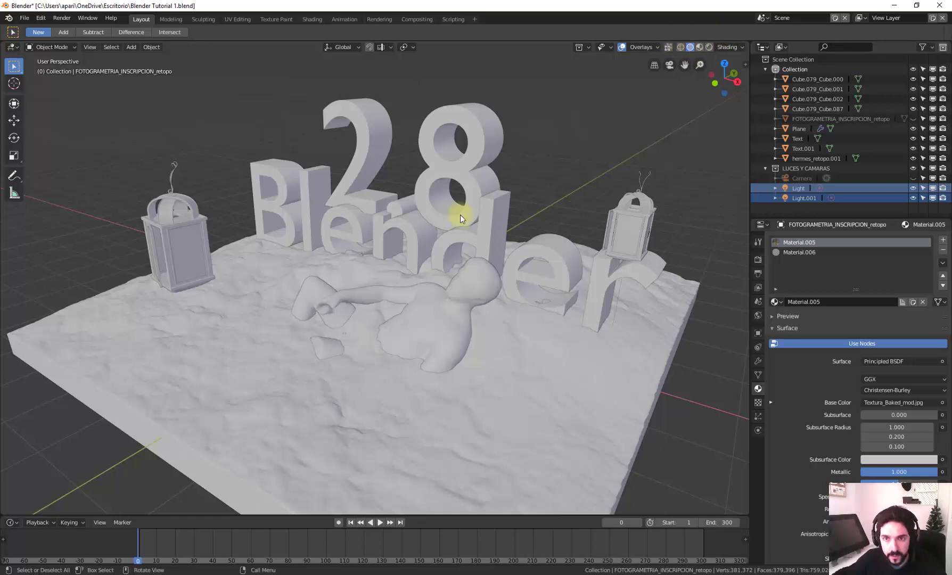
Deselect everything, switch the viewport to wireframe shading and select the reclining statue.
left_click(451, 135)
left_click(546, 124)
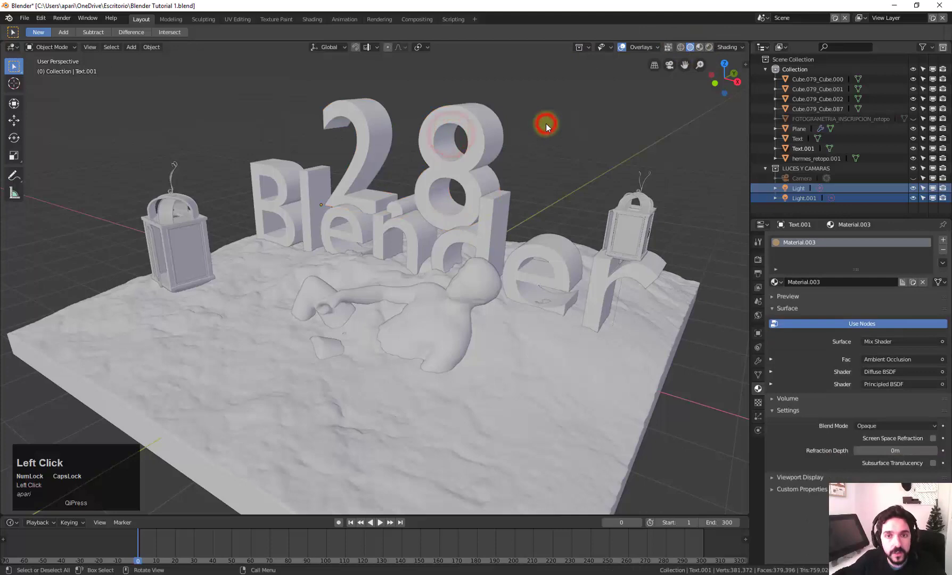
left_click(680, 47)
middle_click_drag(467, 184, 425, 283)
scroll(425, 283, "up", 5)
scroll(542, 315, "down", 3)
left_click(536, 283)
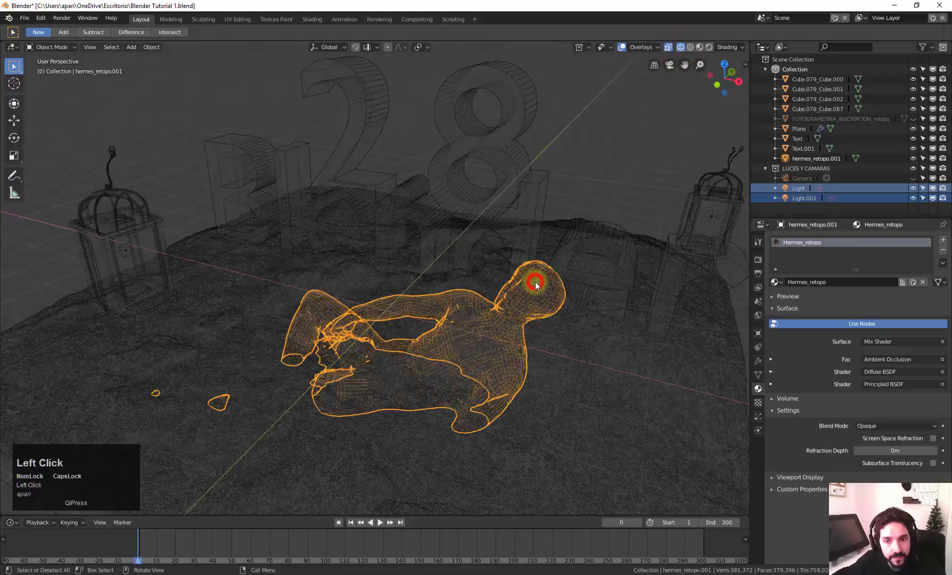
Examine the wireframe mesh of the statue and the letters behind it up close.
scroll(320, 273, "up", 2)
middle_click_drag(320, 273, 489, 266, "shift")
scroll(461, 273, "up", 4)
scroll(461, 273, "down", 3)
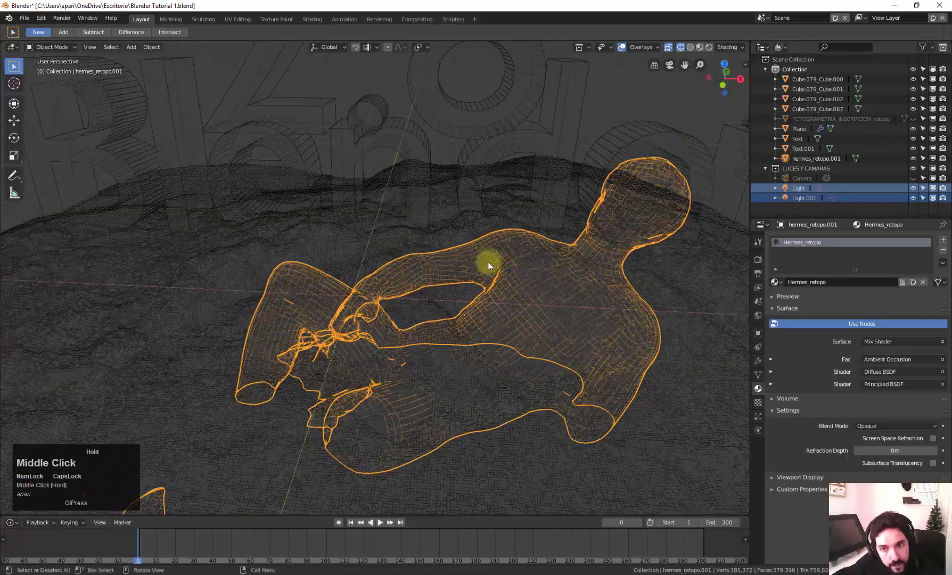
scroll(478, 259, "down", 3)
scroll(393, 235, "down", 2, "shift")
middle_click_drag(393, 235, 423, 255)
scroll(455, 223, "up", 5)
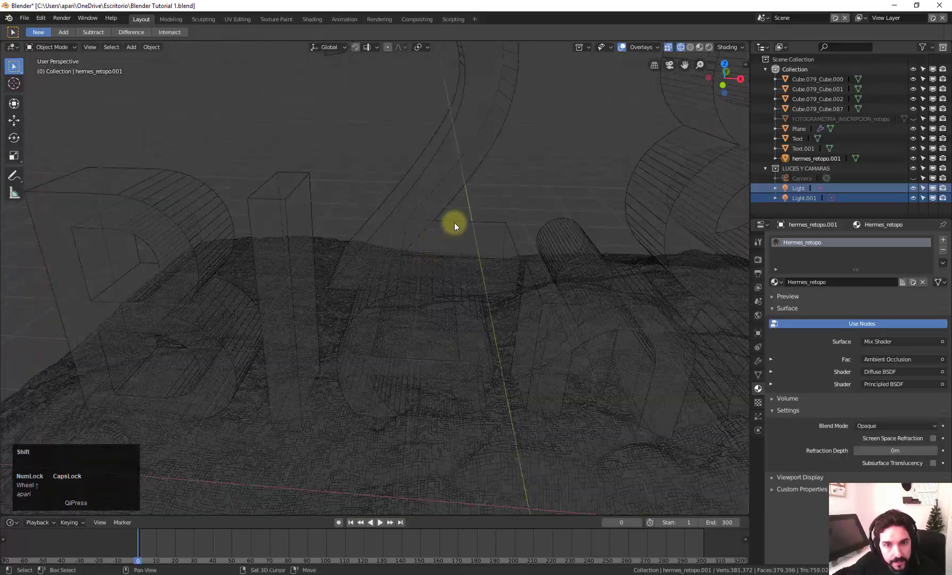
middle_click_drag(454, 222, 380, 339)
Select the Blender text, select all objects in the scene, and reselect only the Blender text.
left_click(446, 285)
middle_click_drag(446, 285, 382, 302)
scroll(375, 303, "up", 3)
key("a")
scroll(374, 303, "down", 4)
key("a")
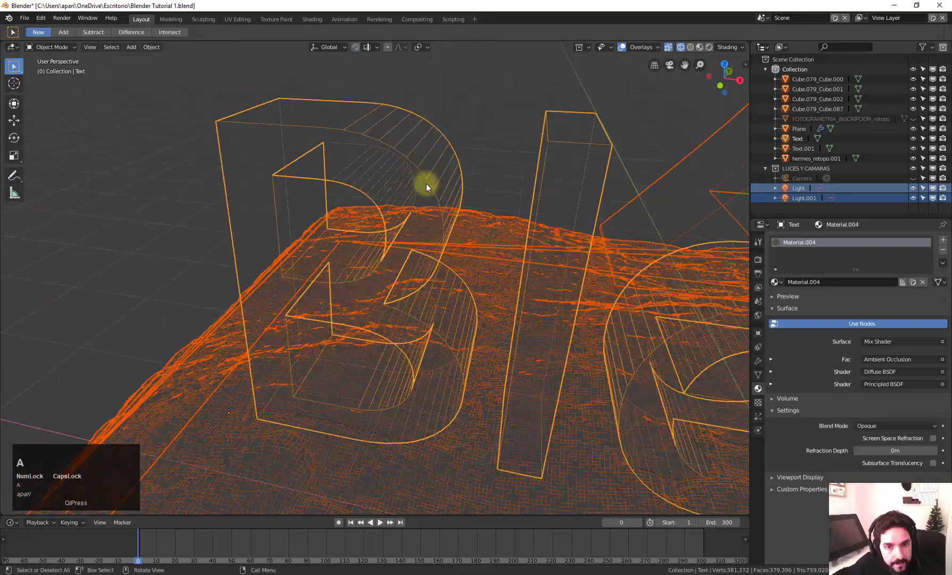
left_click(426, 177)
Examine the edges of the Blender text's letters in wireframe, especially the B, from near and far.
middle_click_drag(429, 178, 466, 260, "shift")
scroll(453, 254, "up", 3)
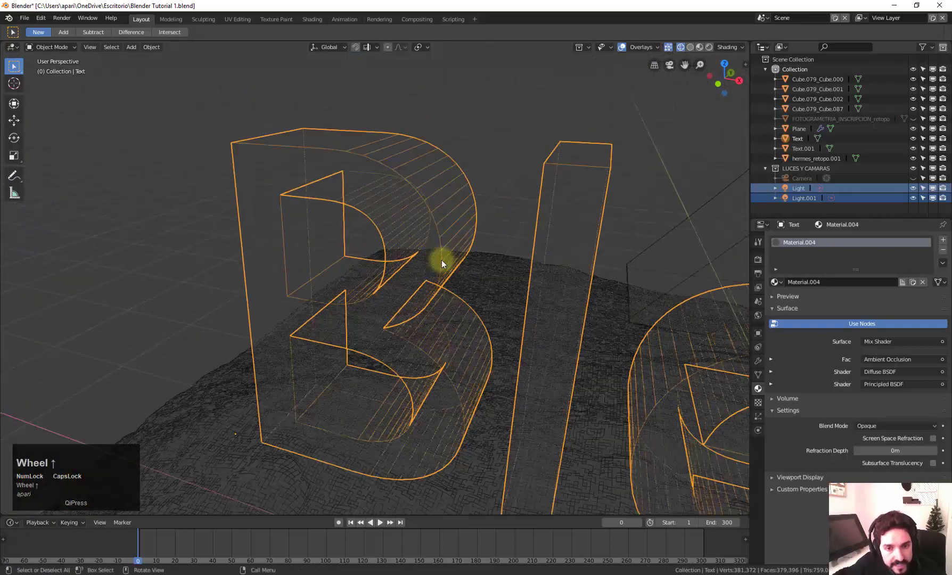
scroll(306, 216, "up", 3)
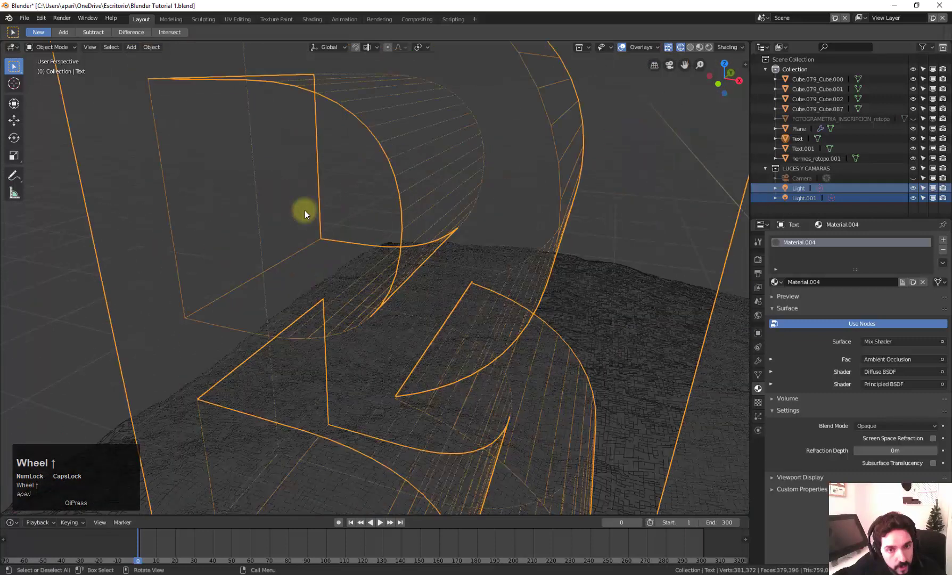
scroll(285, 128, "down", 2)
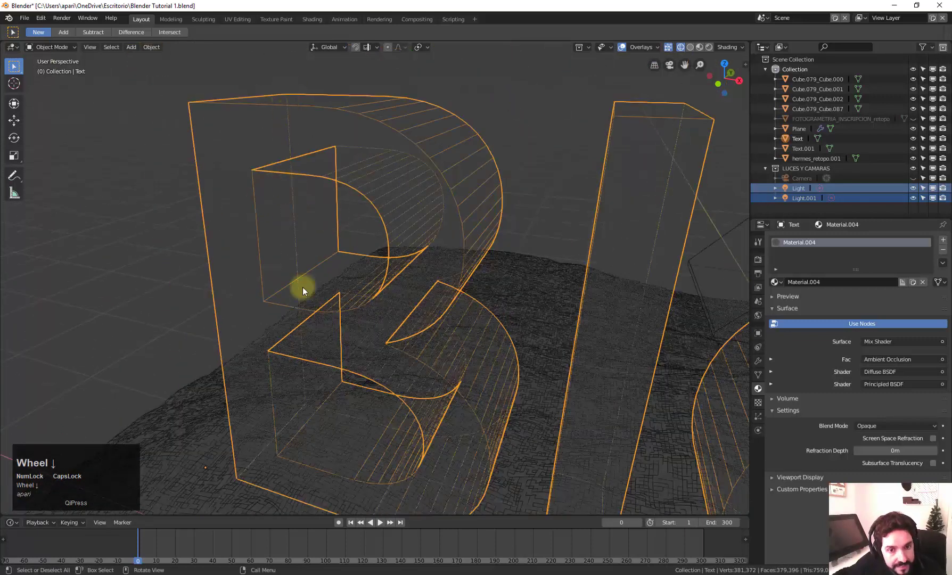
scroll(191, 107, "down", 2)
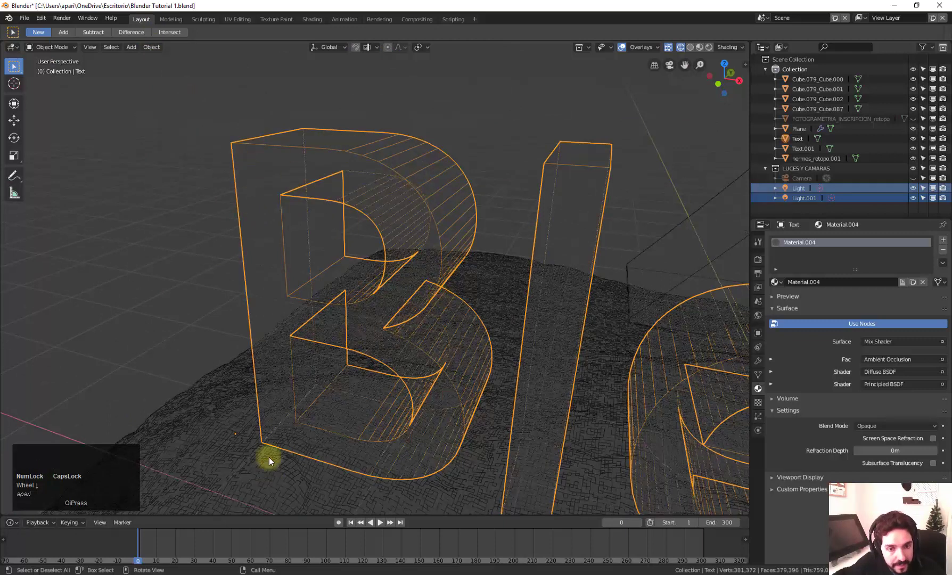
middle_click_drag(447, 265, 481, 372)
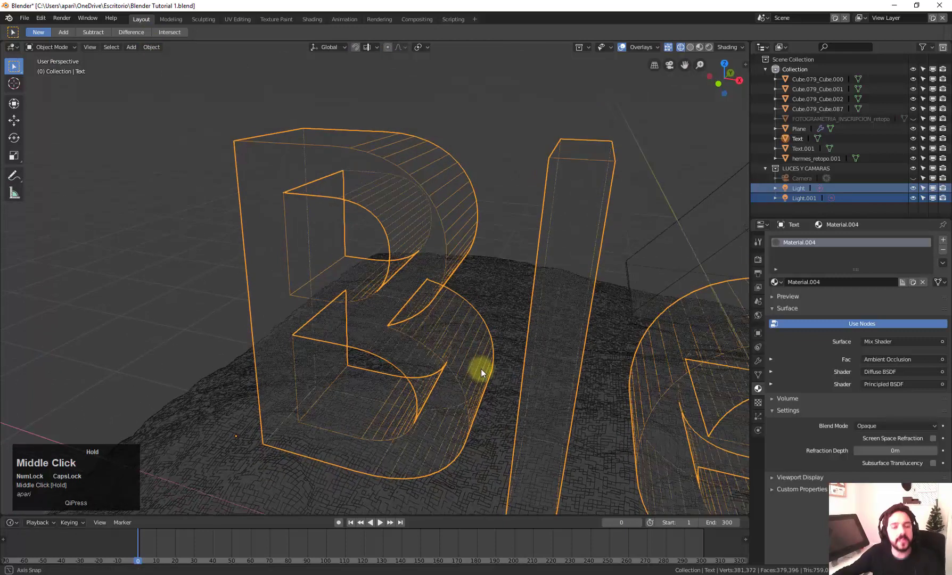
middle_click_drag(452, 314, 459, 251)
scroll(555, 357, "down", 4)
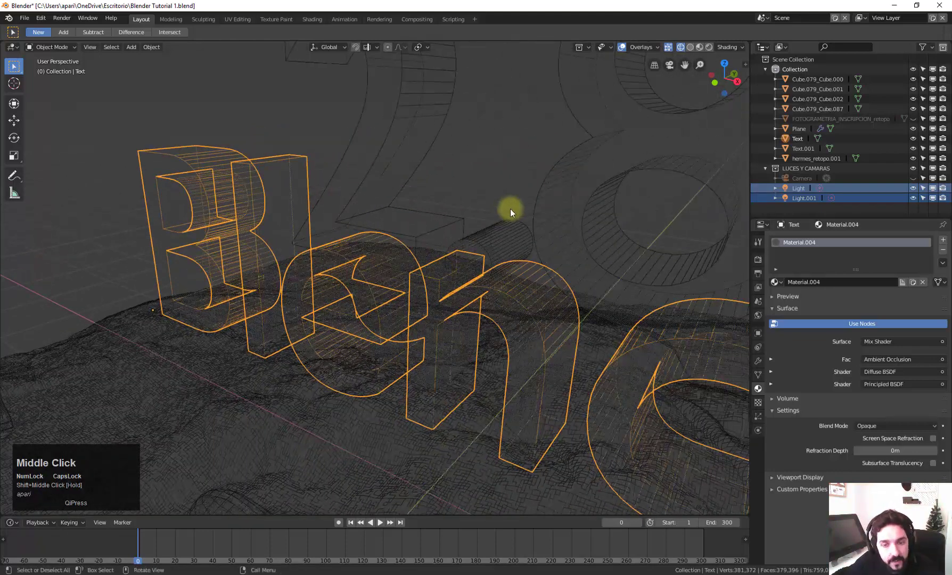
middle_click_drag(329, 260, 508, 323)
scroll(417, 262, "up", 5)
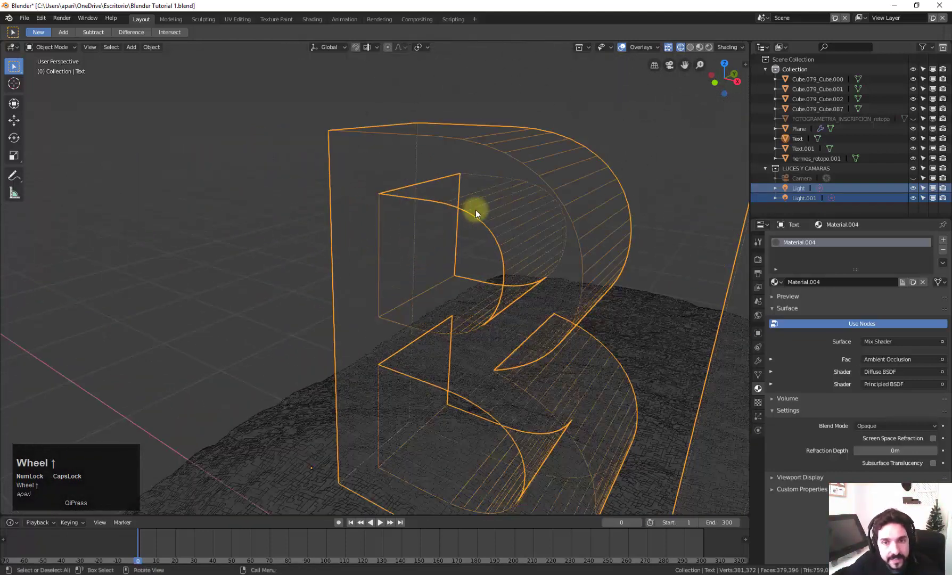
Enter Edit Mode on the Blender text and select a vertex on the inner curve of the B's upper opening.
key("Tab")
key("Tab")
key("Tab")
scroll(372, 183, "up", 2)
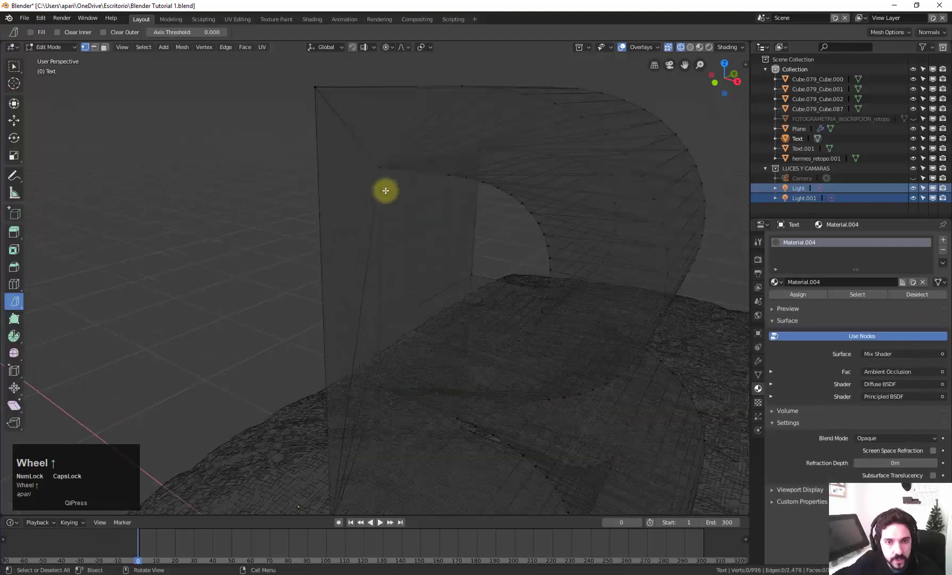
middle_click_drag(386, 191, 378, 159)
scroll(342, 200, "down", 2)
left_click(449, 196)
middle_click_drag(484, 236, 512, 127)
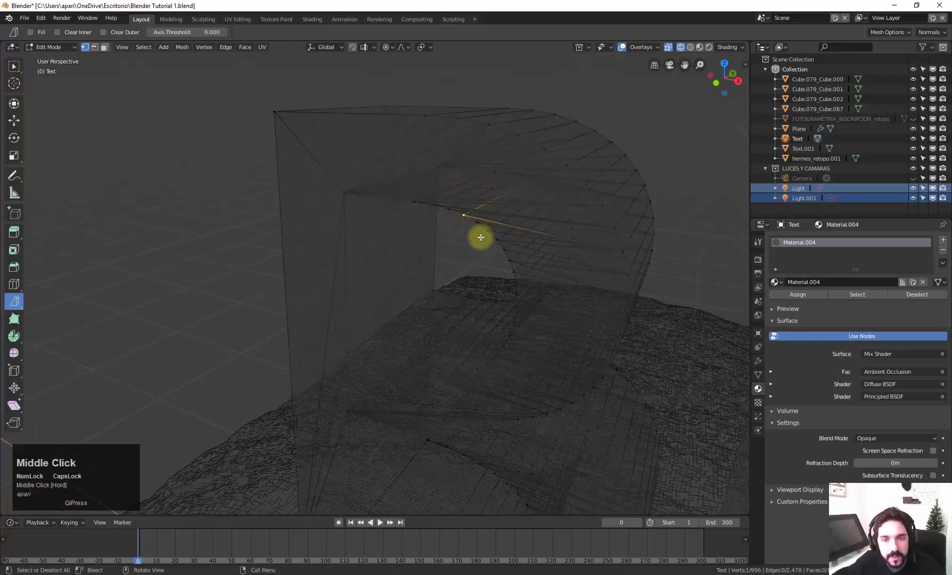
Select a different vertex in the upper part of the B, and return the Blender text to Object Mode.
mouse_move(530, 185)
middle_mouse_down()
mouse_move(523, 190)
mouse_move(548, 193)
mouse_move(541, 196)
middle_mouse_up()
scroll(536, 199, "down", 2)
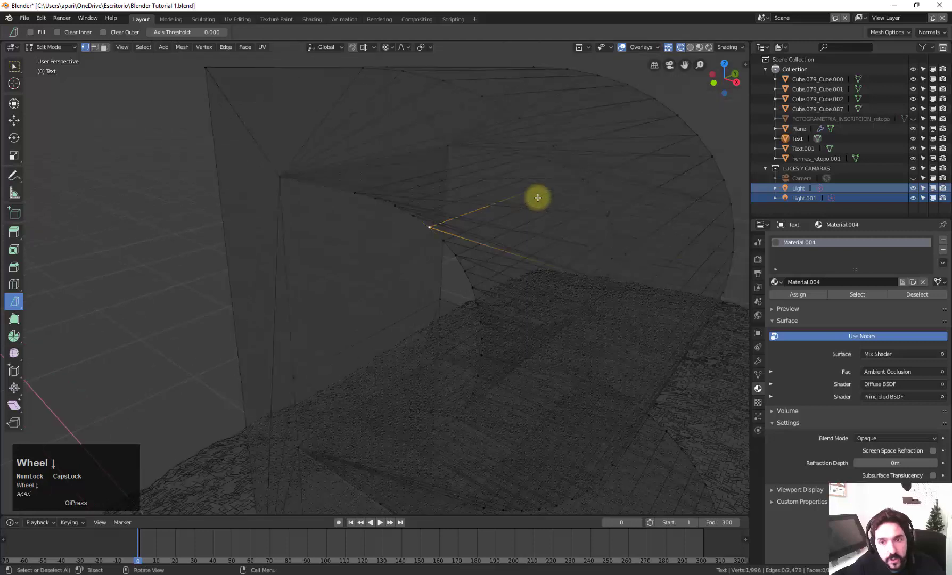
left_click(529, 194)
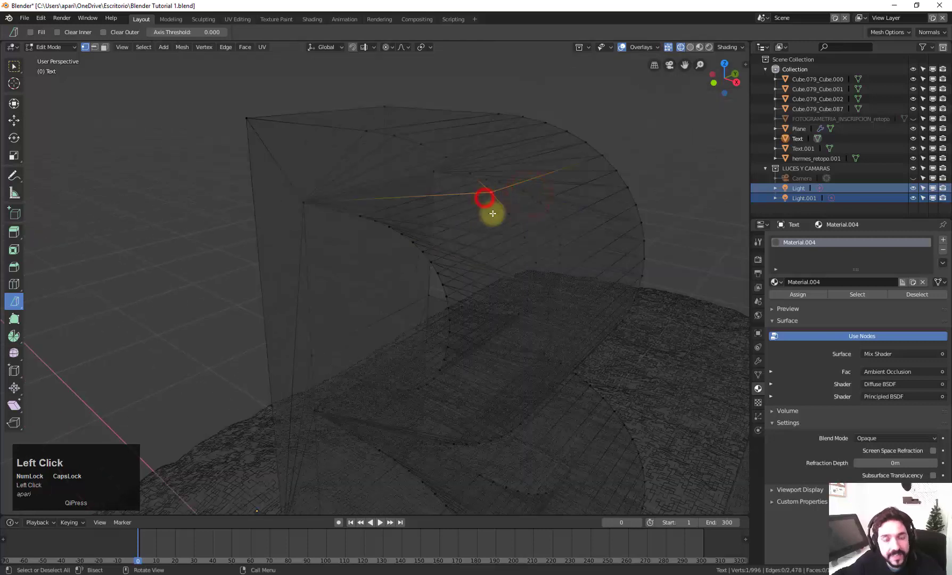
middle_click_drag(493, 213, 508, 211)
scroll(481, 284, "down", 3)
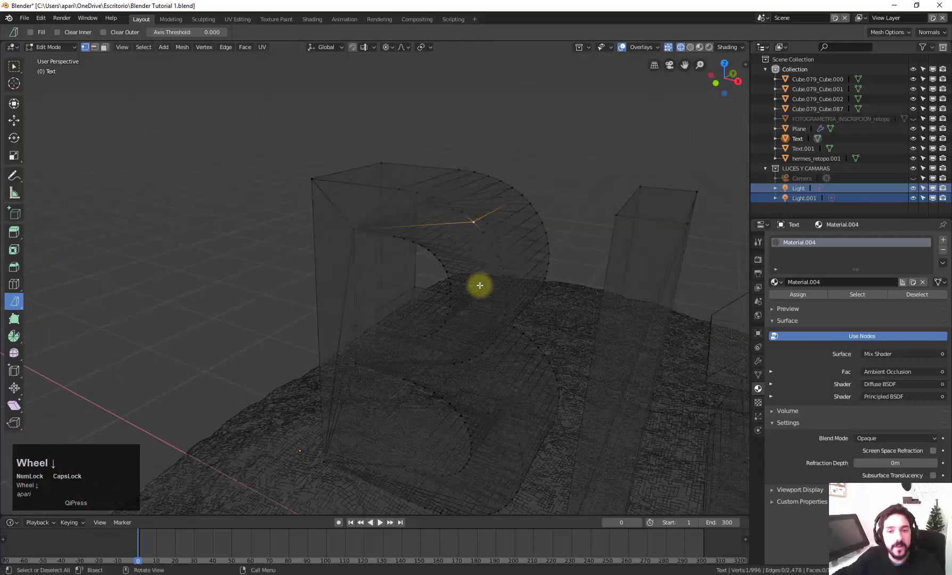
scroll(480, 285, "up", 2)
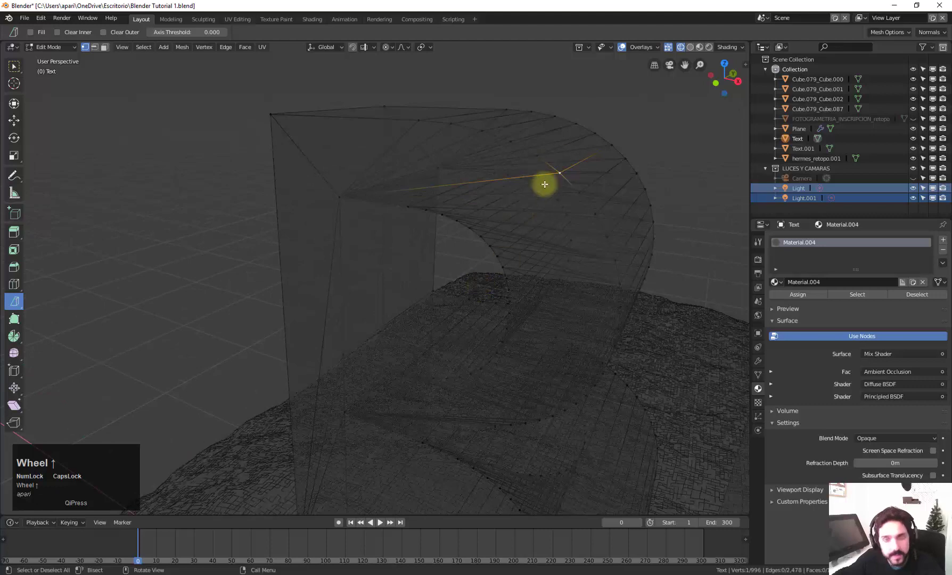
scroll(538, 195, "down", 5)
key("Tab")
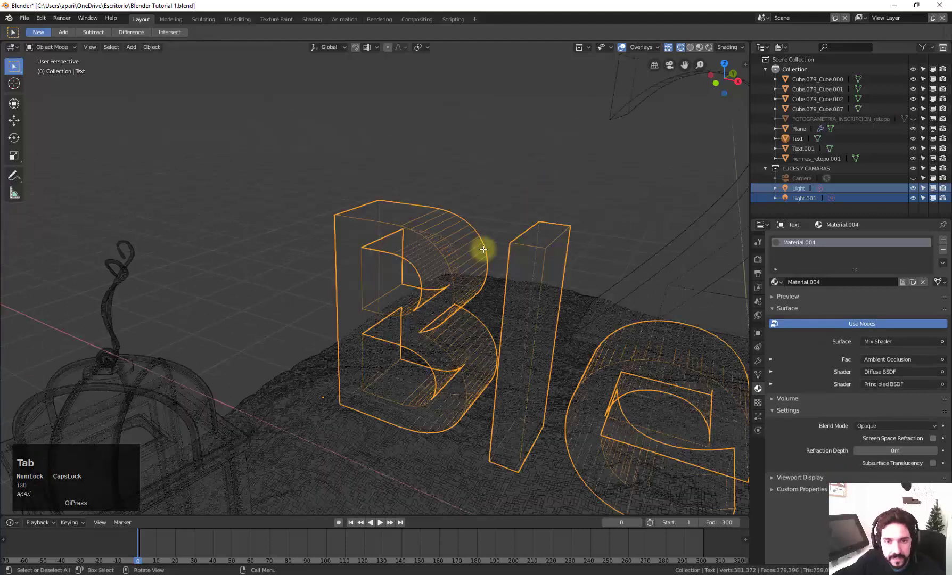
Switch the viewport from wireframe to solid shading for the whole scene.
scroll(474, 266, "down", 3)
middle_click_drag(468, 281, 417, 251)
scroll(405, 301, "down", 3)
scroll(417, 252, "up", 5)
scroll(417, 250, "down", 3)
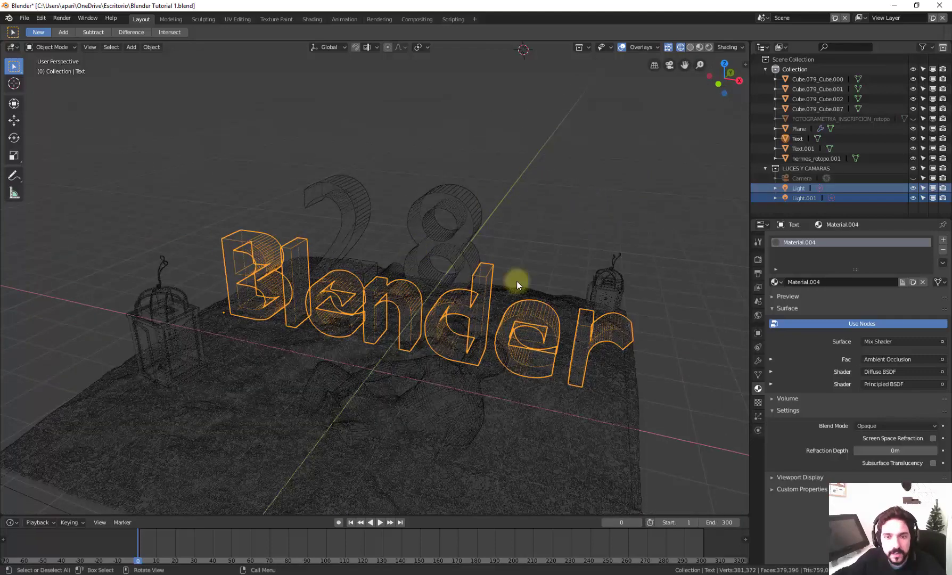
middle_click_drag(516, 281, 479, 275)
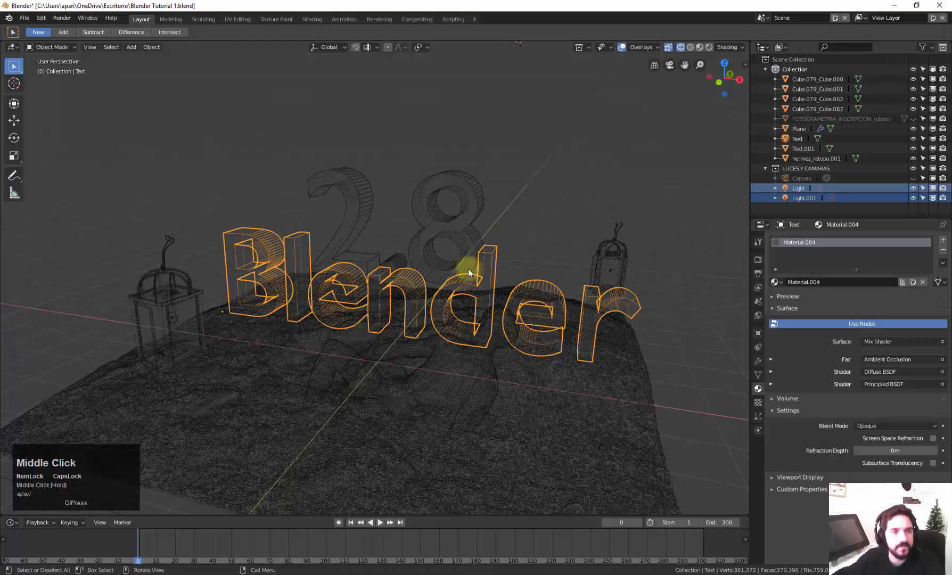
left_click(693, 49)
mouse_move(499, 297)
middle_mouse_down()
mouse_move(487, 300)
mouse_move(513, 300)
middle_mouse_up()
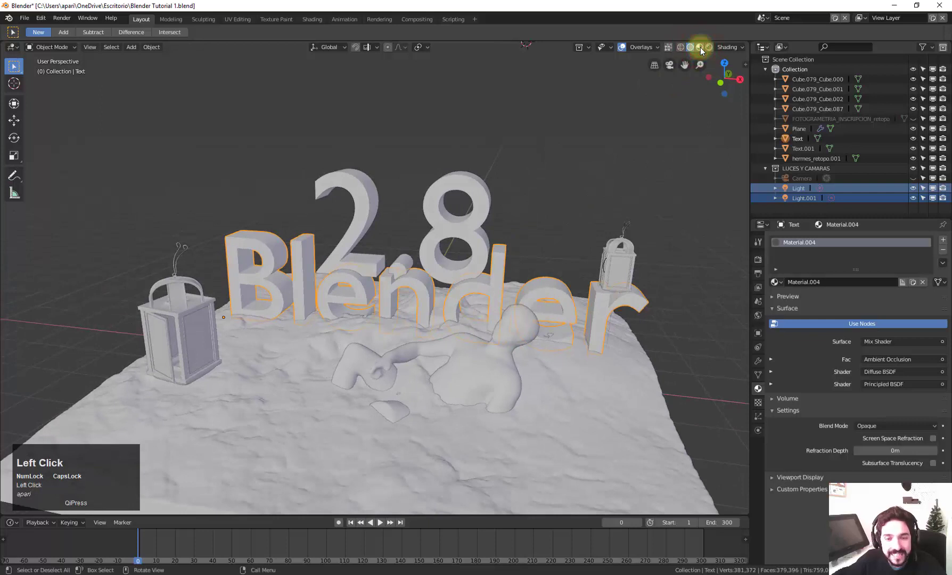
Switch the viewport to LookDev shading and examine the textured letters, statue and ground up close.
left_click(701, 48)
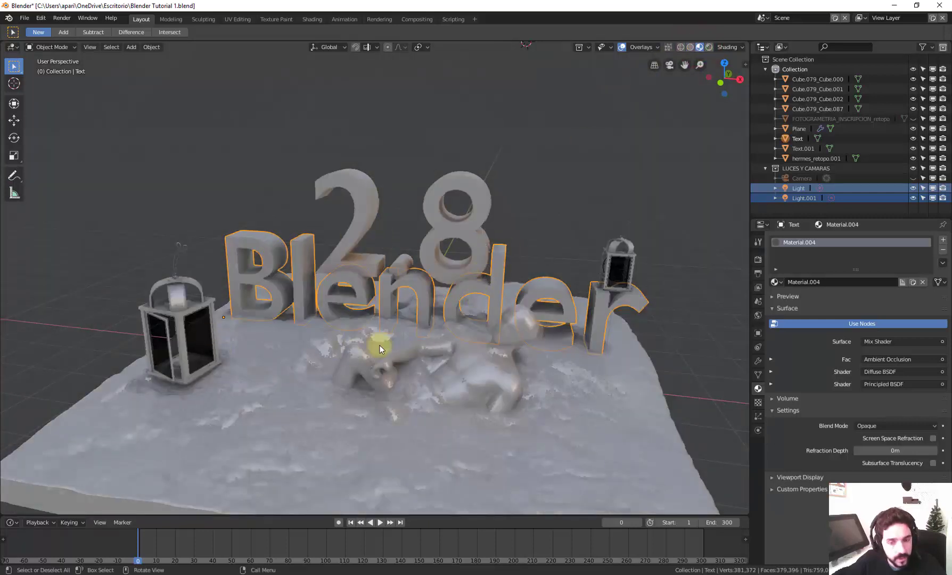
middle_click_drag(453, 343, 559, 84)
scroll(456, 288, "up", 3)
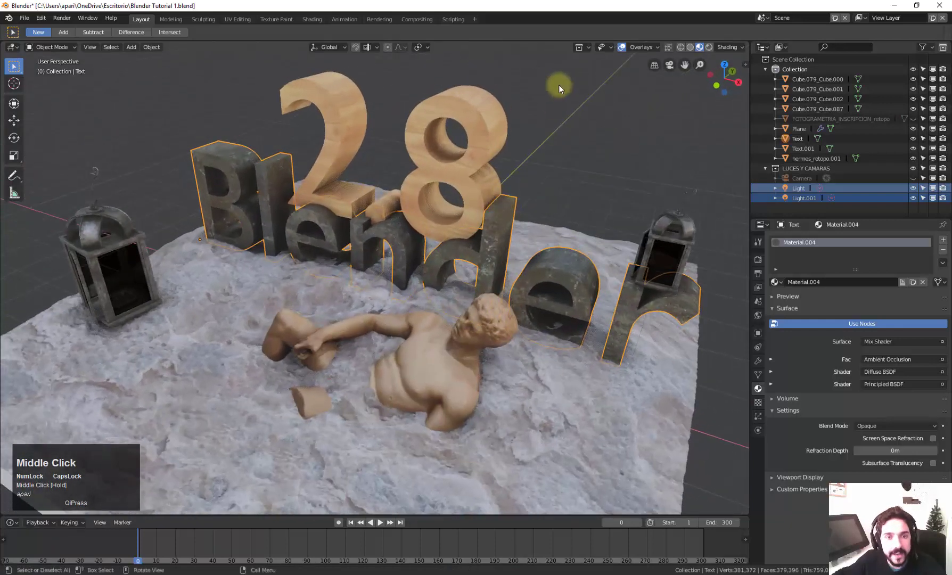
middle_click_drag(126, 214, 206, 209)
scroll(210, 246, "up", 5)
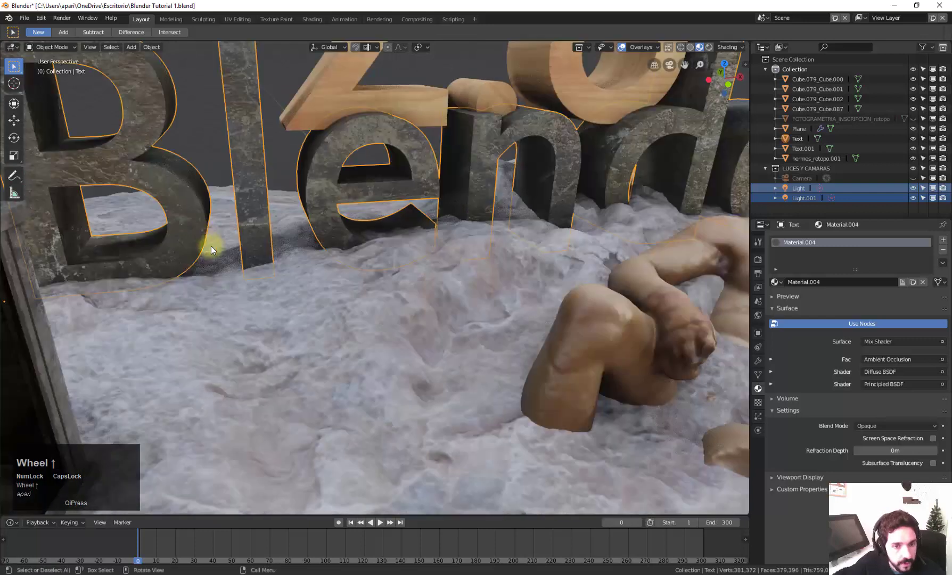
Select the lantern beside the B of the Blender text and examine its metal and glass materials up close.
middle_click_drag(211, 246, 440, 282, "shift")
scroll(363, 256, "down", 3)
left_click(488, 277)
scroll(401, 278, "up", 5)
scroll(428, 283, "down", 3)
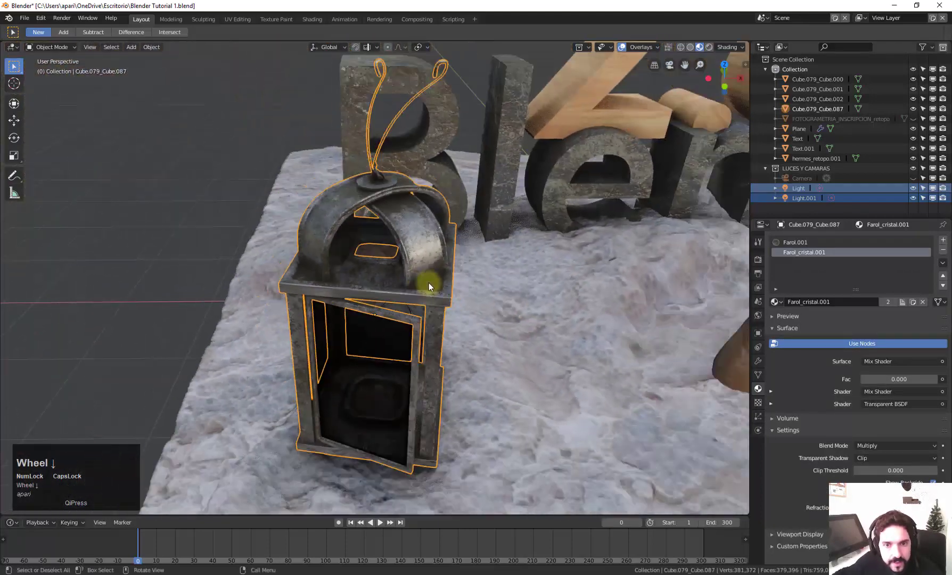
Enable Scene Lights and Scene World in the viewport's material preview shading and examine the lit lantern.
scroll(429, 288, "down", 5)
scroll(429, 289, "up", 3)
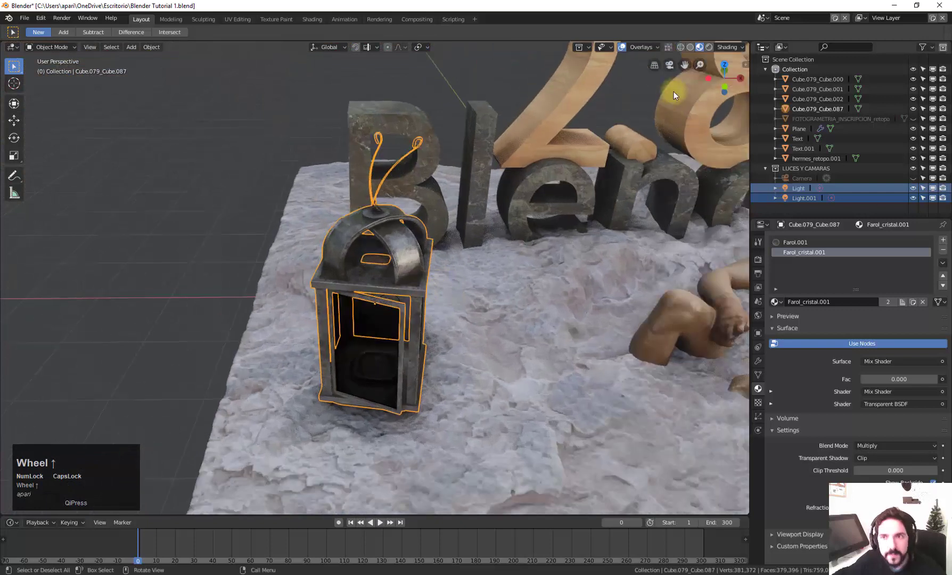
left_click(735, 48)
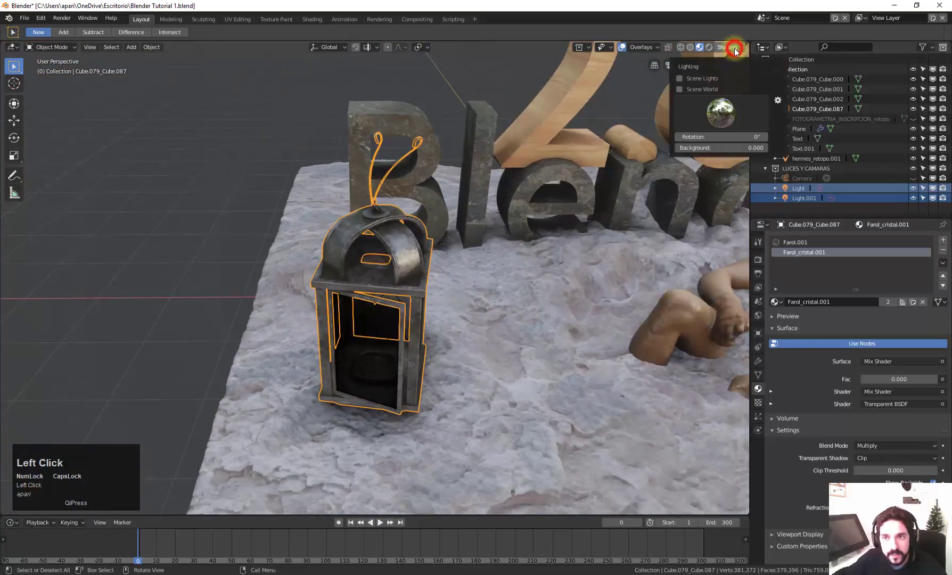
left_click(679, 78)
left_click(679, 89)
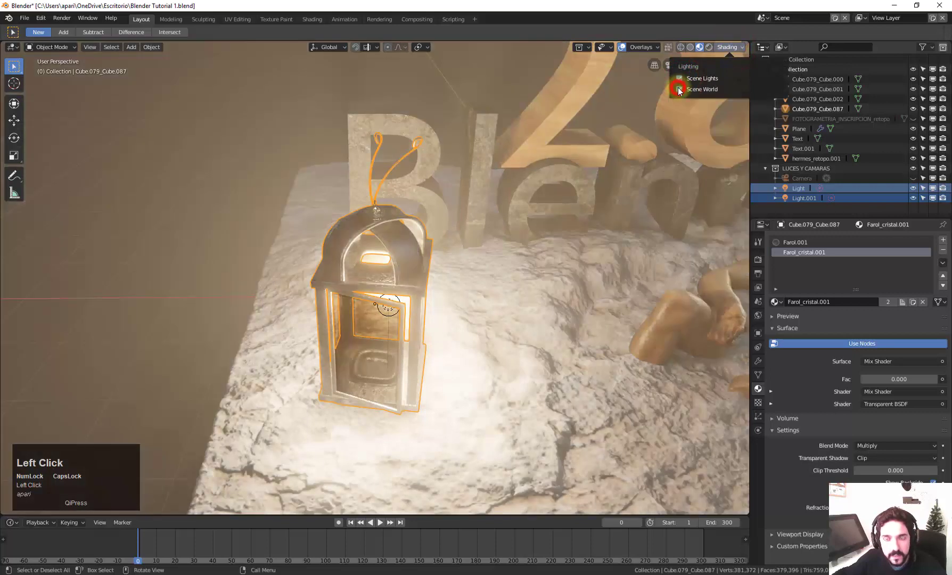
scroll(472, 245, "down", 5)
mouse_move(464, 242)
middle_mouse_down()
mouse_move(488, 266)
mouse_move(465, 267)
mouse_move(549, 269)
middle_mouse_up()
scroll(486, 262, "up", 6)
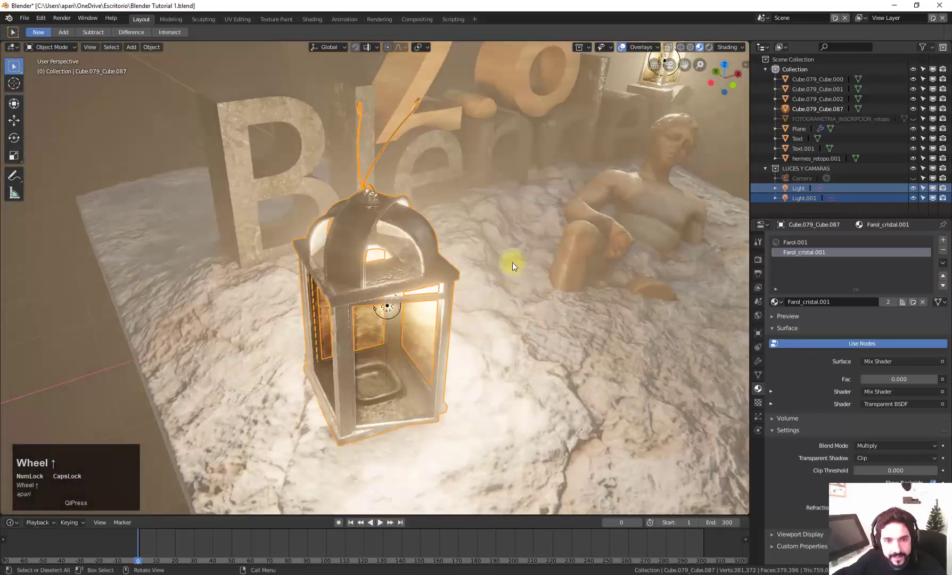
middle_click_drag(479, 268, 468, 264)
Turn Scene Lights and Scene World off again for the material preview shading.
left_click(721, 49)
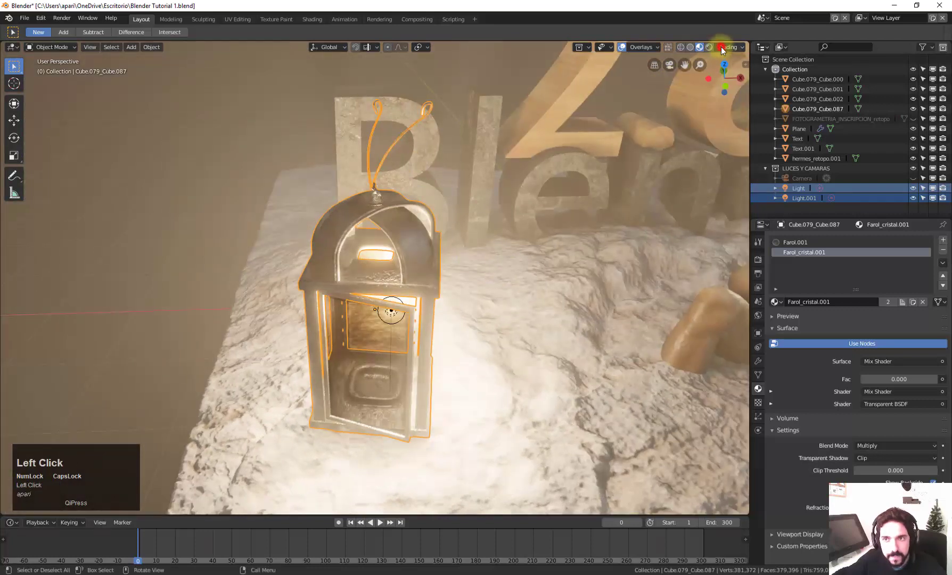
left_click(679, 78)
left_click(680, 89)
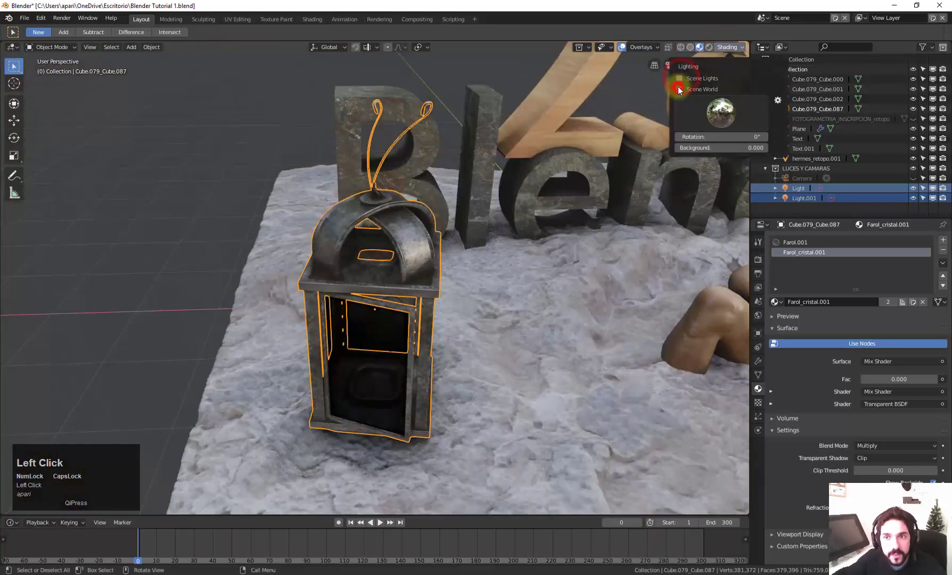
Switch the viewport to rendered shading, then examine the lit scene and the wooden 2.8 text.
scroll(671, 166, "down", 3)
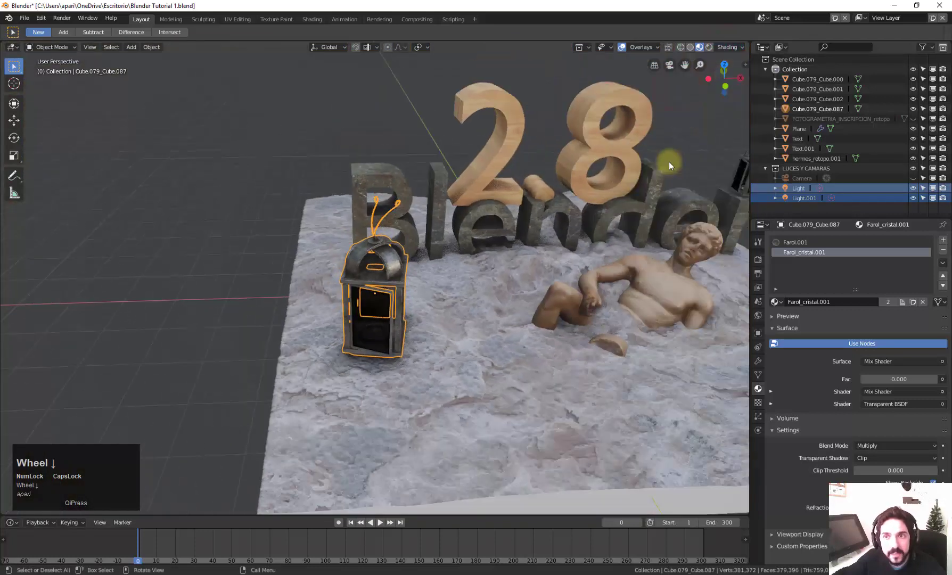
left_click(709, 47)
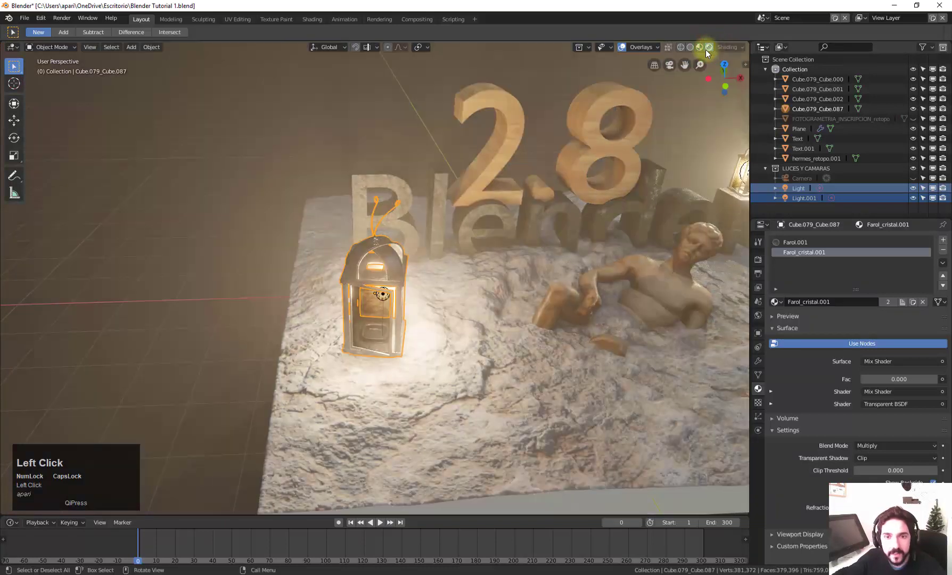
scroll(558, 250, "down", 3)
middle_click_drag(511, 302, 485, 307)
scroll(484, 306, "up", 2)
middle_click_drag(594, 325, 491, 267, "shift")
scroll(402, 268, "down", 3)
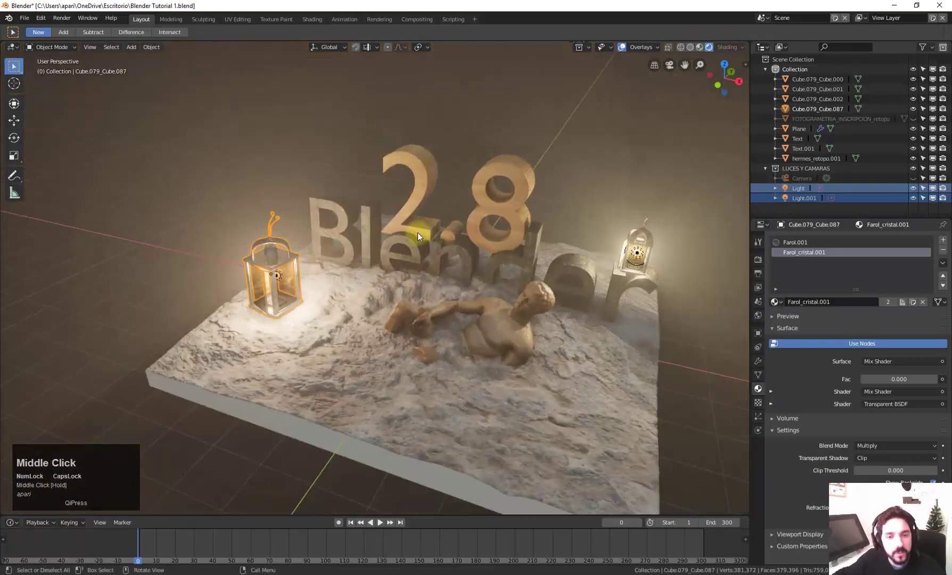
scroll(416, 232, "up", 4)
middle_click_drag(431, 238, 400, 346, "shift")
left_click(413, 214)
scroll(439, 205, "up", 2)
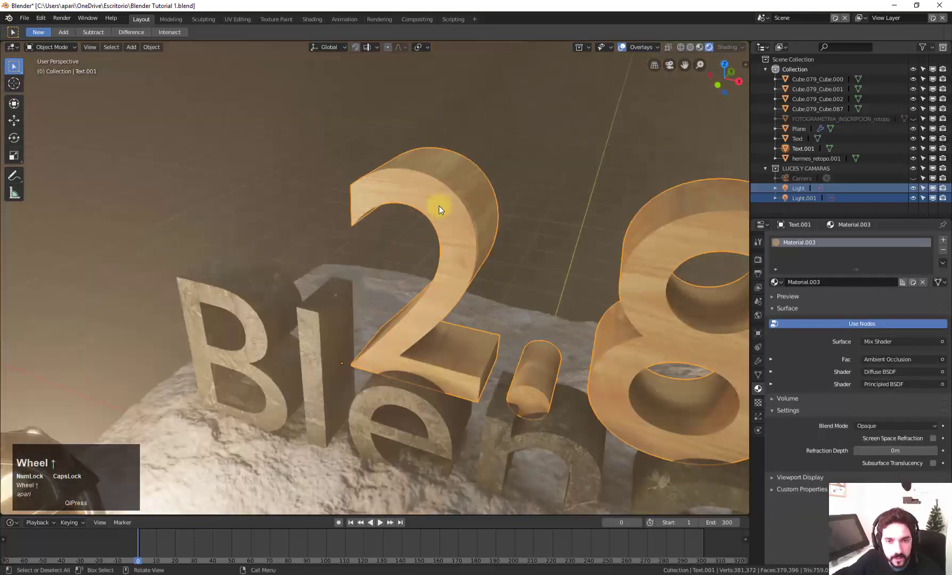
Try to move the upper corner vertices of the letter B in the Blender text with proportional editing in Edit Mode.
left_click(227, 264)
middle_click_drag(293, 297, 338, 300)
scroll(337, 300, "up", 2)
key("Tab")
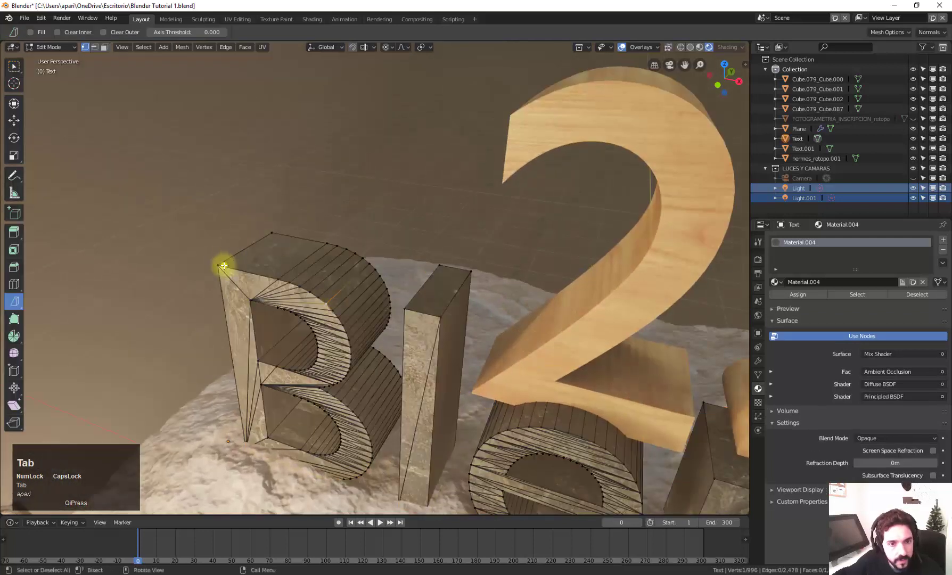
right_click(224, 265)
left_click(224, 265)
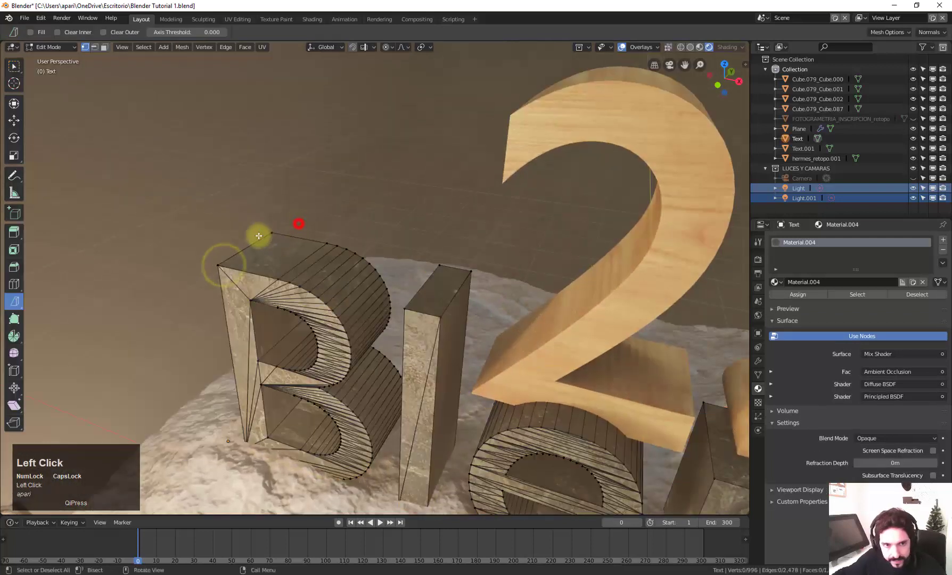
left_click(215, 275, "shift")
key("g")
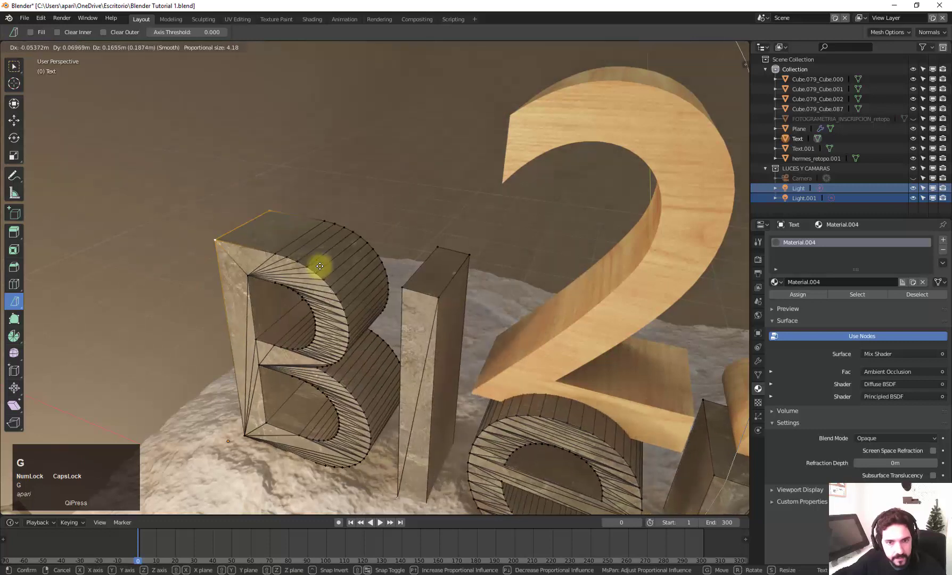
right_click(320, 267)
scroll(364, 245, "down", 1)
scroll(364, 246, "down", 4)
key("Tab")
scroll(373, 249, "down", 3)
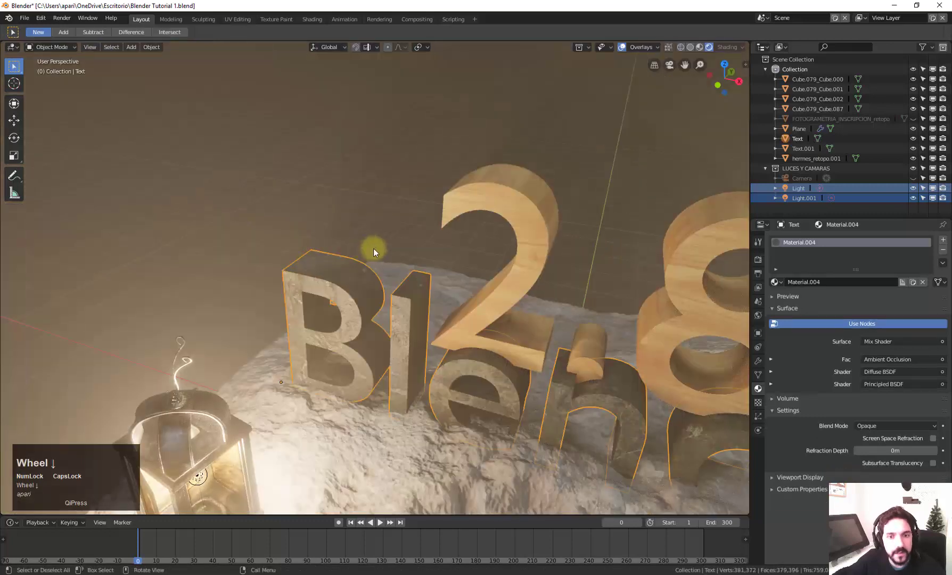
Set the scene's render engine to Cycles.
middle_click_drag(464, 283, 431, 268, "shift")
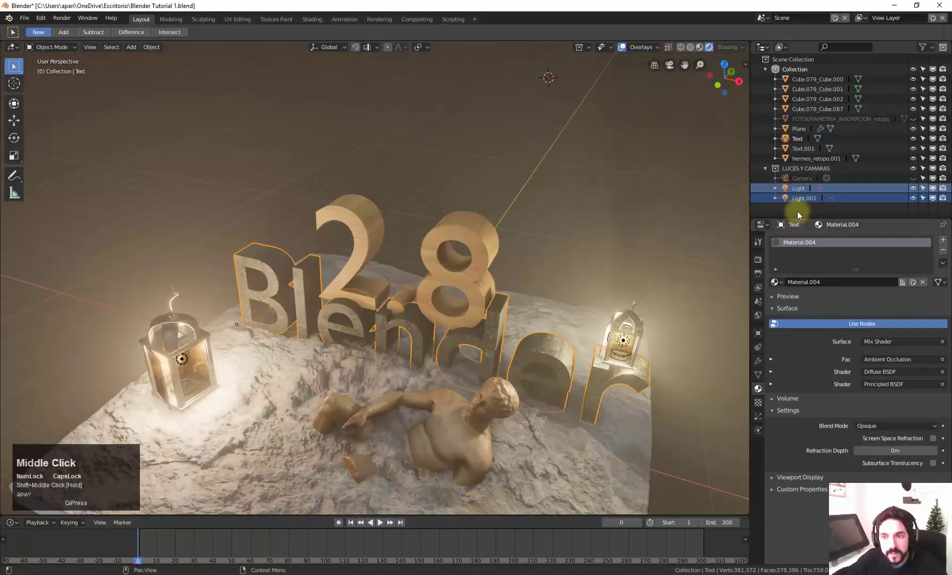
left_click(760, 240)
scroll(605, 285, "down", 4)
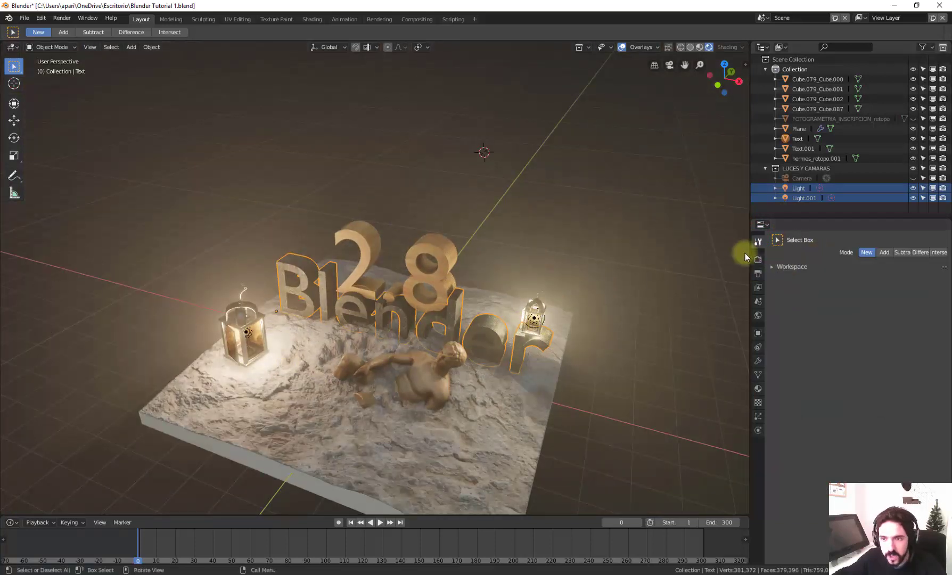
left_click(758, 259)
left_click(901, 238)
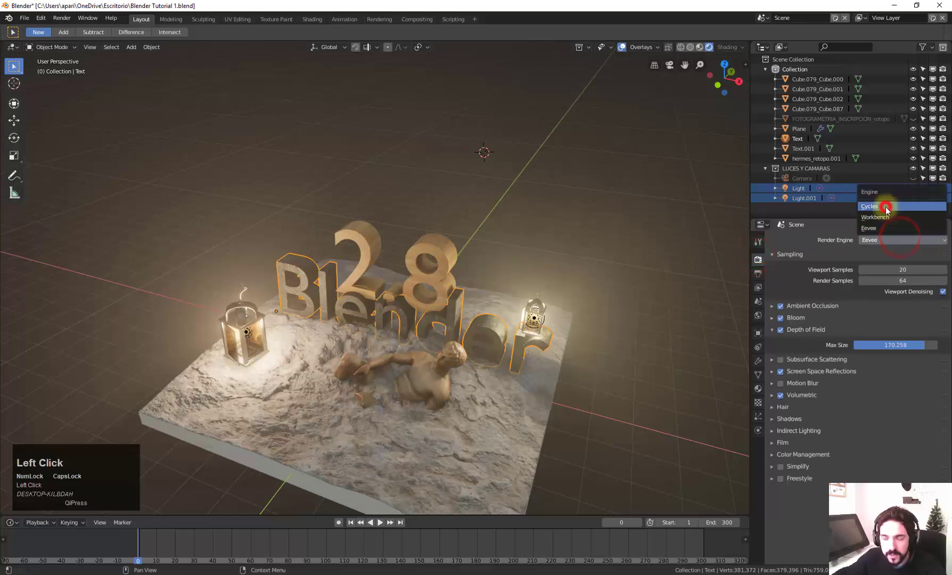
left_click(886, 206)
middle_click_drag(507, 314, 496, 312)
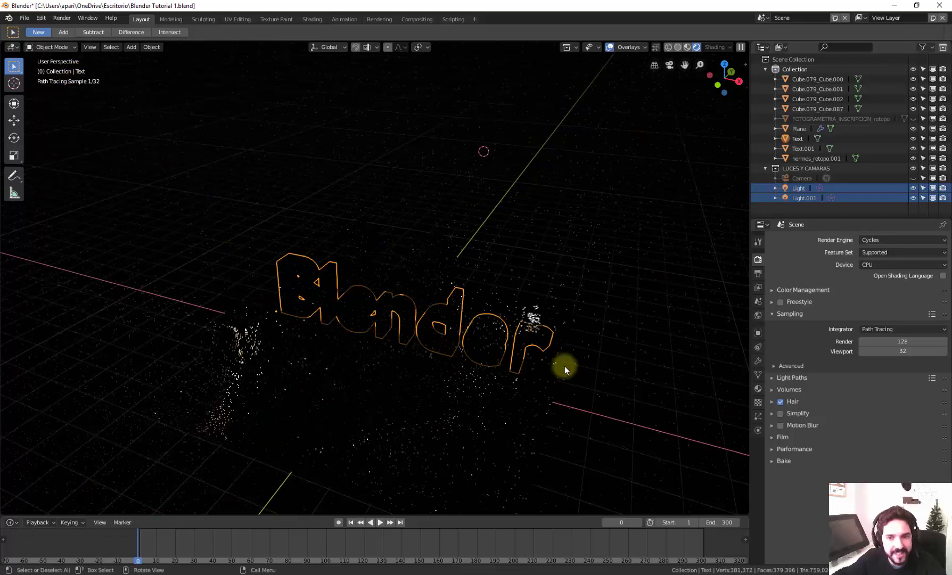
Examine how the Blender text displays in the Cycles rendered viewport, in both Edit Mode and Object Mode.
scroll(281, 349, "up", 3)
middle_click_drag(282, 350, 432, 281, "shift")
scroll(431, 281, "up", 2)
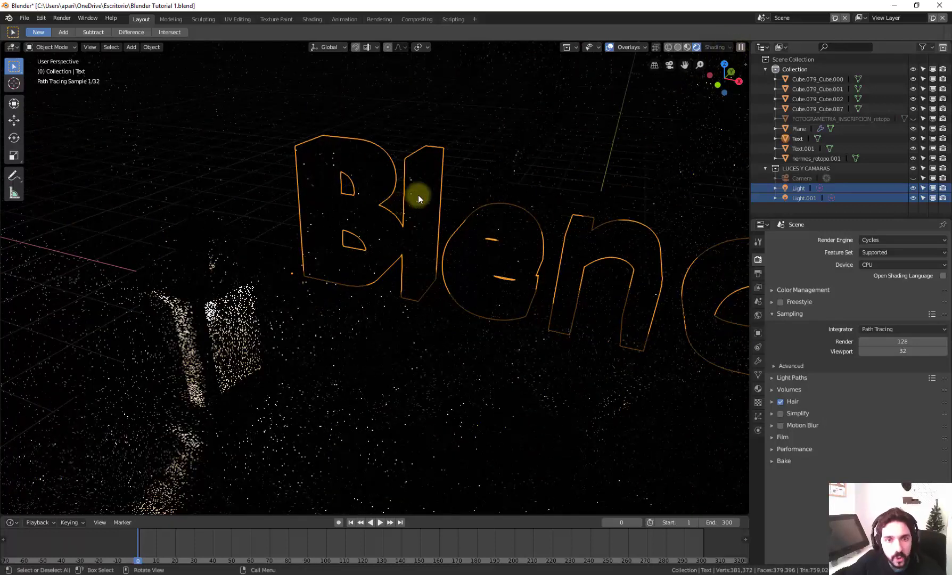
key("Tab")
scroll(407, 197, "up", 2)
middle_click_drag(397, 198, 437, 280)
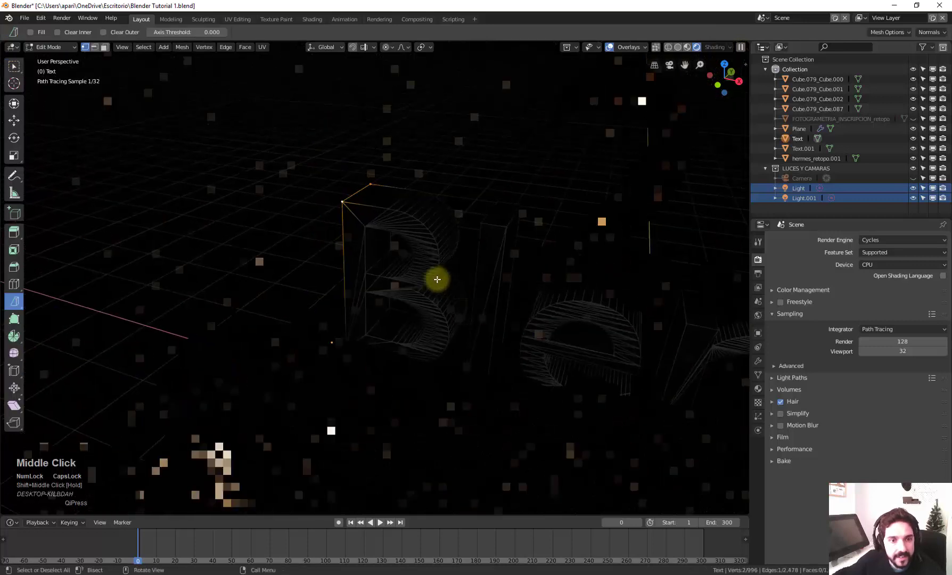
key("Tab")
scroll(341, 213, "up", 2)
middle_click_drag(338, 219, 476, 354, "shift")
scroll(462, 364, "down", 3)
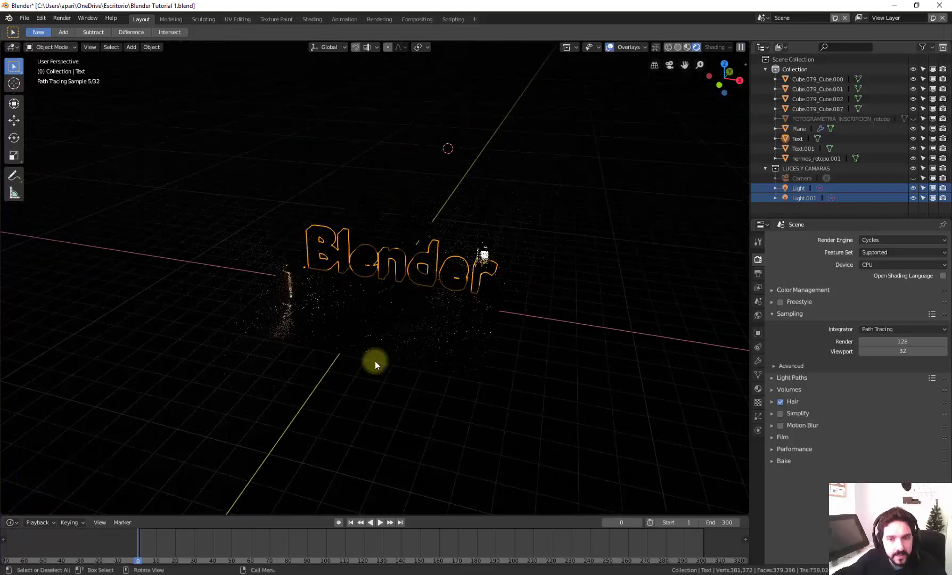
Select the front lantern and examine the noise and light around it in the Cycles rendered viewport.
middle_click_drag(374, 361, 379, 338)
scroll(369, 333, "up", 3)
scroll(379, 341, "up", 2)
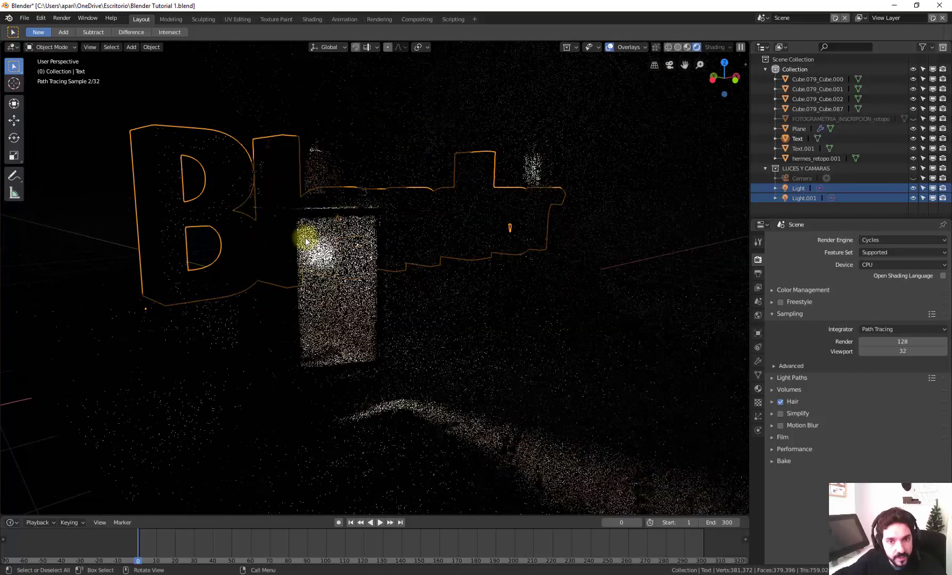
left_click(376, 211)
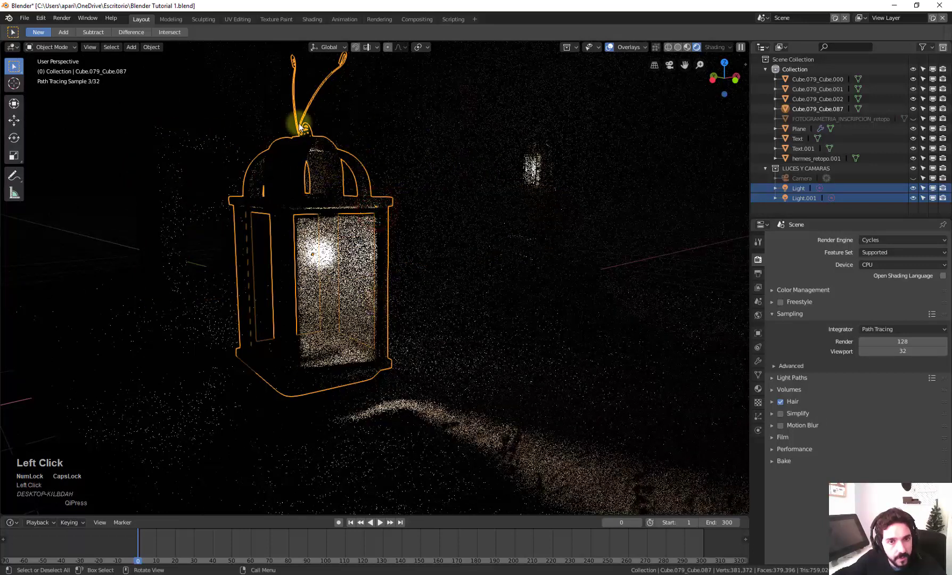
left_click(422, 191)
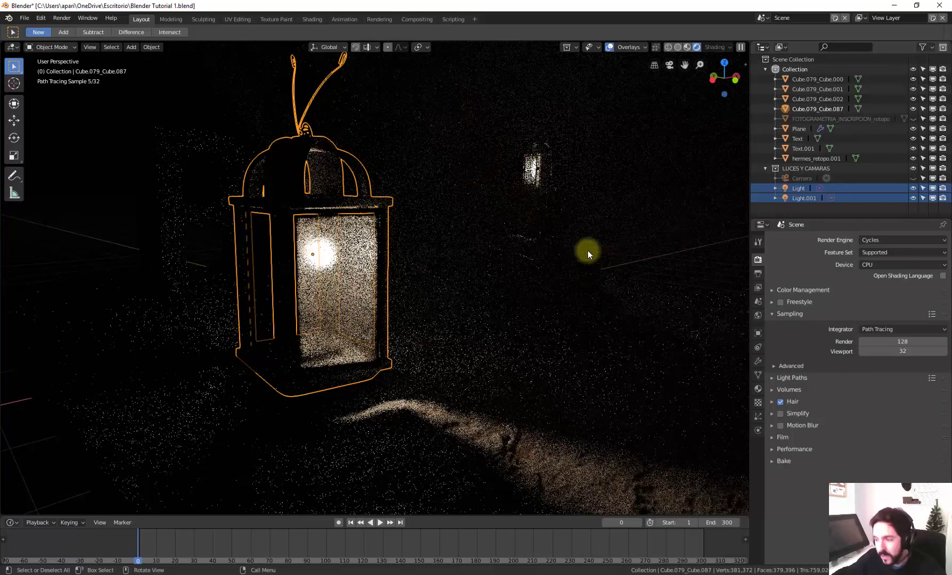
middle_click_drag(645, 261, 630, 268)
scroll(595, 274, "down", 5)
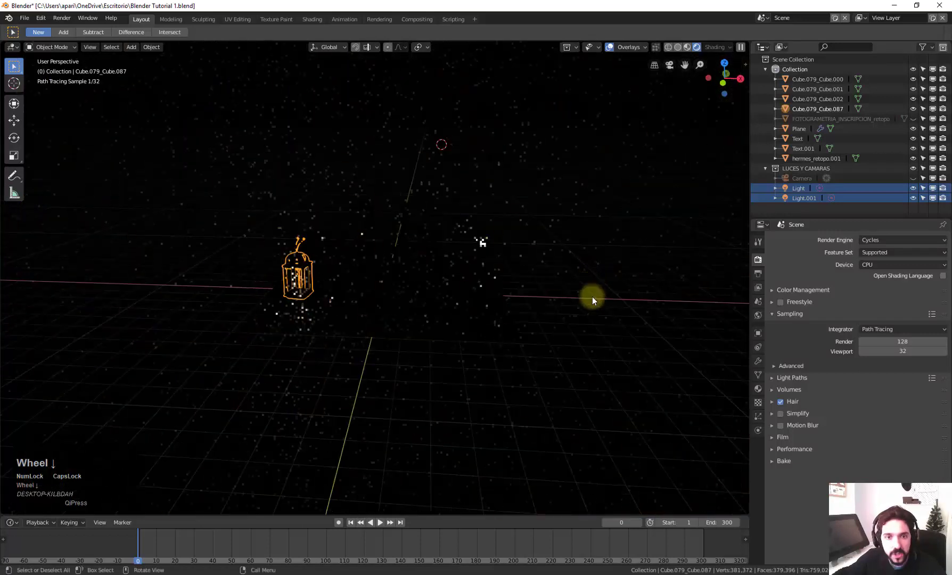
middle_click_drag(593, 296, 566, 310)
scroll(564, 308, "up", 5)
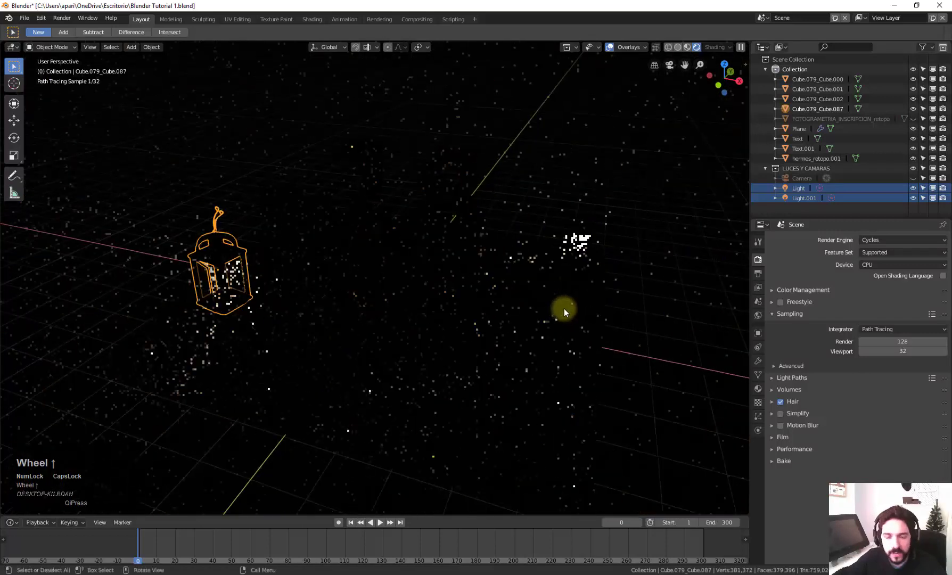
Set the scene's render engine back to Eevee and check the rendered viewport.
left_click(877, 239)
left_click(878, 226)
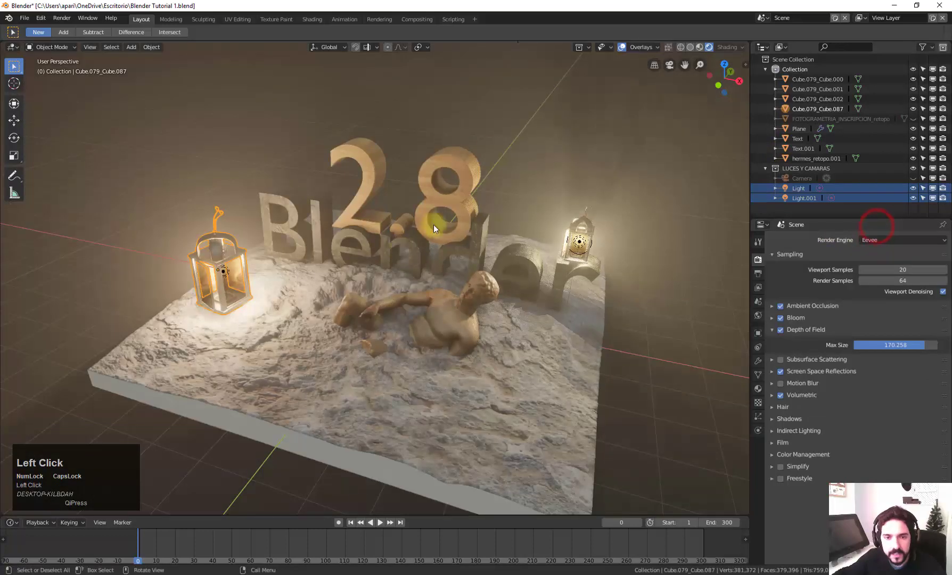
scroll(478, 159, "down", 2)
scroll(449, 194, "up", 2)
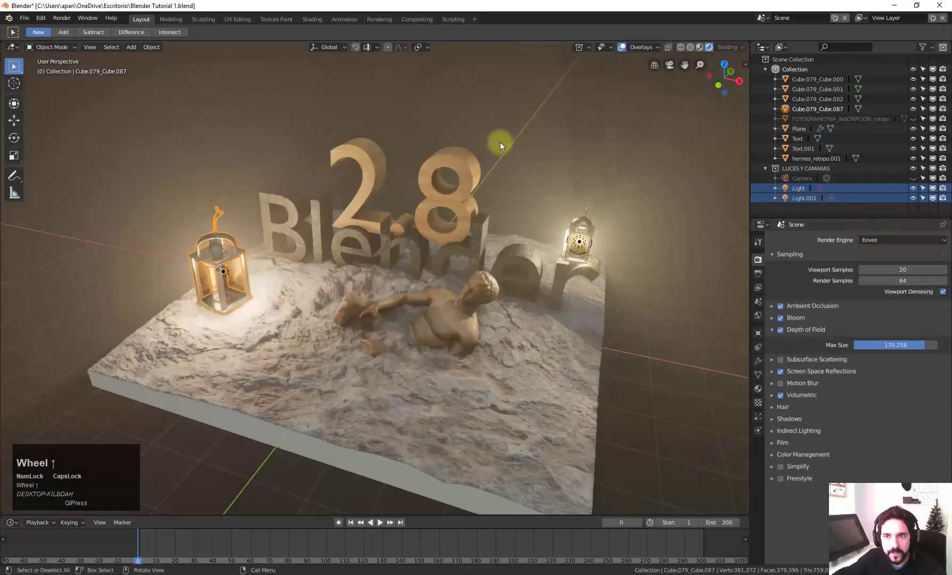
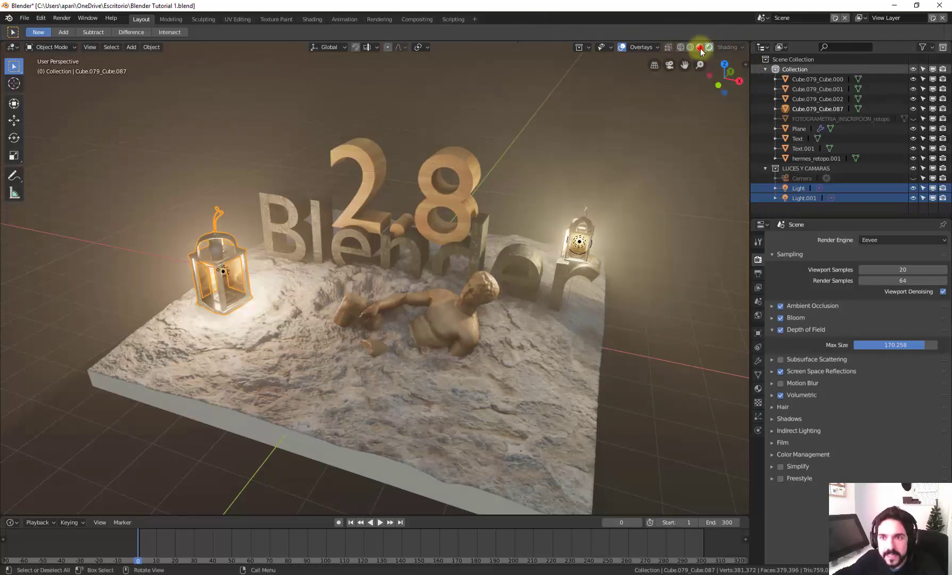
Compare the material preview and rendered shading of the whole scene, ending on material preview.
left_click(700, 47)
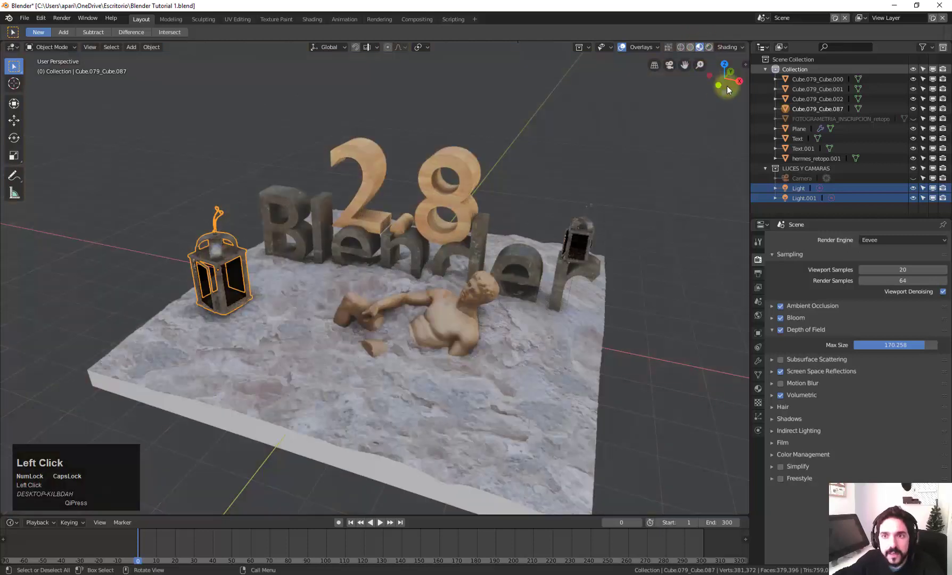
scroll(722, 80, "down", 3)
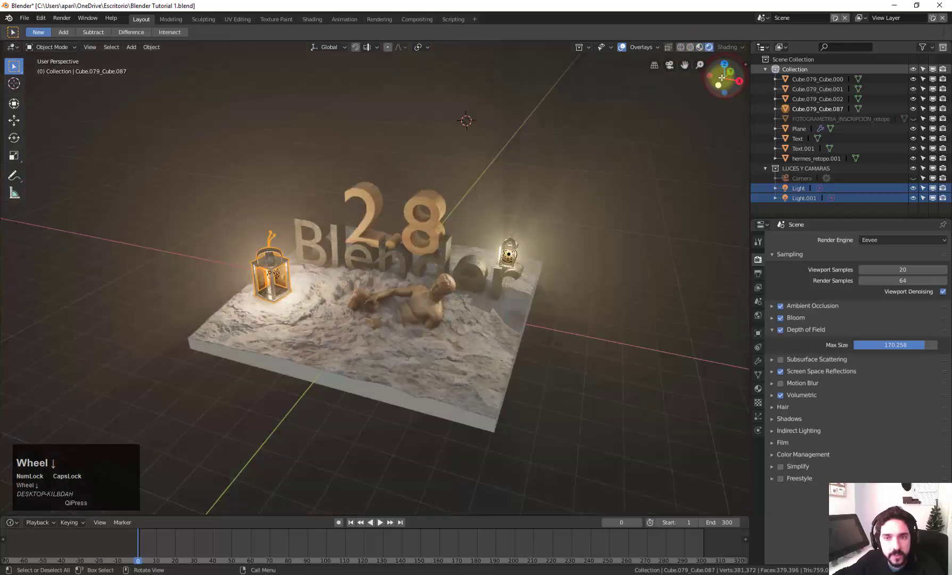
left_click(701, 47)
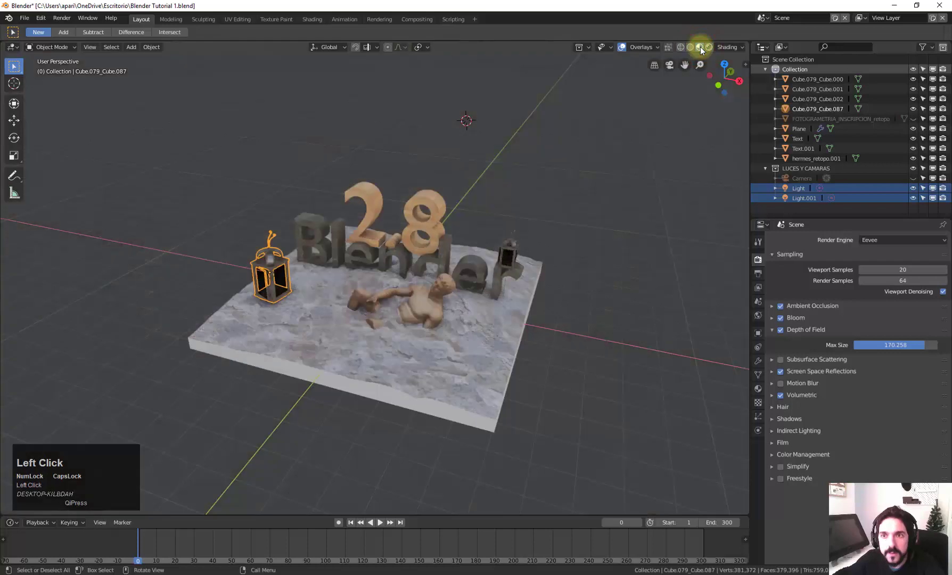
Toggle the Collection and LUCES Y CAMARAS collections' viewport visibility, leaving all their objects shown, including the camera.
left_click(580, 47)
left_click(581, 47)
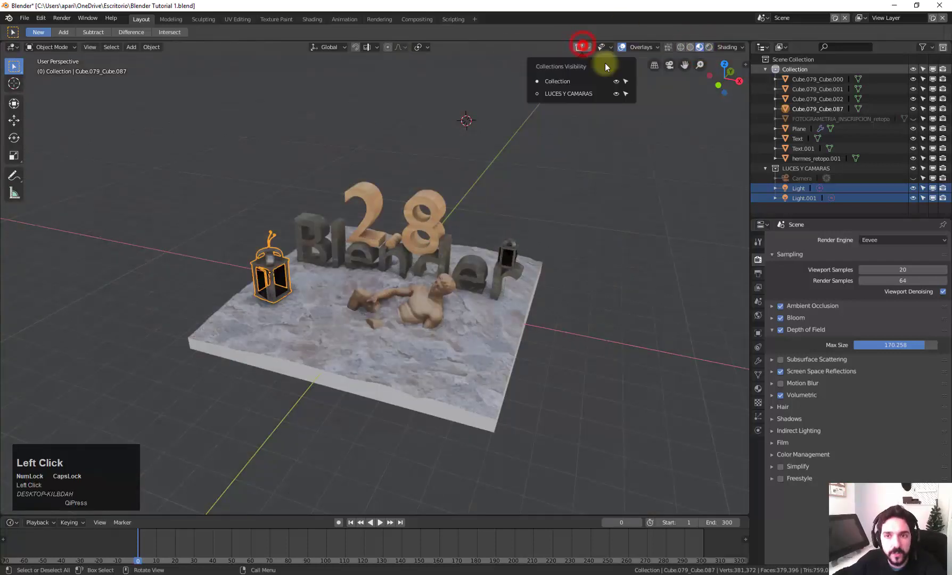
left_click(616, 82)
left_click(616, 82)
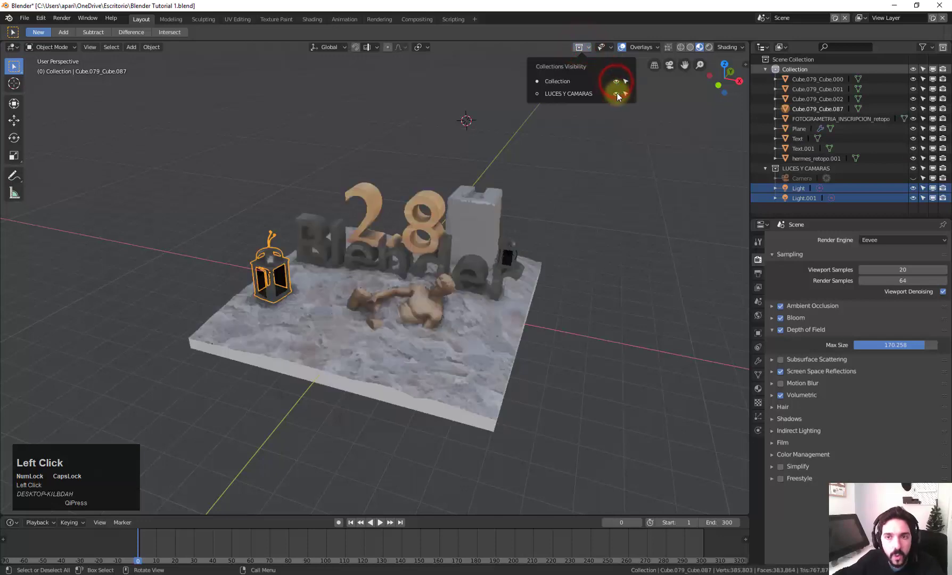
left_click(615, 93)
Toggle the viewport visibility of meshes, lights and cameras by object type, leaving every type shown.
left_click(610, 47)
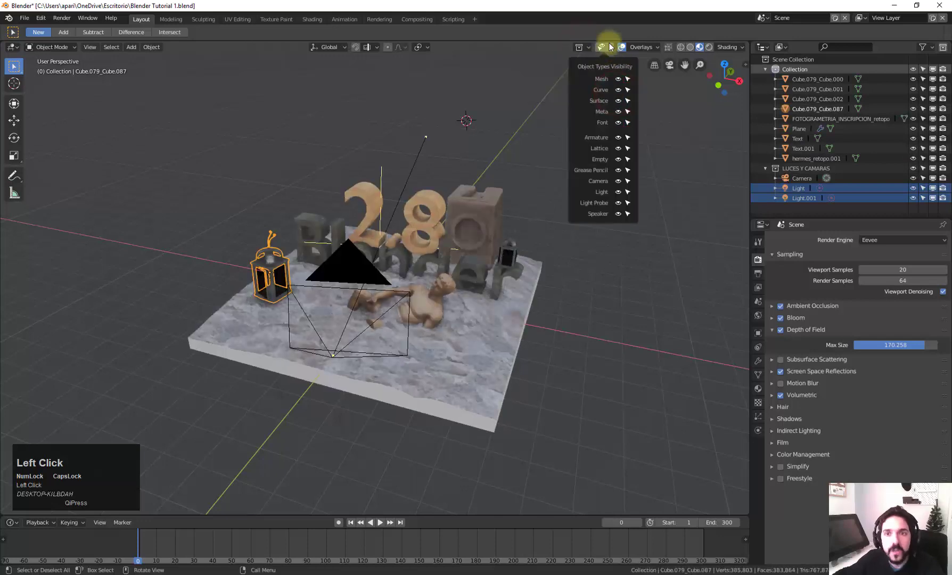
scroll(611, 74, "up", 1)
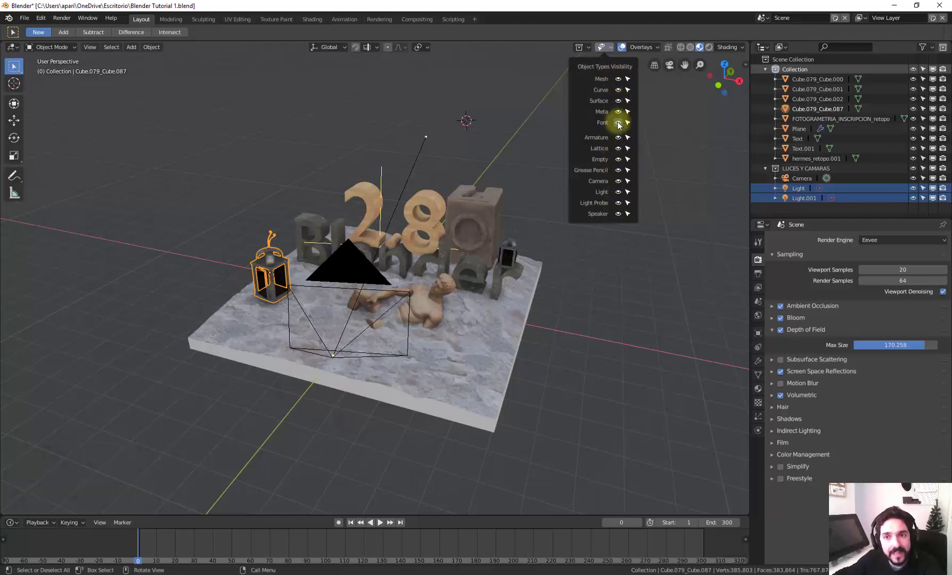
left_click(618, 79)
left_click(618, 79)
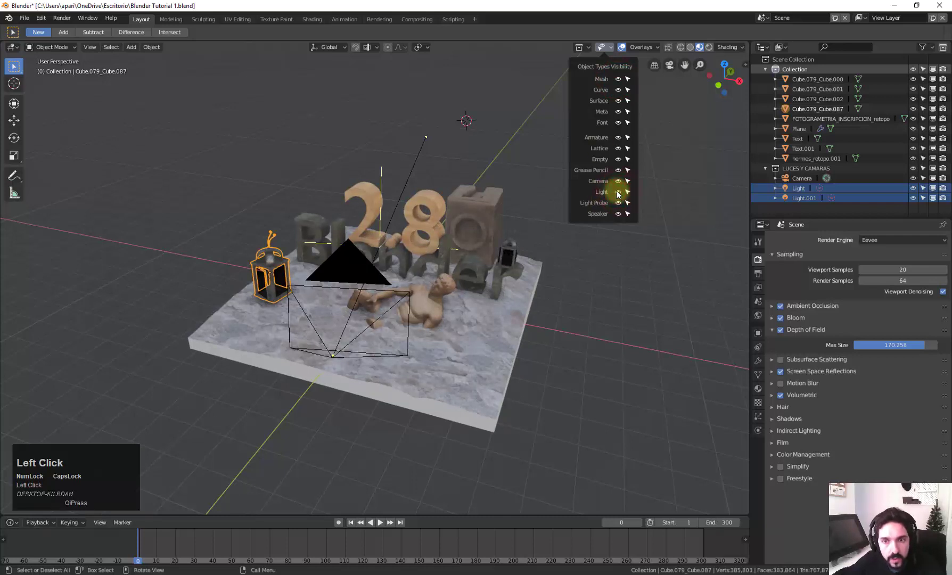
left_click_drag(618, 192, 616, 180)
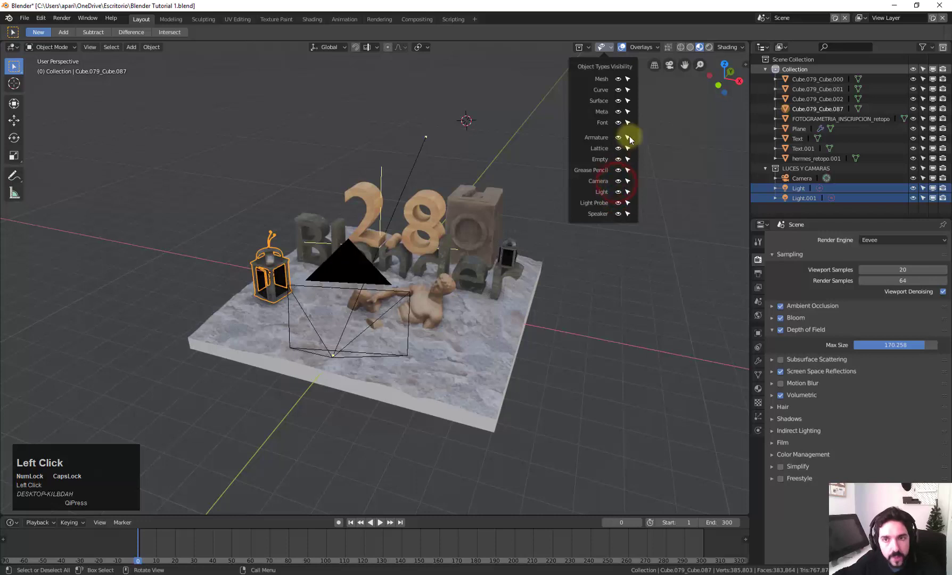
middle_click_drag(574, 120, 556, 229)
scroll(631, 69, "down", 2)
left_click(605, 47)
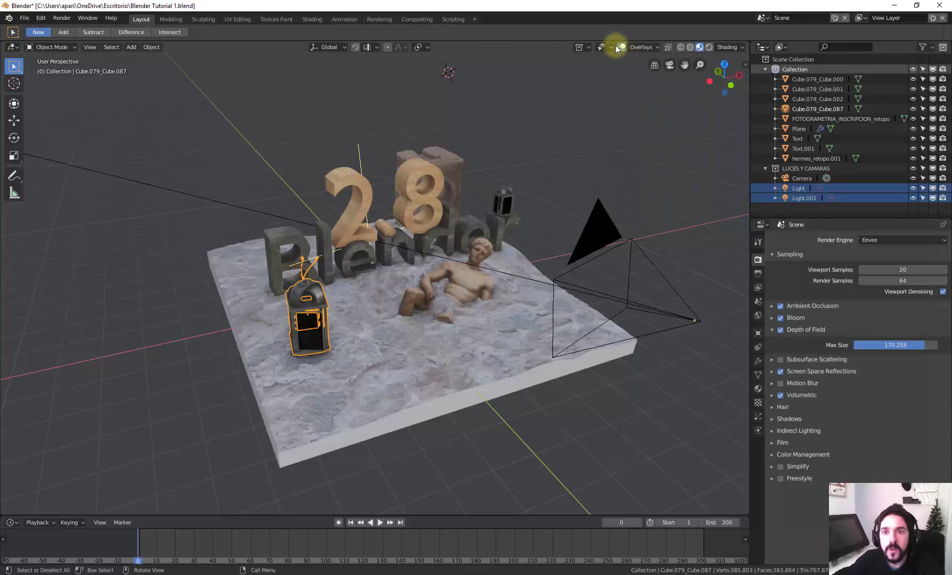
Hide all viewport overlays and view the scene up close without grid, gizmos or outlines.
left_click(643, 48)
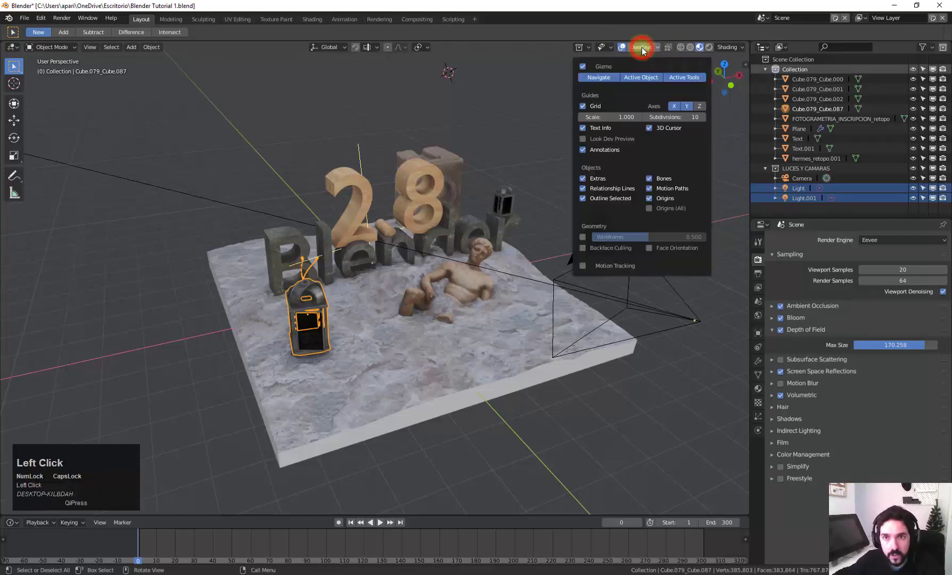
middle_click_drag(643, 46, 610, 229)
scroll(613, 221, "down", 4)
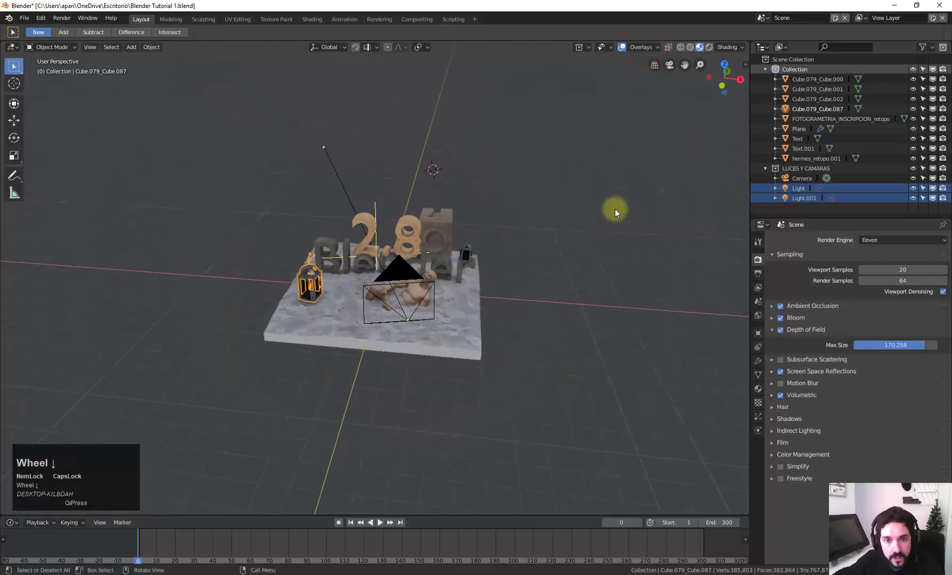
scroll(355, 155, "up", 3)
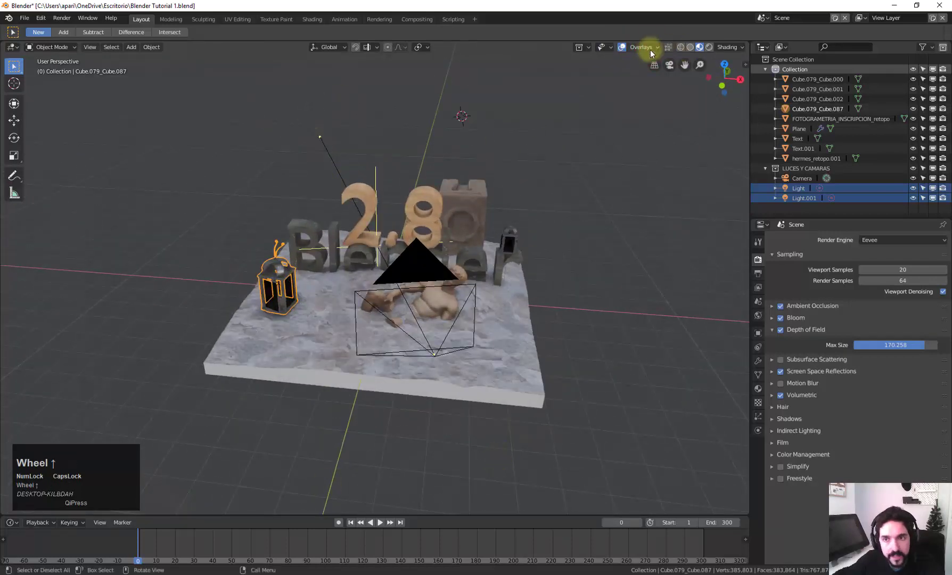
left_click(622, 48)
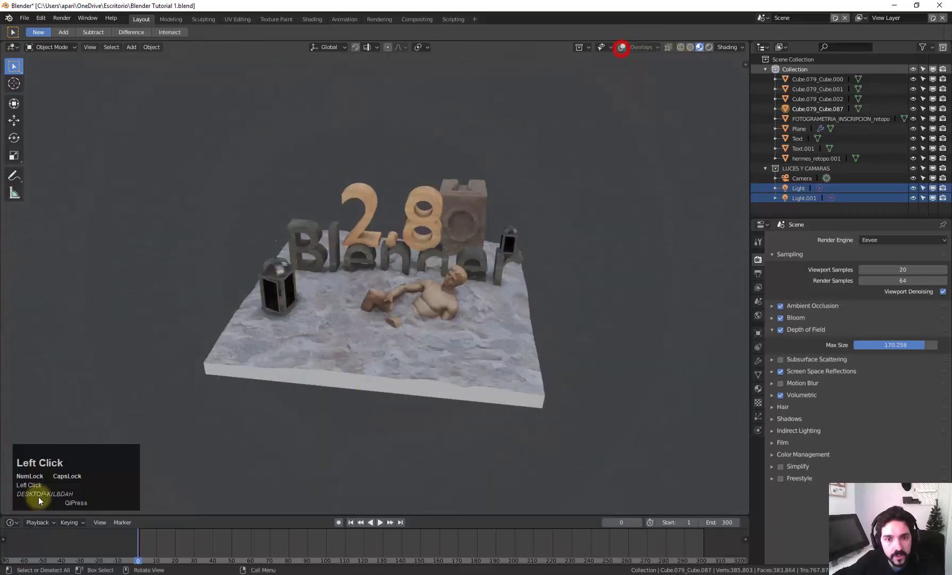
middle_click_drag(292, 384, 431, 298)
scroll(294, 390, "up", 2)
scroll(320, 381, "down", 1)
scroll(399, 348, "up", 2)
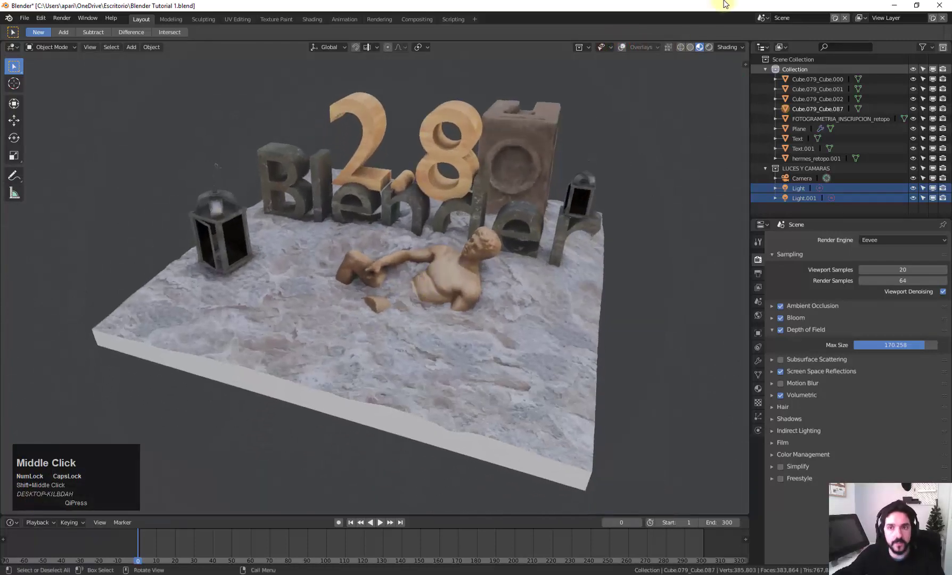
Switch the viewport to rendered shading, look around the lit lanterns and select the reclining statue.
left_click(710, 48)
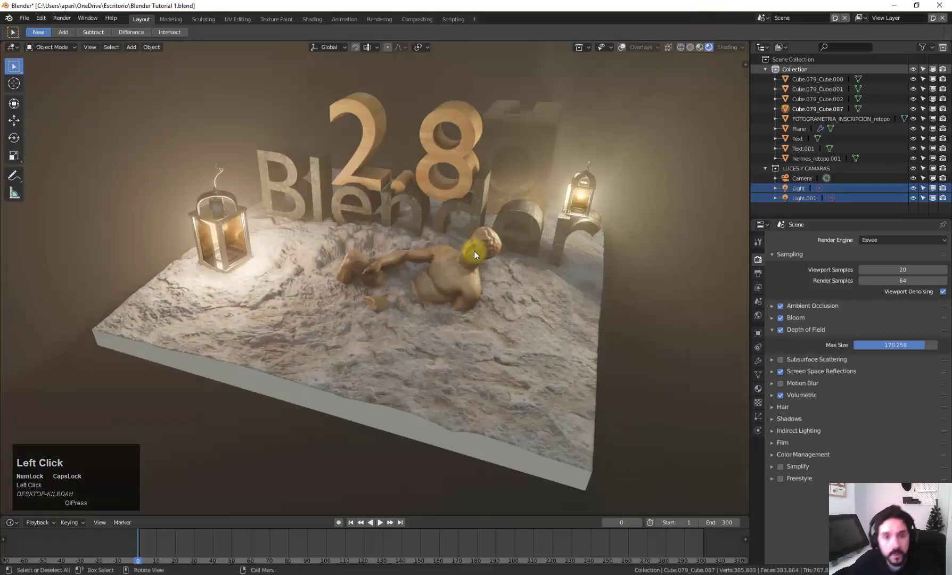
mouse_move(474, 251)
middle_mouse_down()
mouse_move(501, 252)
mouse_move(471, 248)
mouse_move(482, 239)
middle_mouse_up()
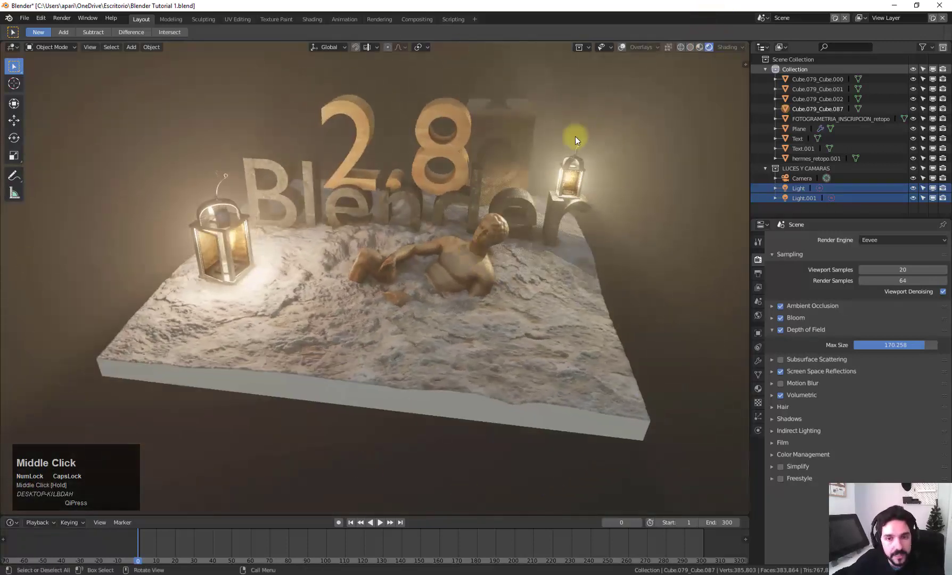
scroll(436, 215, "up", 3)
middle_click_drag(436, 214, 623, 41)
left_click(503, 195)
scroll(503, 195, "down", 4)
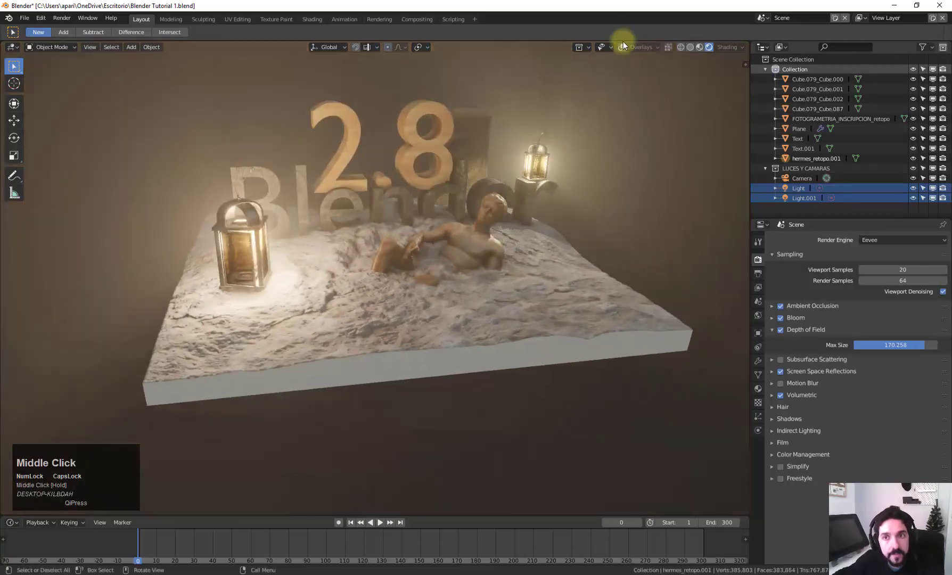
Show the viewport overlays over the rendered scene and return the viewport to material preview shading.
left_click(621, 46)
middle_click_drag(581, 297, 619, 304)
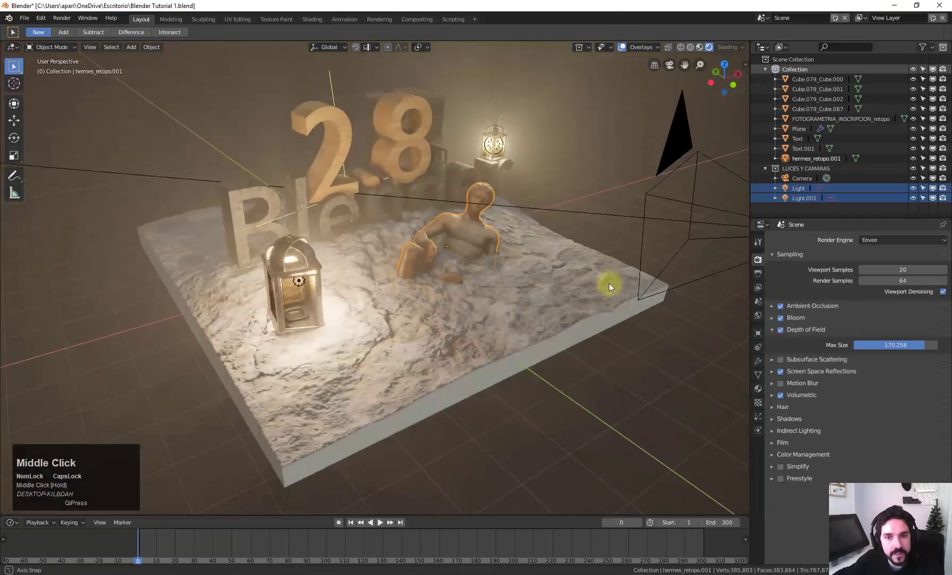
left_click(699, 47)
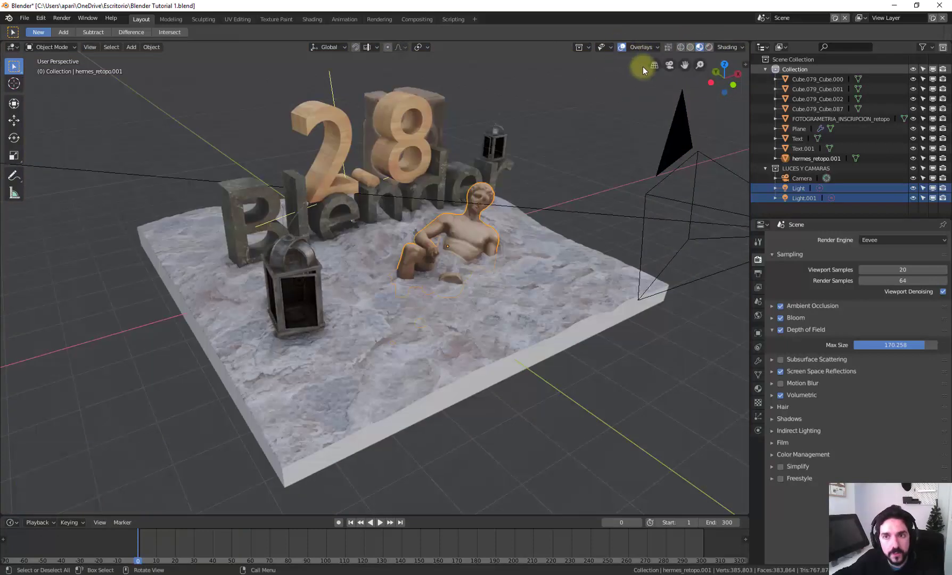
middle_click_drag(471, 178, 510, 208)
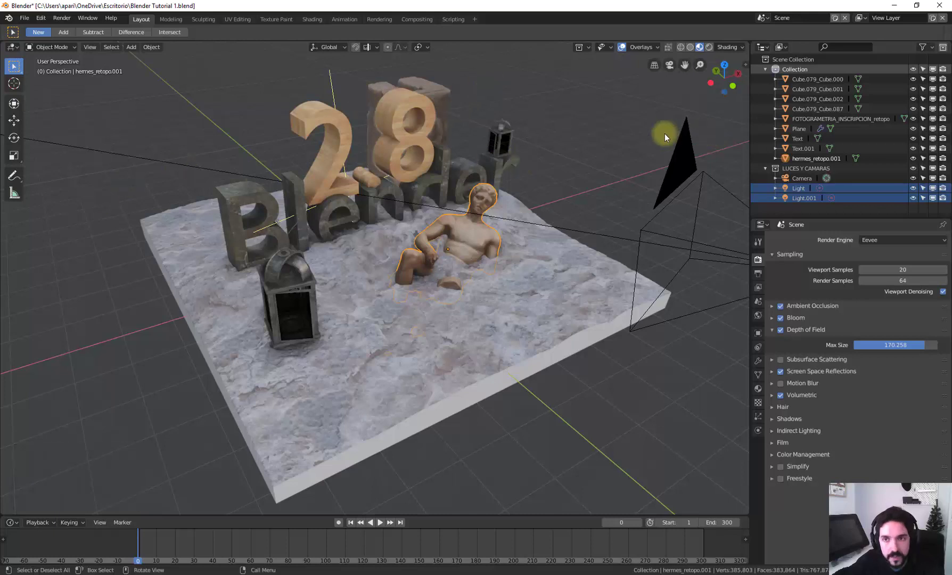
middle_click_drag(659, 144, 647, 154)
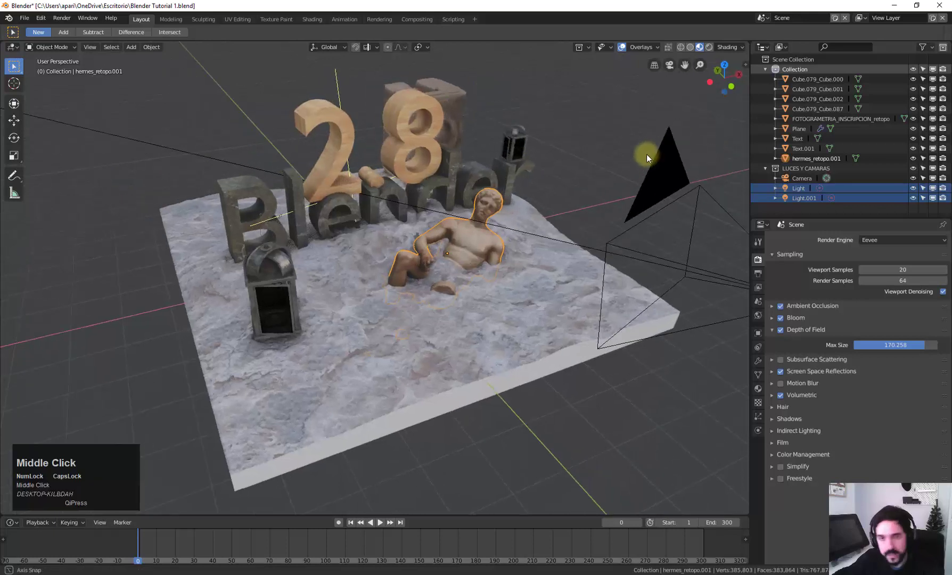
Toggle the Navigate gizmo, the Grid and the X axis overlays, leaving all of them enabled.
left_click(640, 47)
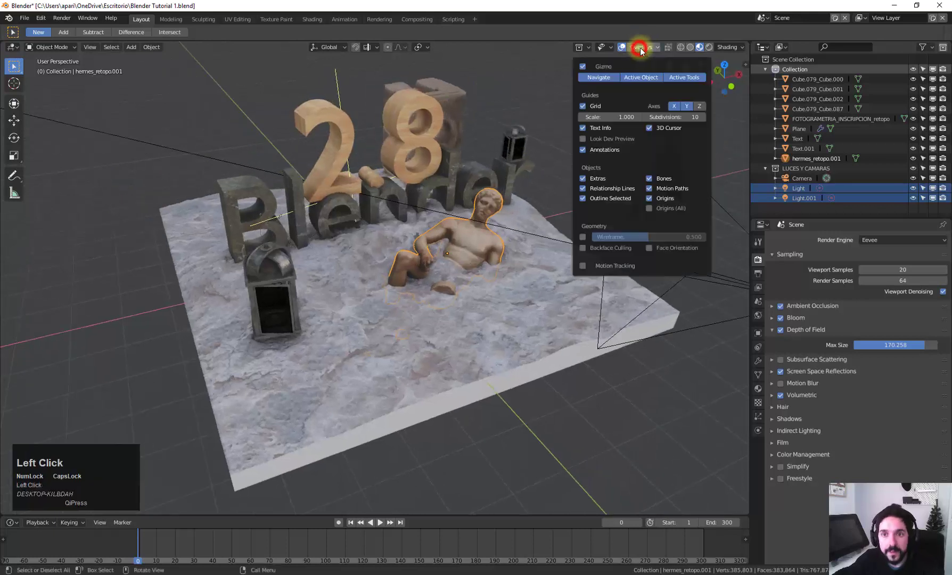
left_click(591, 78)
left_click(592, 80)
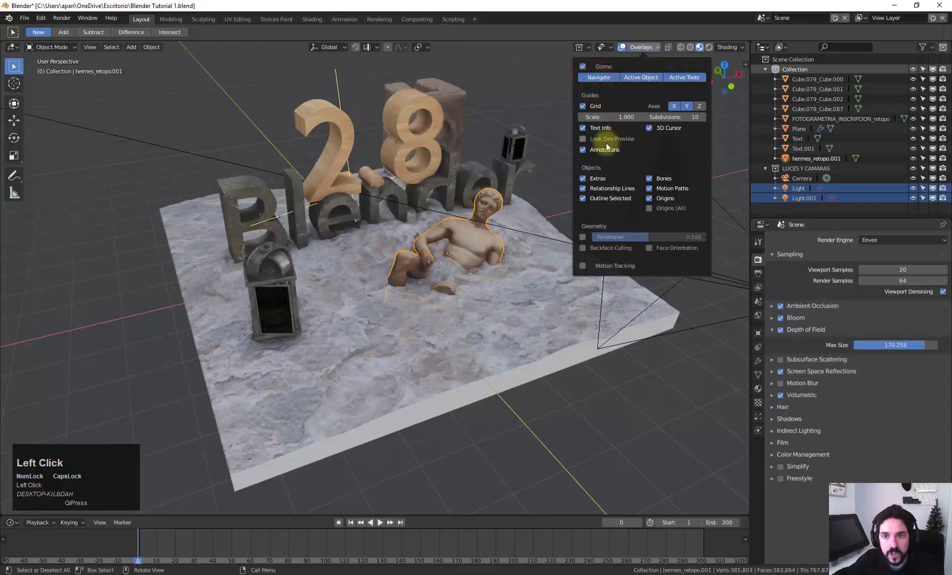
left_click(583, 106)
left_click(582, 106)
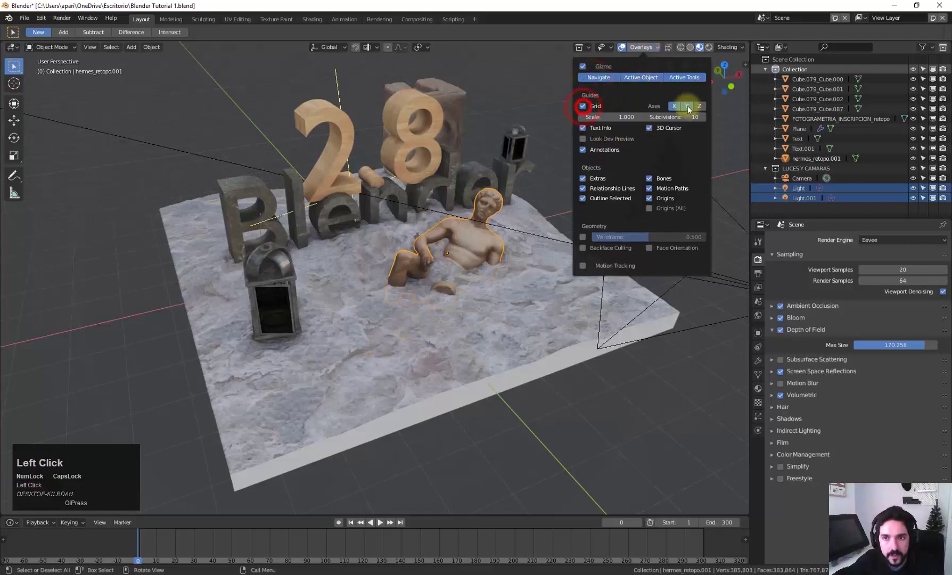
left_click(675, 106)
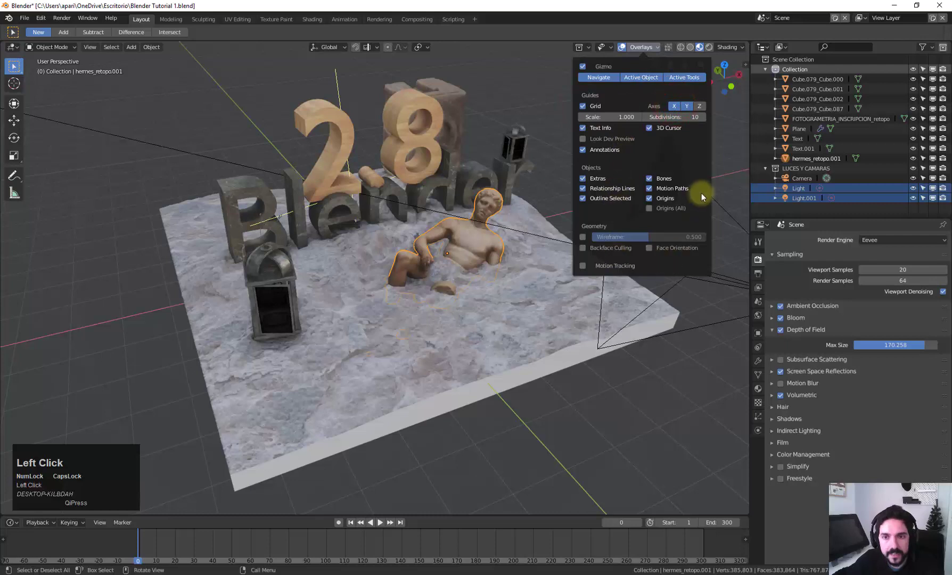
Toggle the Wireframe overlay for the whole scene and again close to the statue, leaving it disabled.
left_click(637, 46)
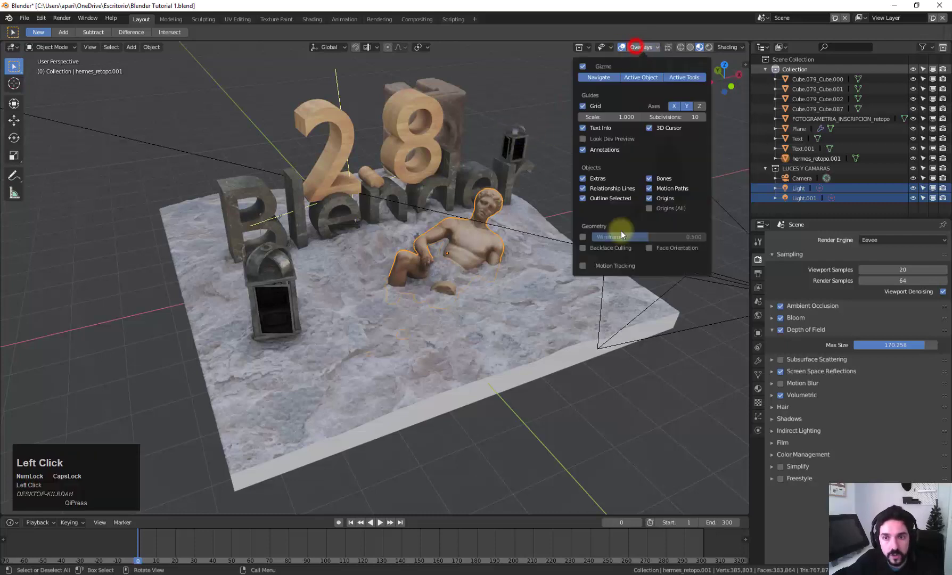
left_click(582, 237)
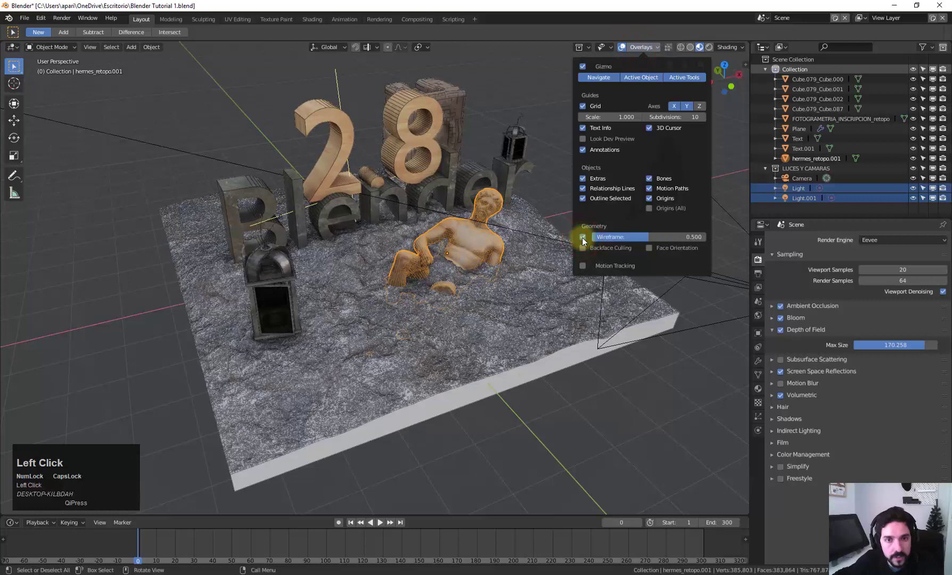
left_click(582, 237)
scroll(416, 189, "up", 4)
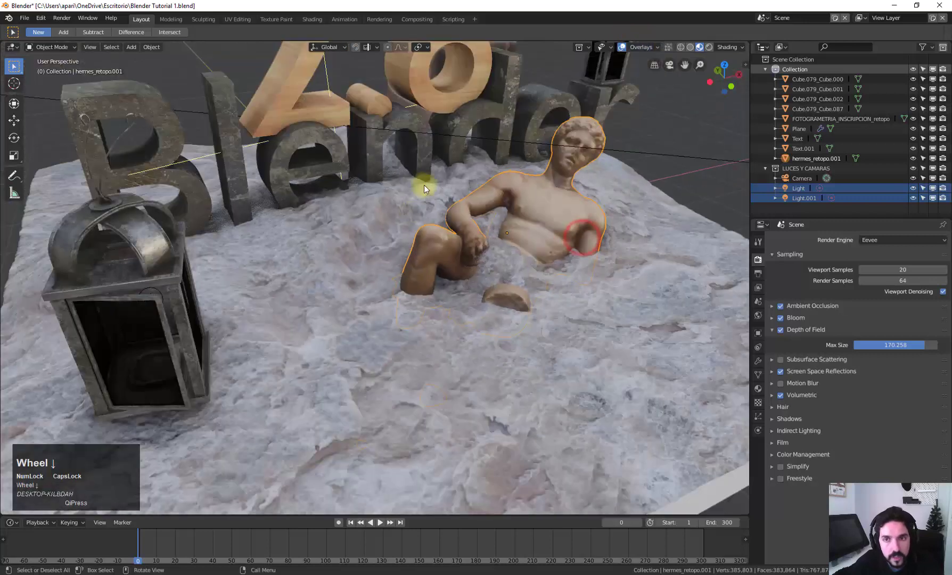
middle_click_drag(424, 184, 451, 173)
left_click(656, 47)
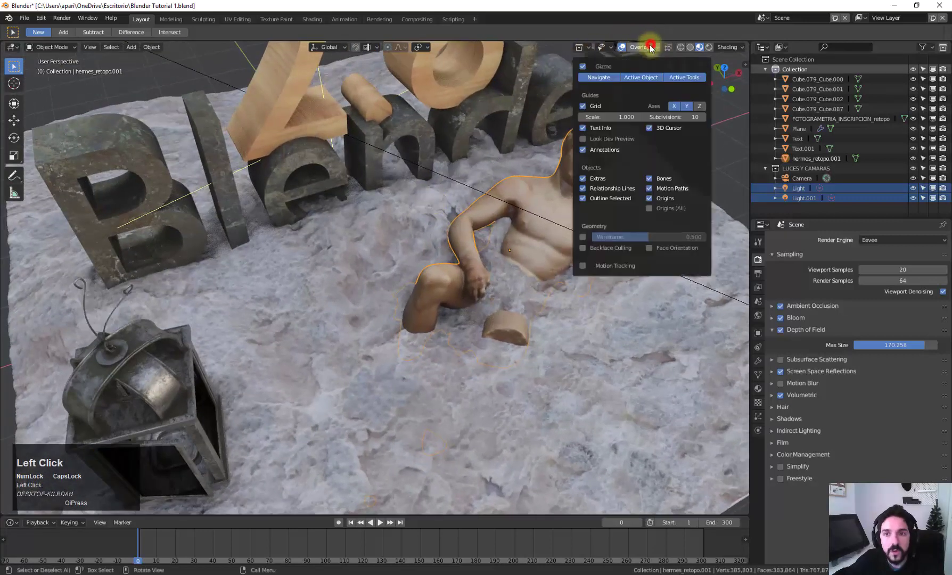
left_click(581, 237)
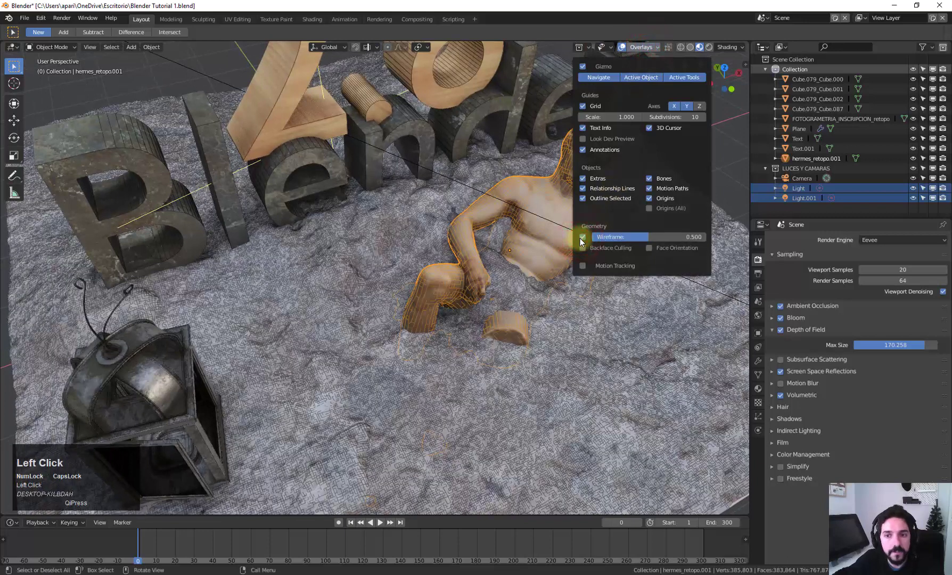
left_click(583, 237)
Try the Face Orientation, Backface Culling and Origins (All) overlays one after another, leaving all three disabled.
left_click(650, 248)
left_click(650, 250)
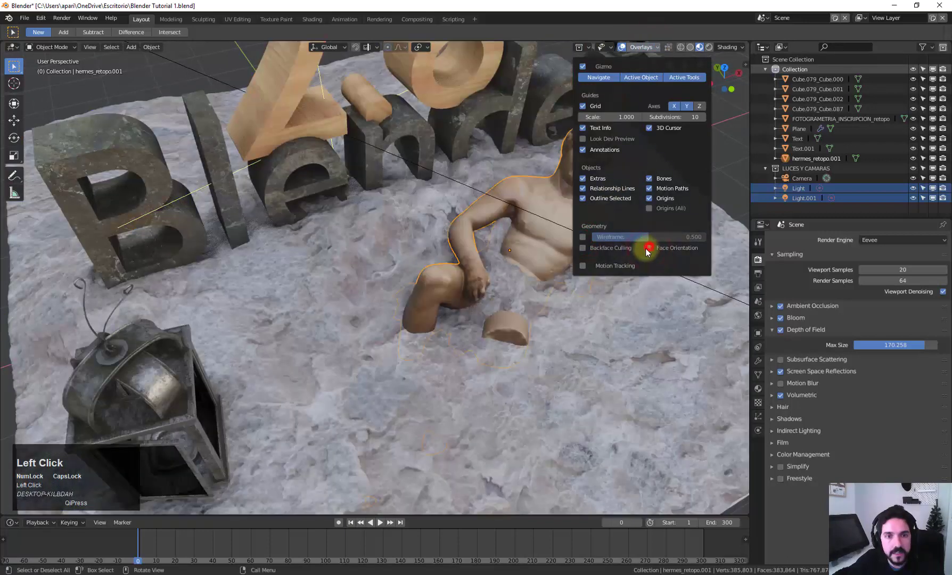
left_click(583, 250)
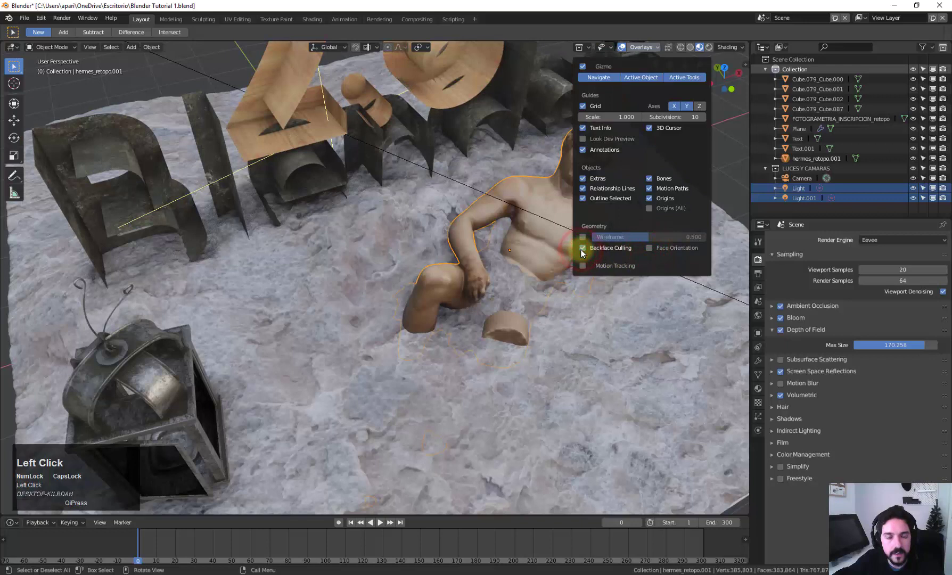
left_click(583, 248)
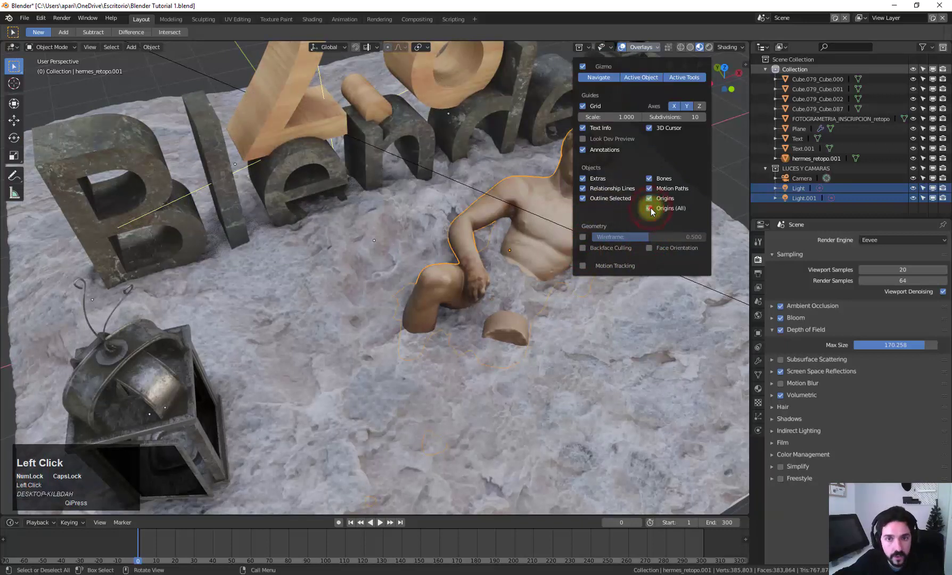
scroll(684, 139, "down", 1)
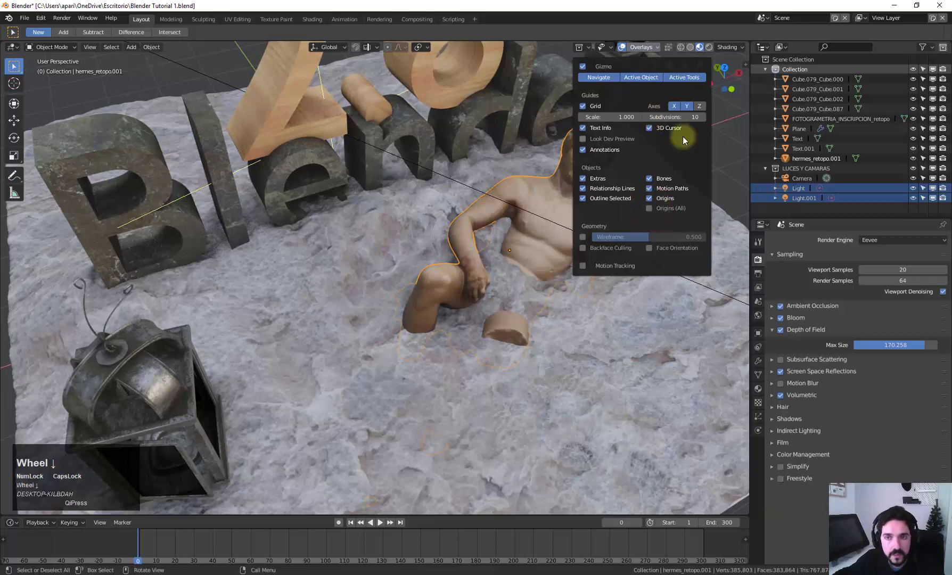
left_click(725, 160)
Toggle X-ray display on and off with the whole scene in view.
scroll(725, 160, "down", 6)
middle_click_drag(704, 160, 680, 128)
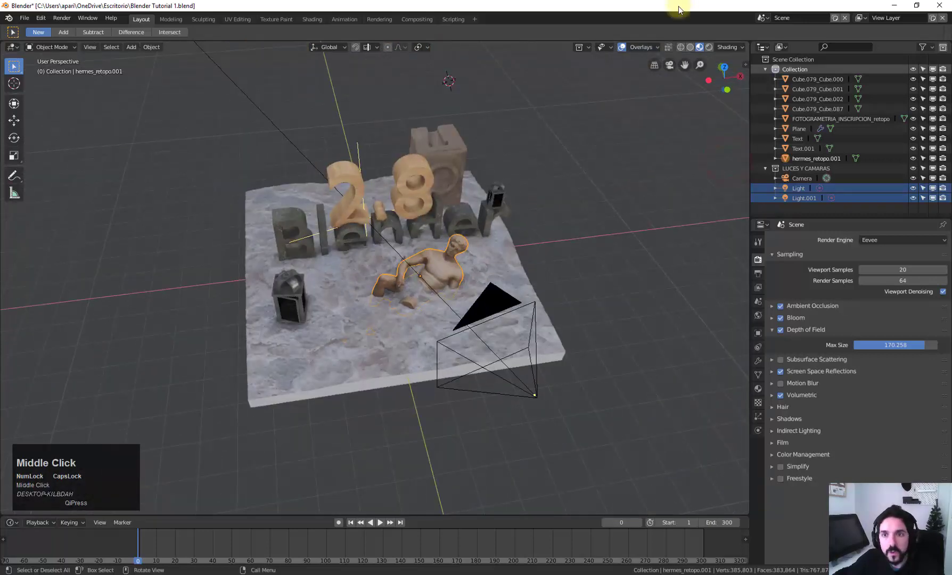
left_click(669, 48)
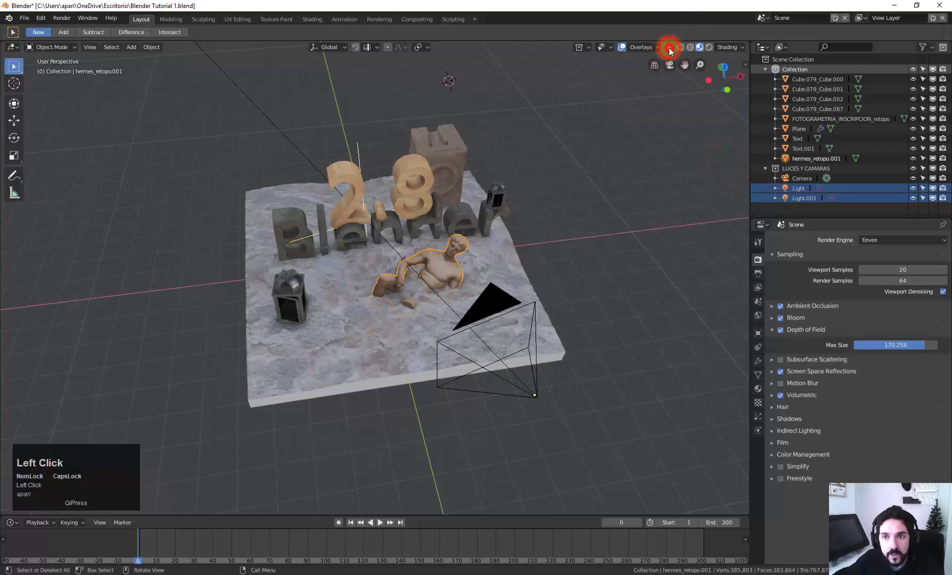
left_click(670, 49)
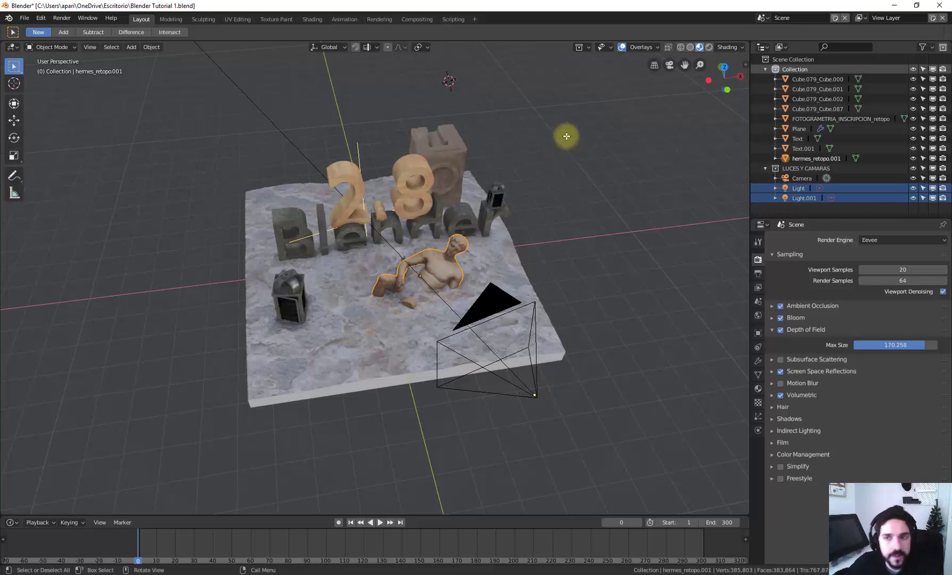
Switch the viewport to solid shading and examine the untextured letters, lanterns and statue.
left_click(690, 47)
middle_click_drag(687, 66, 684, 240)
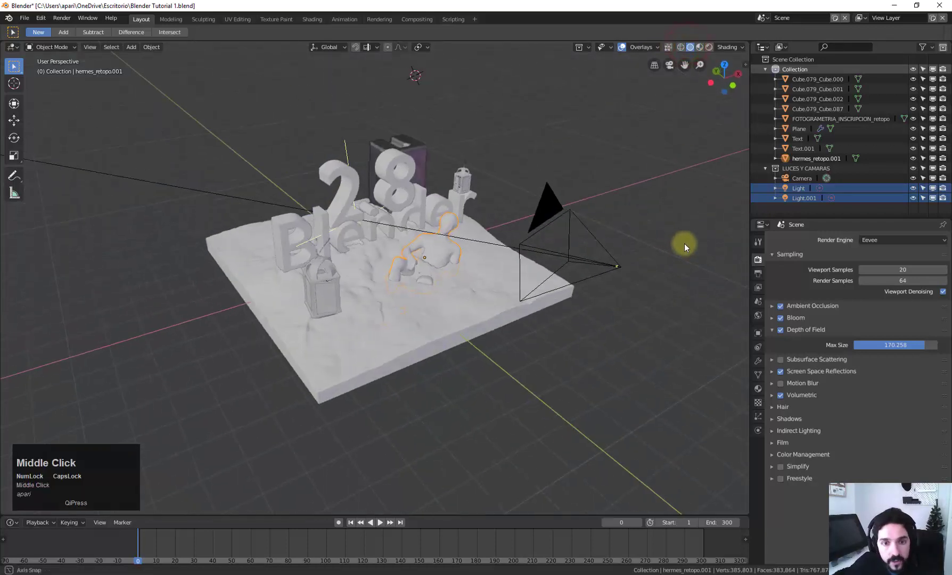
scroll(508, 234, "up", 3)
middle_click_drag(509, 234, 588, 228)
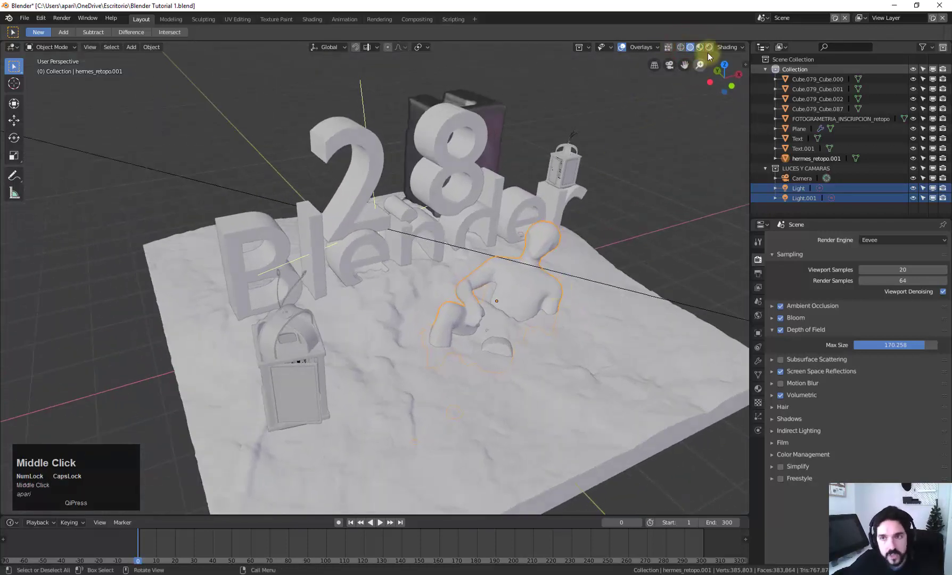
Select the Blender lettering and examine up close how its letters blend together and meet the ground in solid shading.
left_click(730, 46)
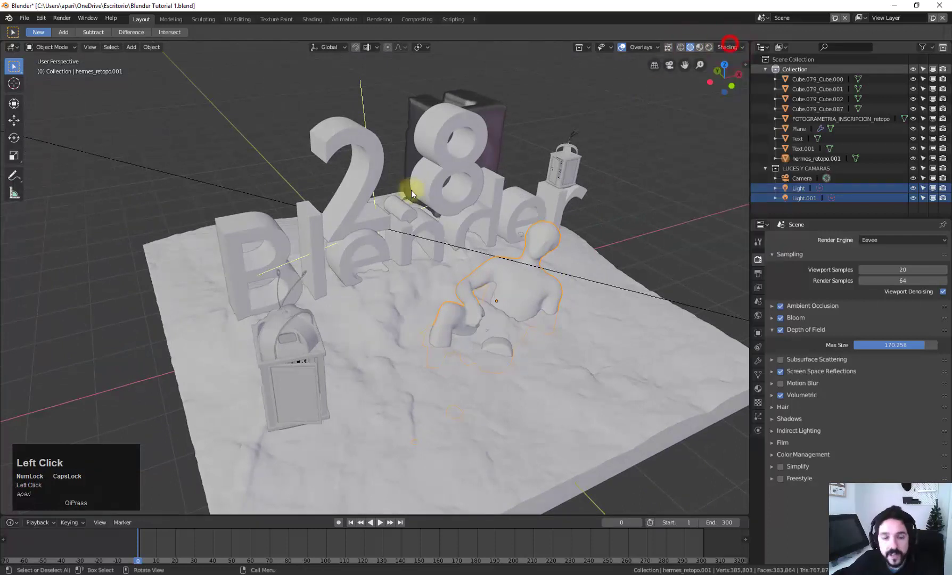
mouse_move(403, 187)
middle_mouse_down()
mouse_move(461, 260)
mouse_move(527, 214)
middle_mouse_up()
left_click(528, 213)
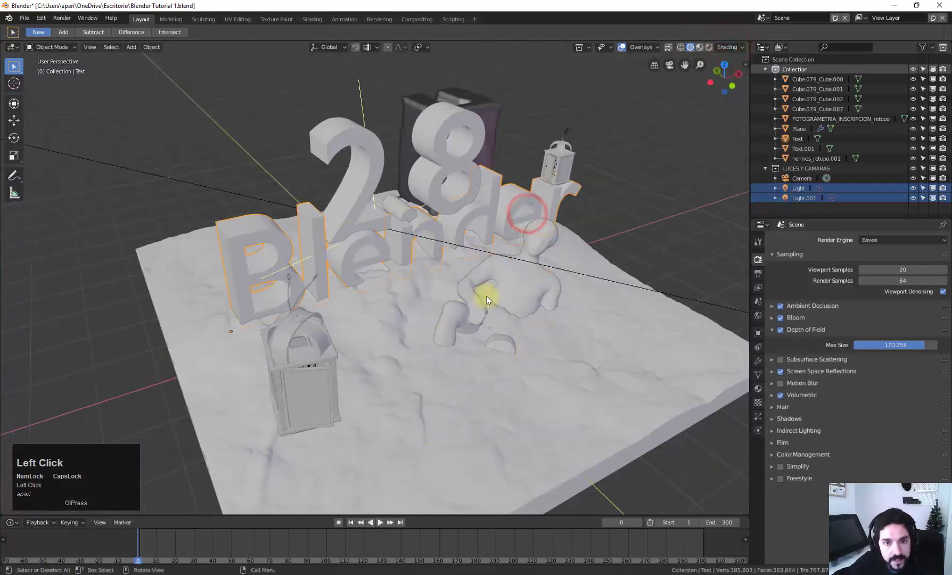
middle_click_drag(486, 296, 470, 300)
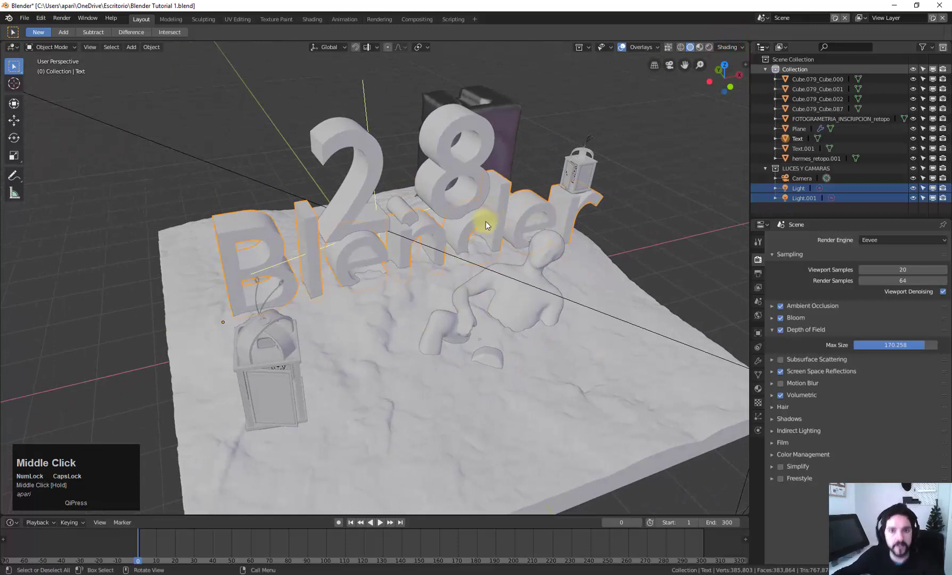
scroll(423, 198, "up", 4)
middle_click_drag(489, 371, 482, 309)
scroll(482, 310, "up", 2)
left_click(515, 158)
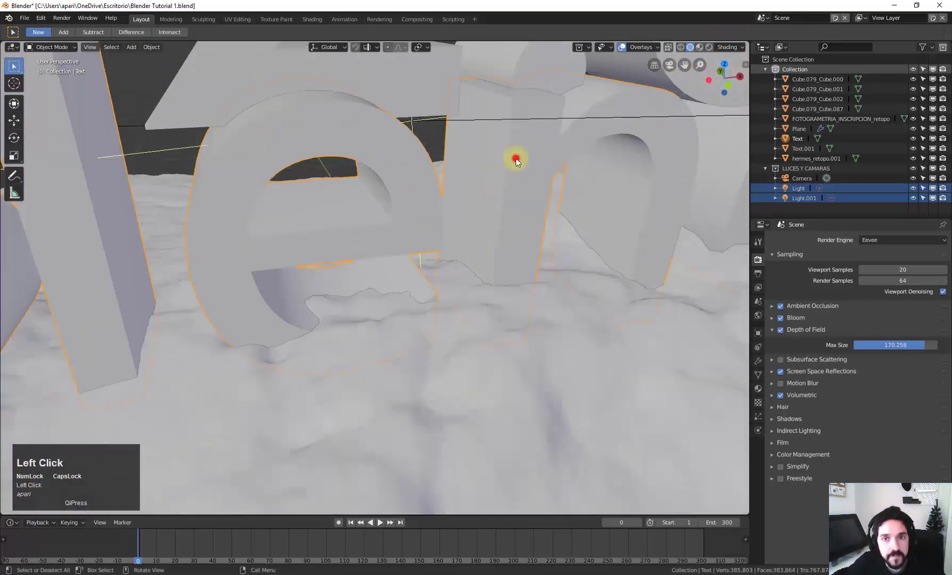
left_click(513, 224)
scroll(398, 362, "down", 1)
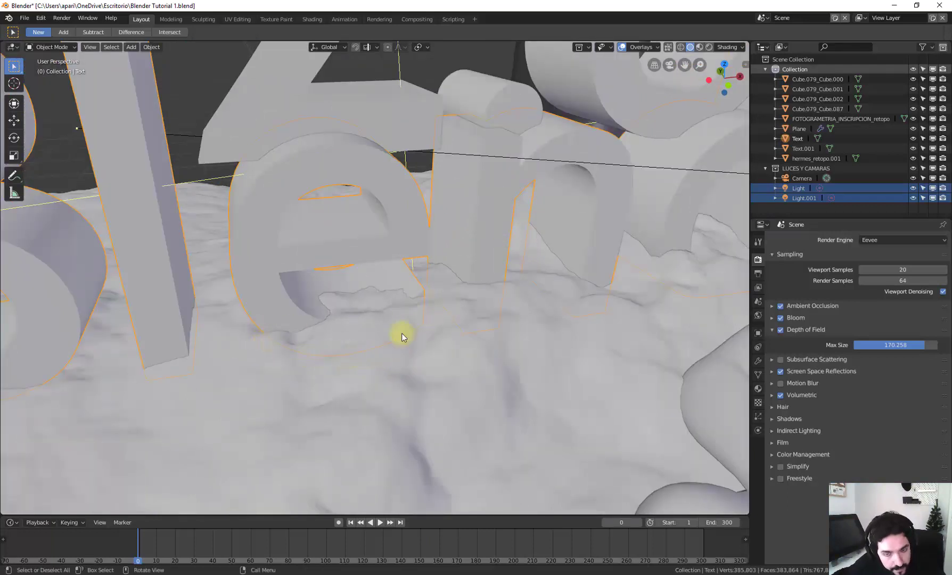
Set the solid shading colour to Random so each object gets its own colour.
scroll(678, 290, "down", 4)
scroll(443, 331, "up", 2)
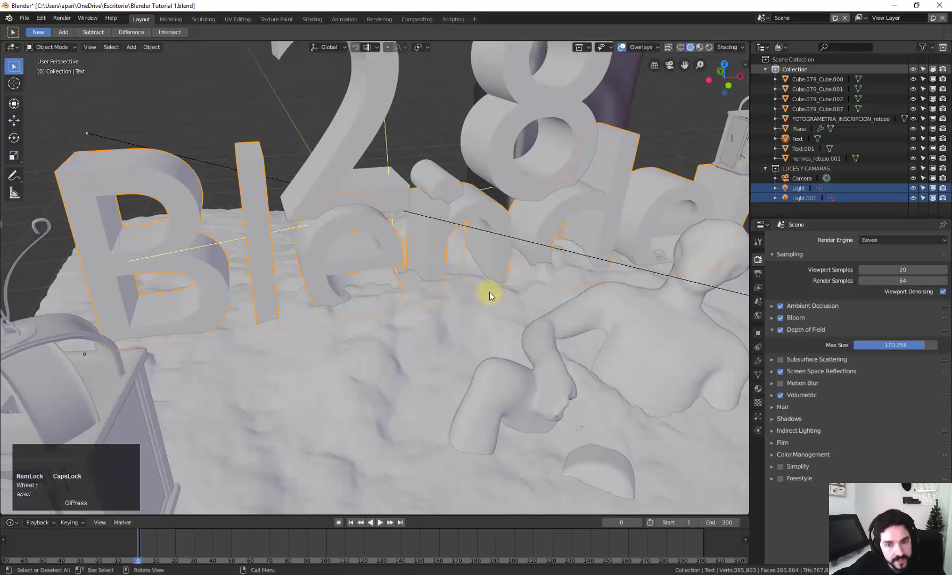
scroll(505, 293, "down", 5)
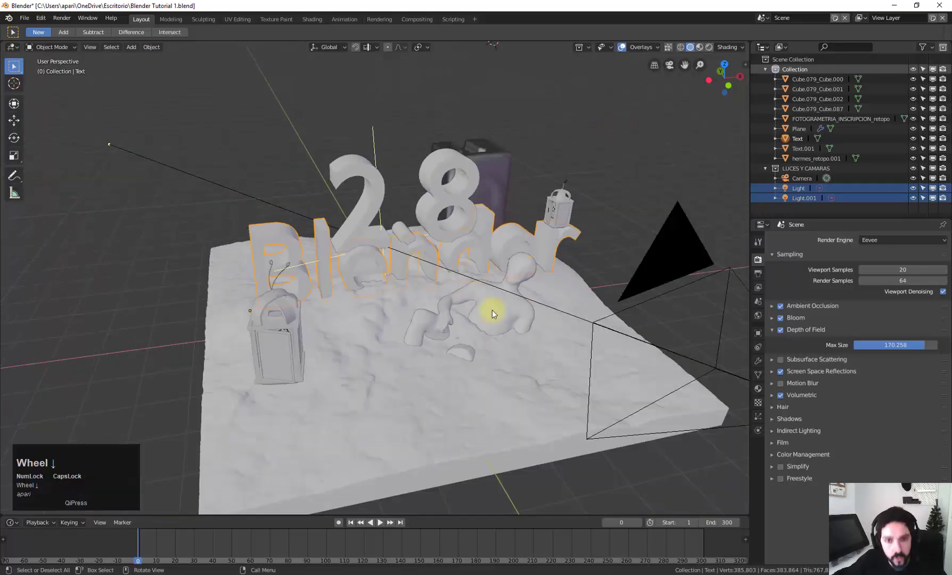
scroll(465, 334, "up", 3)
middle_click_drag(465, 333, 506, 351, "shift")
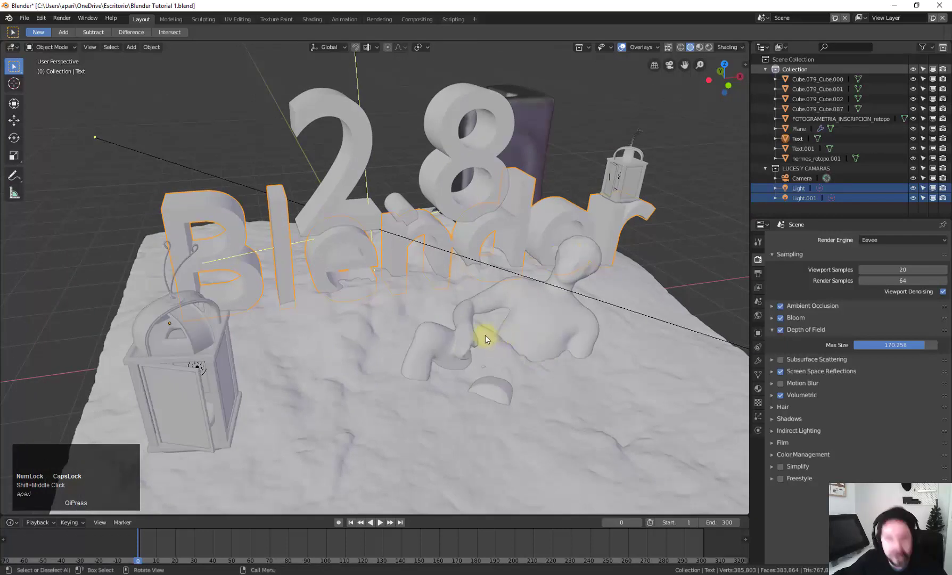
scroll(485, 336, "down", 3)
scroll(629, 161, "up", 3)
left_click(743, 46)
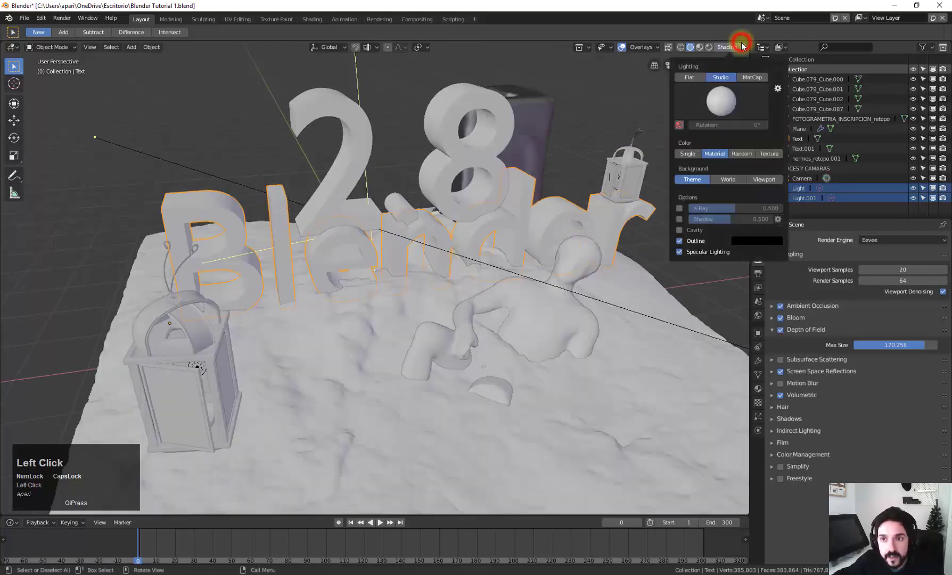
left_click(743, 154)
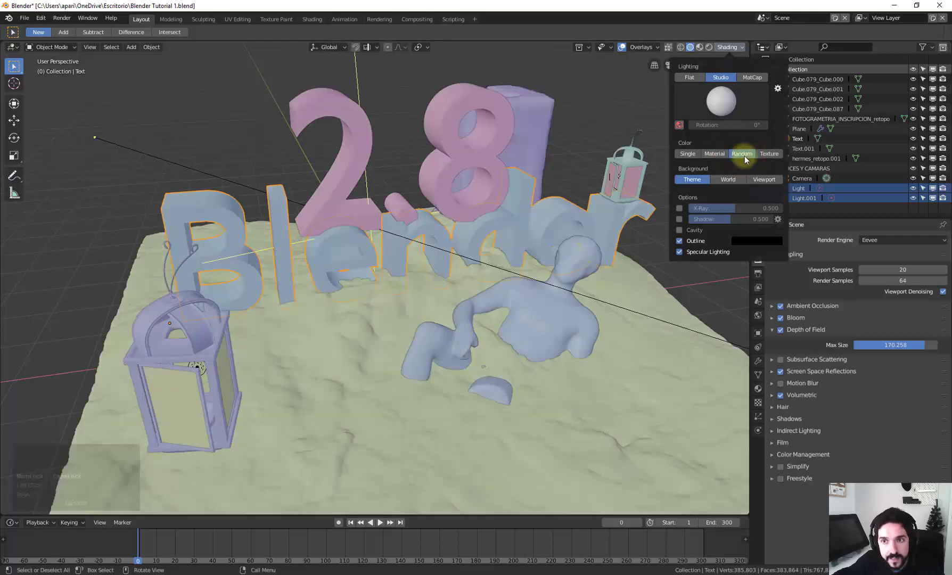
Examine the randomly coloured objects, selecting the 2.8 text, the block behind it and the two lanterns in turn.
scroll(507, 210, "down", 4)
mouse_move(507, 210)
middle_mouse_down()
mouse_move(511, 307)
mouse_move(532, 312)
mouse_move(494, 316)
mouse_move(579, 313)
mouse_move(539, 317)
middle_mouse_up()
scroll(506, 305, "up", 2)
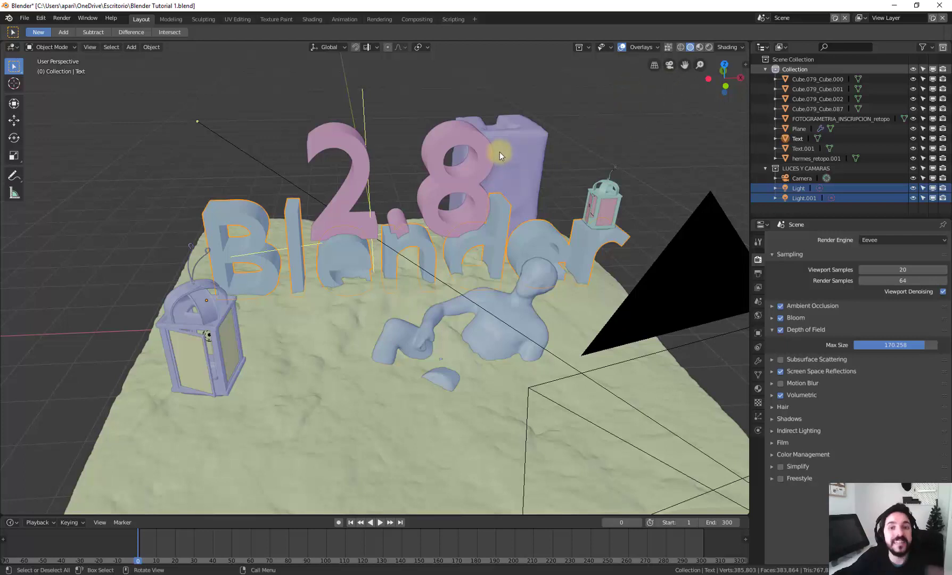
left_click(351, 131)
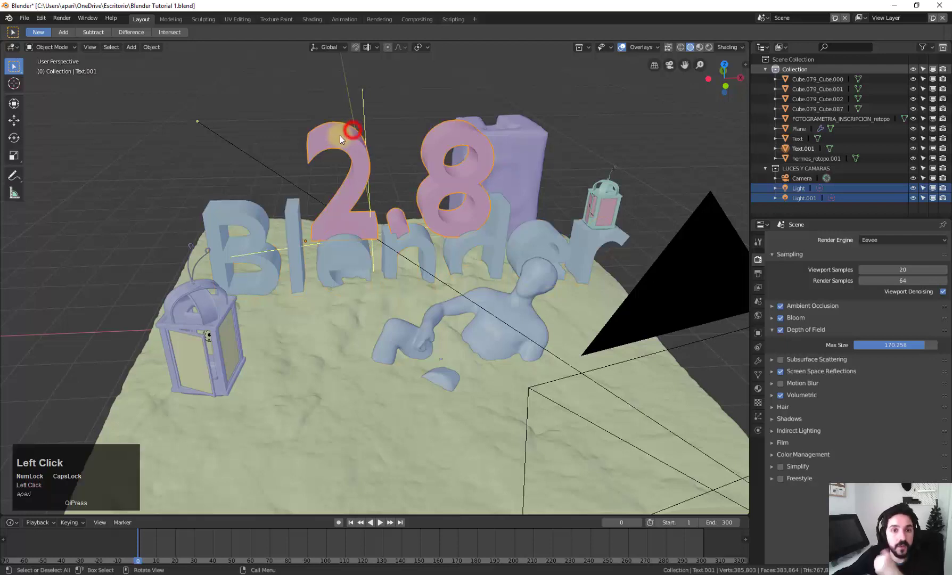
left_click(512, 123)
left_click(601, 197)
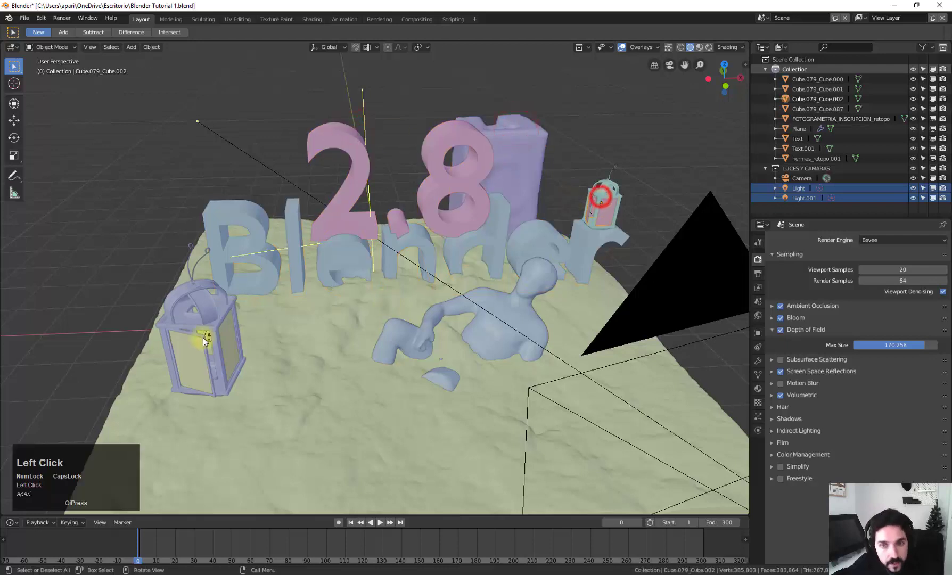
left_click(224, 324)
Set the solid shading colour to Single for all objects.
left_click(728, 47)
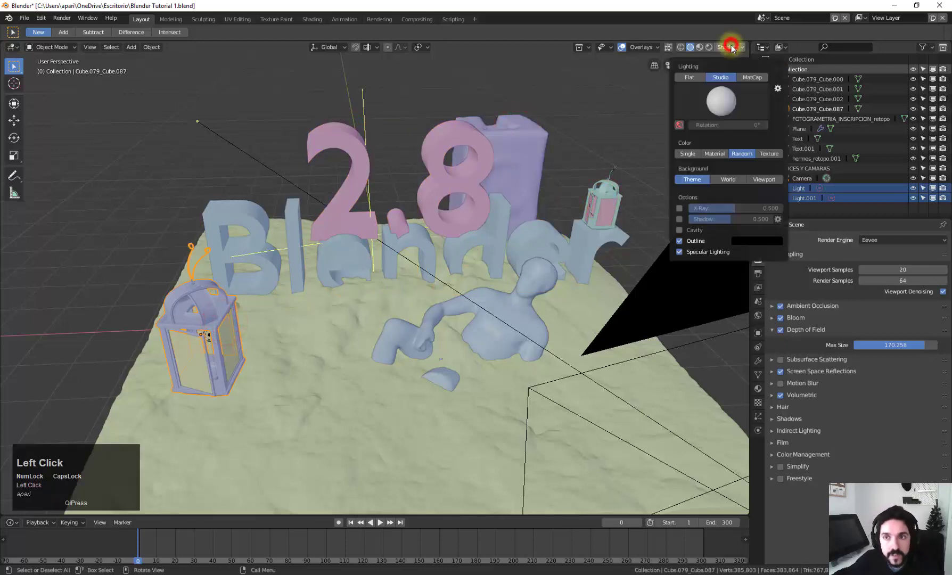
left_click(742, 154)
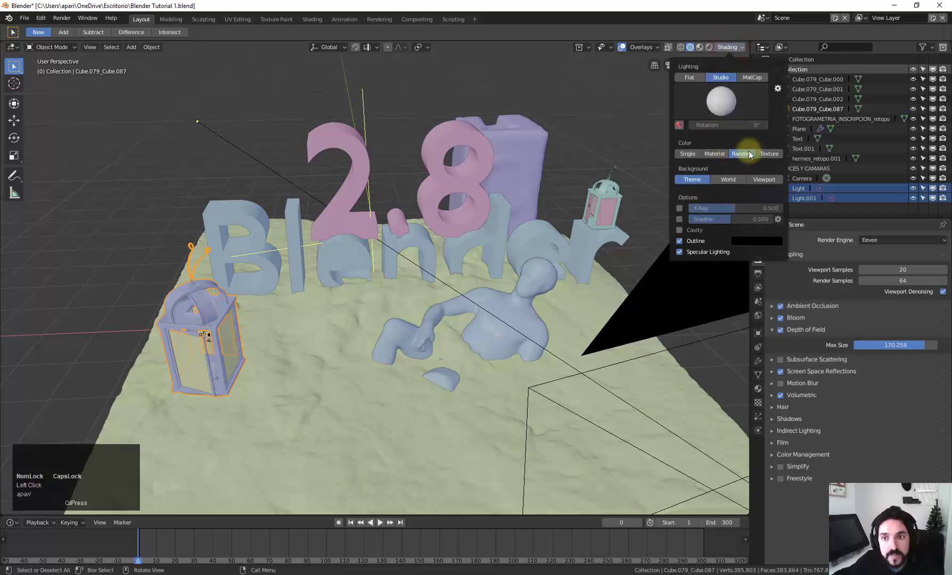
left_click(689, 154)
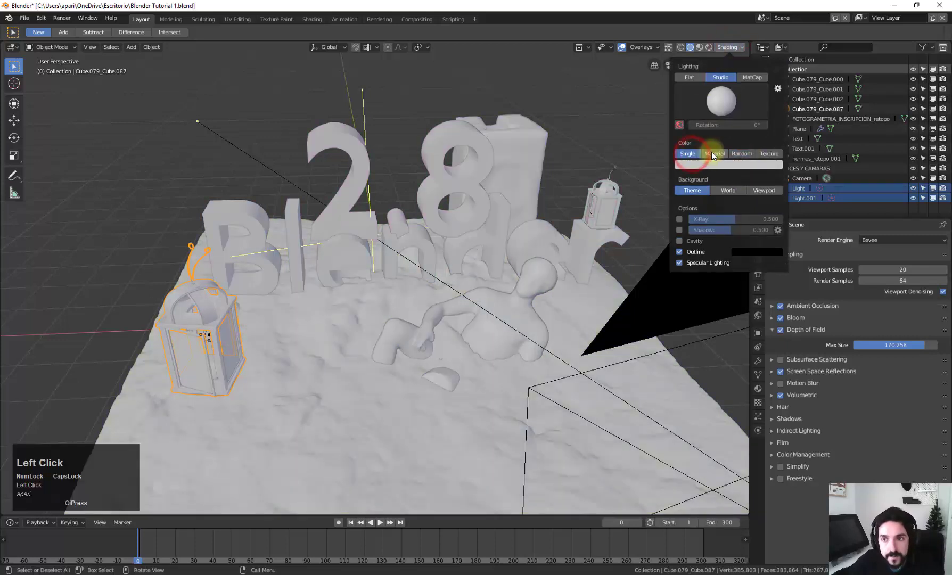
Try the World and Viewport background options for solid shading, then return the background to Theme.
left_click(725, 187)
scroll(519, 159, "down", 4)
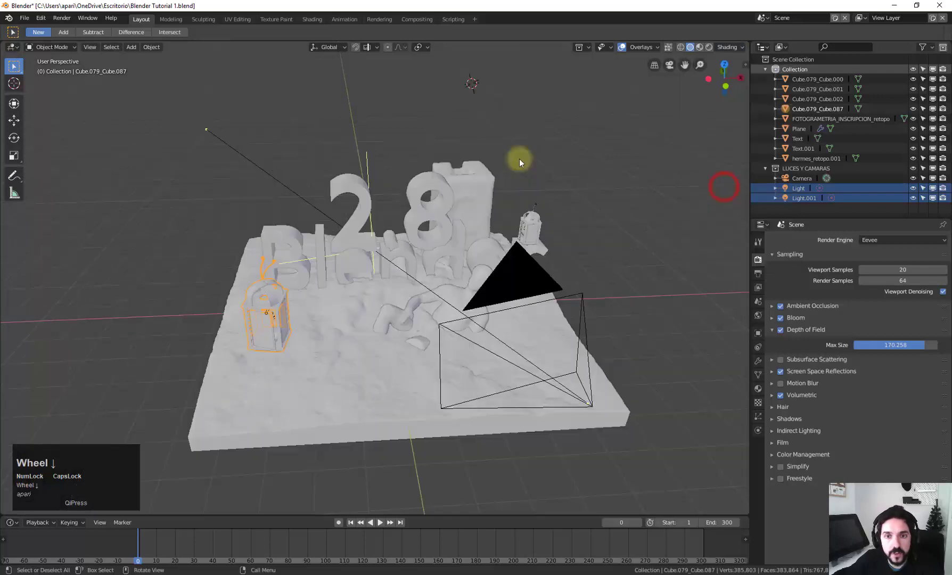
mouse_move(520, 158)
middle_mouse_down()
mouse_move(547, 152)
mouse_move(566, 164)
middle_mouse_up()
left_click(736, 45)
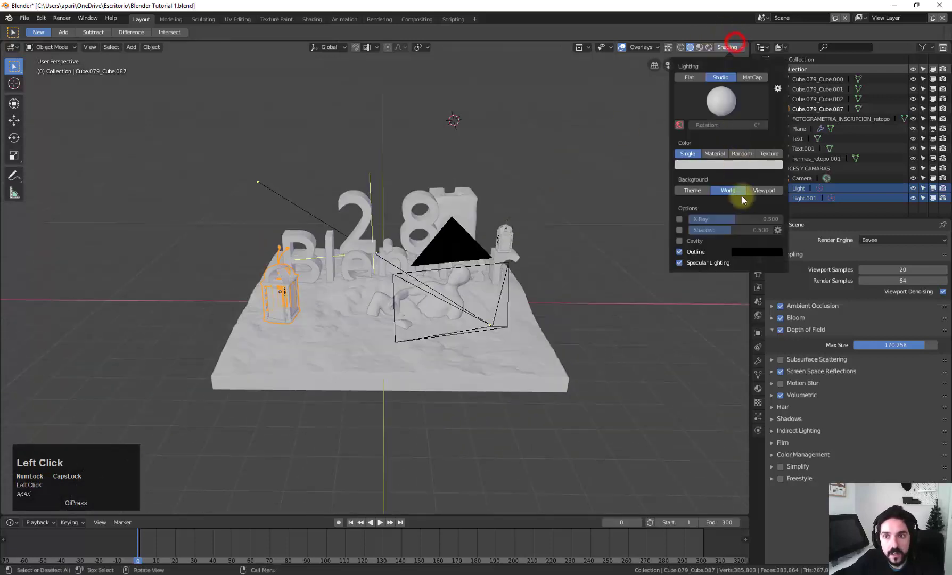
left_click(757, 191)
left_click(687, 190)
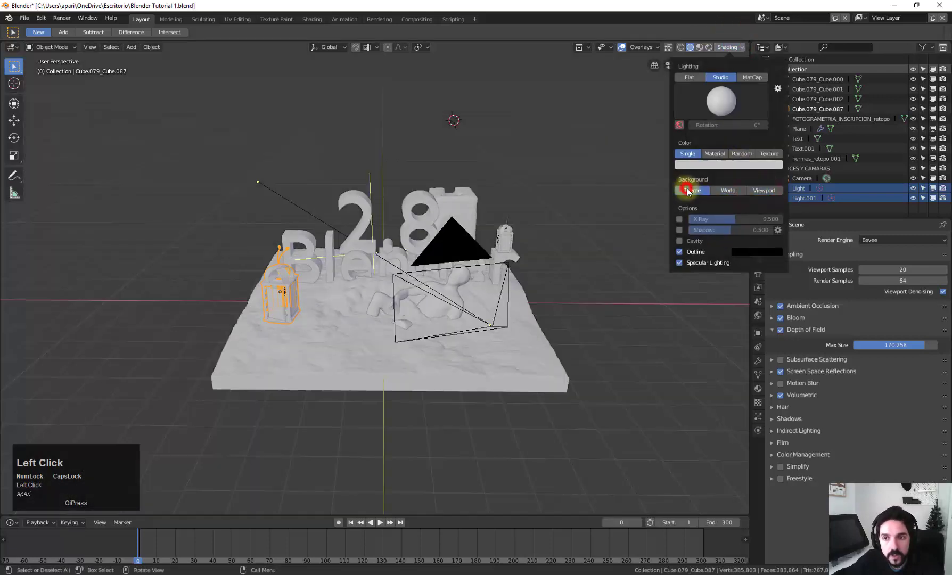
Toggle the X-Ray shading option on and off, leaving it enabled.
scroll(308, 196, "up", 3)
middle_click_drag(308, 196, 362, 202)
left_click(736, 46)
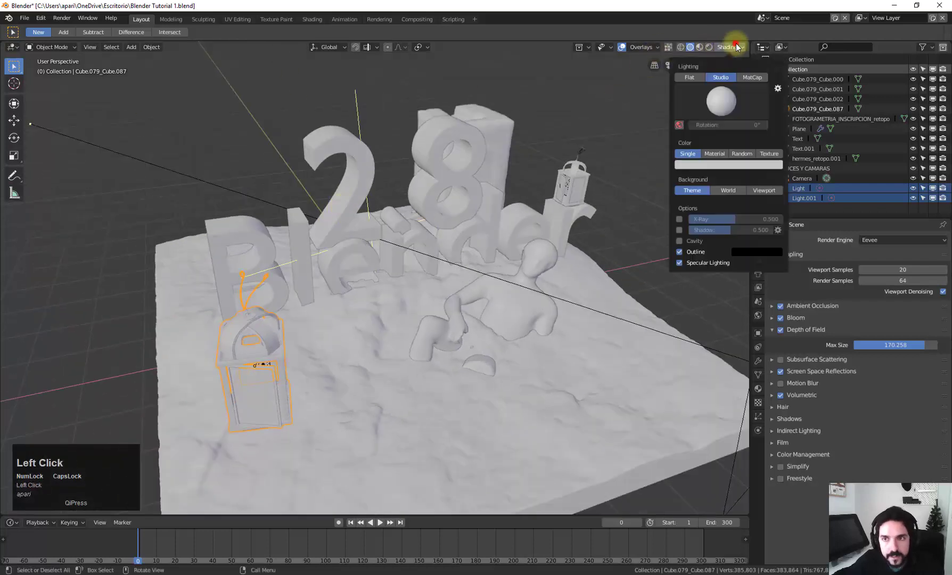
left_click(679, 219)
left_click(679, 219)
left_click(678, 220)
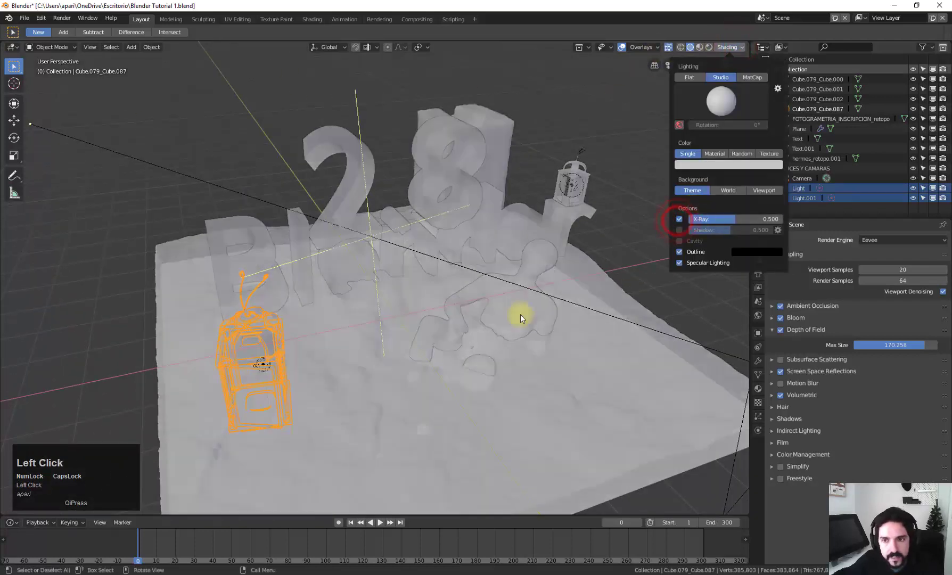
Select the Blender lettering and inspect it through X-ray, briefly entering and leaving Edit Mode.
scroll(372, 299, "up", 3)
mouse_move(372, 300)
middle_mouse_down()
mouse_move(469, 316)
mouse_move(419, 229)
middle_mouse_up()
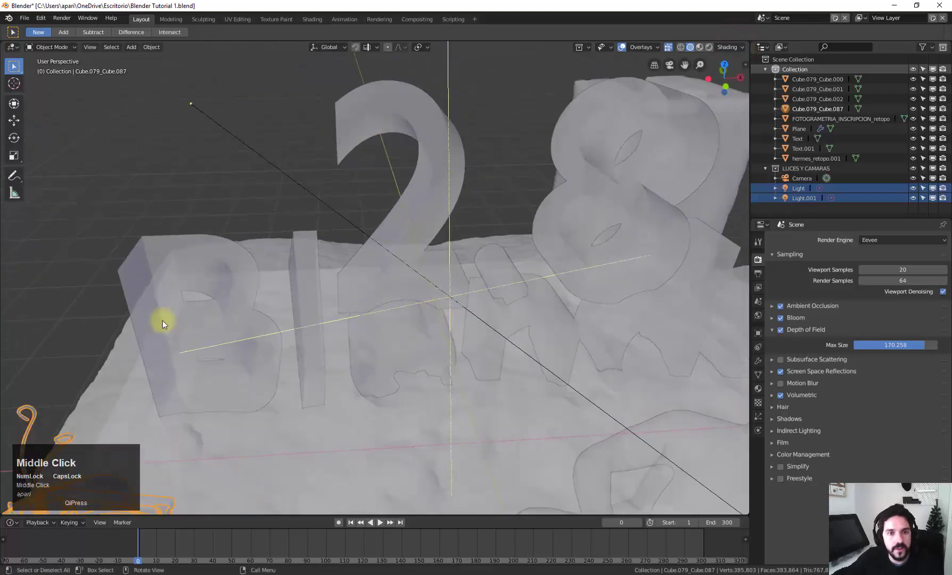
left_click(245, 292)
middle_click_drag(245, 292, 346, 293)
scroll(300, 246, "up", 4)
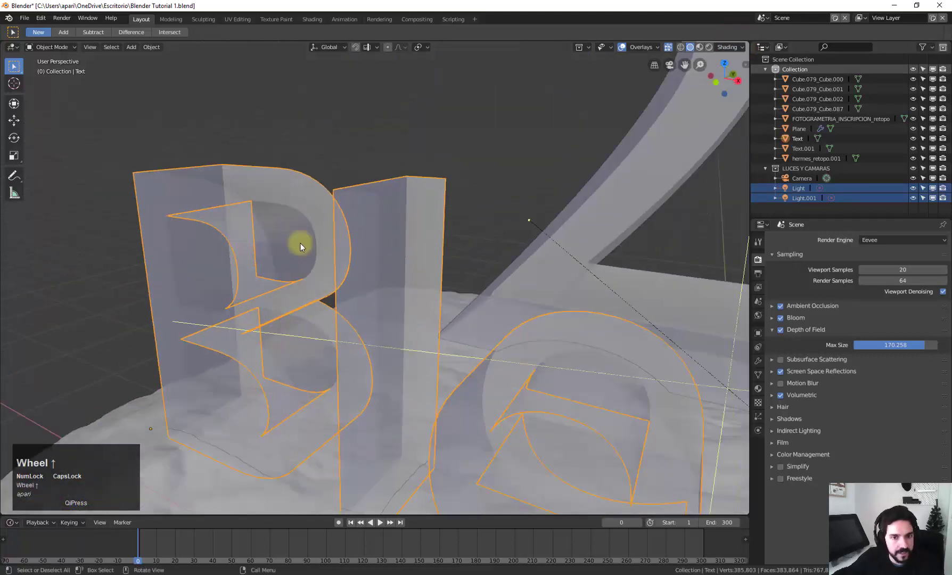
key("Tab")
middle_click_drag(300, 244, 420, 272)
key("Tab")
scroll(414, 261, "down", 2)
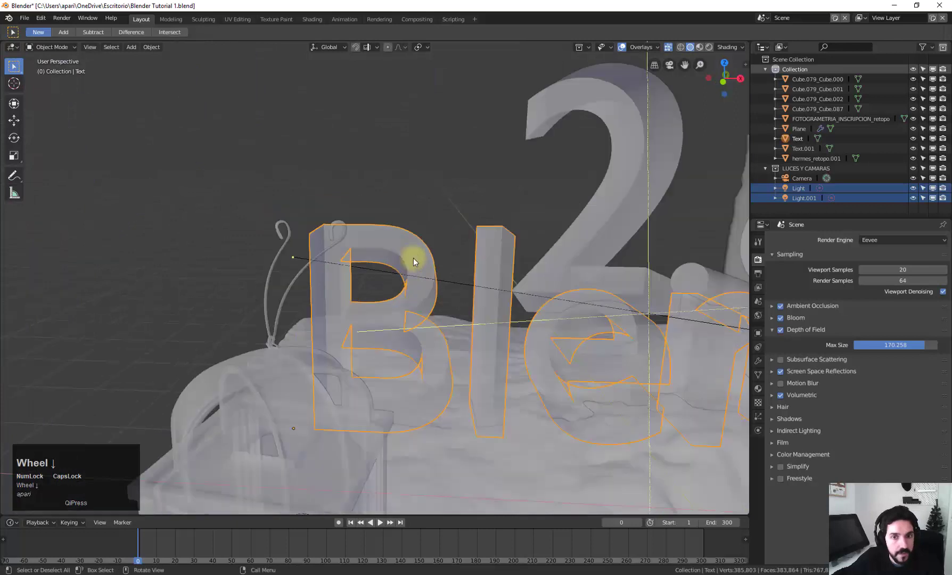
Open the ground plane in Edit Mode and select all of its geometry.
scroll(414, 261, "down", 2)
middle_click_drag(421, 320, 367, 282)
scroll(378, 373, "down", 3)
middle_click_drag(368, 282, 465, 334)
left_click(397, 339)
key("Tab")
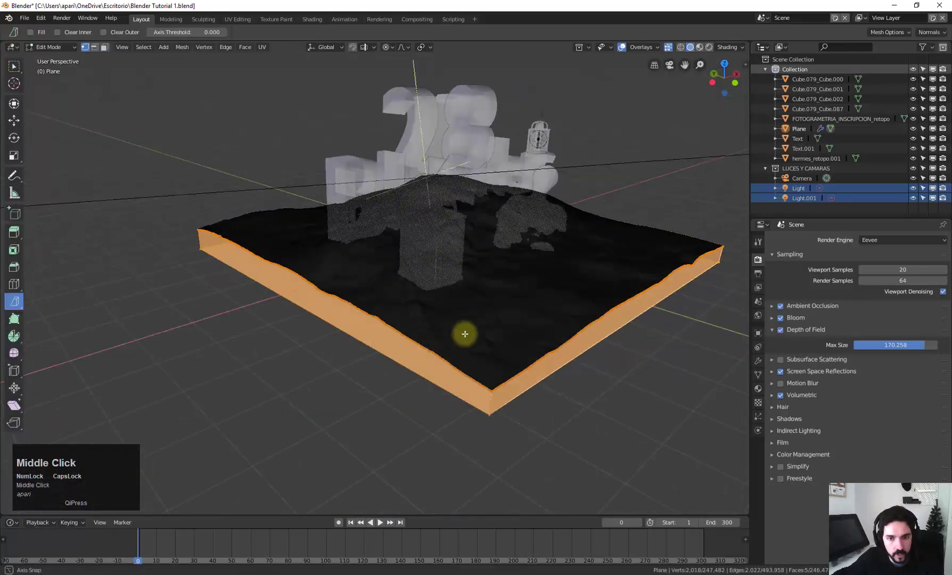
key("a")
middle_click_drag(513, 276, 467, 304, "shift")
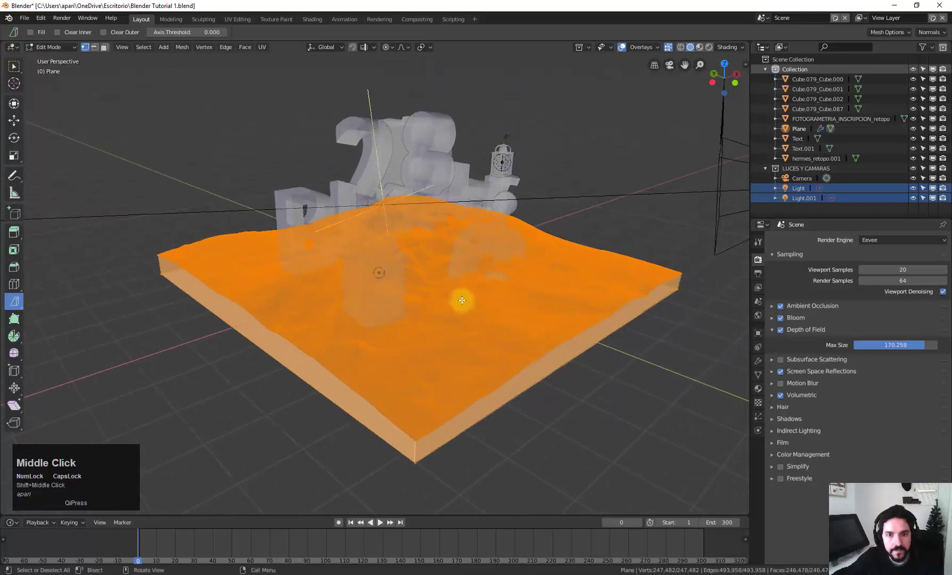
Examine the selected ground mesh through X-ray, then return to Object Mode and view it from the opposite side.
scroll(491, 247, "up", 4)
middle_click_drag(547, 331, 435, 245)
scroll(435, 245, "down", 4)
key("Tab")
middle_click_drag(400, 276, 453, 334)
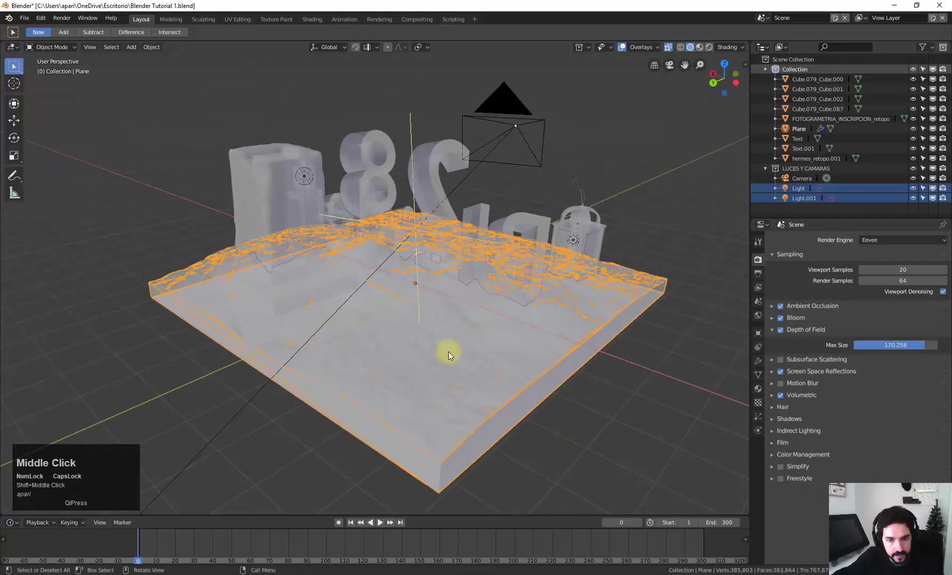
Put the ground plane back into Edit Mode and examine the objects showing through its mesh from several angles.
key("Tab")
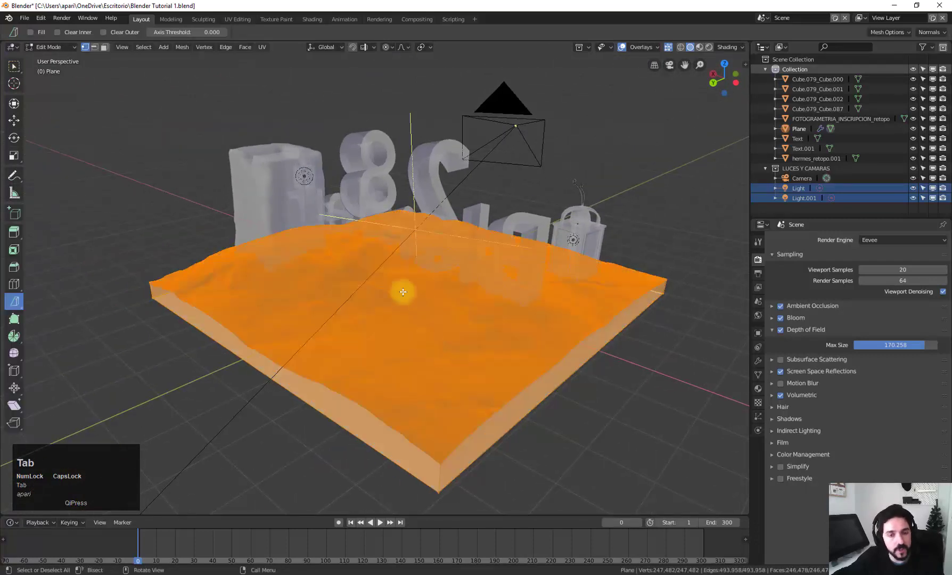
scroll(398, 294, "up", 3)
middle_click_drag(376, 299, 491, 313)
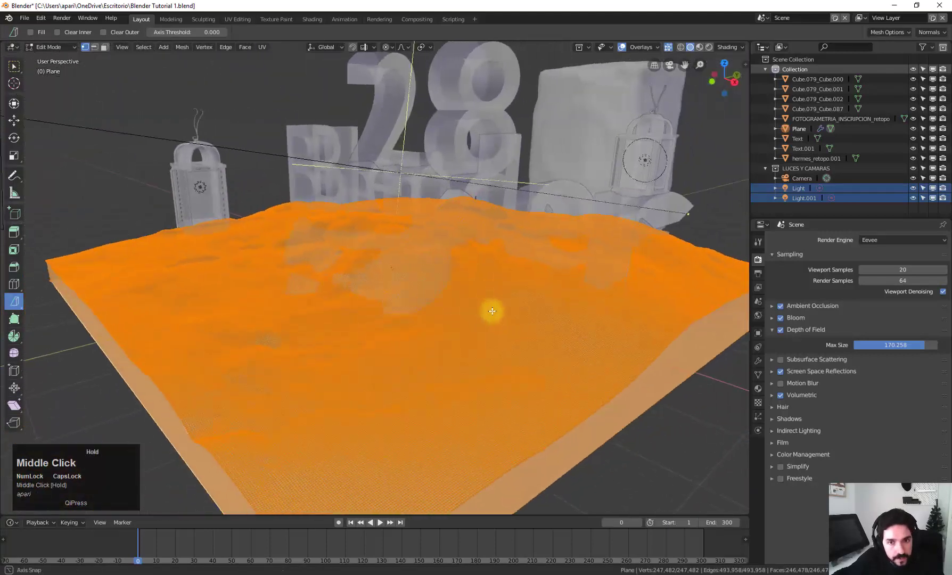
scroll(367, 268, "up", 3)
middle_click_drag(367, 268, 442, 302, "shift")
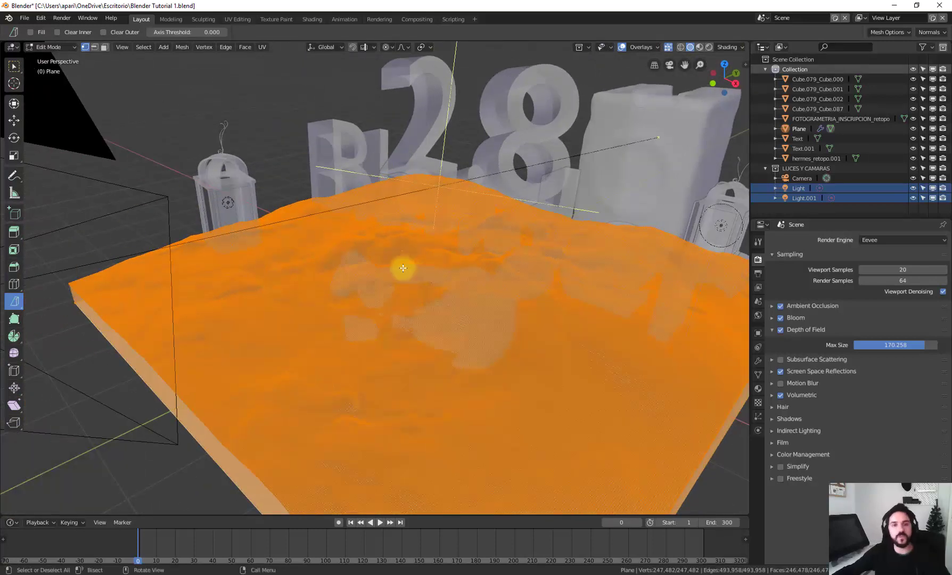
middle_click_drag(397, 272, 444, 279)
scroll(404, 244, "down", 5)
scroll(384, 163, "up", 3)
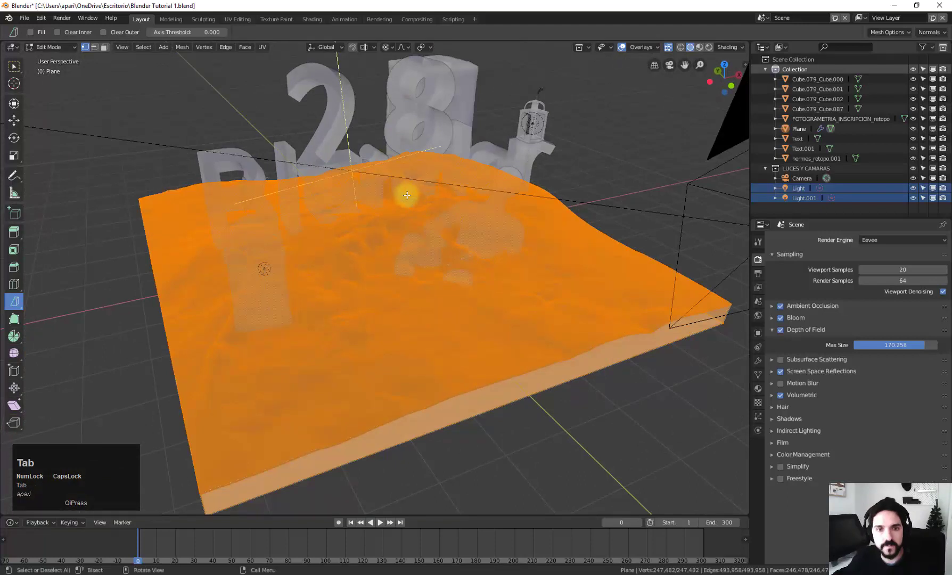
Disable the X-Ray shading option with the scene in Object Mode.
left_click(735, 47)
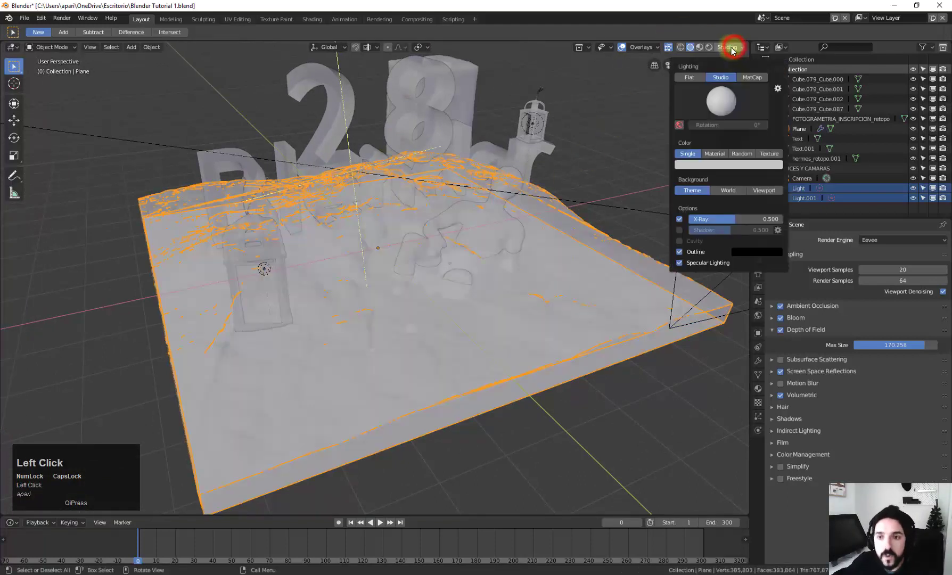
left_click(680, 219)
middle_click_drag(487, 202, 572, 170)
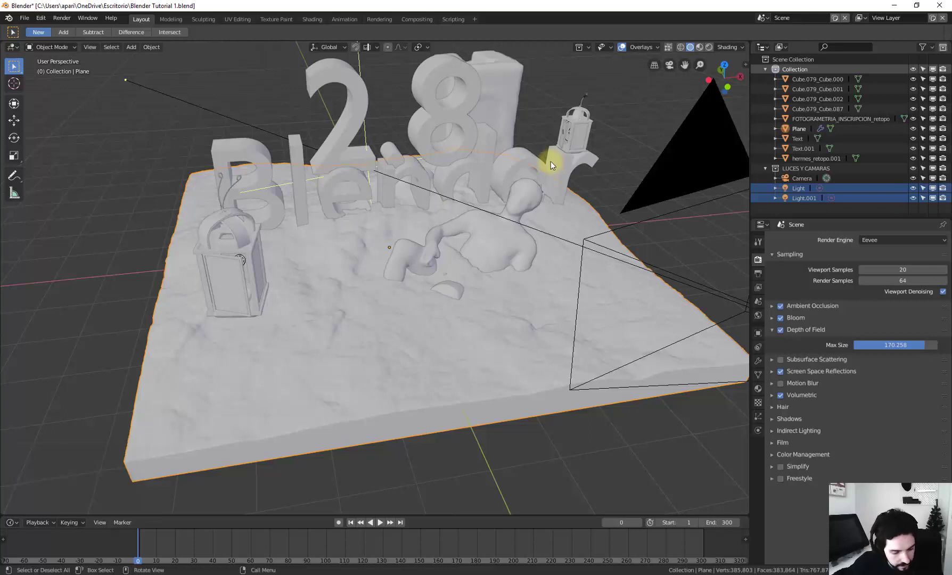
Switch the viewport to Rendered shading.
left_click(357, 248)
key("z")
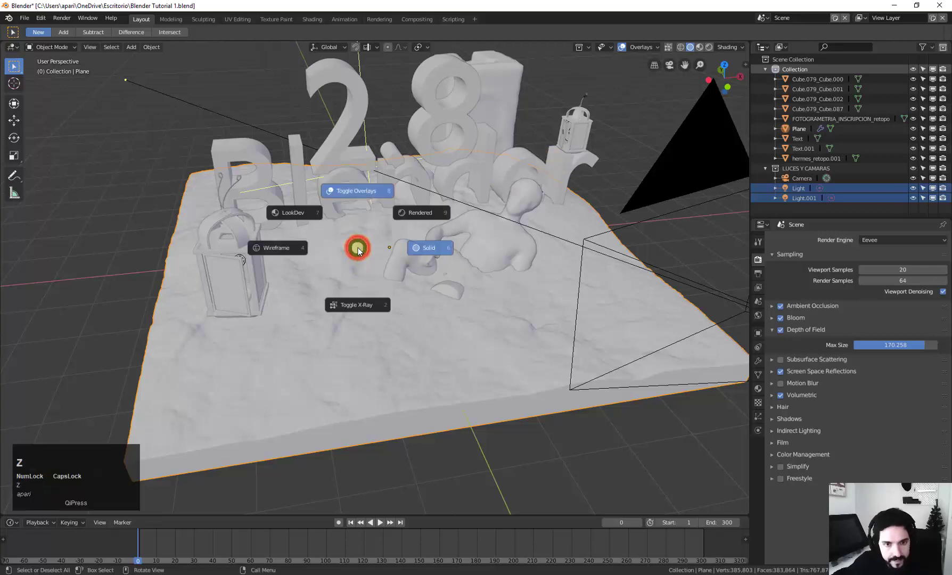
left_click(421, 213)
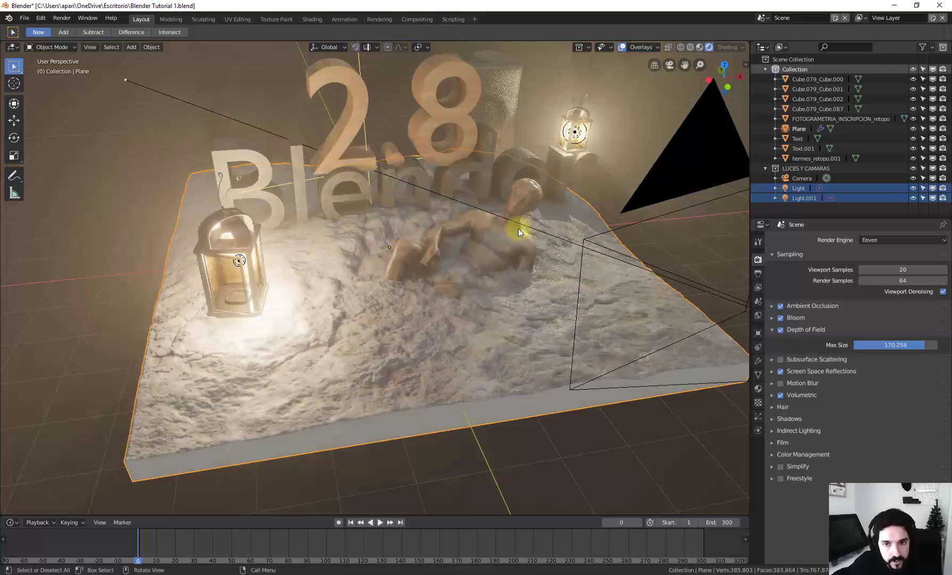
Switch the viewport from Rendered to Solid shading.
mouse_move(477, 277)
middle_mouse_down()
mouse_move(415, 272)
mouse_move(429, 261)
middle_mouse_up()
key("z")
left_click(480, 271)
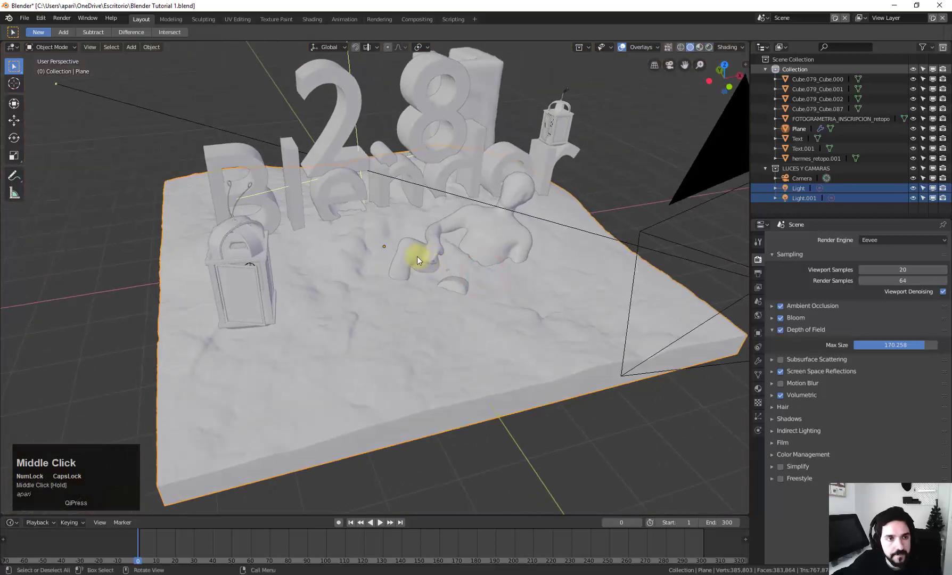
Turn X-Ray on for the solid-shaded scene, then turn it back off.
key("z")
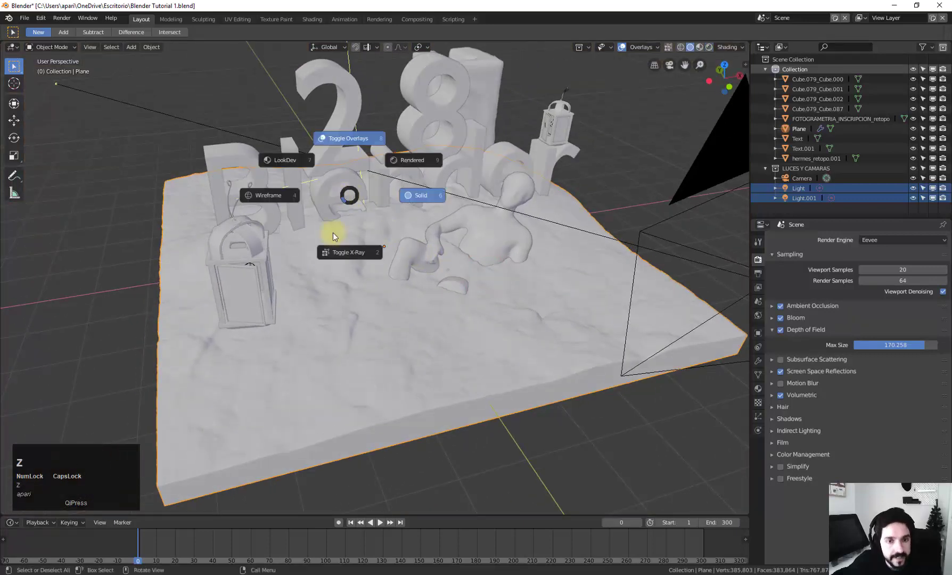
left_click(353, 253)
key("z")
left_click(349, 306)
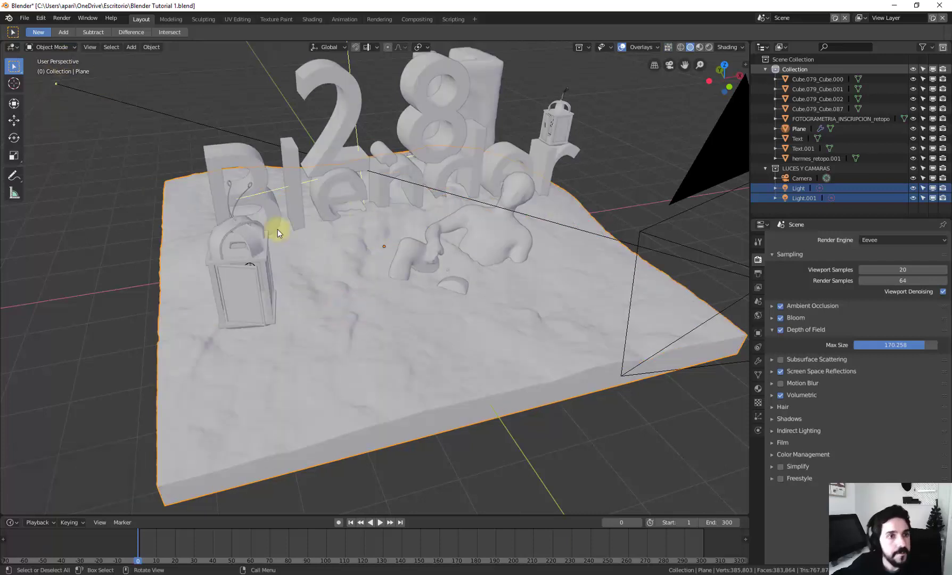
Open the Input preferences, check the Extra Shading Pie Menu Items option and close the preferences.
left_click(40, 18)
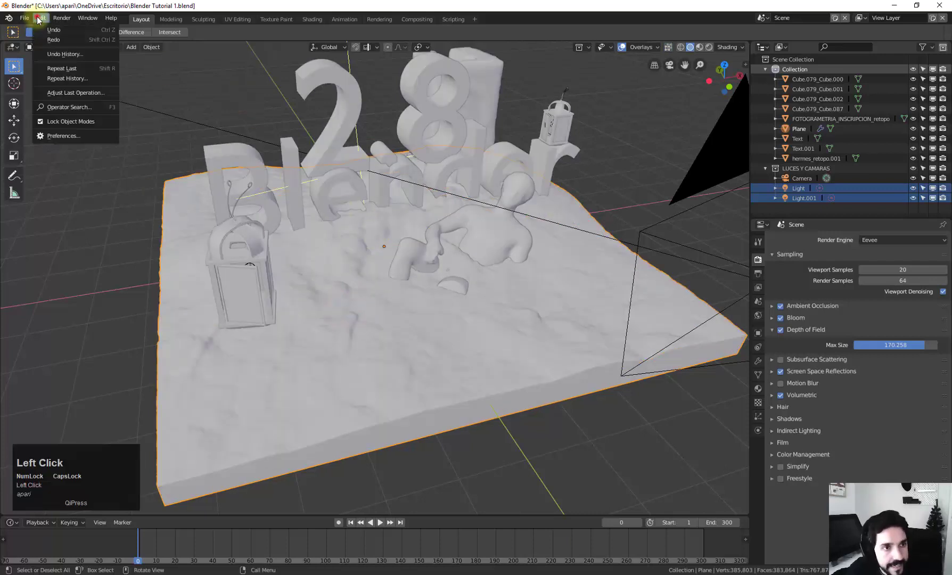
left_click(77, 137)
left_click_drag(265, 38, 274, 118)
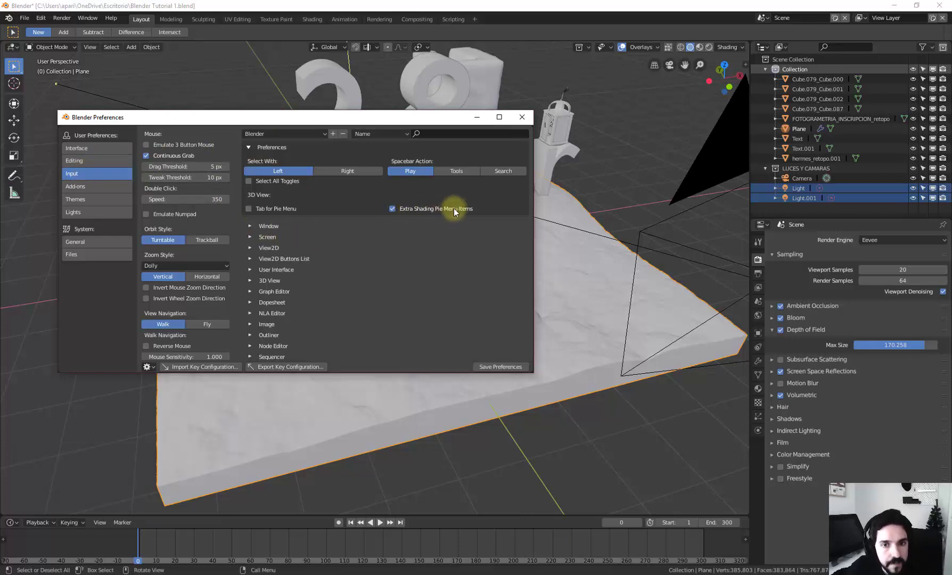
left_click(393, 209)
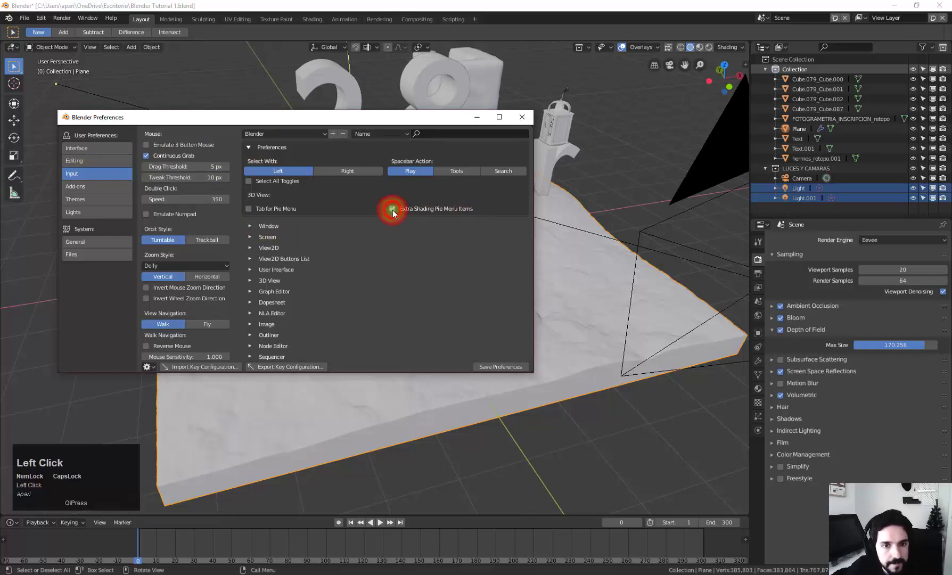
left_click(522, 117)
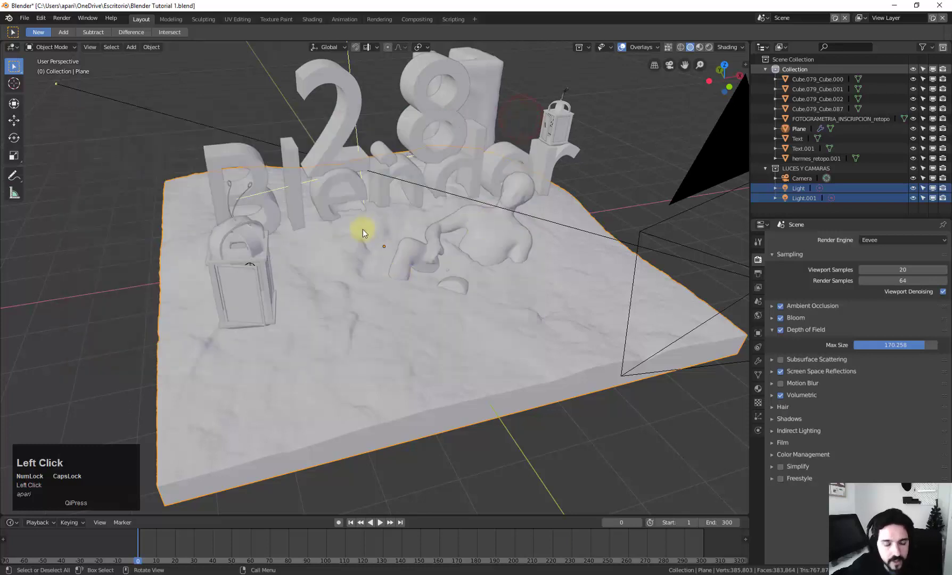
Check the viewport shading choices, including the X-Ray toggle, and leave X-Ray disabled.
key("z")
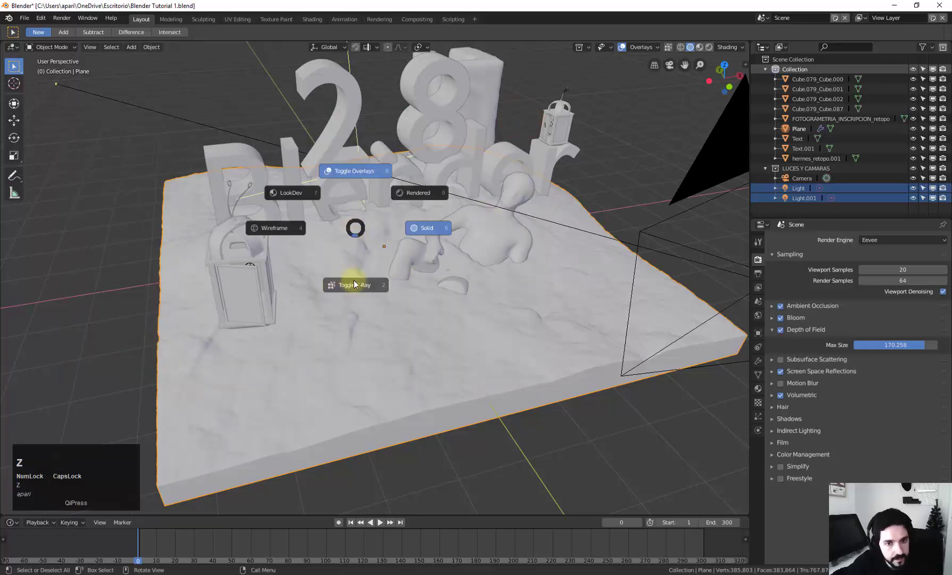
left_click(626, 158)
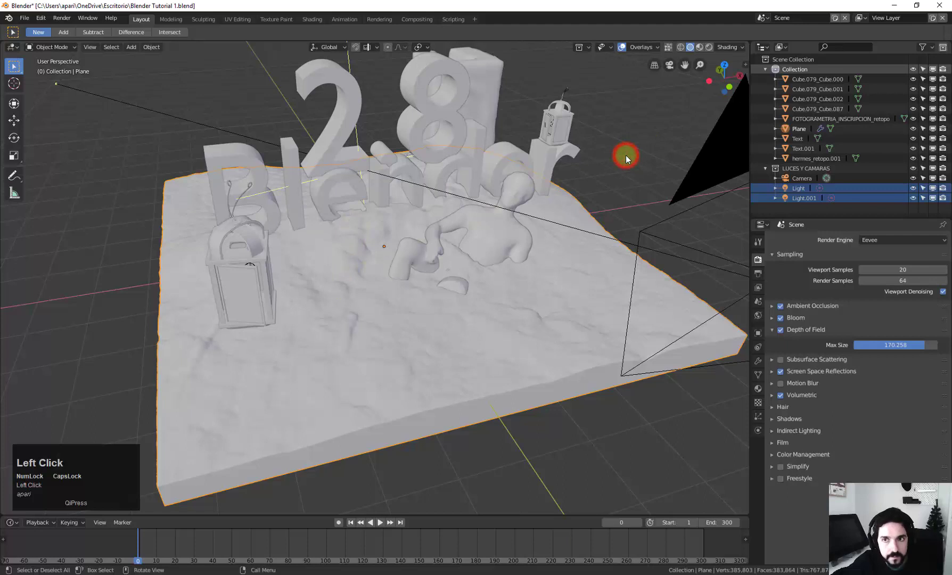
left_click(669, 47)
left_click(669, 47)
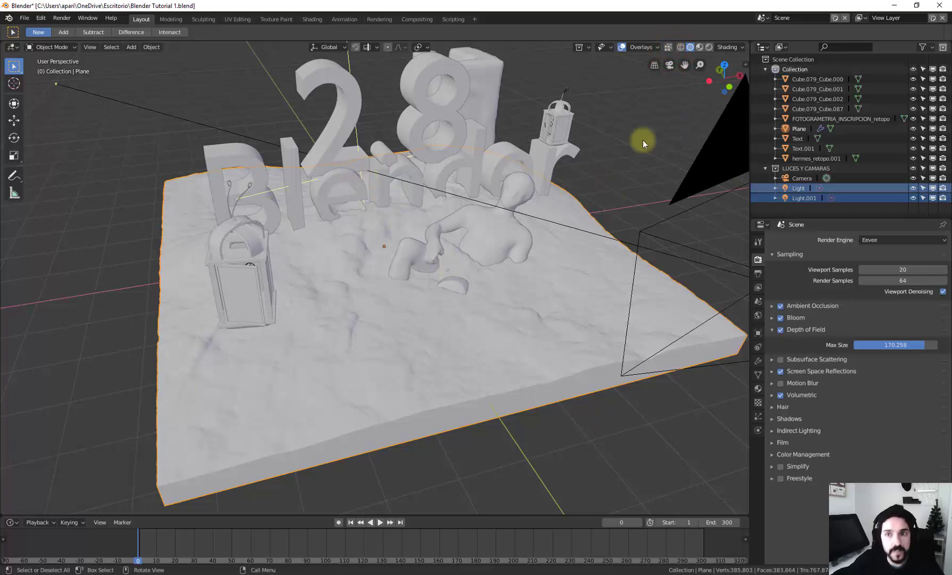
Examine the scene from several angles and through the camera, then return to a wider user view.
middle_click_drag(643, 140, 712, 62)
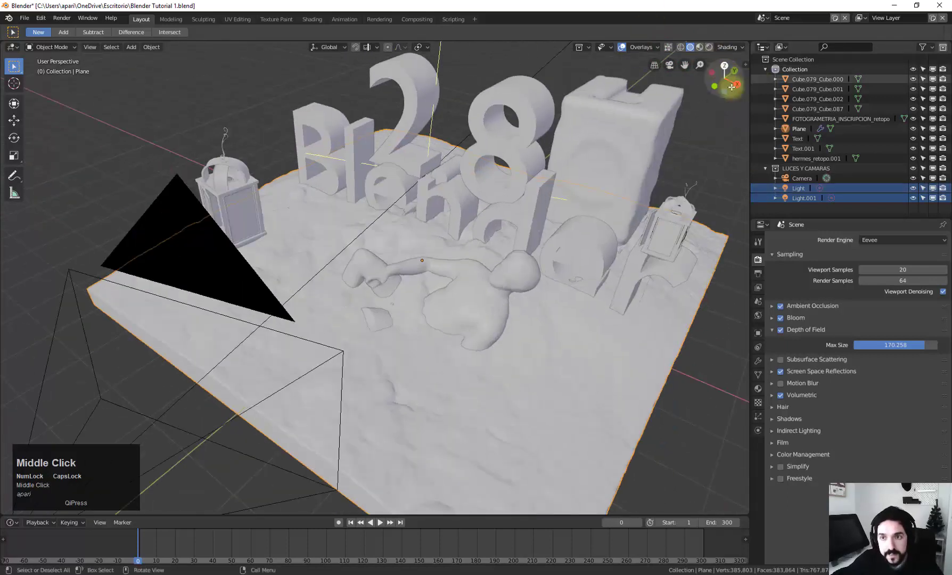
left_click_drag(732, 87, 62, 57)
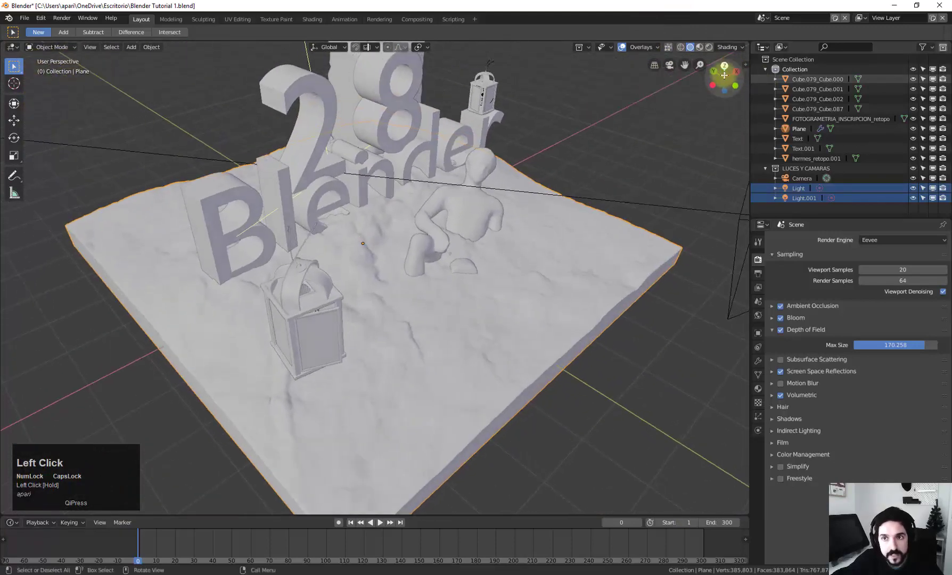
left_click_drag(724, 75, 618, 116)
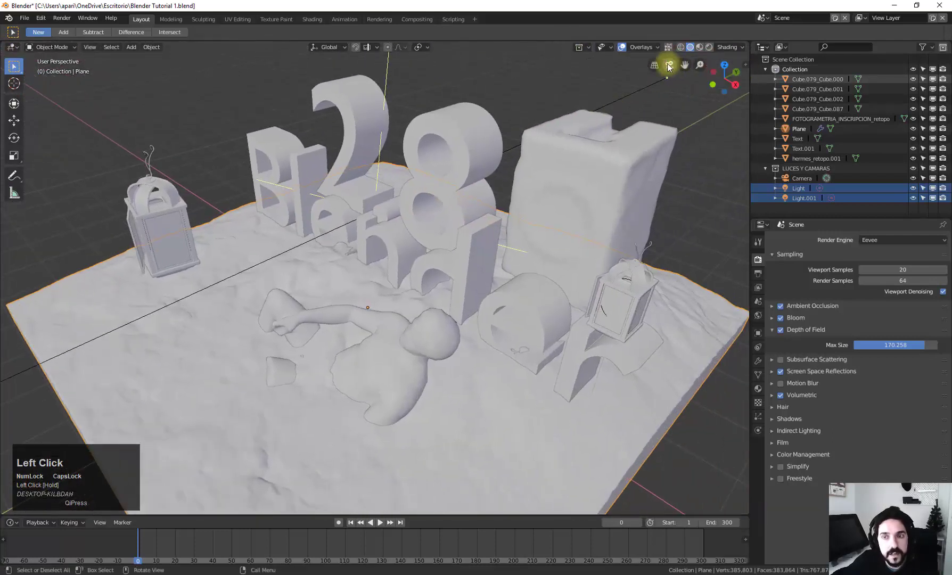
left_click(669, 66)
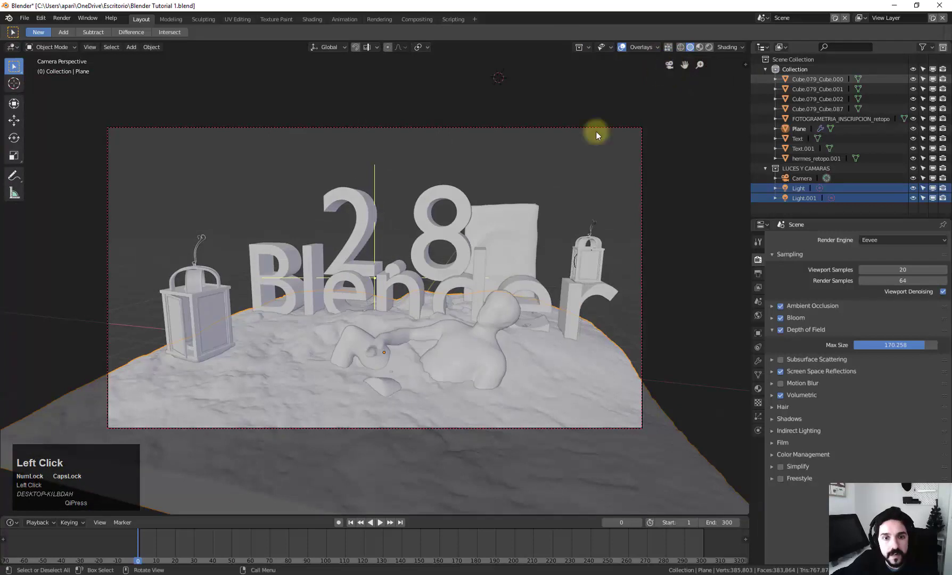
middle_click_drag(597, 132, 667, 72)
scroll(641, 142, "down", 3)
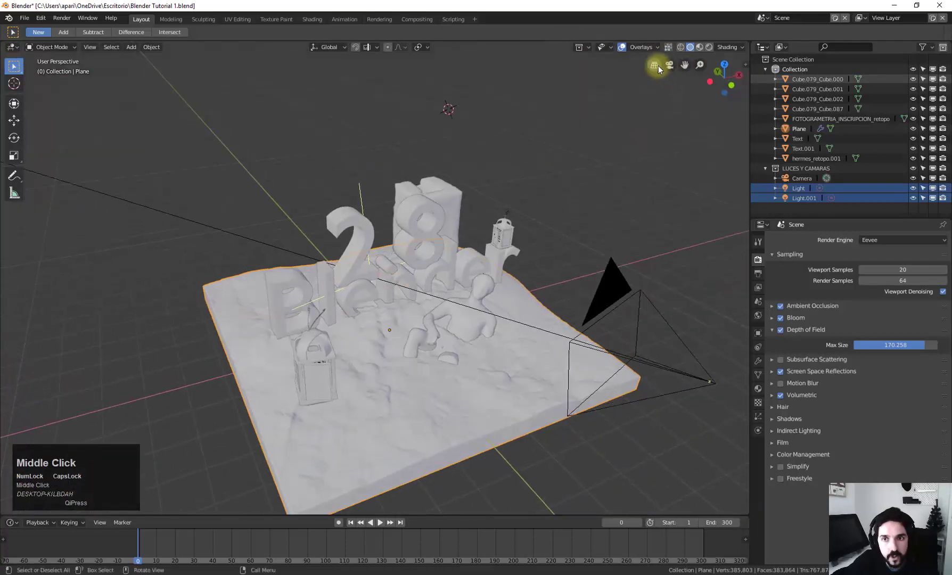
Compare the orthographic and perspective projections of the scene, ending in perspective.
left_click(658, 66)
left_click(657, 66)
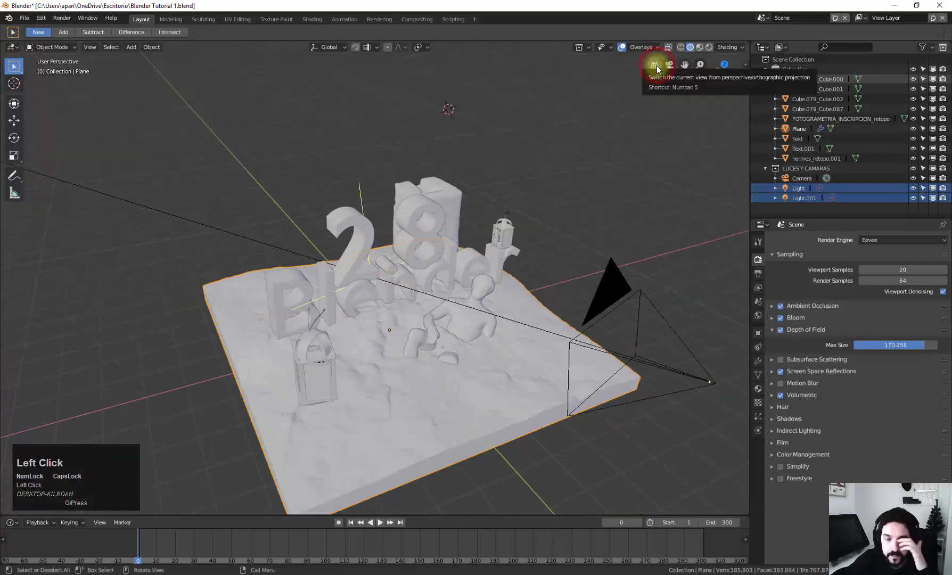
left_click(657, 66)
left_click(657, 65)
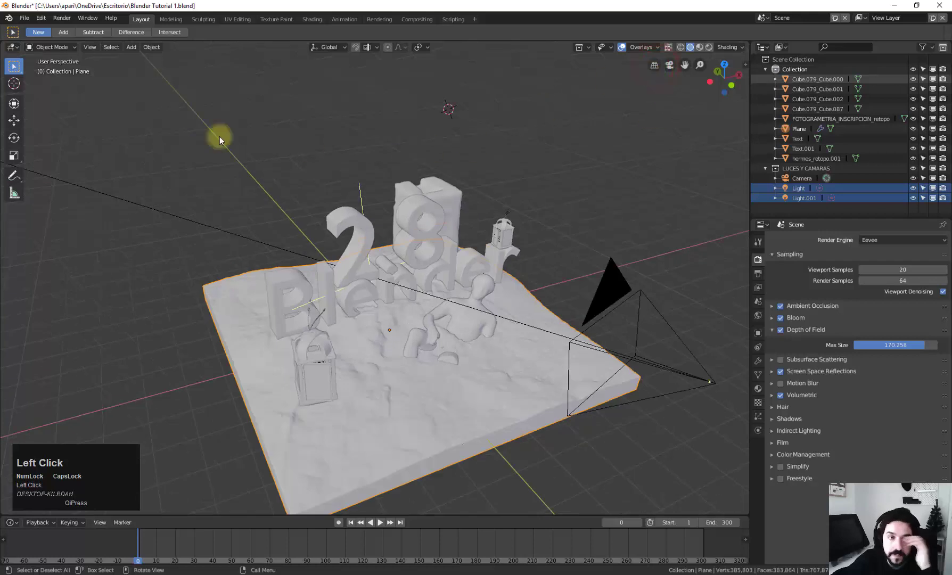
Review the viewport's view, selection and object commands and the available interaction modes, keeping Object Mode.
left_click(91, 49)
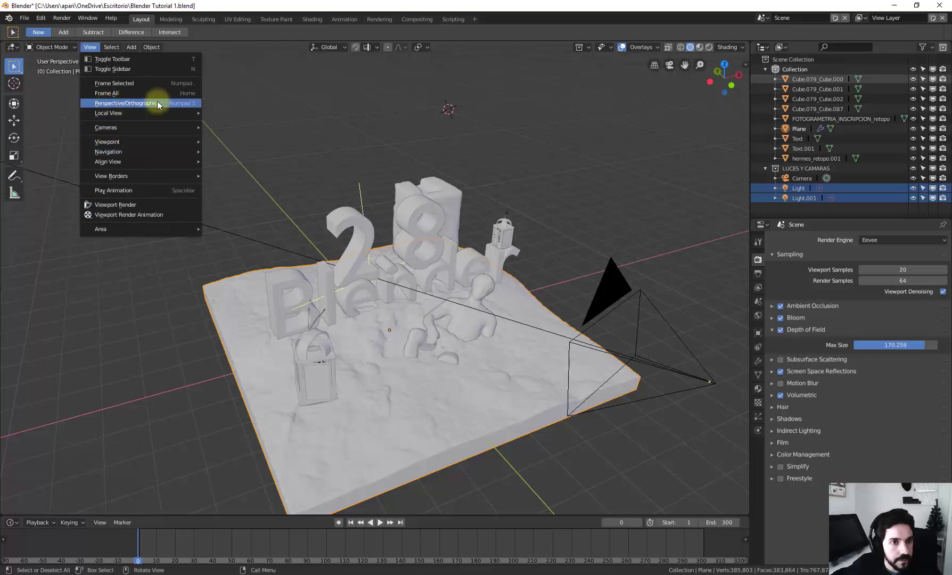
mouse_move(132, 126)
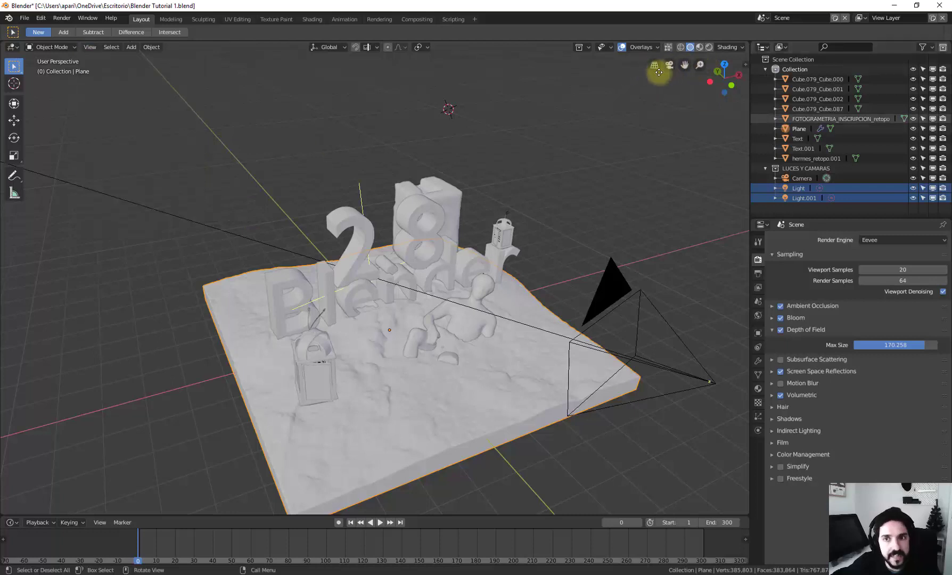
left_click(113, 49)
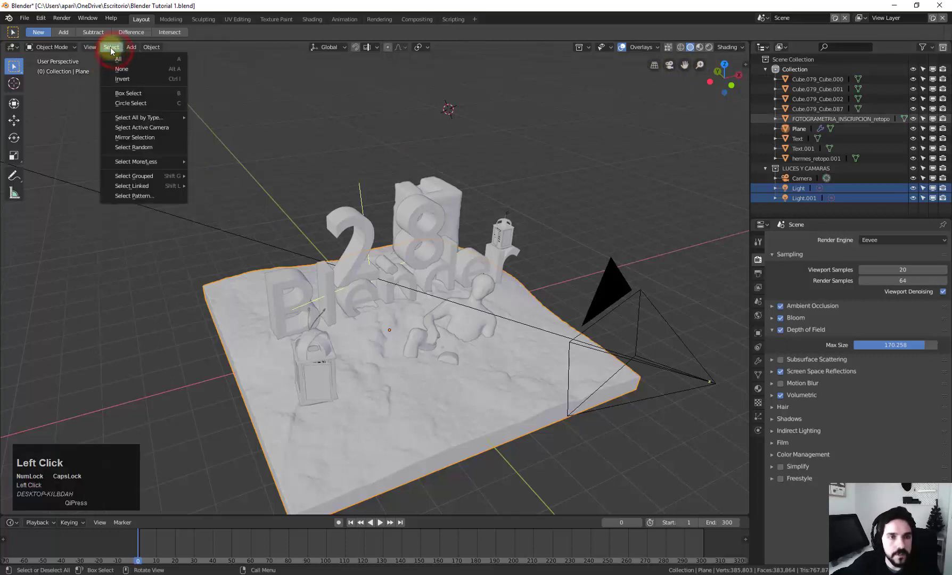
mouse_move(131, 48)
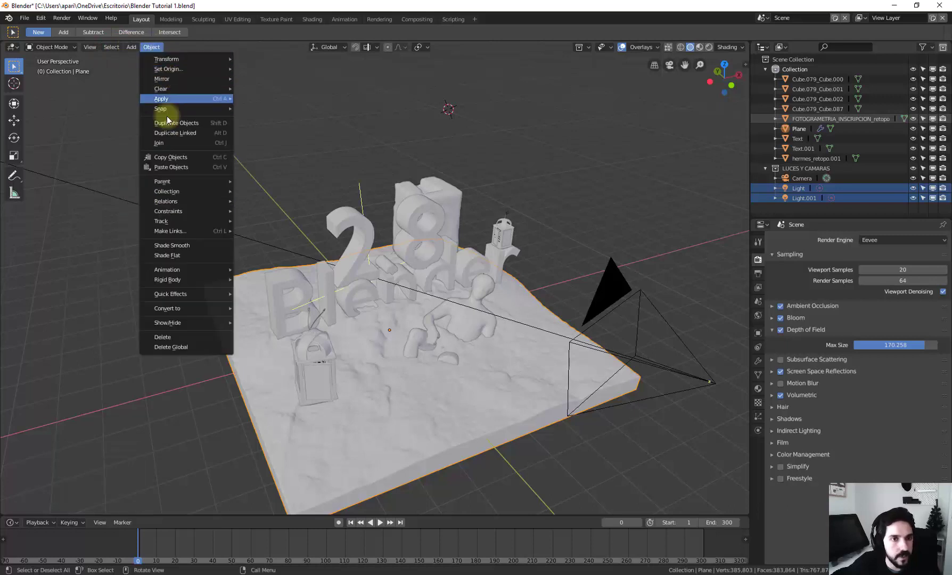
scroll(87, 95, "up", 1)
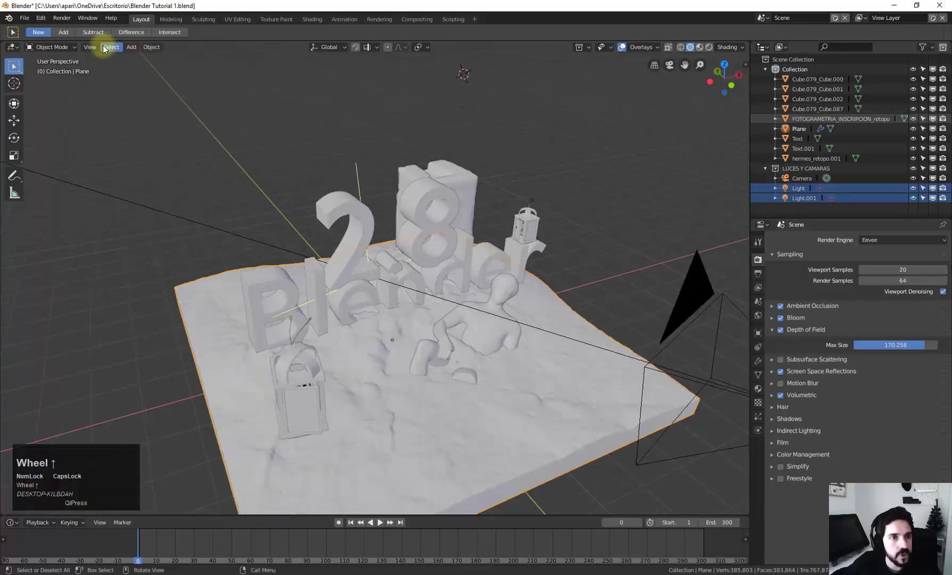
left_click(70, 48)
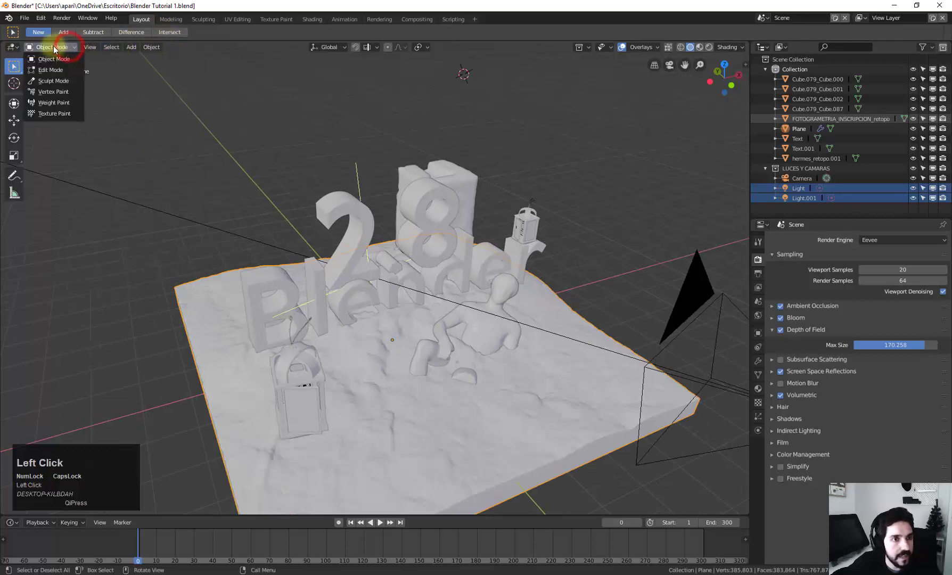
left_click(59, 48)
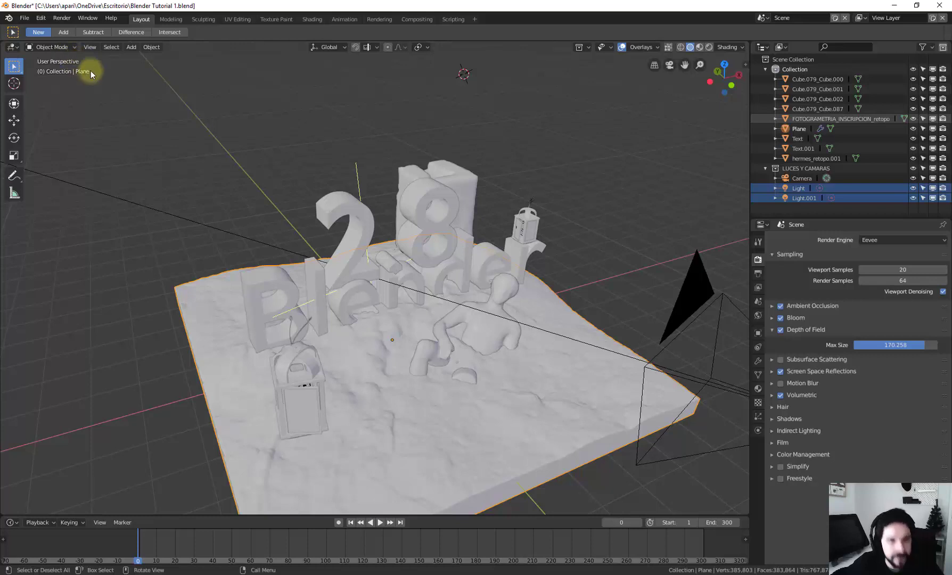
Review the transform orientation, snapping, proportional editing and pivot point options, keeping Global and Median Point.
middle_click_drag(407, 141, 510, 220)
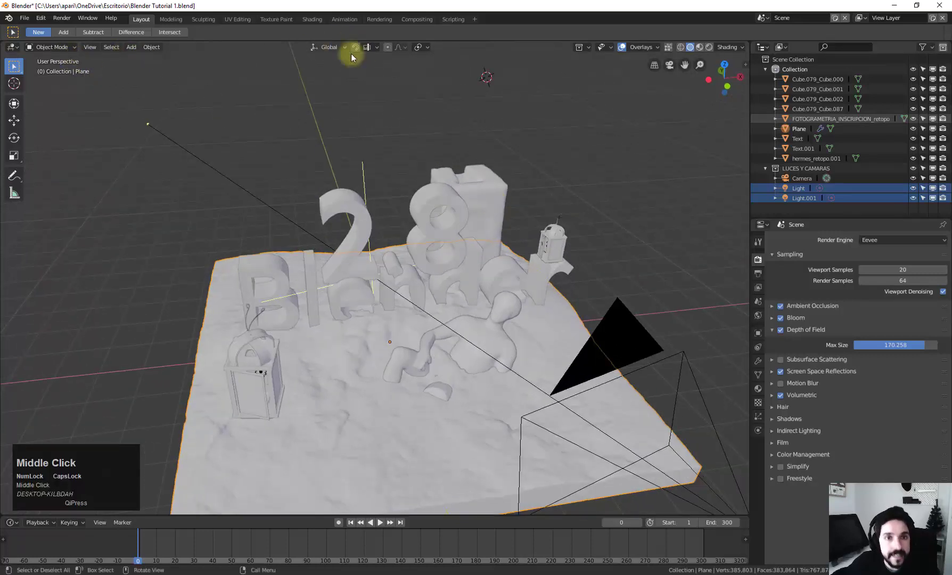
left_click(335, 47)
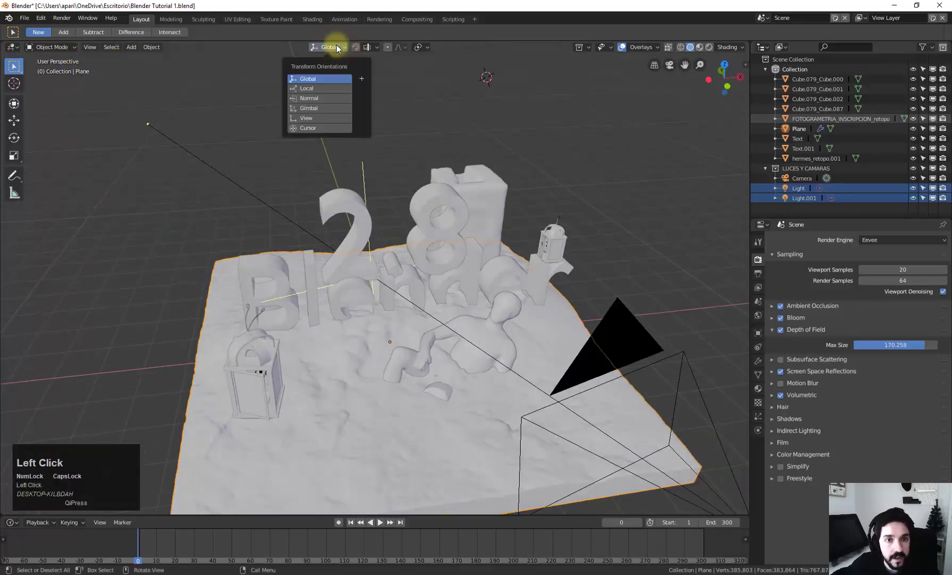
left_click(337, 47)
left_click(336, 47)
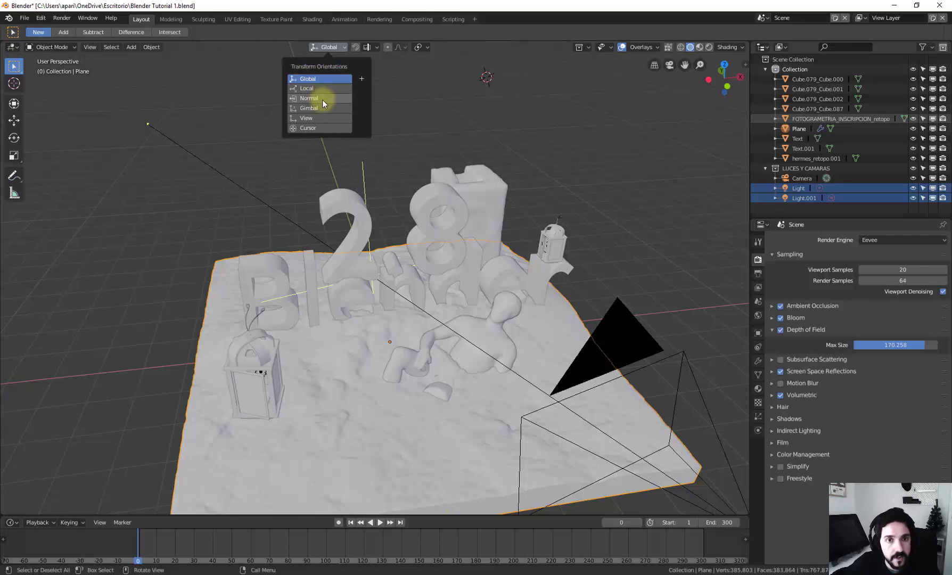
left_click(357, 49)
left_click(367, 48)
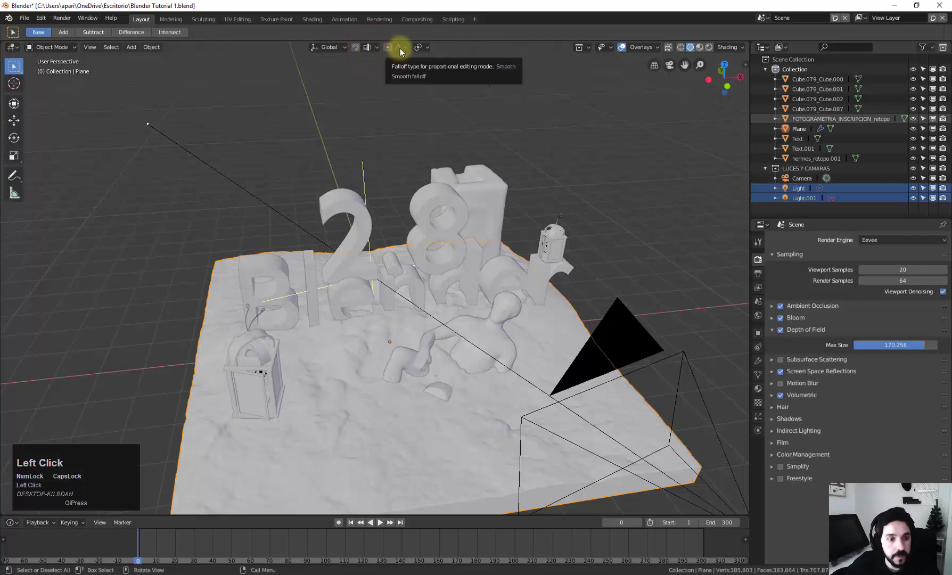
left_click(420, 47)
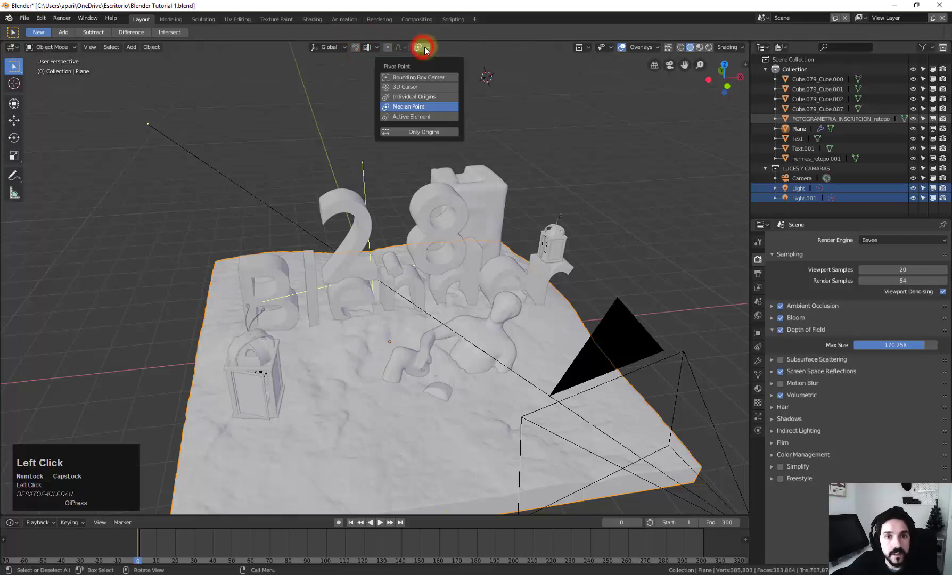
left_click(425, 46)
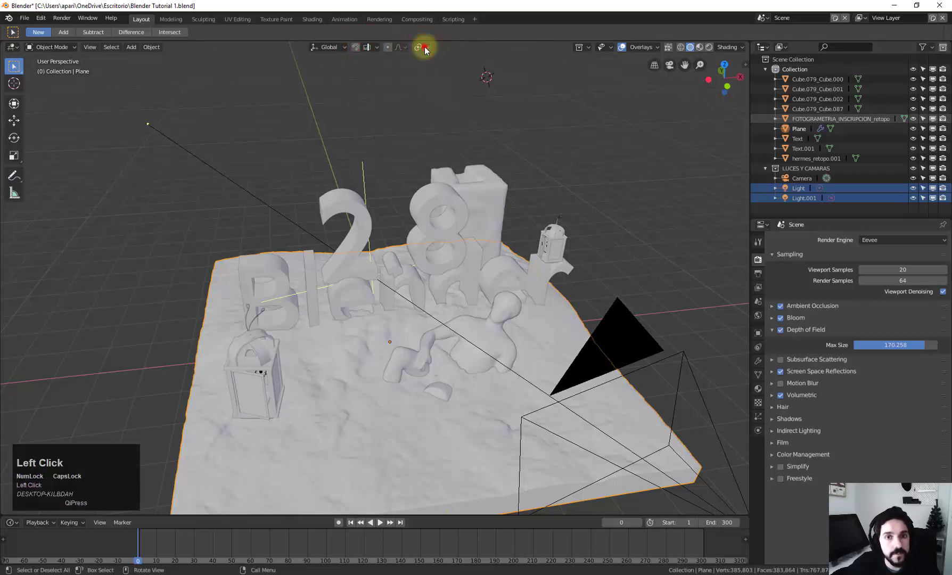
Deselect the ground plane while viewing the scene closely from the figure's side.
scroll(343, 187, "down", 2)
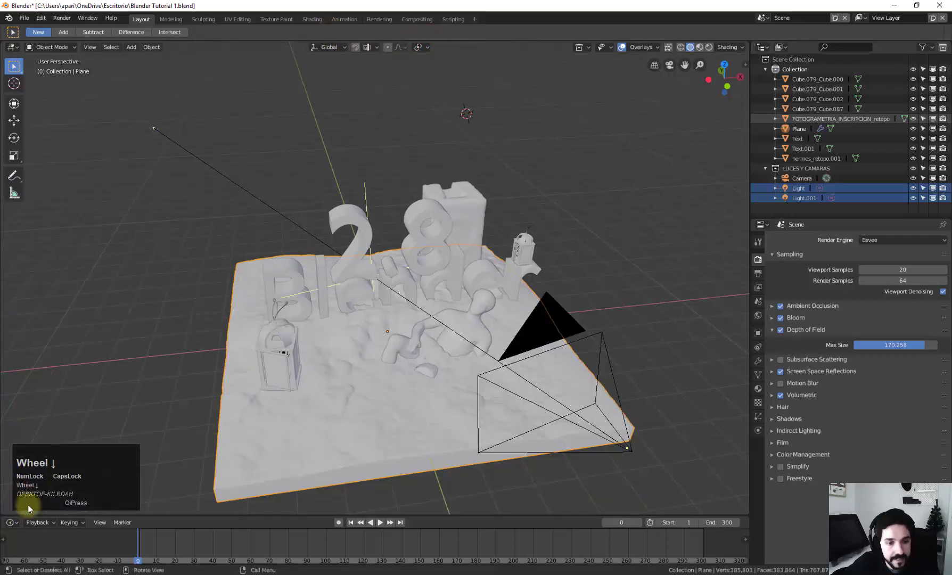
middle_click_drag(719, 479, 431, 295)
scroll(531, 345, "up", 3)
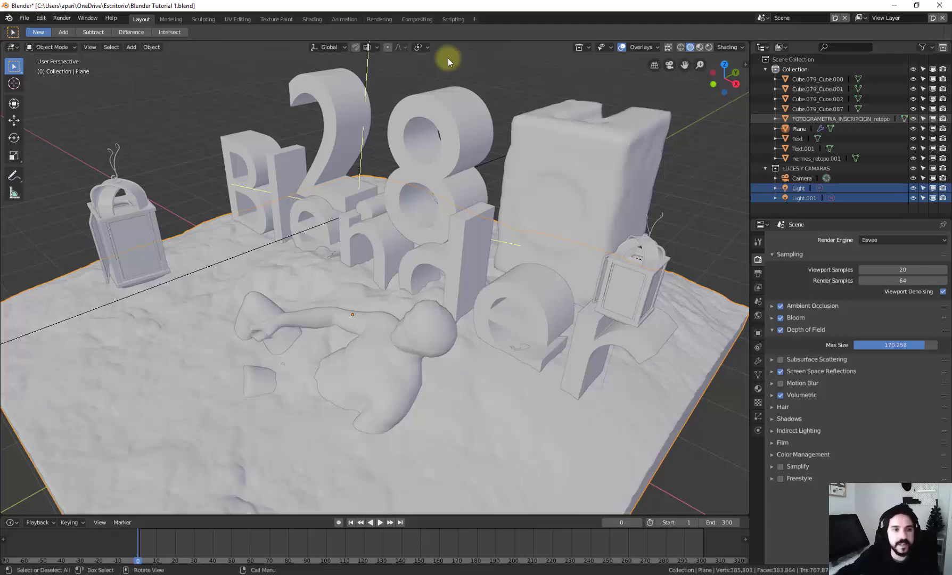
left_click(163, 101)
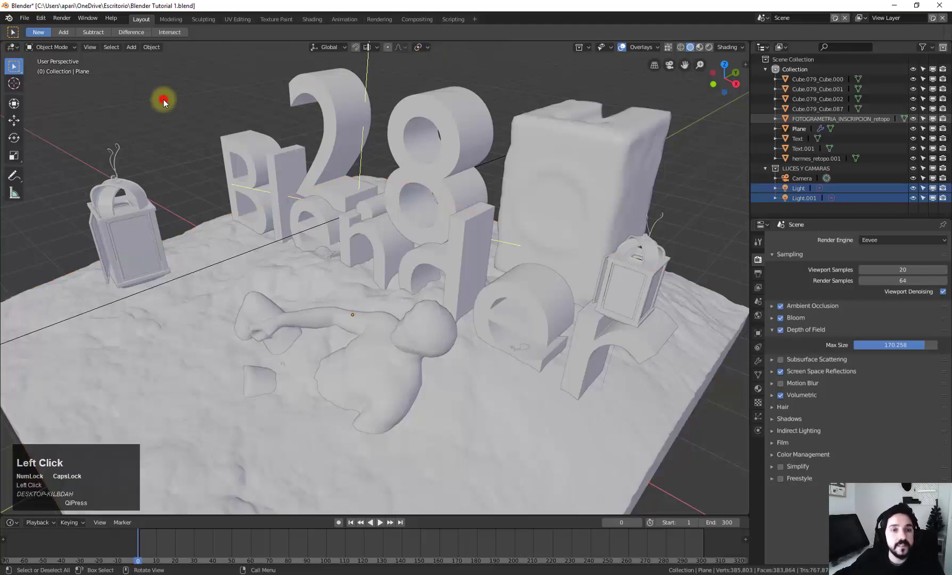
Examine the Cycles compute device options in the system preferences, keeping CUDA with both the graphics card and the processor enabled.
left_click(44, 18)
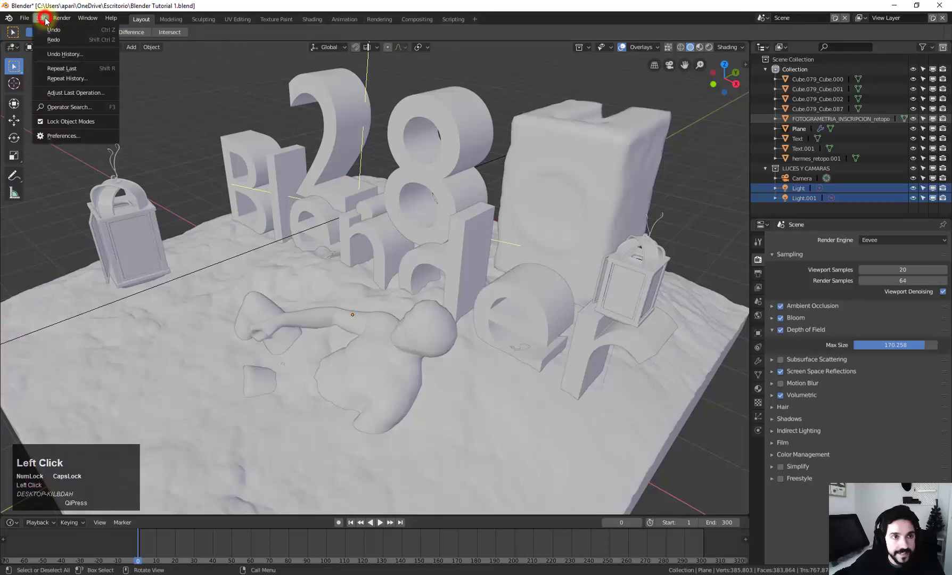
left_click(82, 139)
left_click_drag(188, 21, 282, 125)
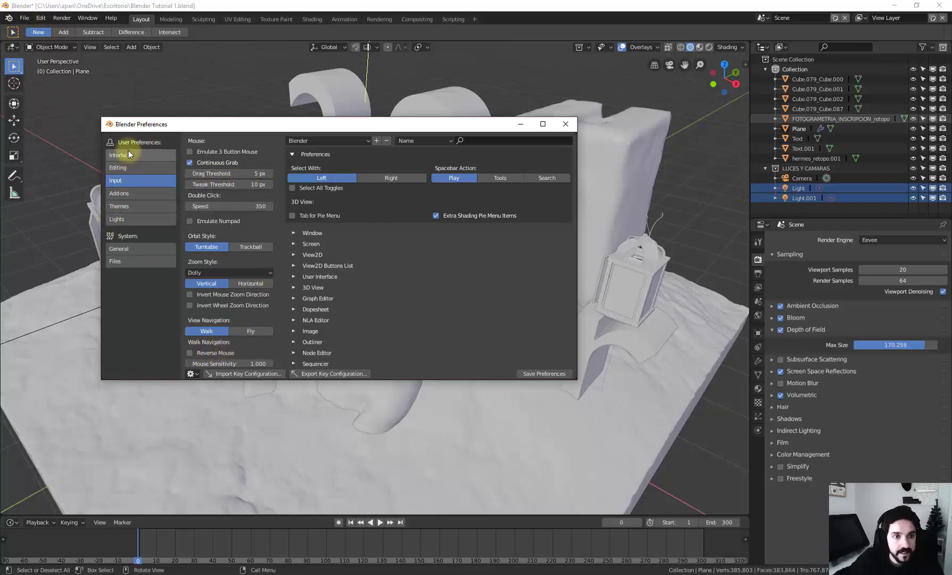
left_click(130, 249)
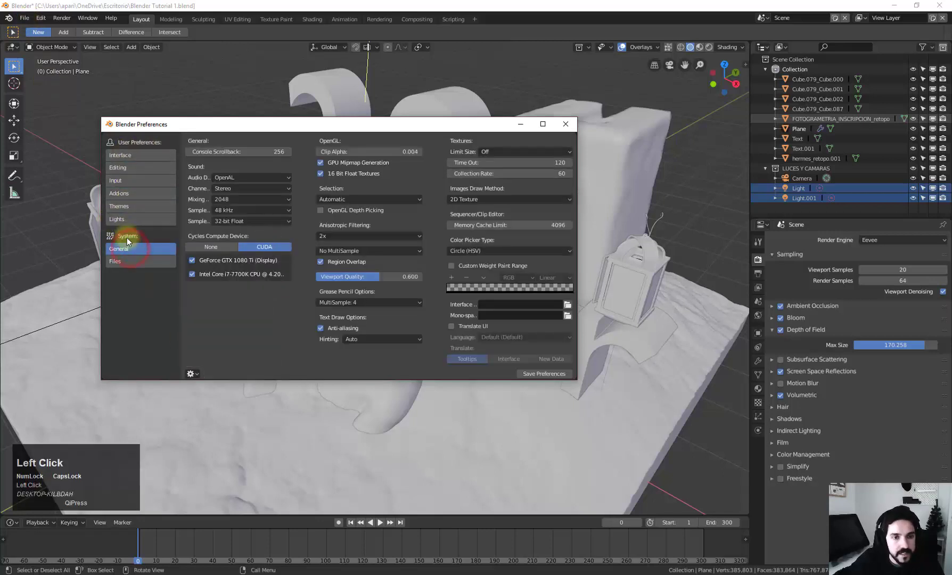
left_click(192, 272)
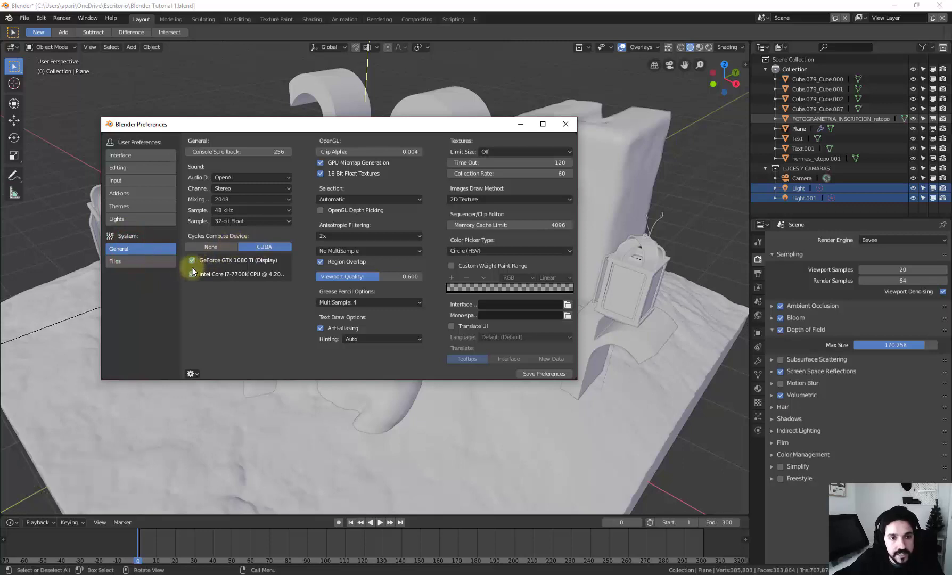
left_click(193, 261)
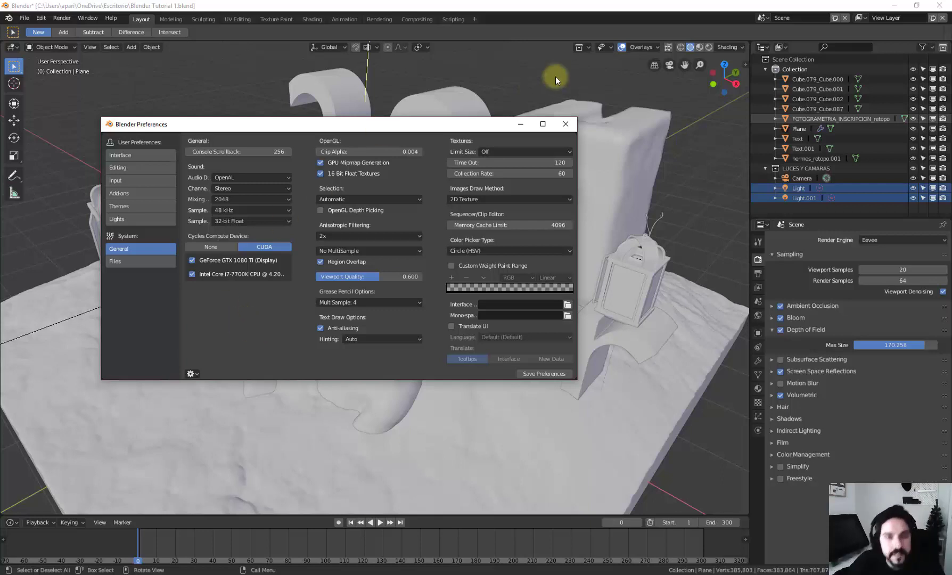
left_click(560, 127)
Activate the Transform tool and show its combined gizmo on the 2.8 text and on the reclining figure, leaving the figure selected.
middle_click_drag(310, 238, 398, 241)
scroll(358, 237, "down", 3)
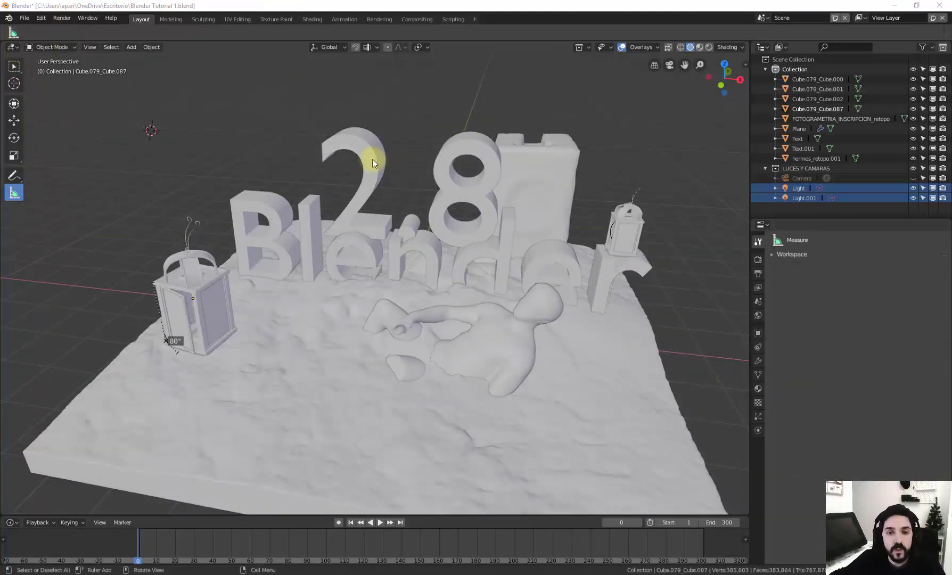
middle_click_drag(448, 335, 433, 316)
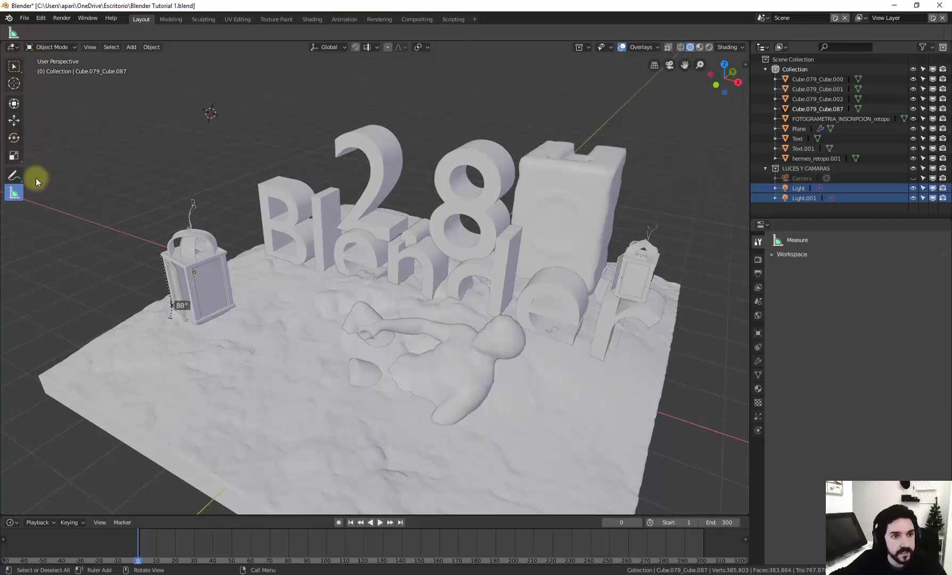
left_click(15, 104)
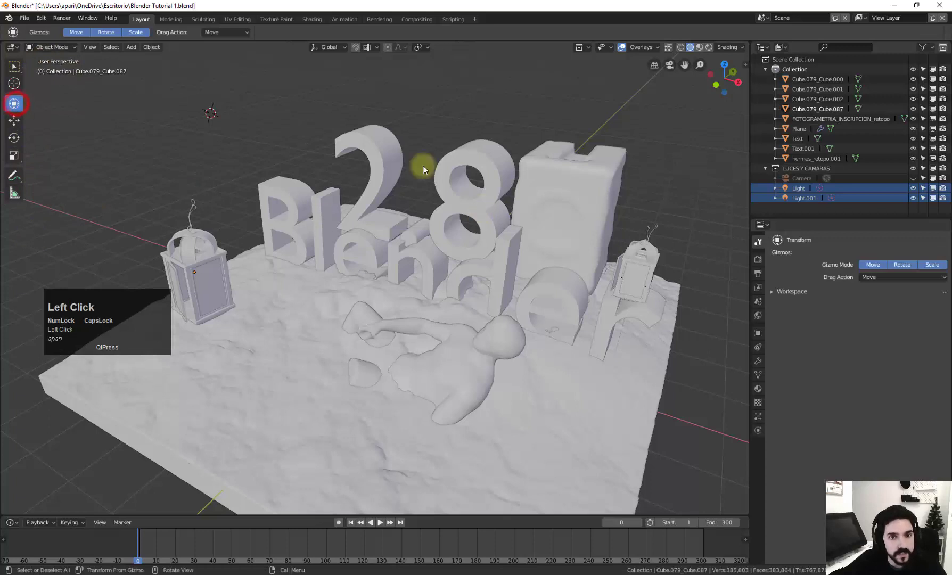
left_click(373, 139)
middle_click_drag(374, 139, 283, 263)
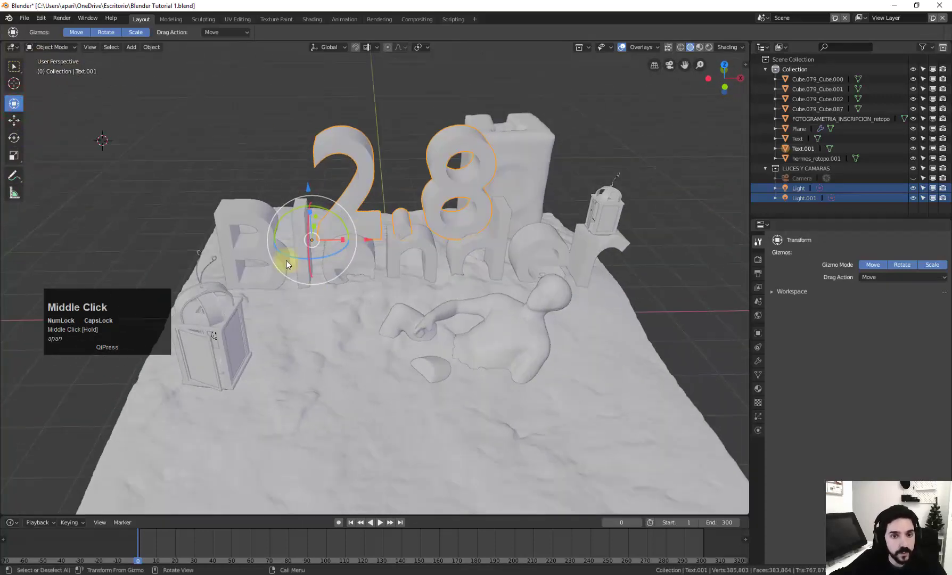
left_click(534, 339)
scroll(534, 339, "up", 3)
middle_click_drag(537, 341, 396, 314, "shift")
scroll(449, 279, "down", 3)
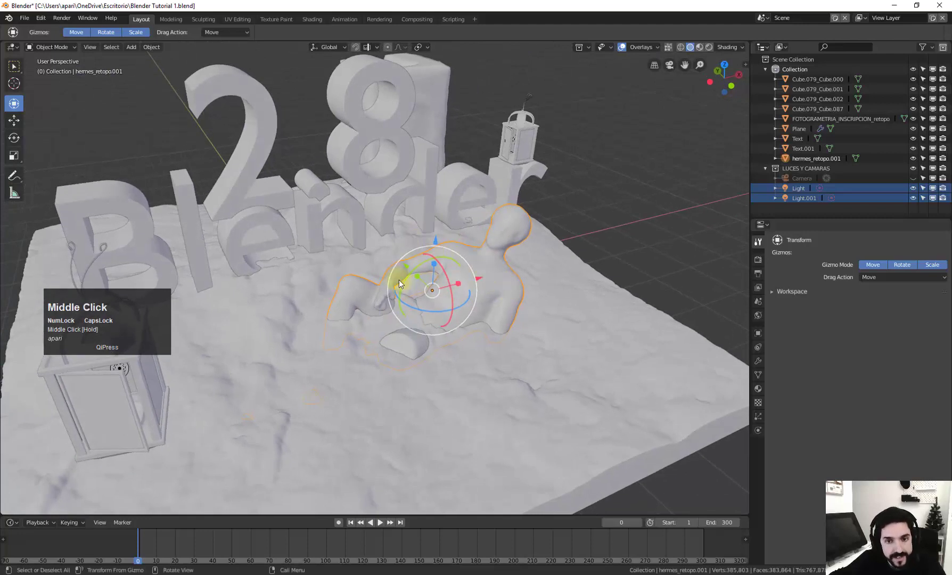
Switch the Active Tools gizmo off and back on in the viewport overlays.
left_click(648, 47)
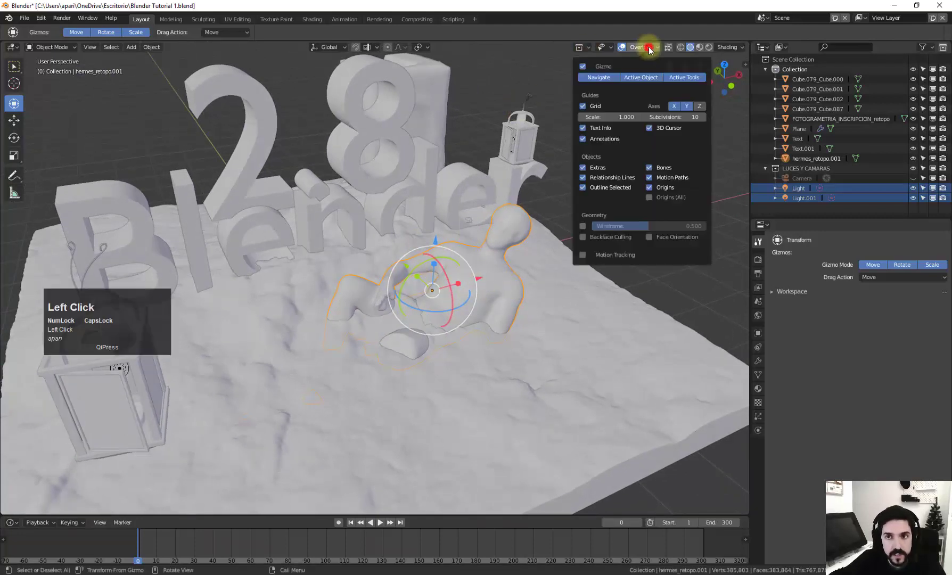
left_click(683, 78)
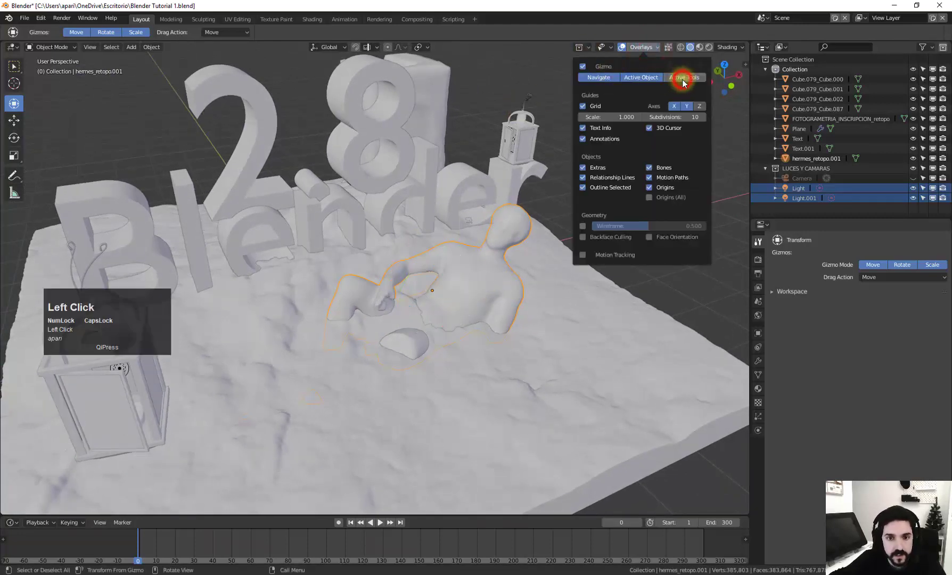
left_click(683, 79)
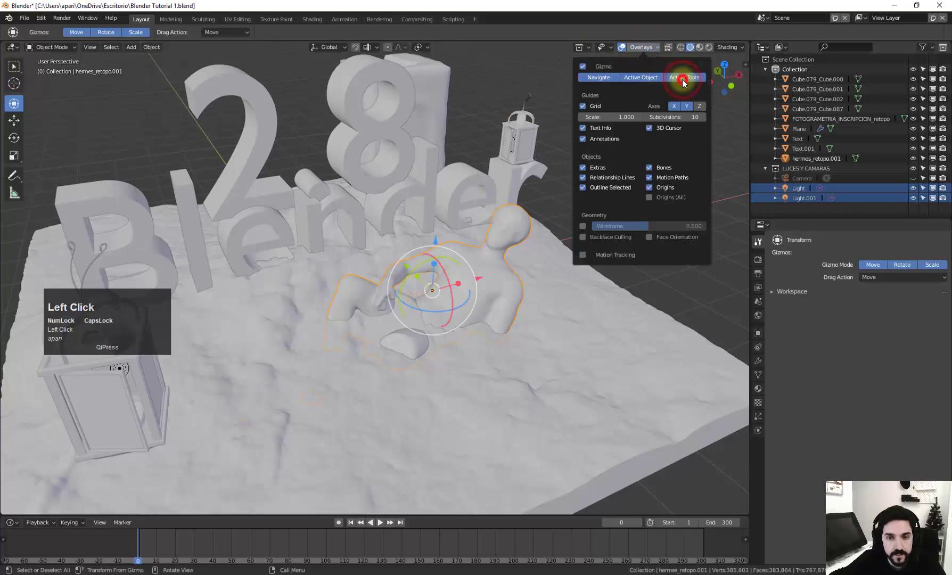
left_click(649, 47)
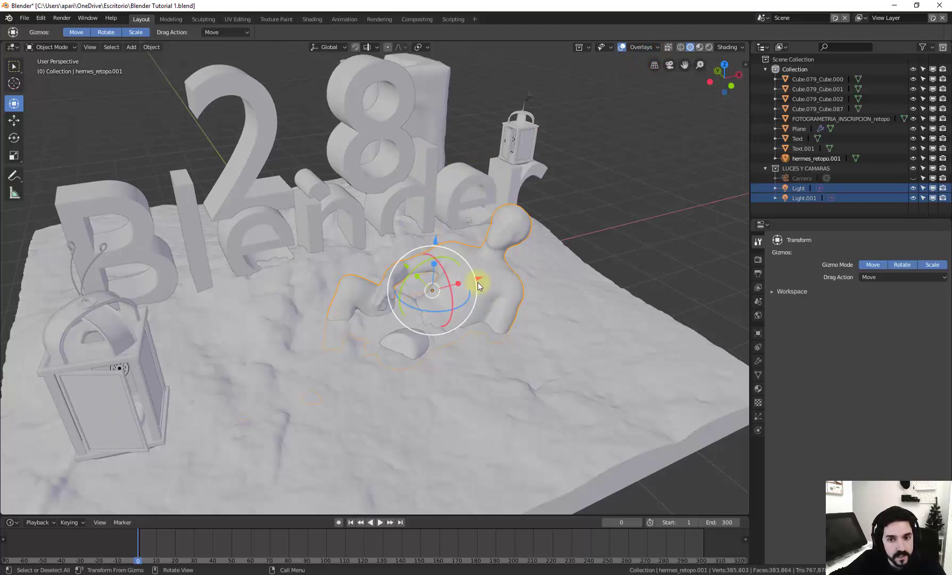
Move the reclining figure slightly along the X axis and rotate it slightly with the transform gizmo.
left_click_drag(480, 278, 458, 297)
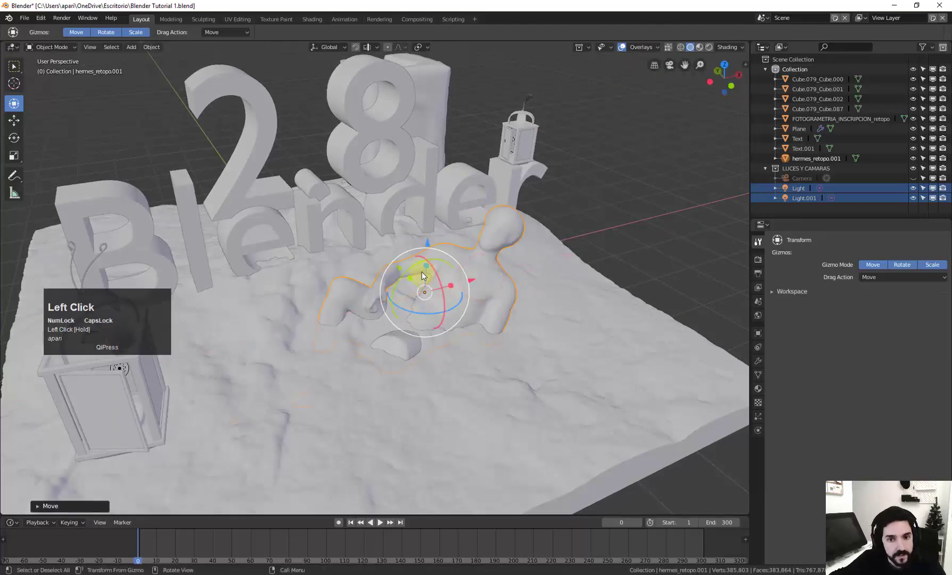
left_click_drag(398, 288, 381, 327)
middle_click_drag(381, 327, 419, 263)
scroll(429, 309, "down", 5)
scroll(400, 292, "up", 5)
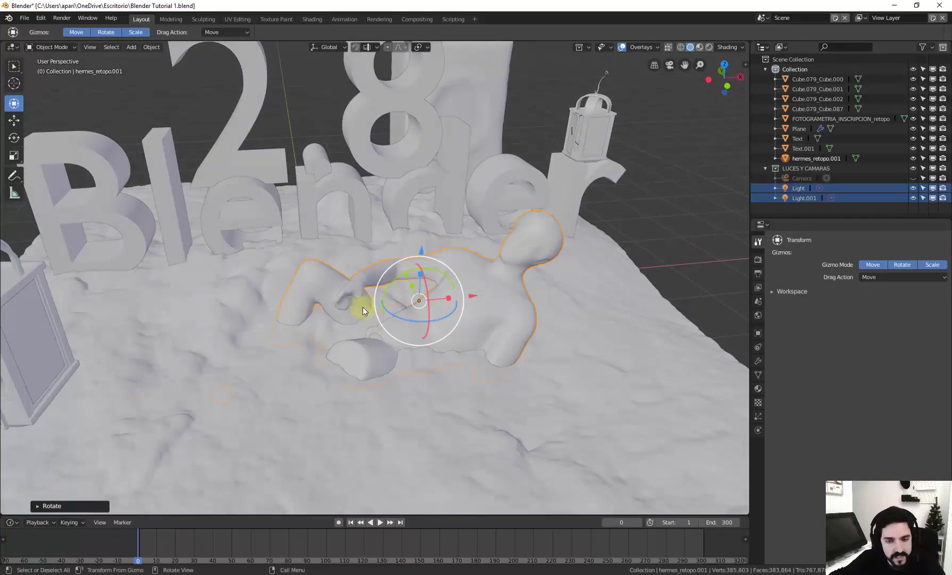
Try rotating the reclining figure freely twice and moving it freely once, cancelling every transform.
middle_click_drag(453, 297, 414, 243)
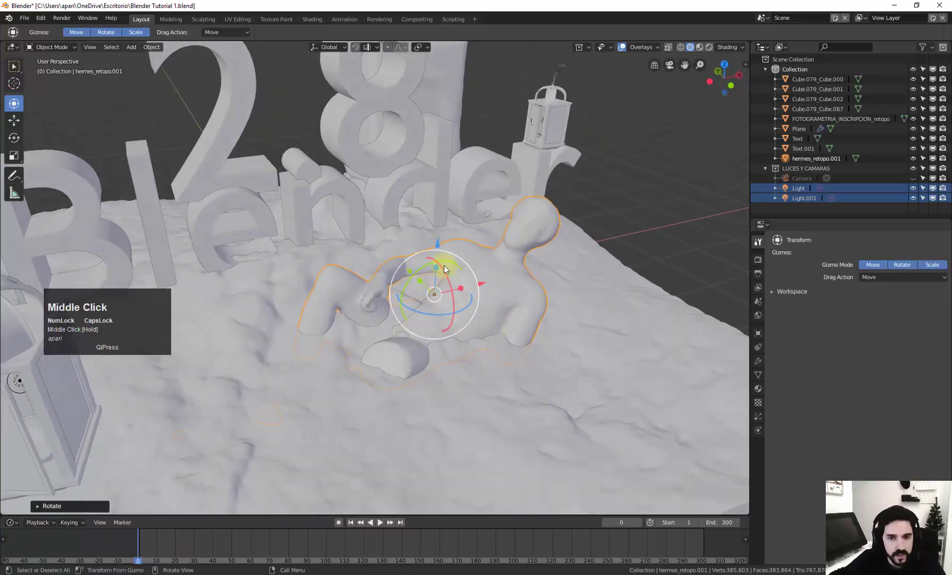
scroll(434, 295, "down", 3)
scroll(433, 296, "up", 3)
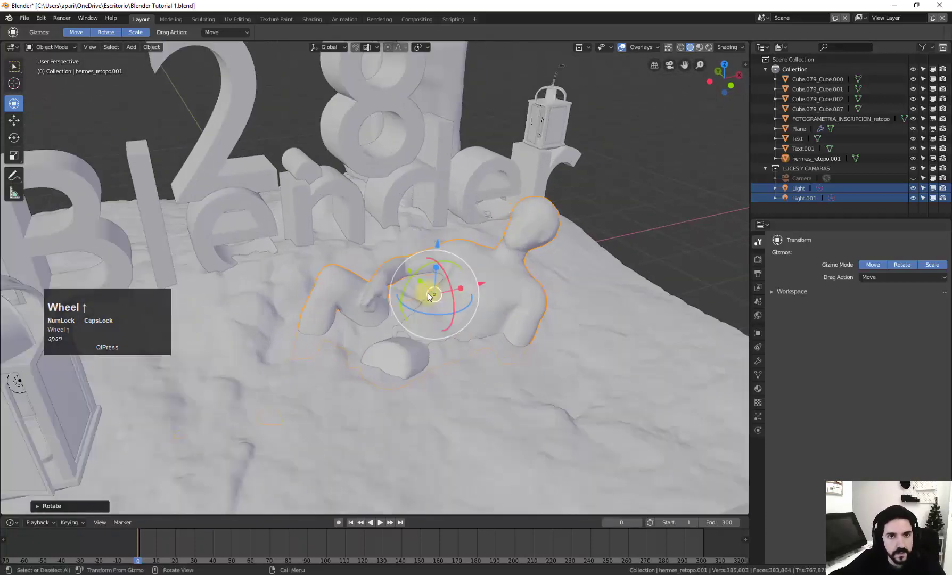
scroll(459, 296, "down", 3)
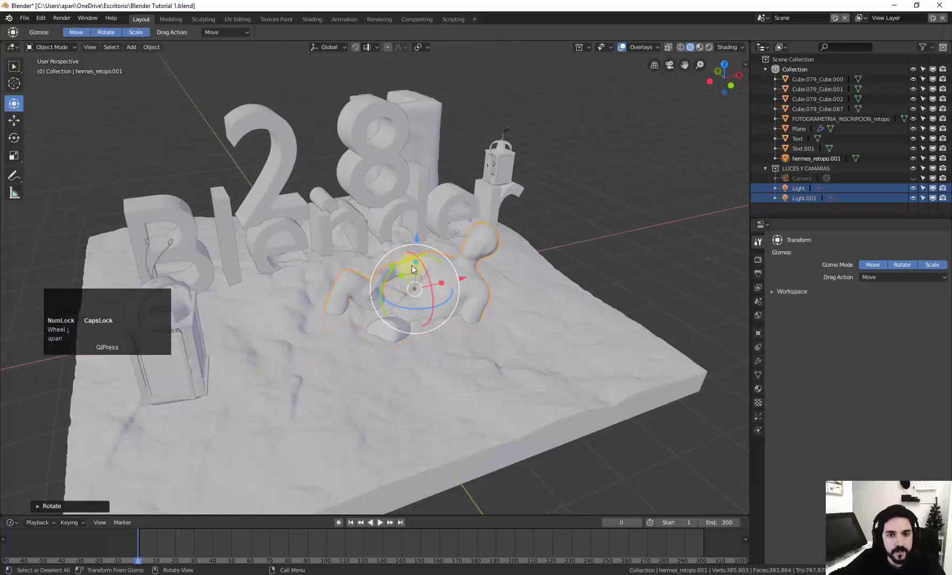
key("r")
right_click(498, 370)
key("r")
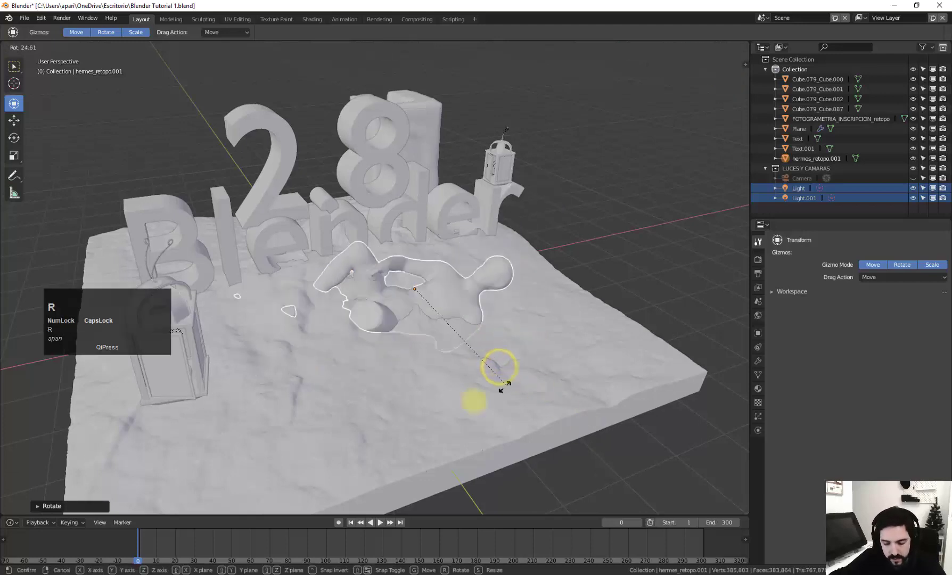
right_click(522, 309)
key("g")
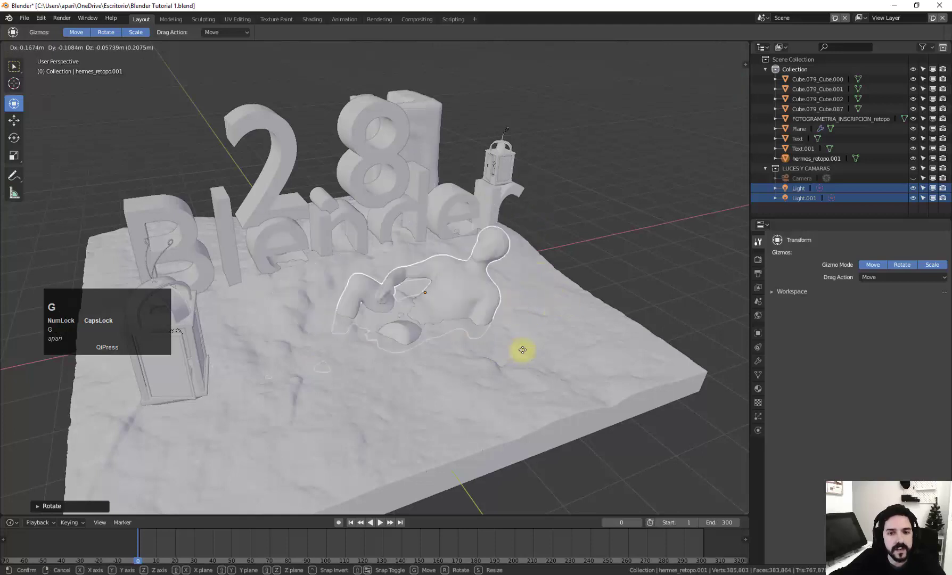
right_click(522, 349)
Compare the Scale, Rotate and Move tool gizmos on the reclining figure, ending with the combined Transform tool.
middle_click_drag(521, 347, 372, 297)
scroll(344, 291, "up", 4)
scroll(367, 296, "down", 4)
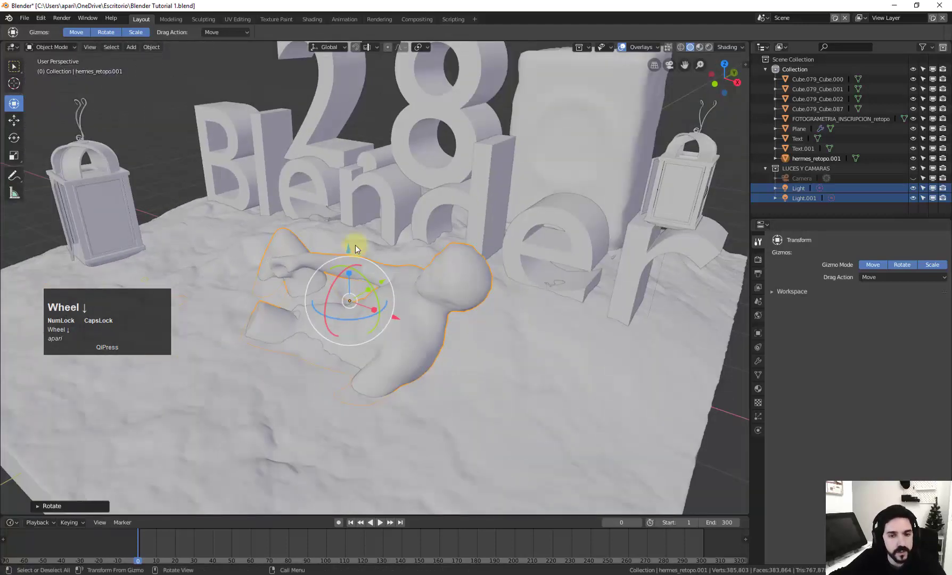
scroll(351, 242, "down", 3)
scroll(362, 237, "up", 3)
scroll(365, 237, "down", 1)
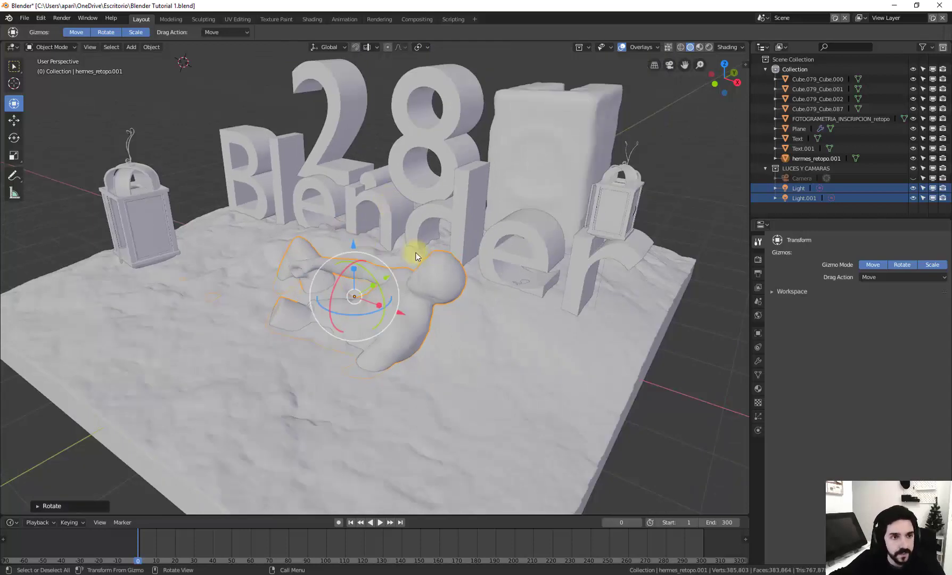
middle_click_drag(394, 256, 431, 249)
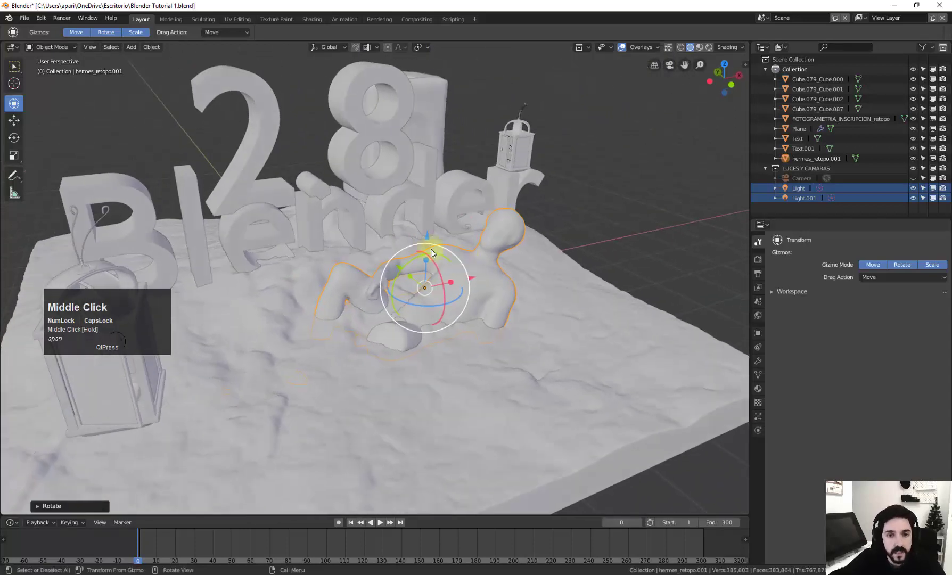
left_click(14, 156)
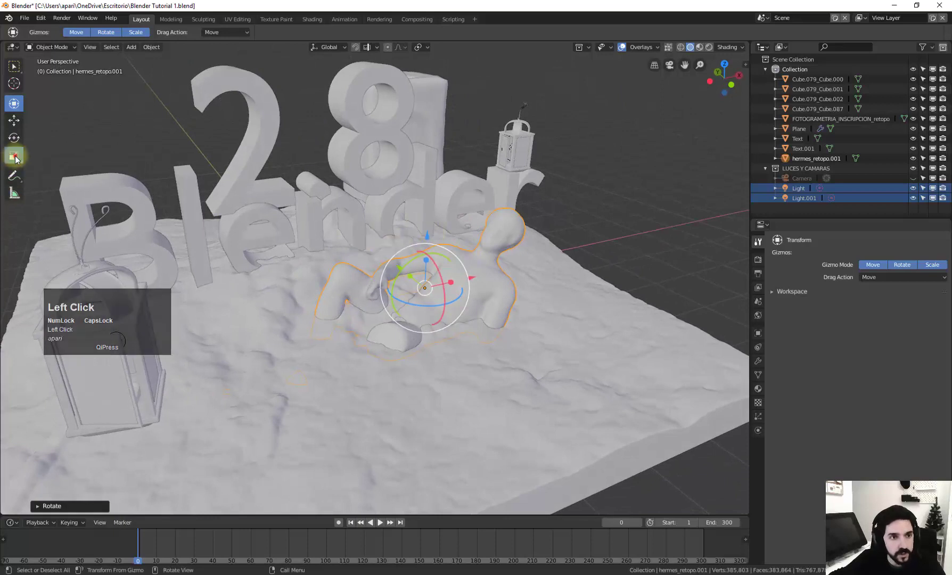
left_click(14, 138)
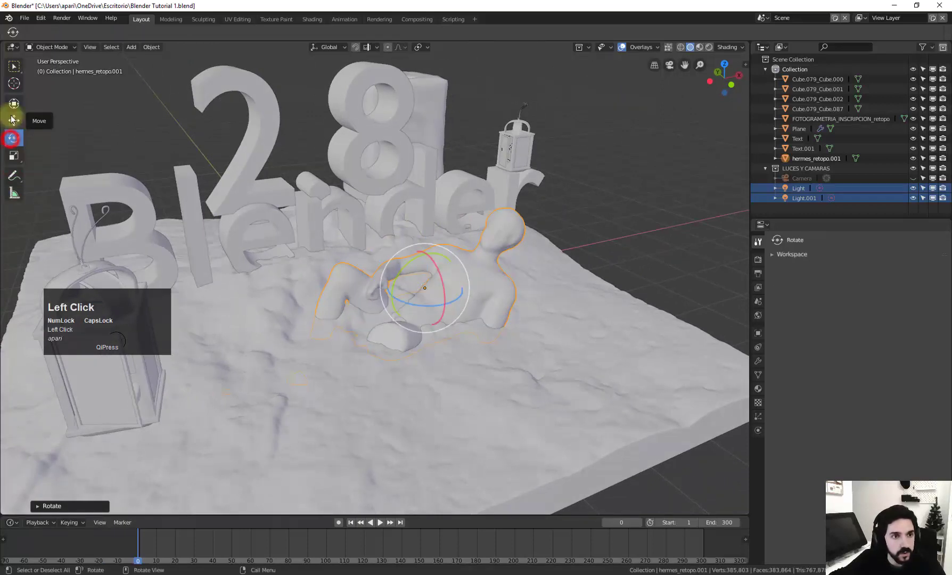
left_click(12, 118)
left_click(12, 104)
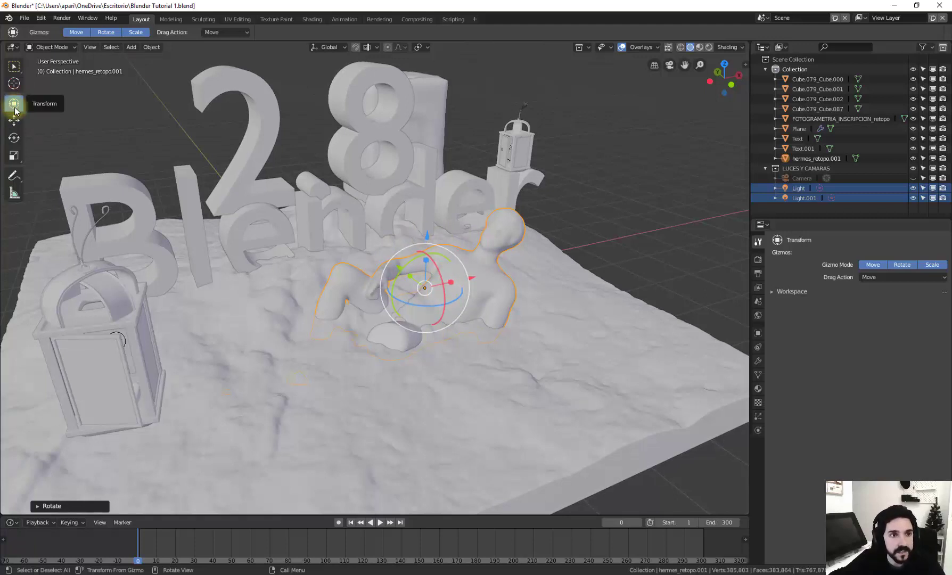
Try the Select Box tool on different scene objects, ending with the reclining figure selected and the Transform tool active.
left_click(14, 66)
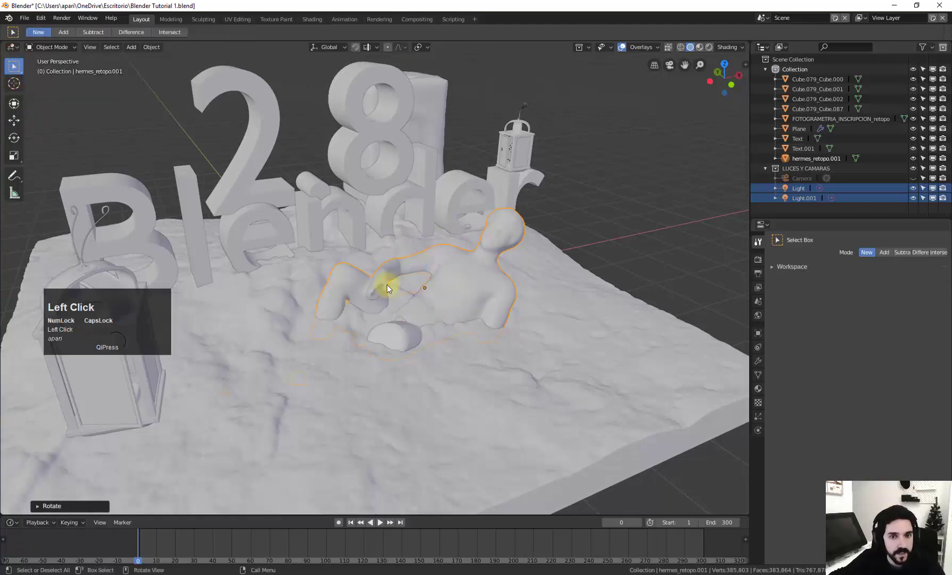
left_click(479, 183)
left_click(465, 324)
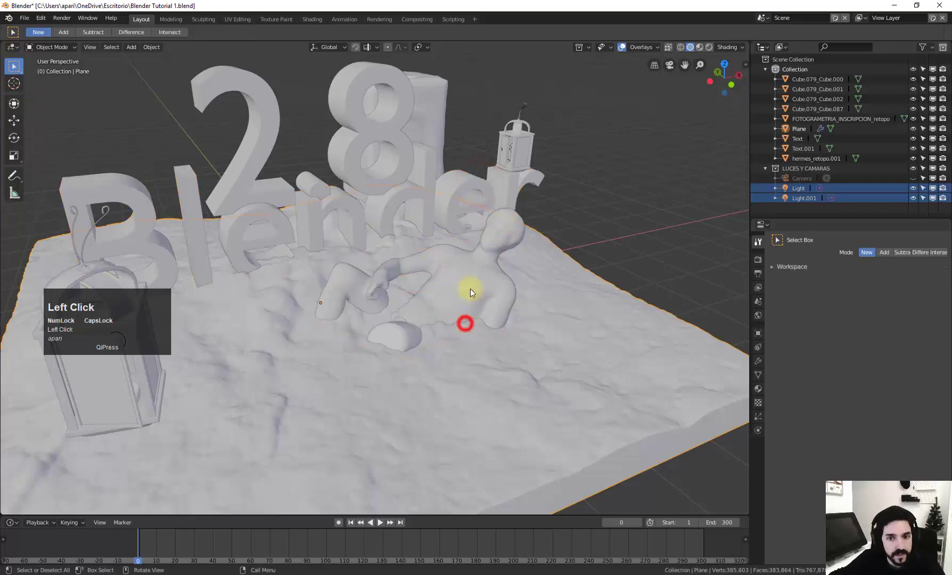
left_click(470, 289)
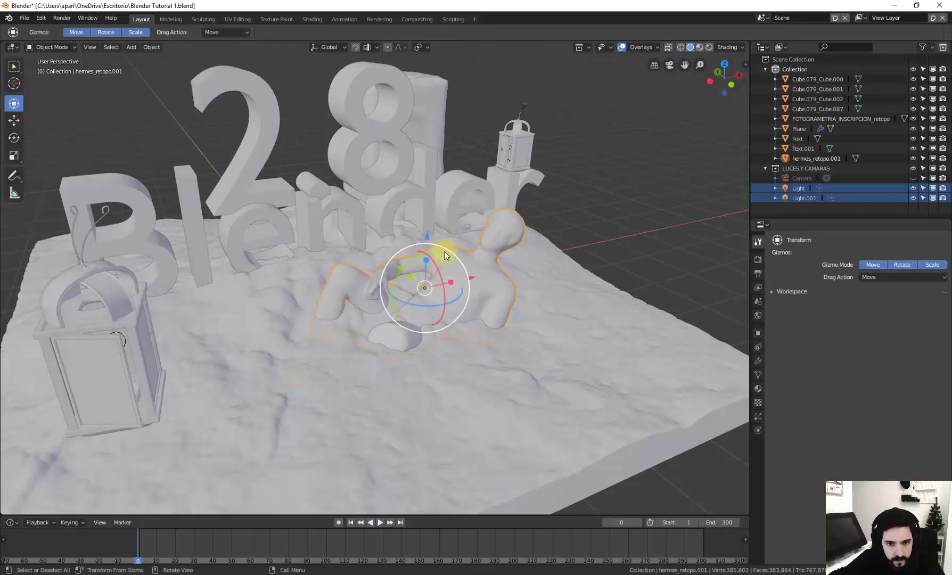
right_click(578, 182)
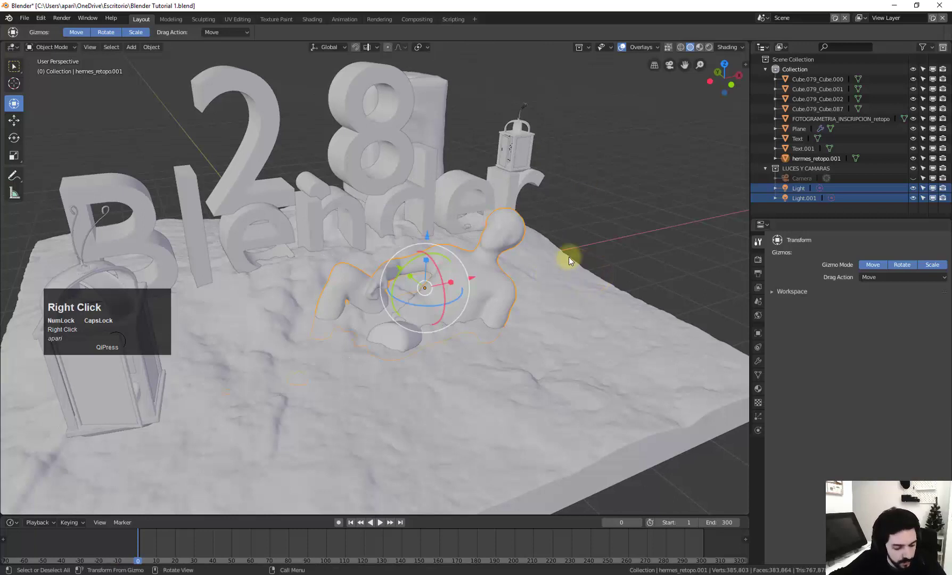
scroll(563, 248, "down", 3)
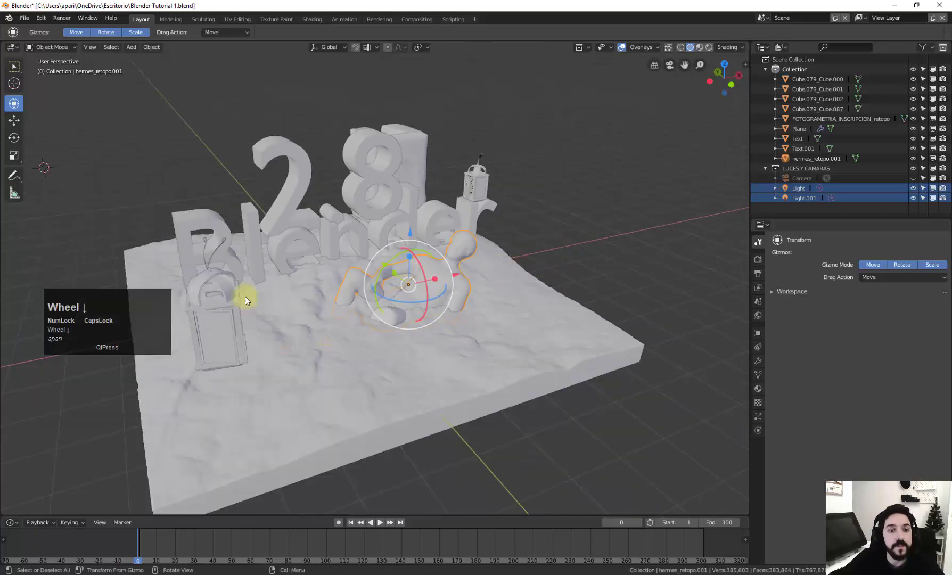
scroll(257, 275, "up", 1)
middle_click_drag(414, 280, 440, 289, "shift")
middle_click_drag(431, 286, 375, 288)
scroll(373, 289, "down", 4)
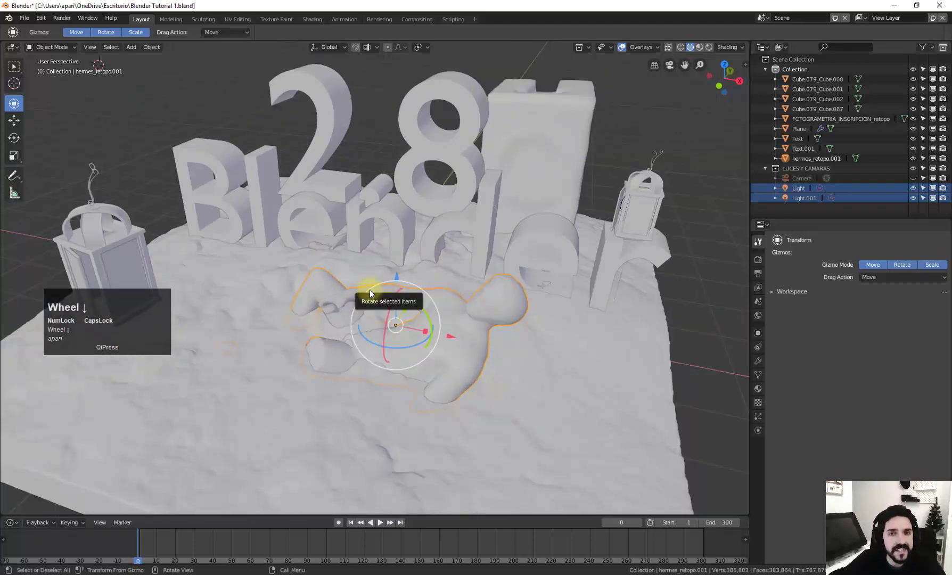
middle_click_drag(448, 265, 468, 293, "shift")
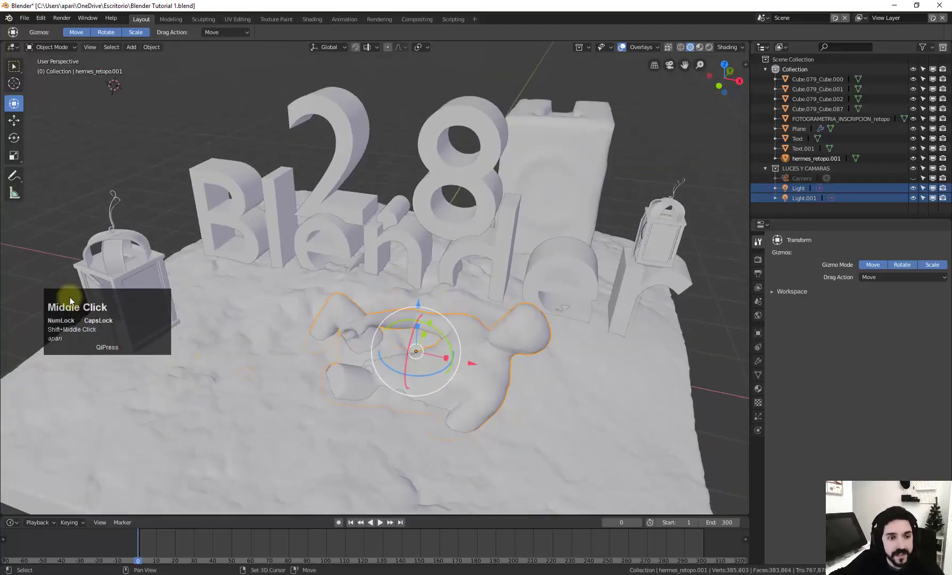
left_click_drag(135, 319, 113, 462)
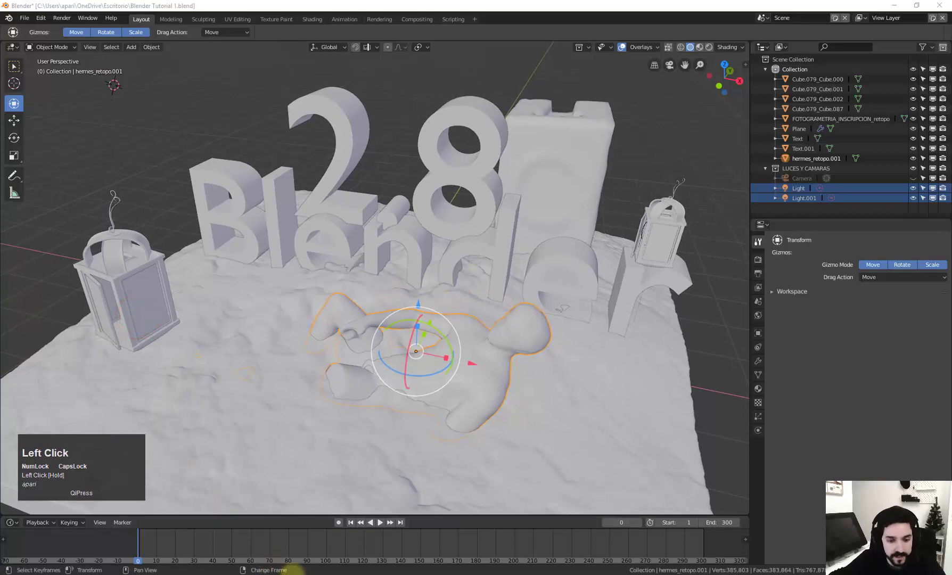
Switch to the Blender window with Prueba.blend, select the table's nearest leg and put it in Edit Mode.
mouse_move(296, 571)
left_click(339, 547)
middle_click_drag(443, 367, 415, 357)
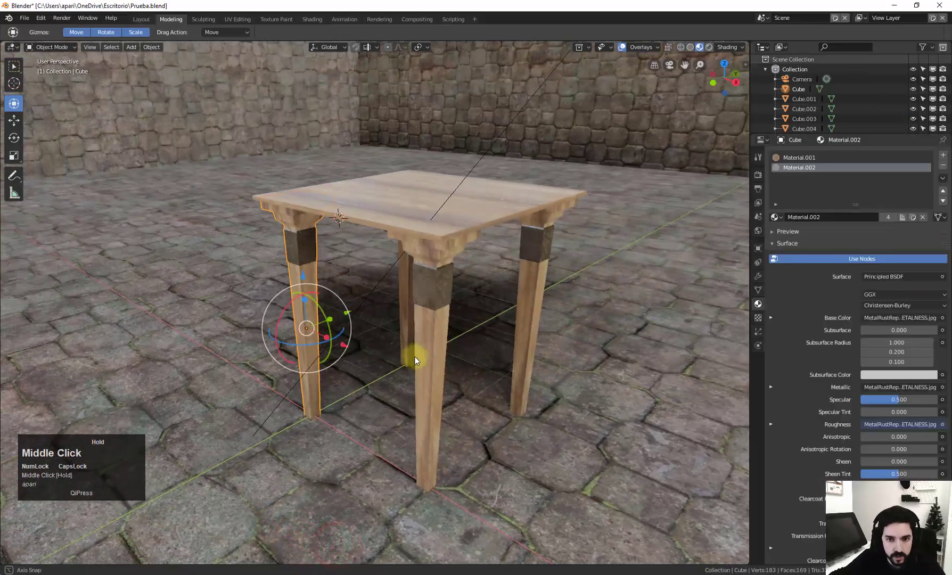
left_click(429, 299)
middle_click_drag(490, 305, 475, 276, "shift")
scroll(495, 317, "up", 3)
middle_click_drag(496, 320, 449, 242)
key("Tab")
Try a loop cut slid towards the leg's metal band with Correct UVs turned off, and undo it.
key("ctrl+r")
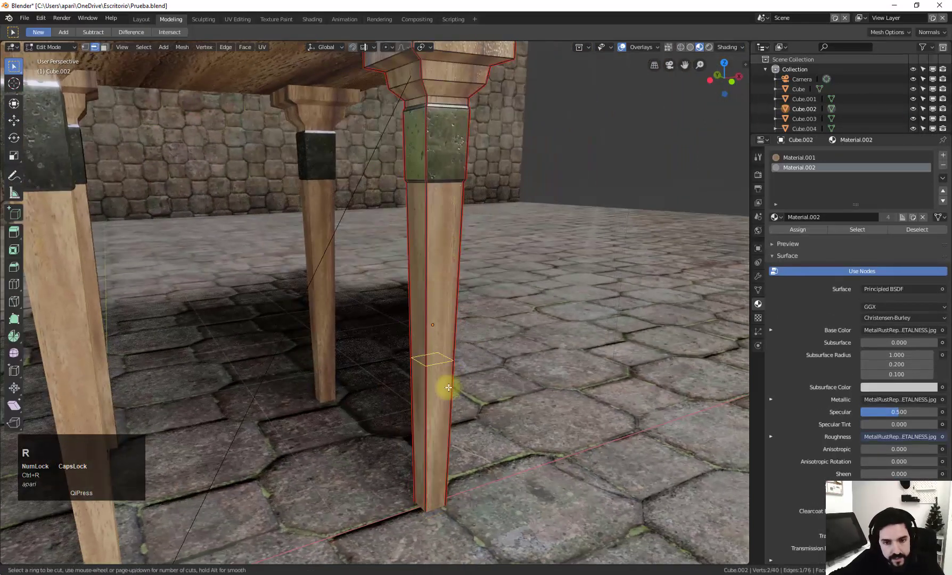
left_click(449, 388)
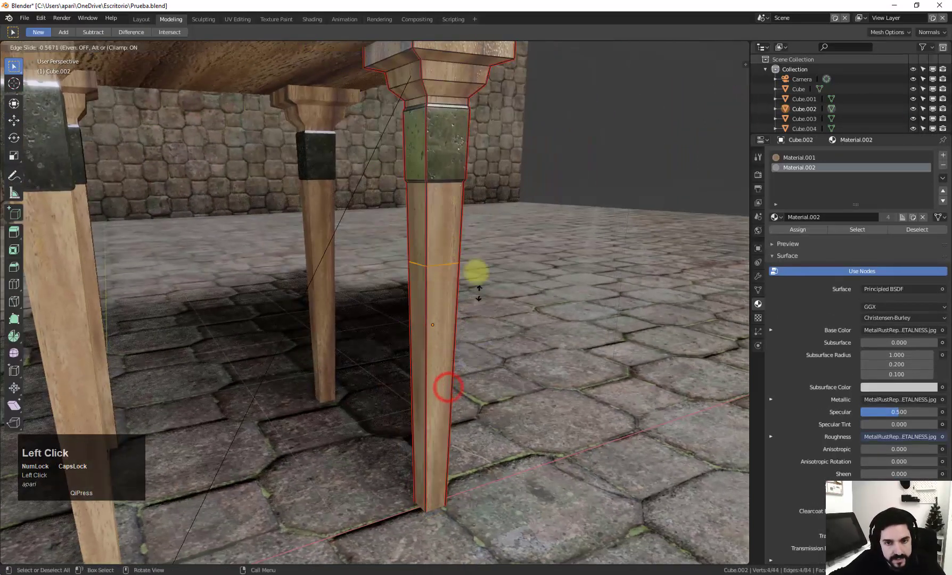
left_click(473, 259)
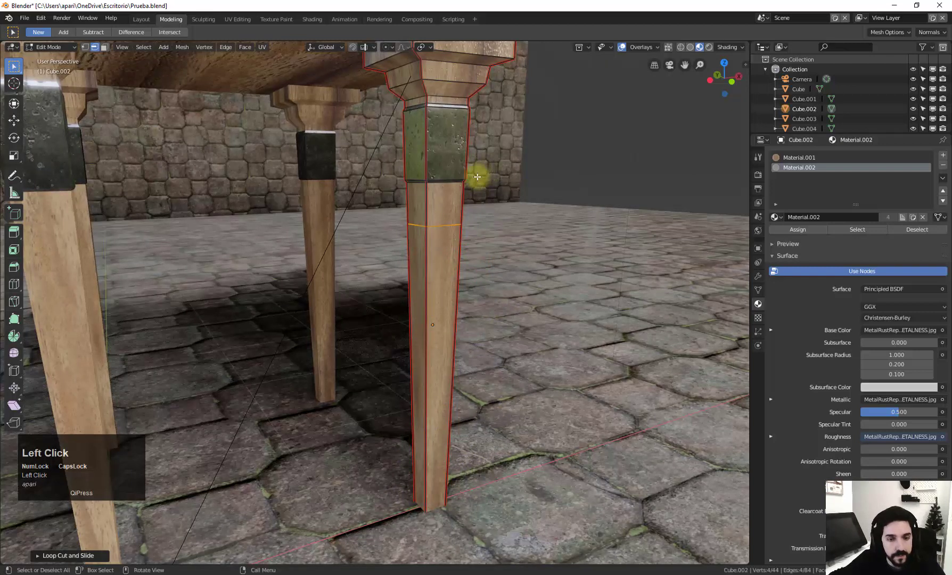
left_click(33, 557)
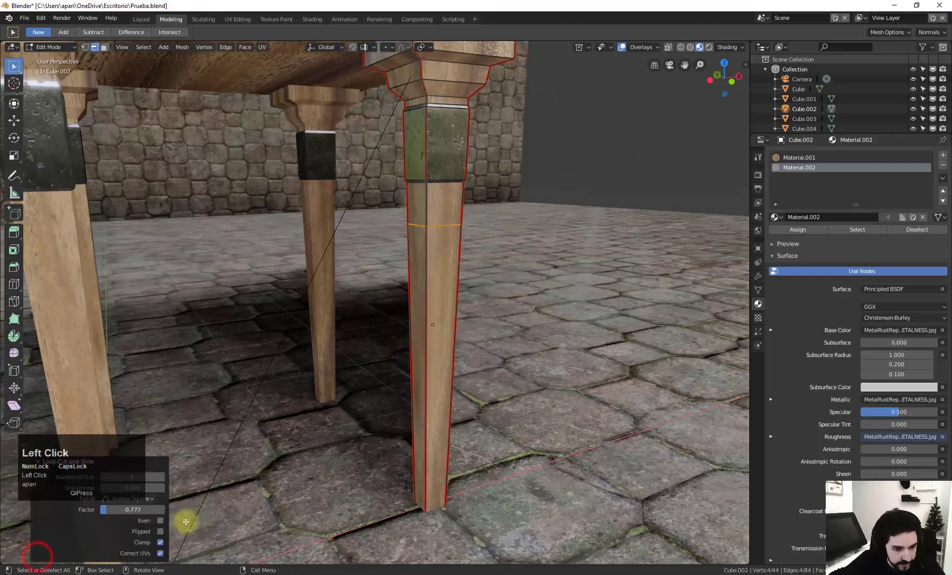
left_click_drag(122, 448, 141, 381)
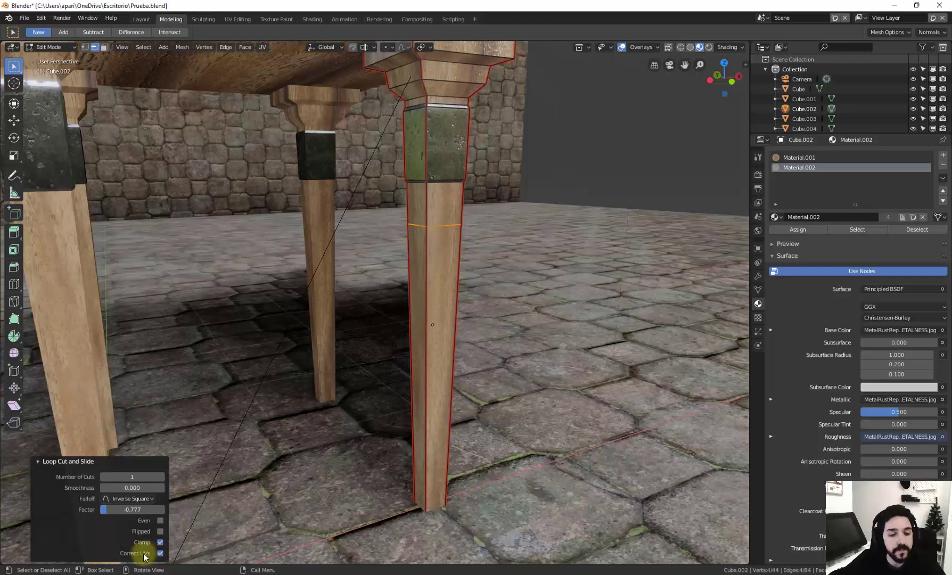
left_click(160, 554)
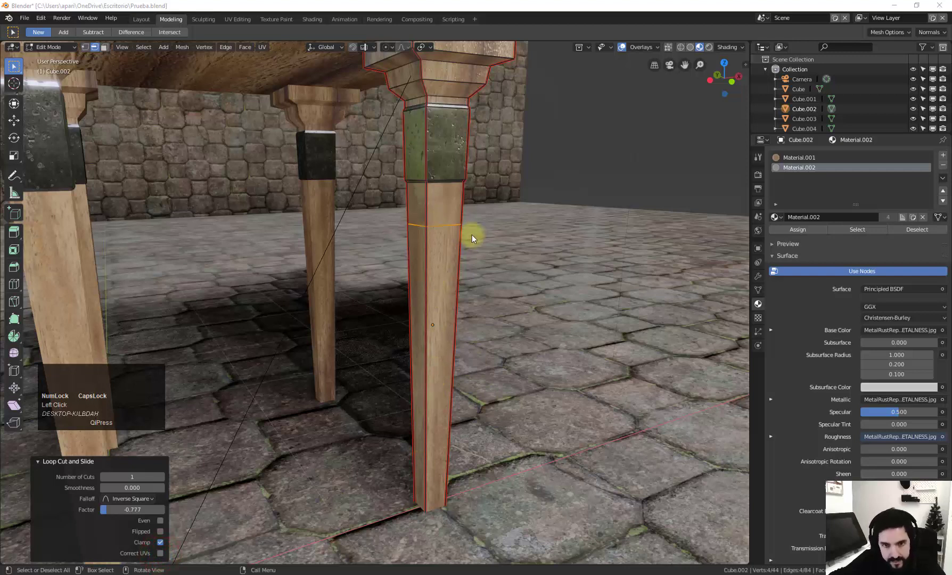
left_click(451, 226)
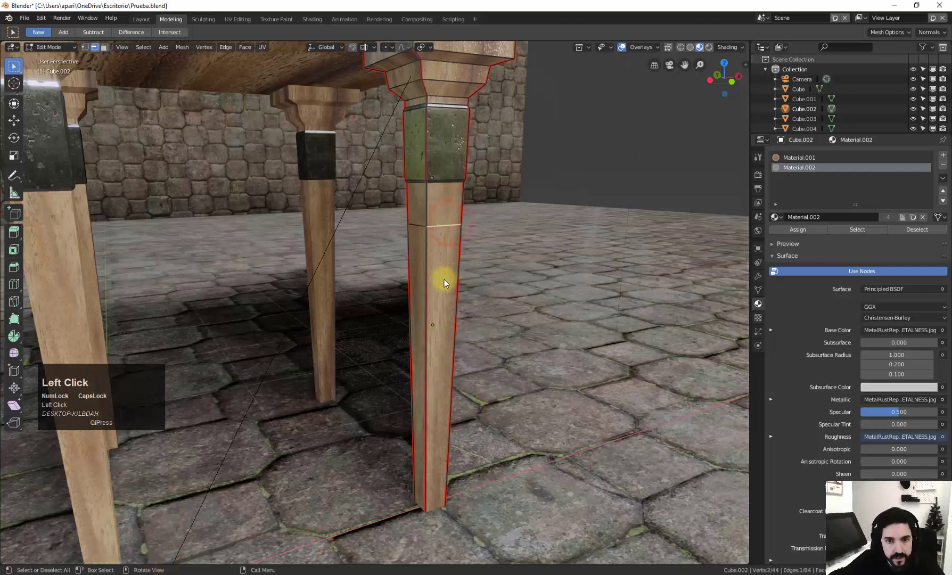
key("ctrl+z")
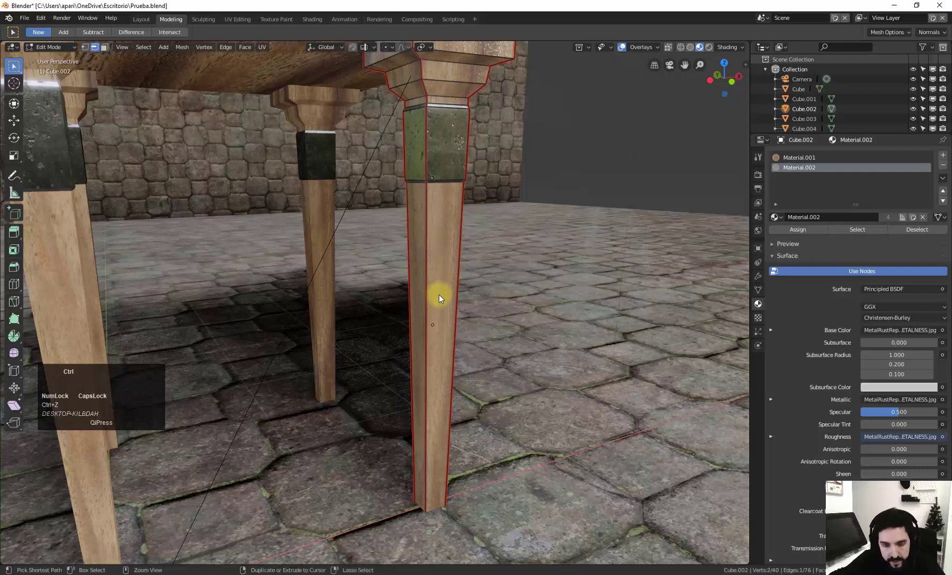
Try another loop cut on the leg, cancelling its slide to keep it centred, and undo it.
key("ctrl+r")
left_click(439, 294)
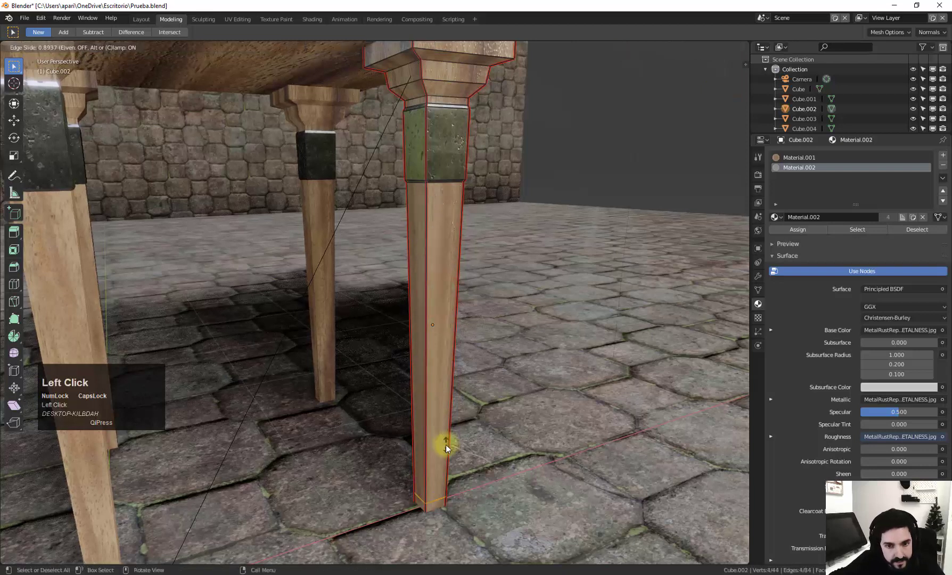
right_click(449, 152)
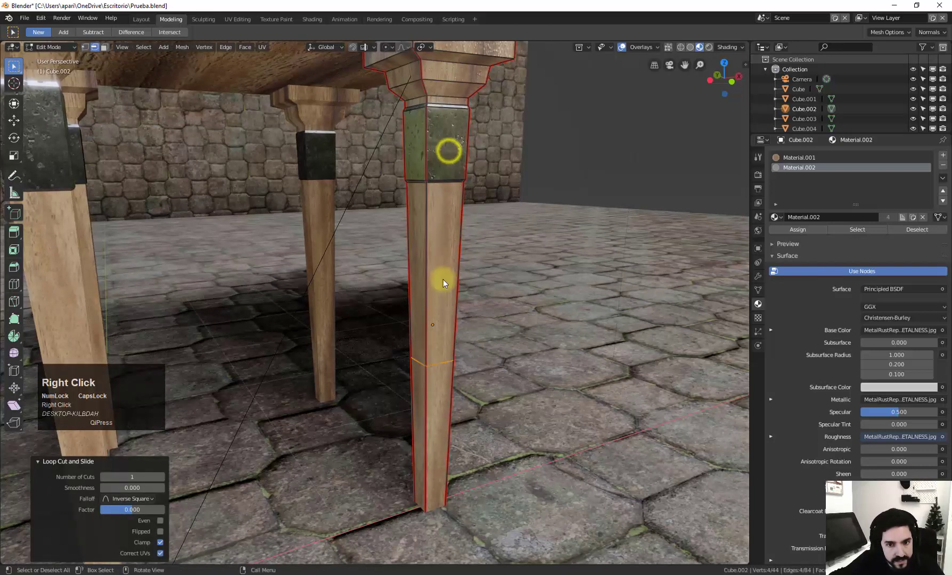
key("ctrl+z")
Add two centred loop cuts to the leg, one on the wooden shaft and one on the section above it, with Correct UVs enabled.
key("ctrl+r")
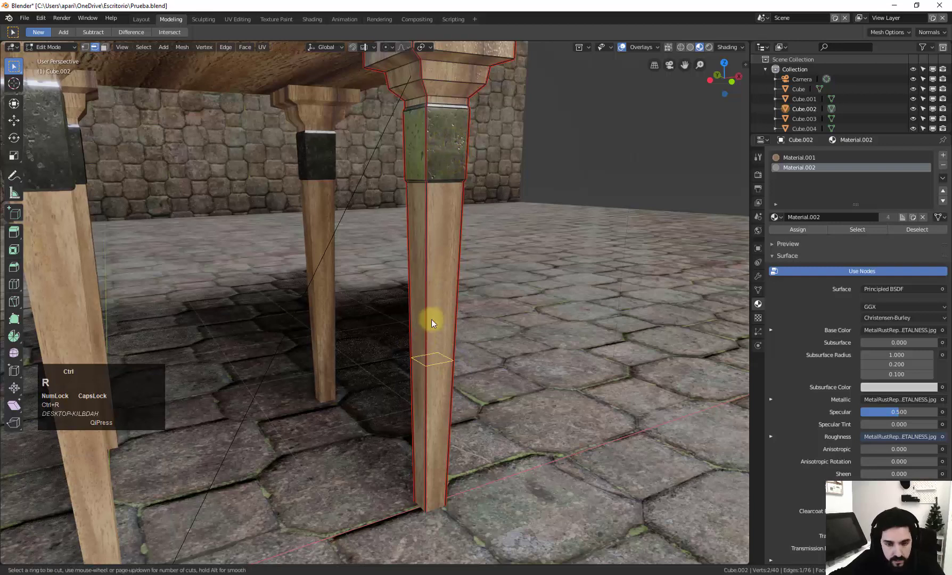
left_click(431, 321)
right_click(437, 293)
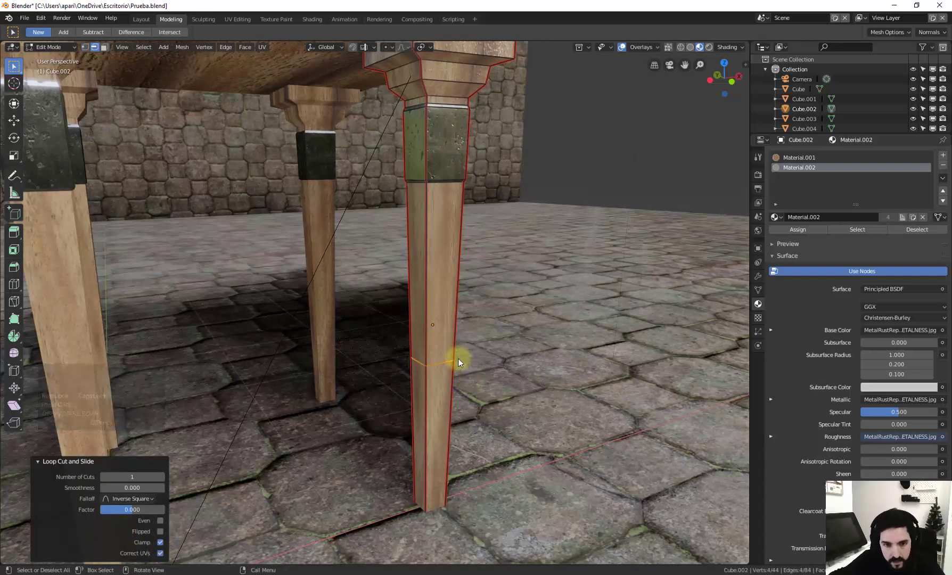
key("ctrl+r")
left_click(431, 294)
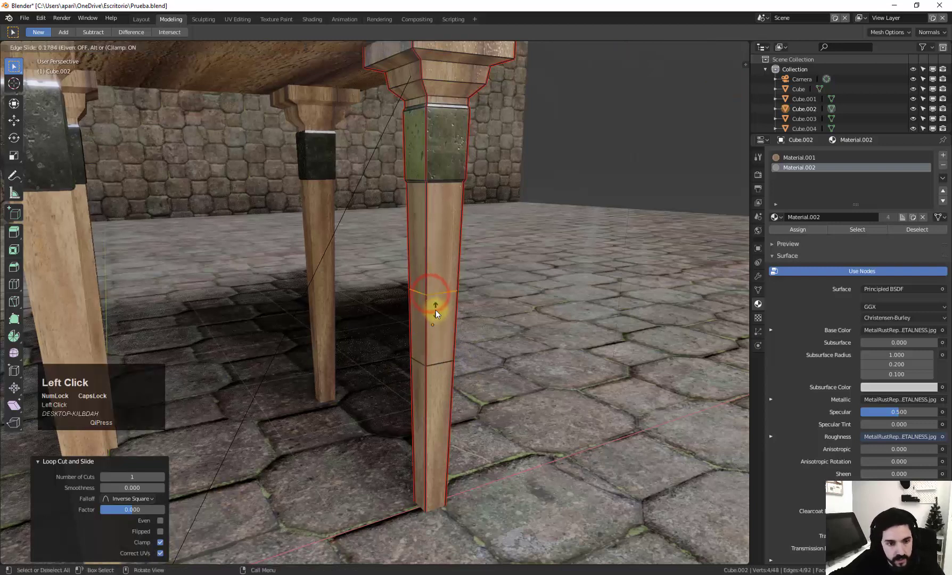
right_click(435, 309)
left_click(159, 554)
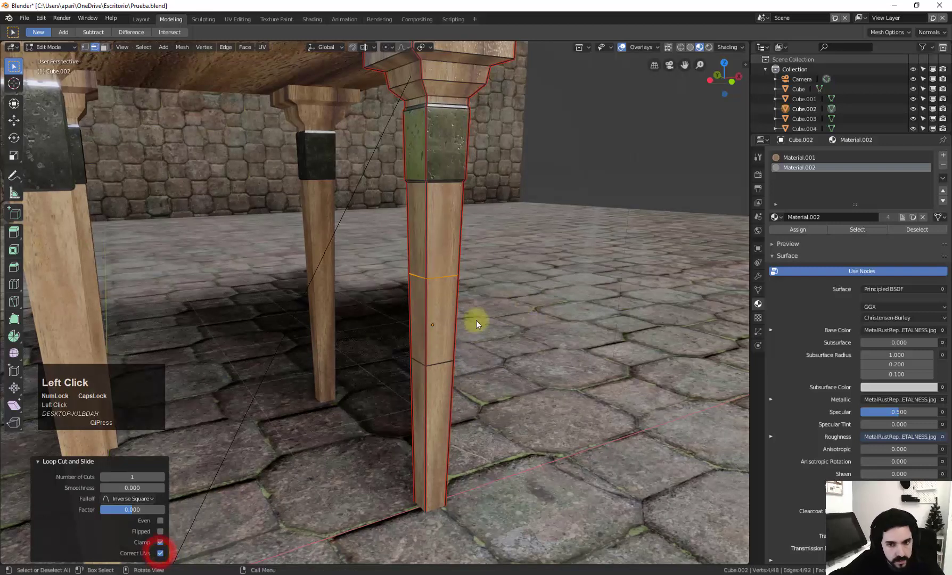
Add three more centred loop cuts: between the two existing loops, on the shaft section above them, and on the metal band.
key("ctrl+r")
left_click(440, 310)
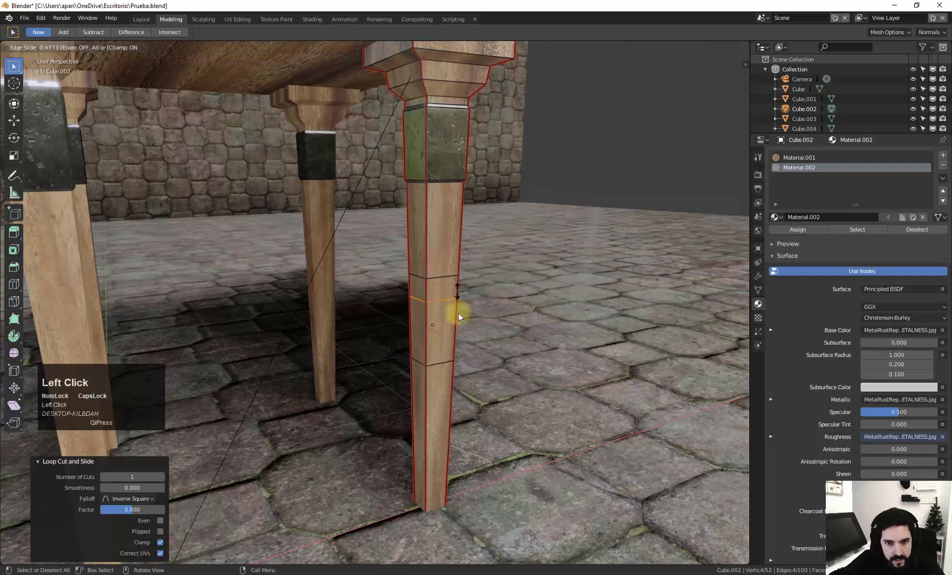
right_click(458, 318)
key("ctrl+r")
left_click(441, 215)
right_click(448, 260)
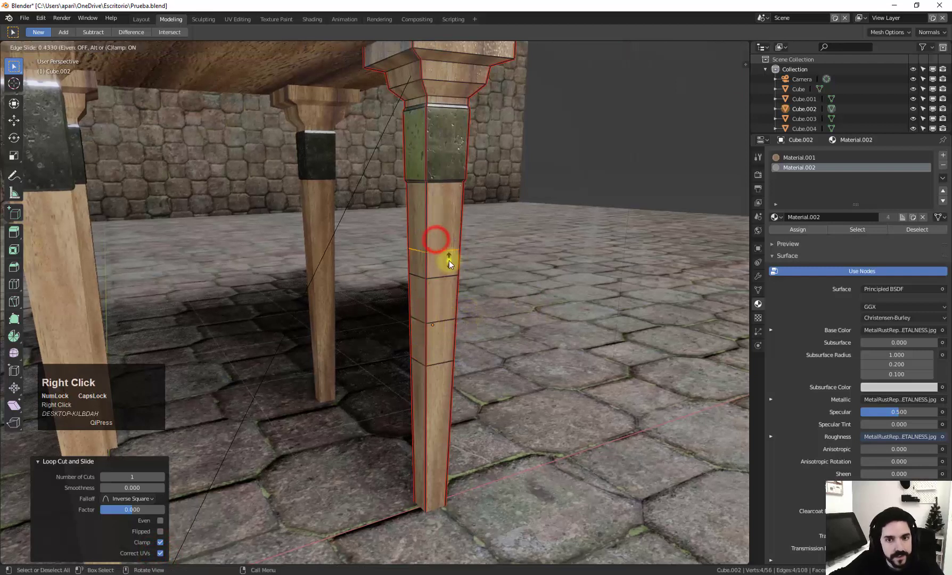
key("ctrl+r")
left_click(431, 156)
right_click(442, 155)
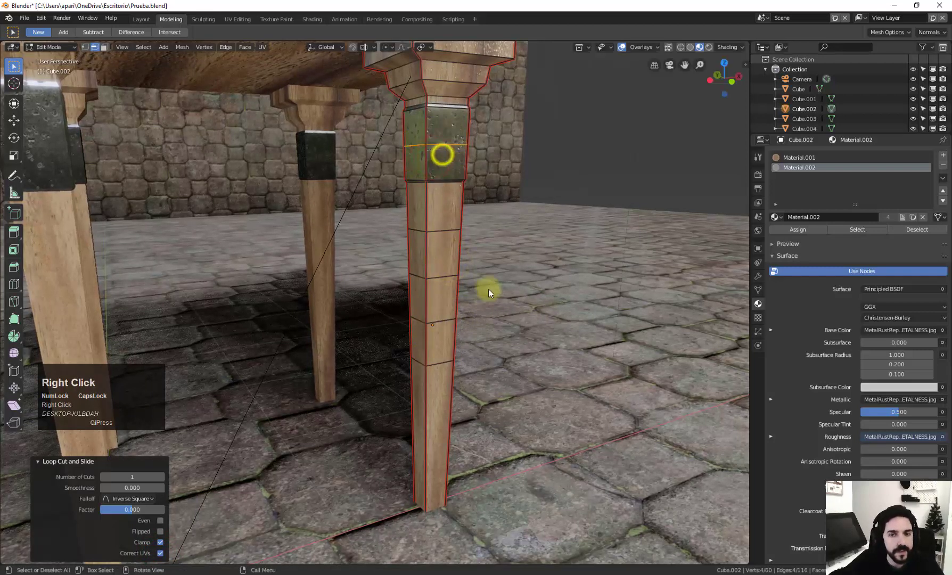
Examine the table and the leg's loop cuts from several sides, returning to Object Mode.
scroll(486, 289, "down", 3)
scroll(476, 295, "down", 2)
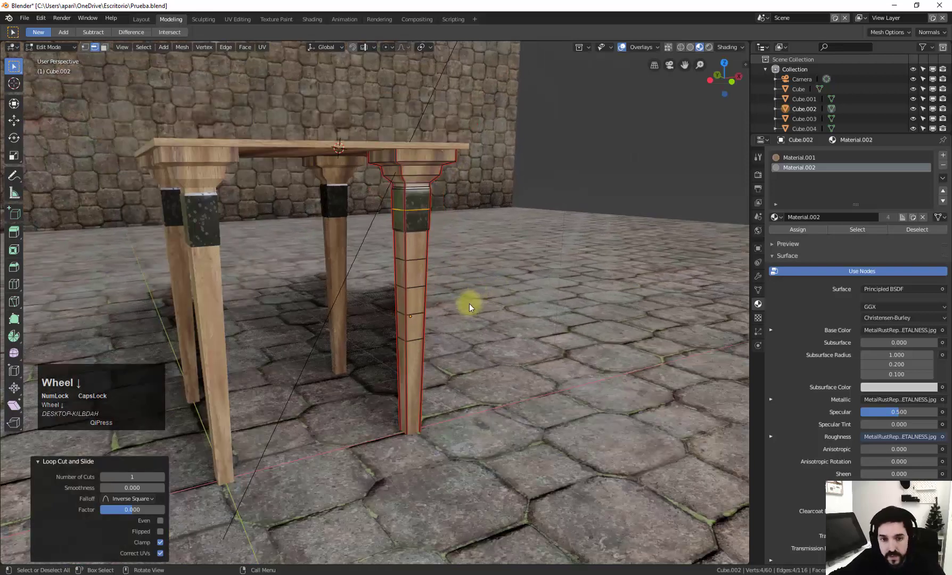
middle_click_drag(523, 246, 457, 270)
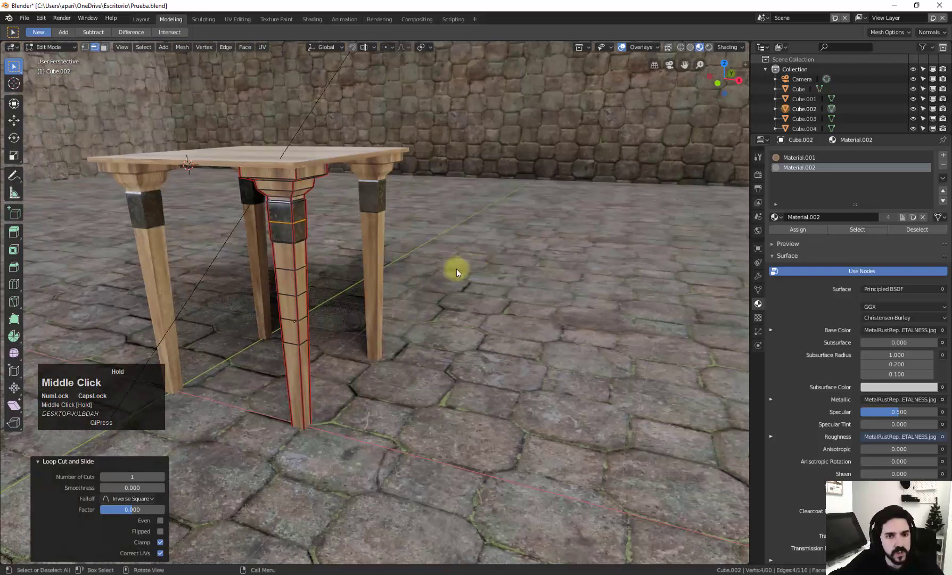
scroll(384, 322, "down", 2)
middle_click_drag(384, 322, 473, 343)
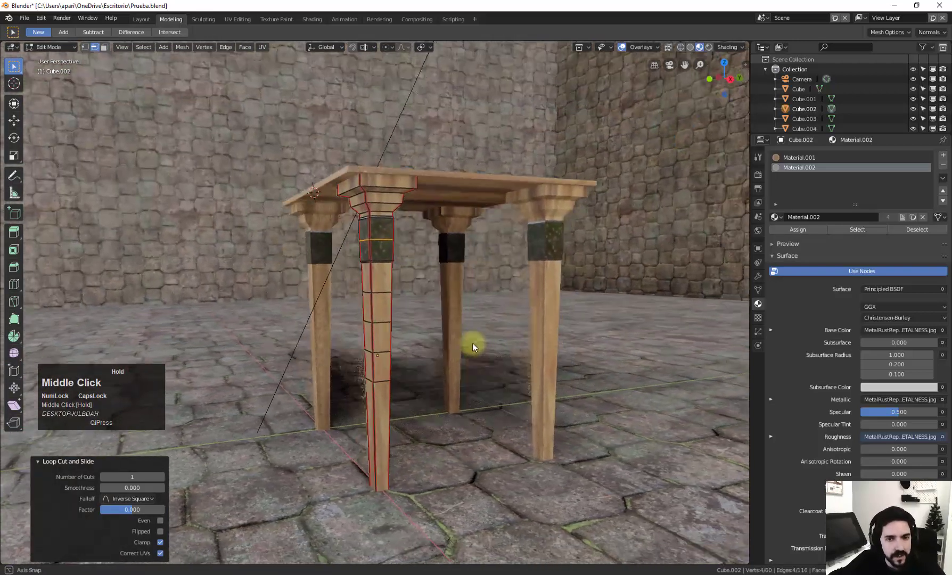
scroll(473, 352, "up", 2)
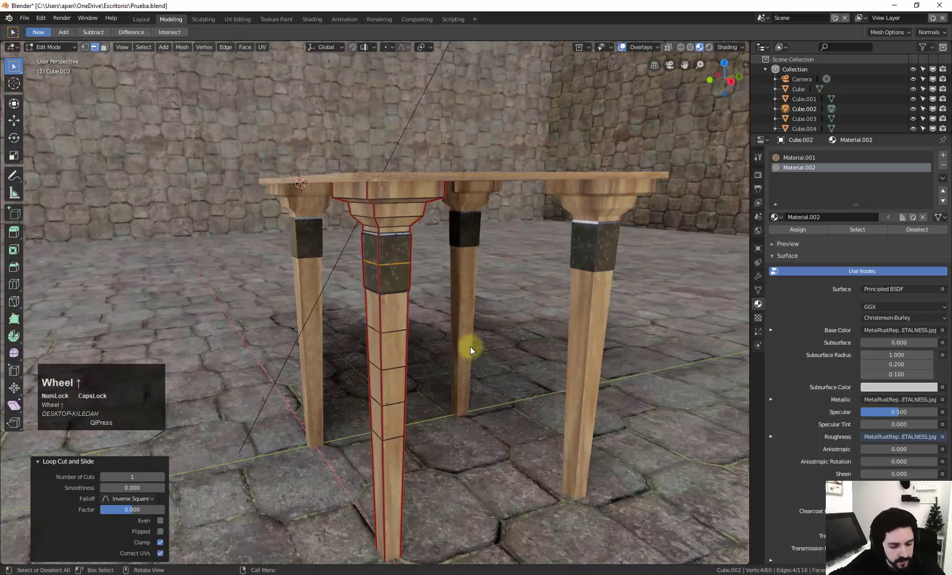
scroll(431, 271, "down", 3)
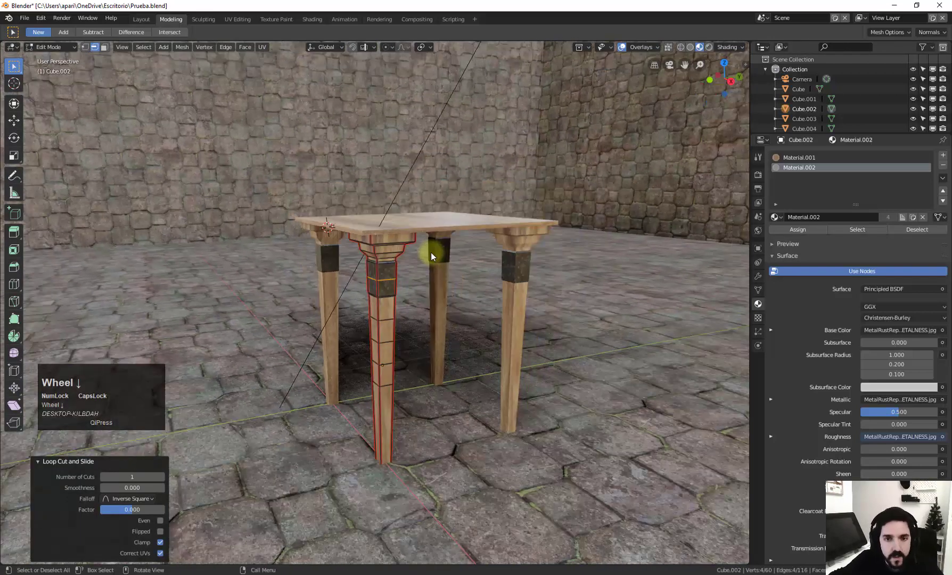
key("Tab")
scroll(427, 250, "down", 3)
middle_click_drag(427, 249, 387, 460)
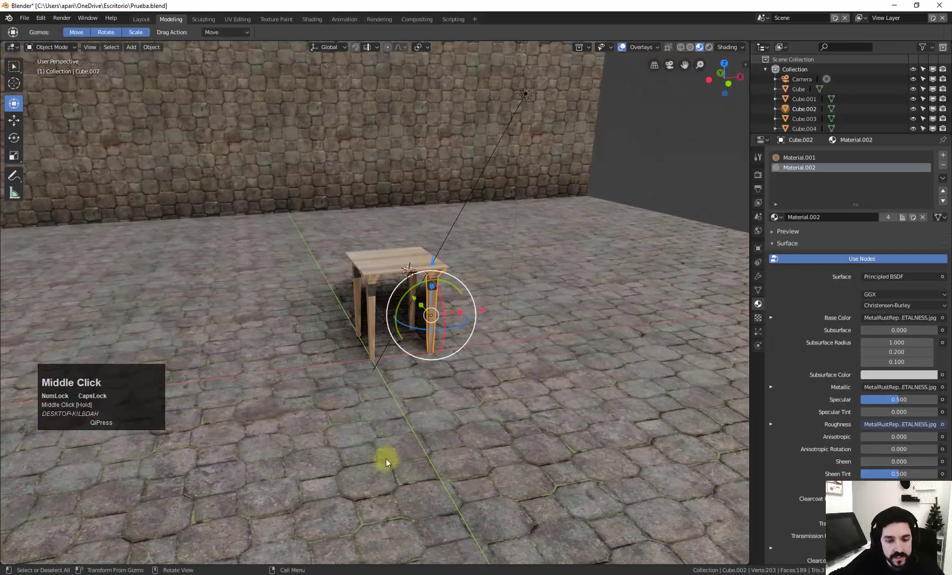
Switch back to Blender Tutorial 1.blend and select the number 2 and the inscription block in turn, ending with nothing selected.
left_click(267, 571)
left_click(278, 519)
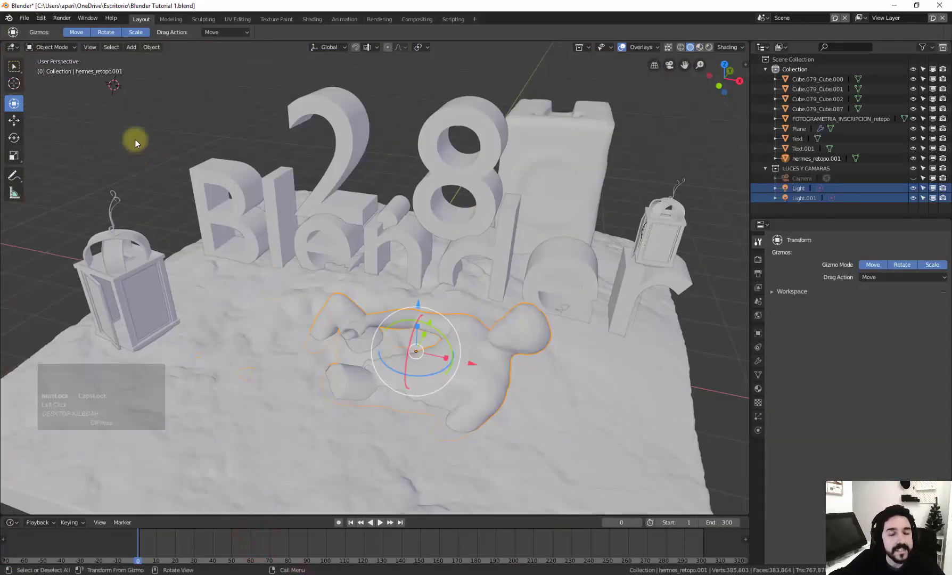
left_click(176, 124)
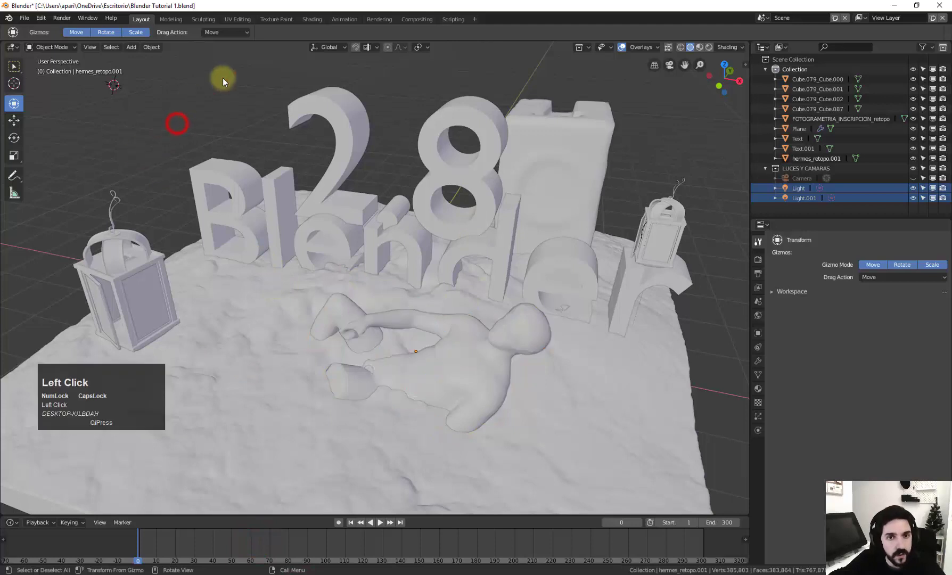
left_click(347, 102)
left_click(500, 74)
left_click(575, 112)
scroll(543, 135, "down", 2)
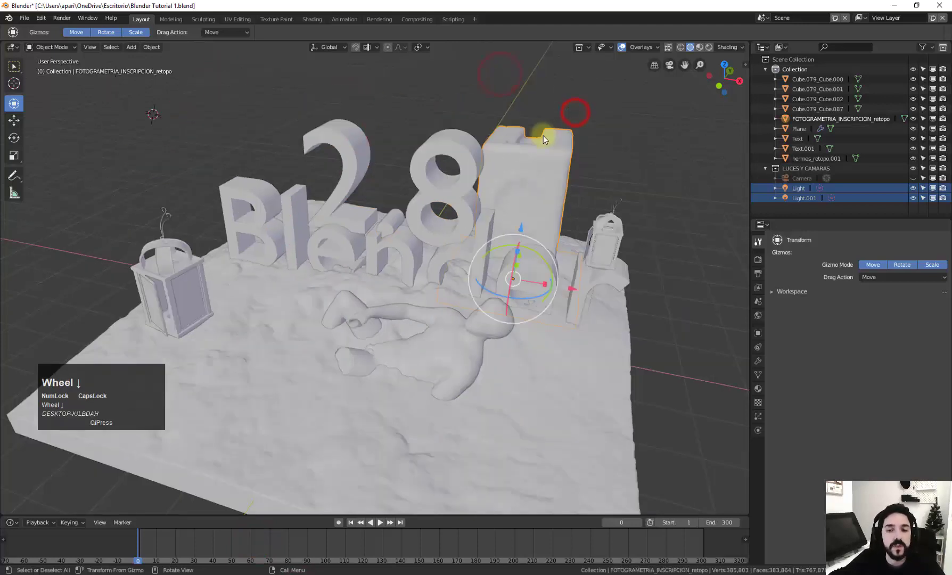
scroll(502, 200, "down", 2)
left_click(574, 169)
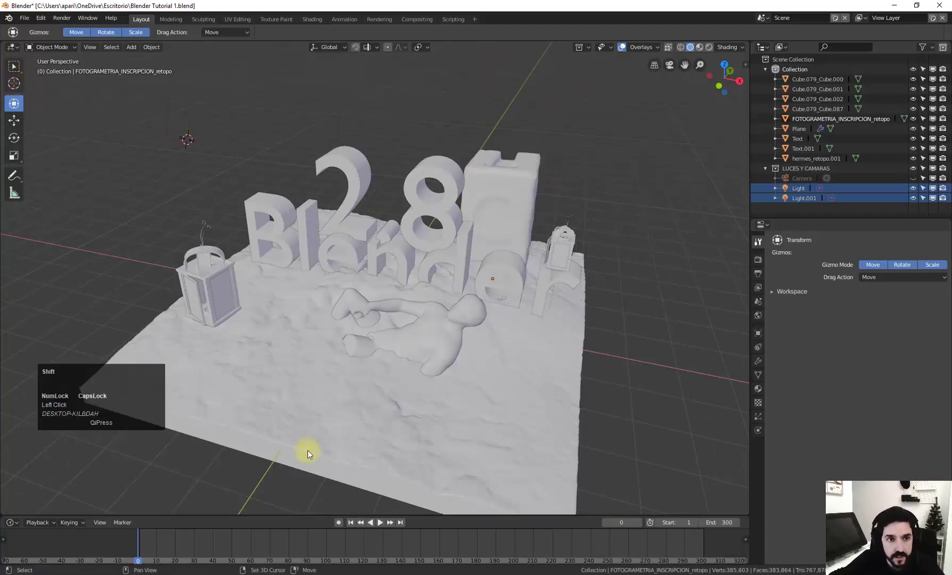
Place the 3D cursor on the ground, the inscription block, the reclining figure and the large lantern without changing tools.
right_click(263, 392, "shift")
right_click(503, 373, "shift")
right_click(502, 170, "shift")
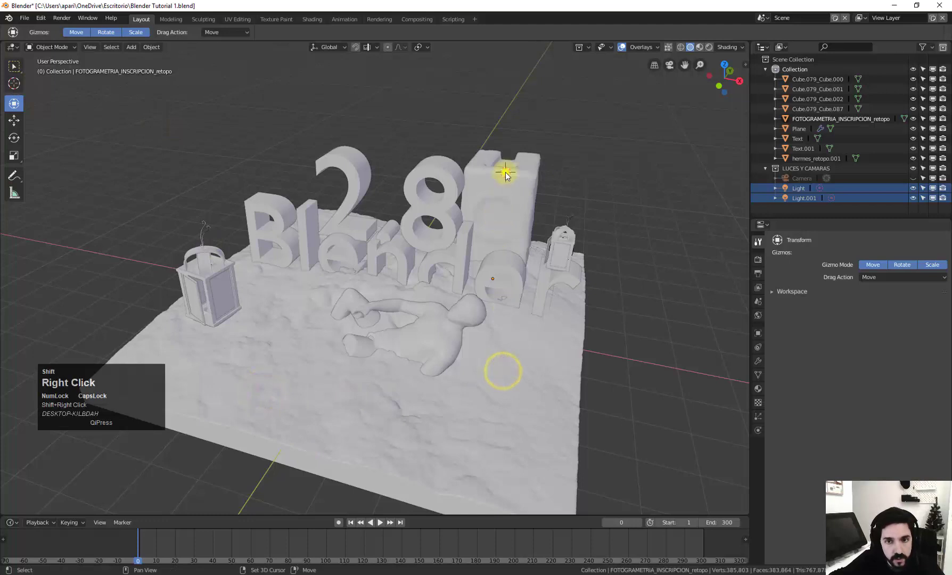
middle_click_drag(505, 172, 521, 323)
right_click(429, 395, "shift")
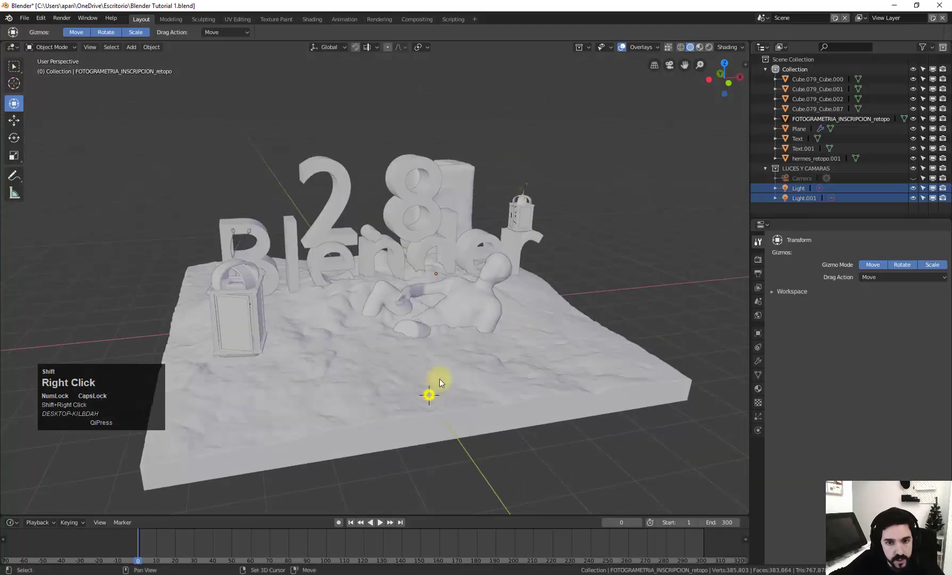
right_click(479, 279, "shift")
right_click(252, 322, "shift")
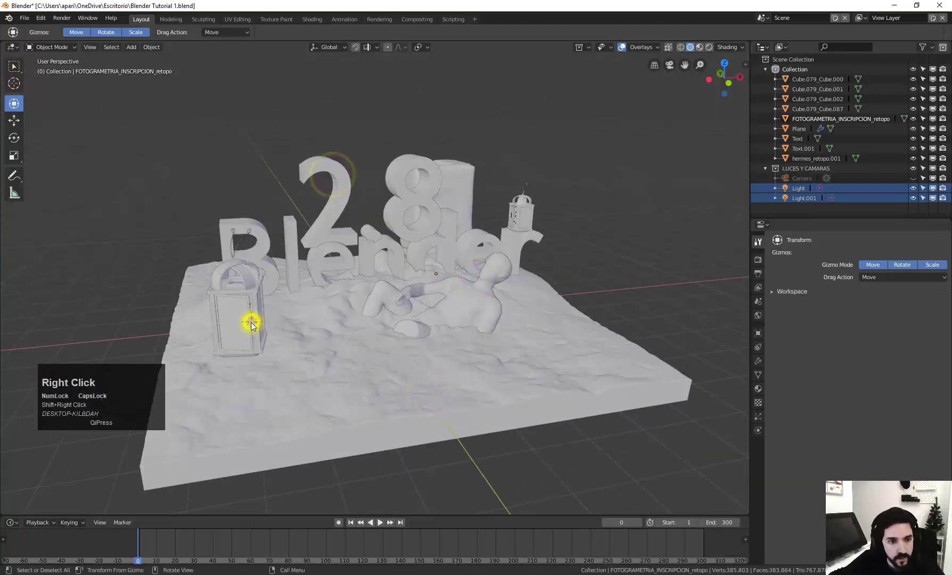
left_click(135, 368)
left_click_drag(111, 448, 237, 377)
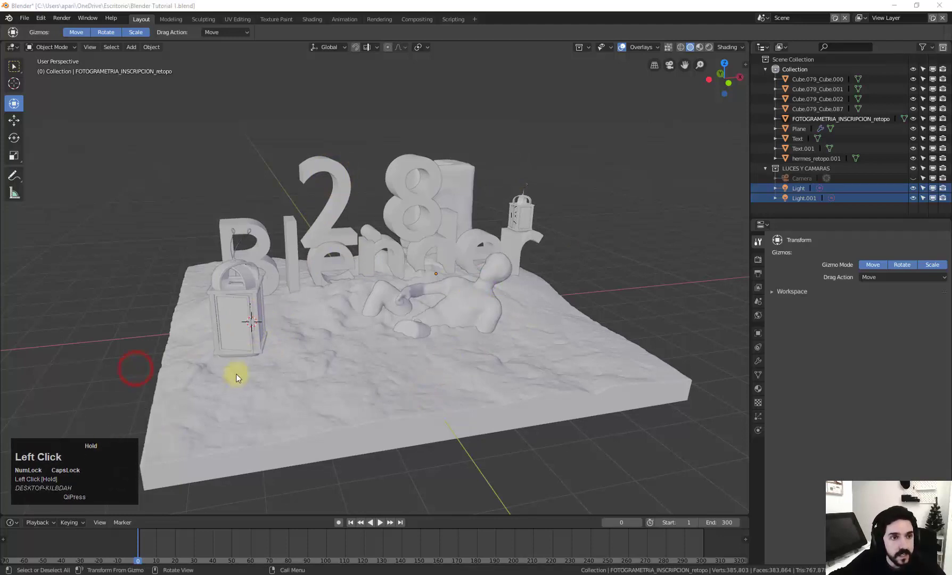
Activate the Cursor tool and place the 3D cursor on several surfaces of the scene, ending on top of the number 2.
left_click(15, 88)
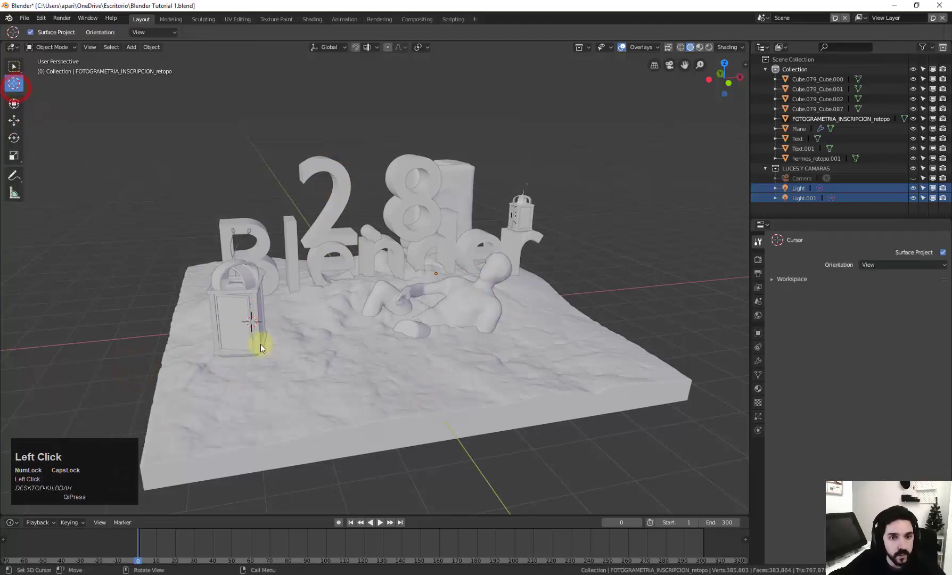
left_click(360, 272)
left_click(371, 368)
left_click(579, 369)
left_click(509, 244)
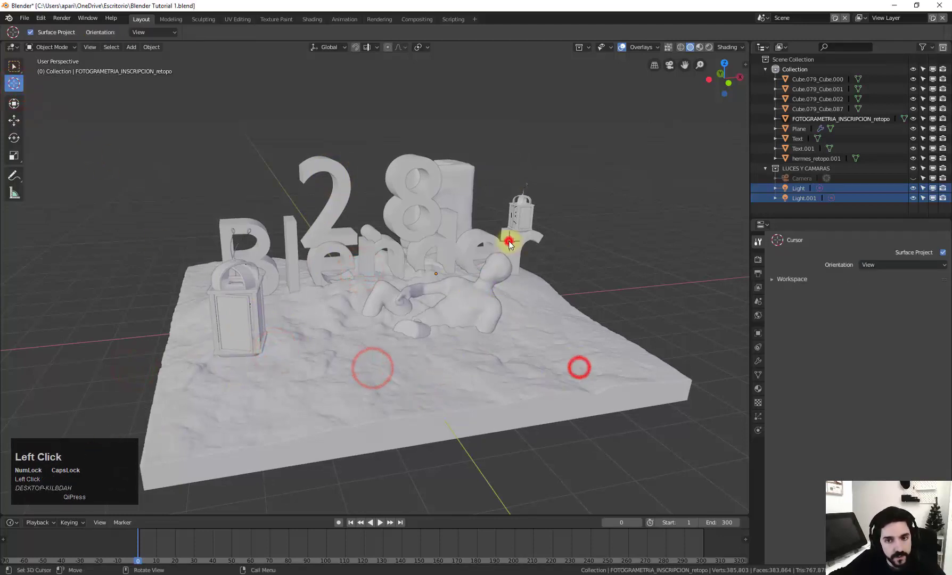
left_click(451, 169)
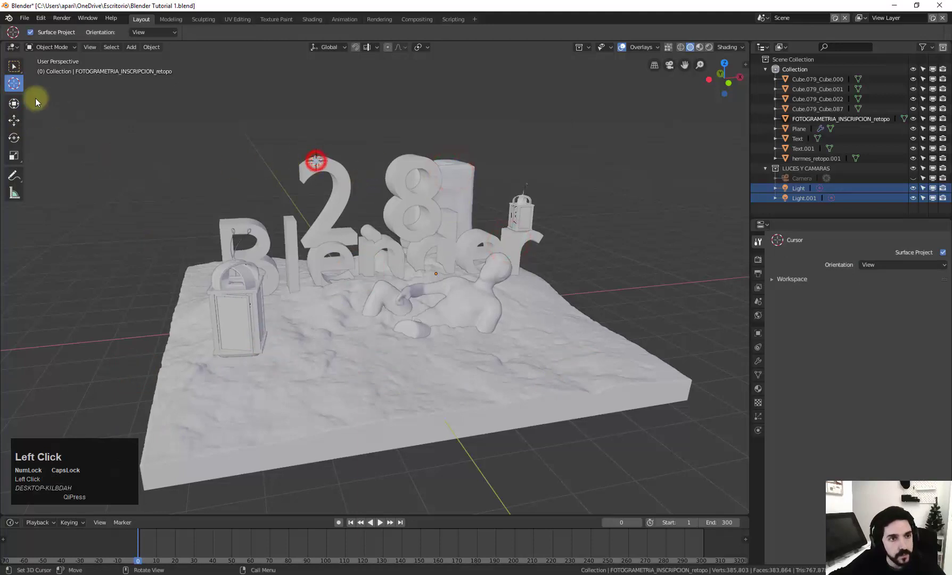
Activate the Select Box tool and hide the 3D cursor in the viewport overlays, showing it again.
left_click(14, 66)
middle_click_drag(426, 269, 346, 138)
left_click(636, 49)
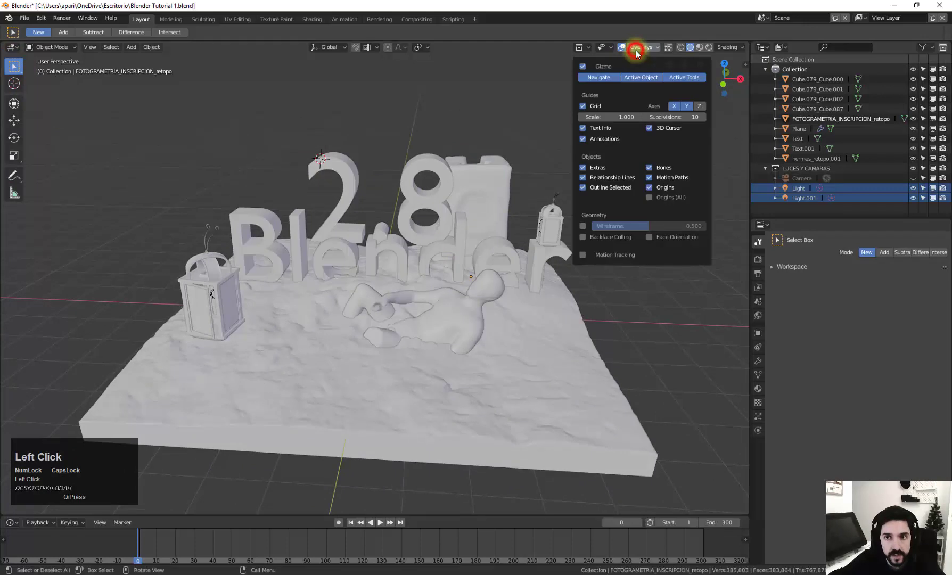
left_click(651, 128)
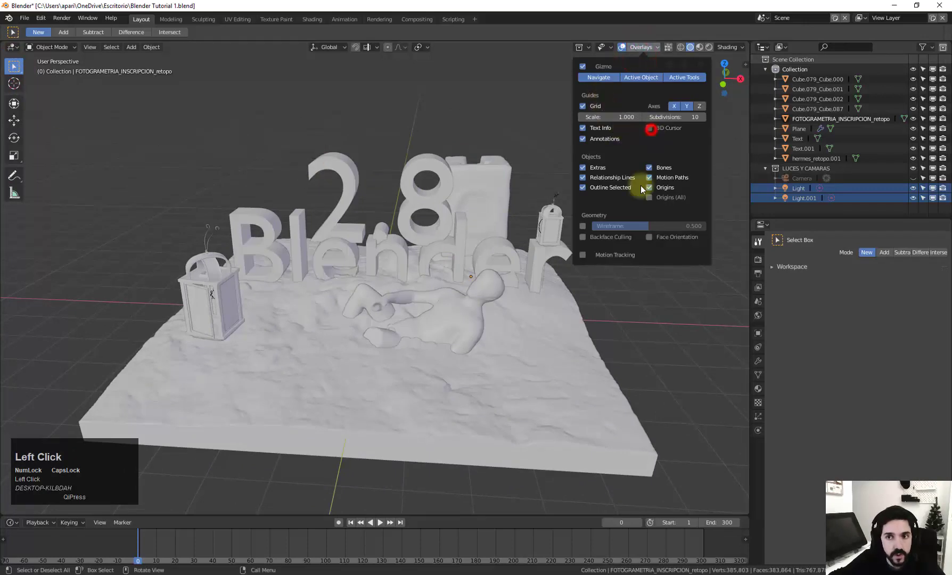
left_click(651, 129)
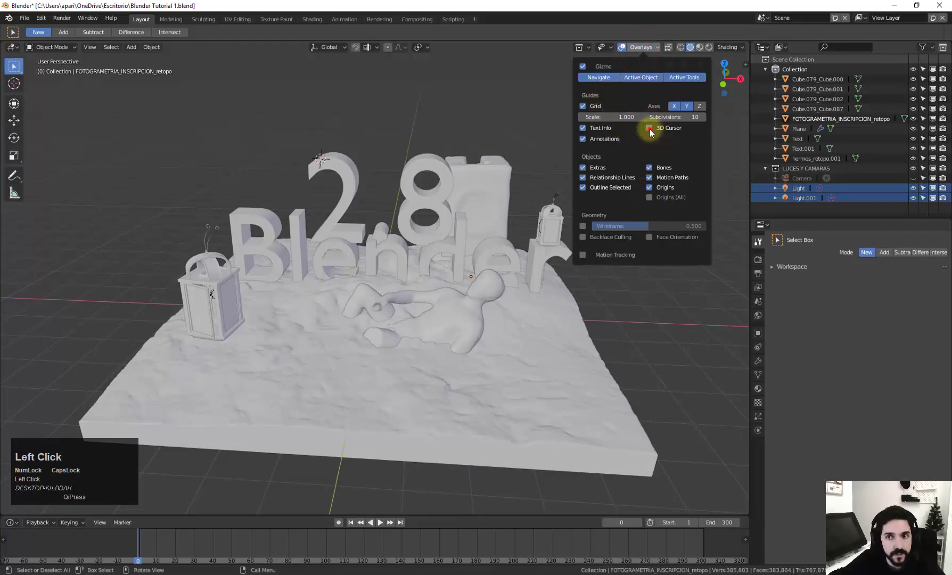
left_click(643, 47)
middle_click_drag(290, 198, 287, 145)
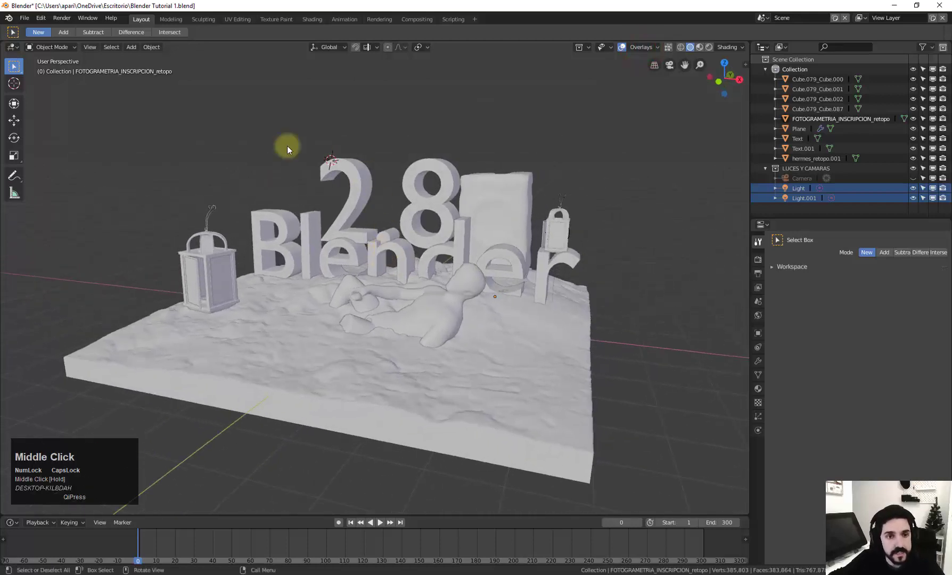
Select the number 8 and the large lantern in turn, leaving the lantern selected in a close view.
left_click(434, 192)
left_click(213, 271)
middle_click_drag(213, 272, 309, 242)
scroll(324, 292, "up", 4)
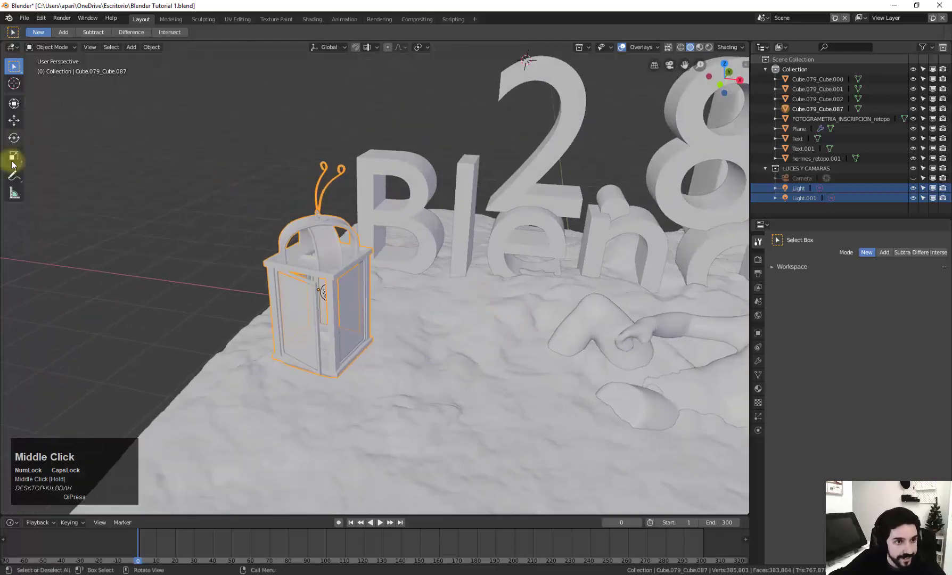
Activate the Measure tool and draw a ruler starting at the large lantern's top corner.
left_click(14, 193)
scroll(252, 270, "up", 4)
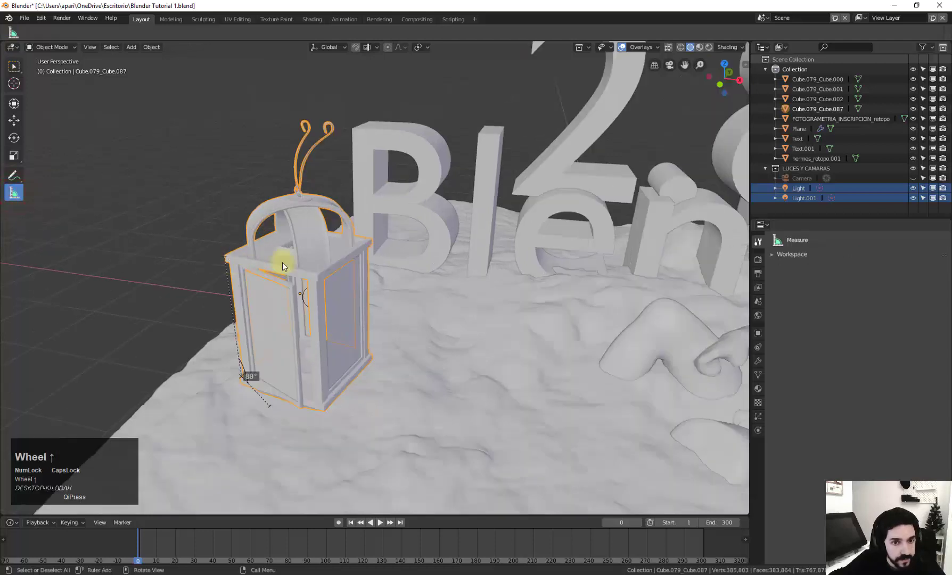
left_click(317, 276)
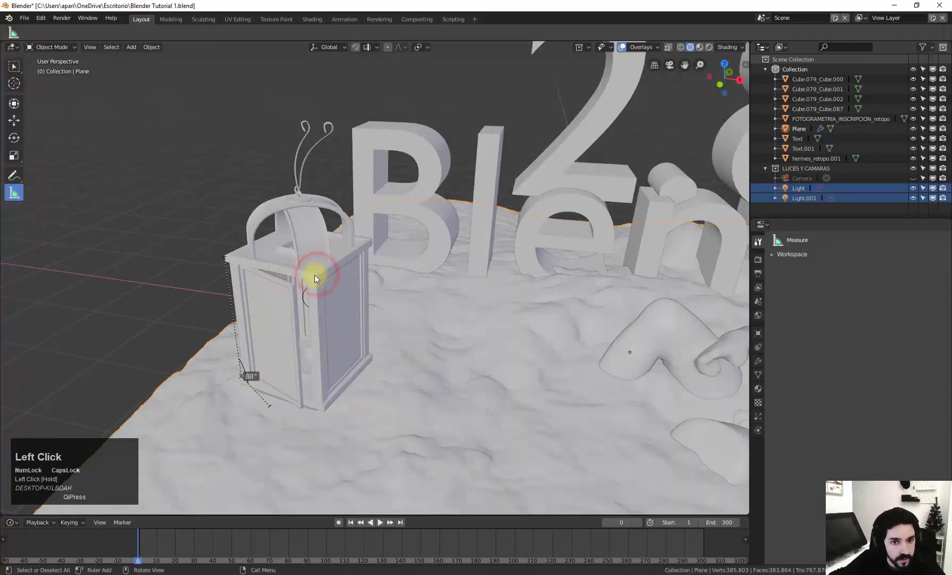
left_click_drag(315, 275, 373, 240)
middle_click_drag(404, 277, 245, 308)
left_click_drag(134, 220, 219, 225)
middle_click_drag(229, 232, 281, 239)
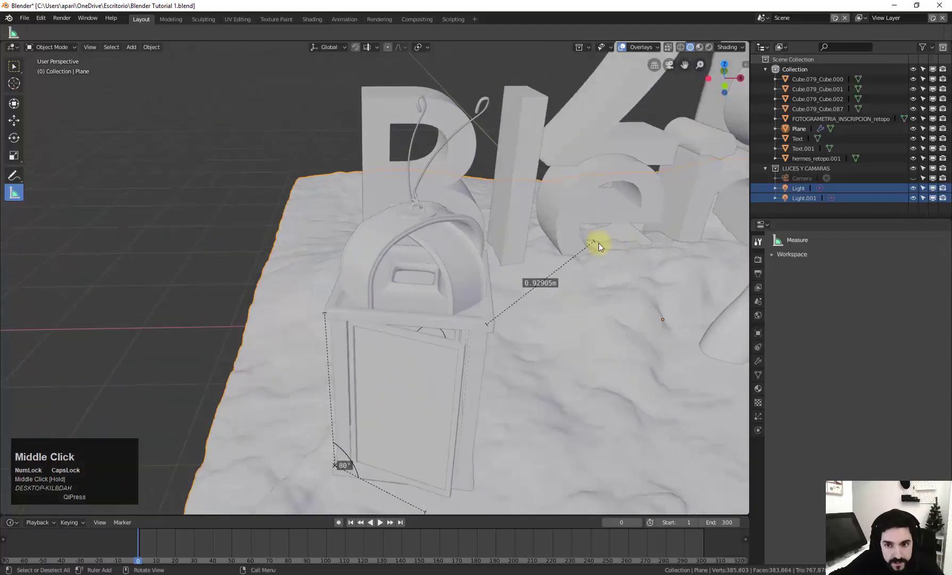
Adjust the new ruler's endpoints to span one top edge of the large lantern and measure its length.
left_click_drag(594, 242, 486, 252)
middle_click_drag(527, 312, 472, 305)
scroll(465, 289, "up", 3)
left_click_drag(541, 319, 541, 318)
middle_click_drag(541, 318, 422, 246)
left_click_drag(430, 228, 441, 224)
scroll(370, 262, "down", 2)
middle_click_drag(371, 260, 468, 248)
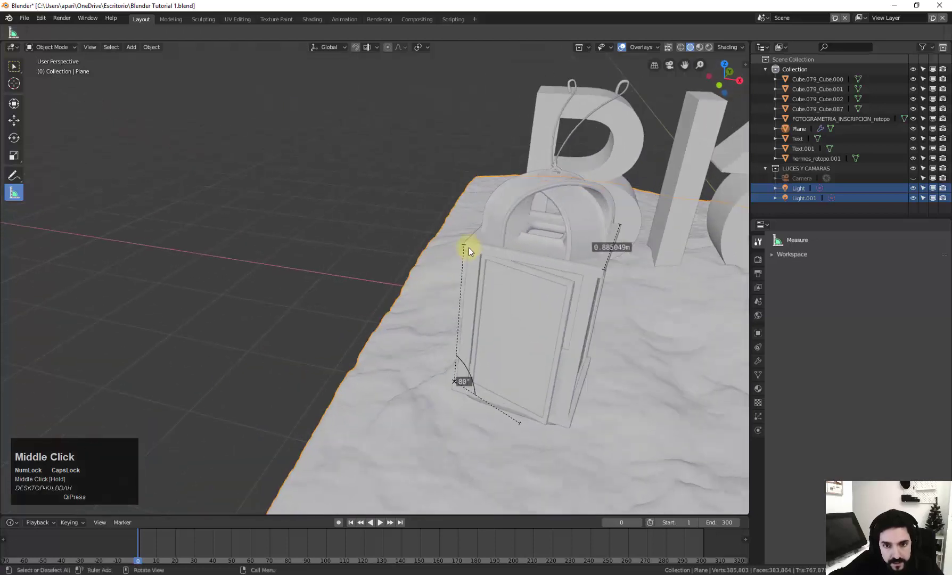
Snap the existing angle ruler to the lantern's lower corners and check both measurements around the lantern.
left_click_drag(521, 424, 570, 423, "ctrl")
left_click_drag(455, 382, 455, 384, "ctrl")
middle_click_drag(455, 384, 514, 366)
scroll(445, 346, "up", 4)
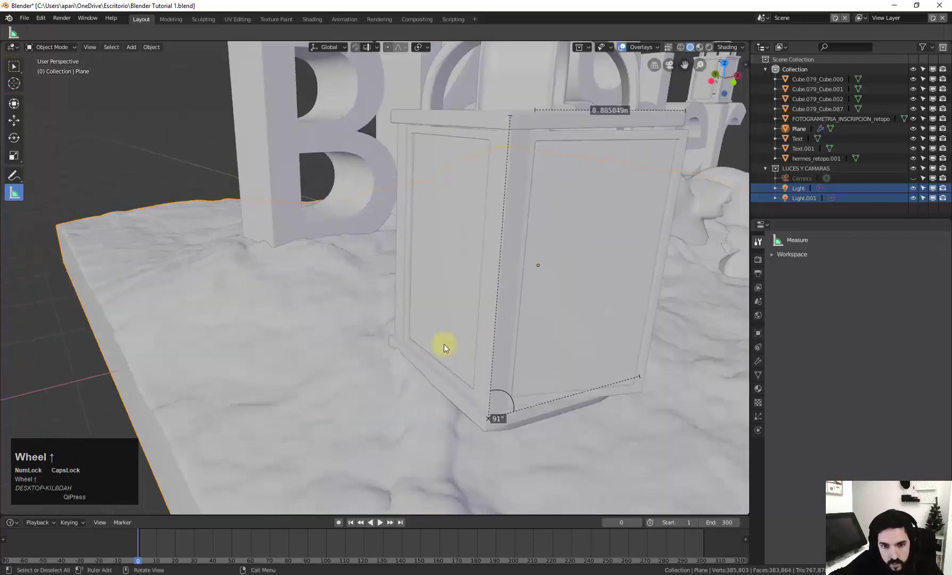
middle_click_drag(445, 346, 390, 183)
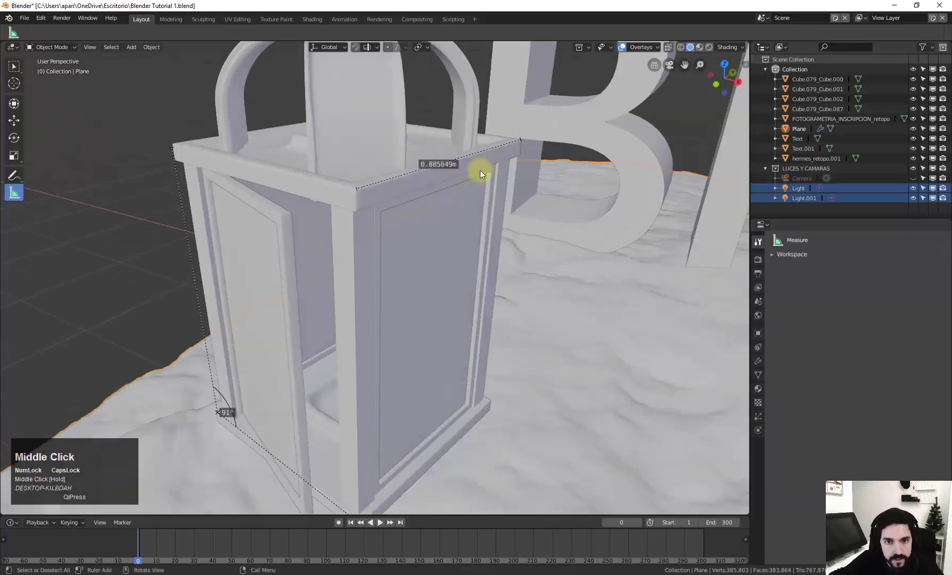
scroll(462, 155, "down", 3)
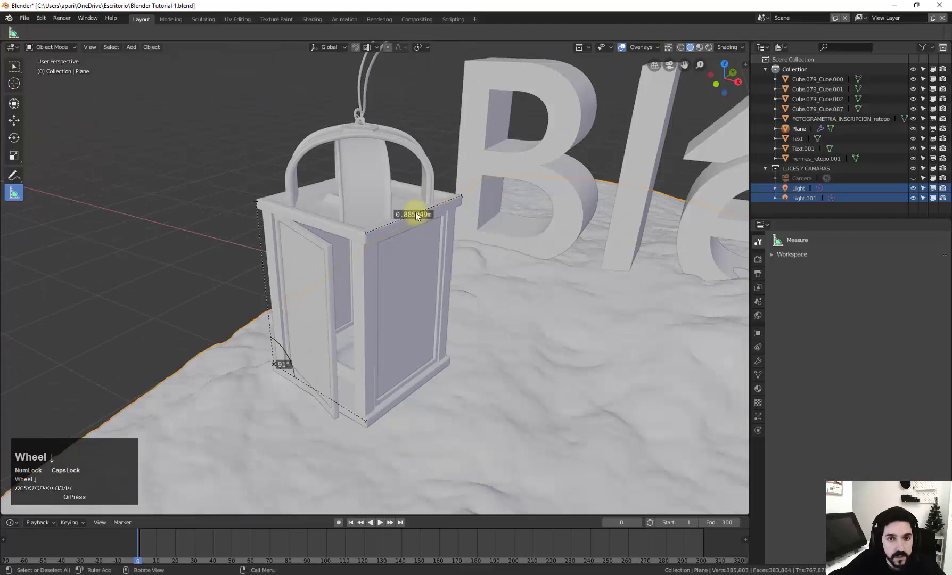
right_click(365, 232)
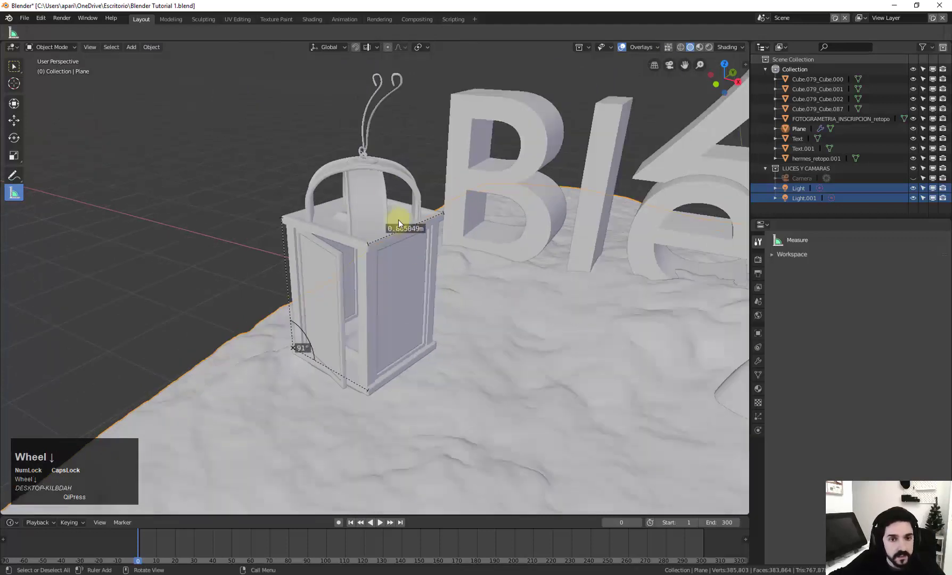
scroll(399, 224, "down", 3)
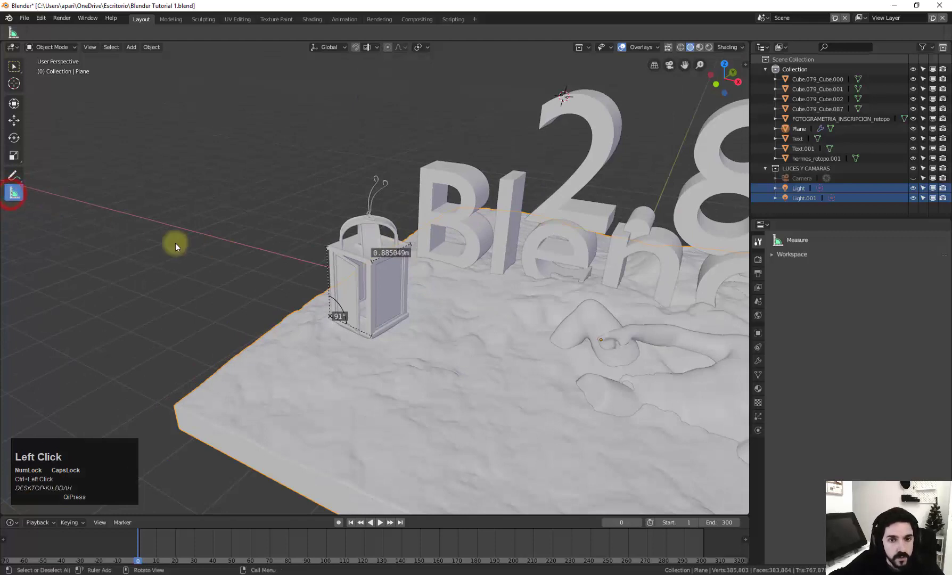
Return to the Select Box tool and deselect the ground plane.
left_click(14, 62)
scroll(649, 265, "down", 4)
middle_click_drag(649, 266, 602, 304)
middle_click_drag(537, 273, 575, 277)
left_click(607, 169)
Look over the whole scene from the front, the back and the sides.
middle_click_drag(606, 214, 602, 256)
scroll(566, 220, "up", 2)
scroll(597, 240, "down", 1)
scroll(573, 252, "up", 1)
scroll(602, 257, "down", 2)
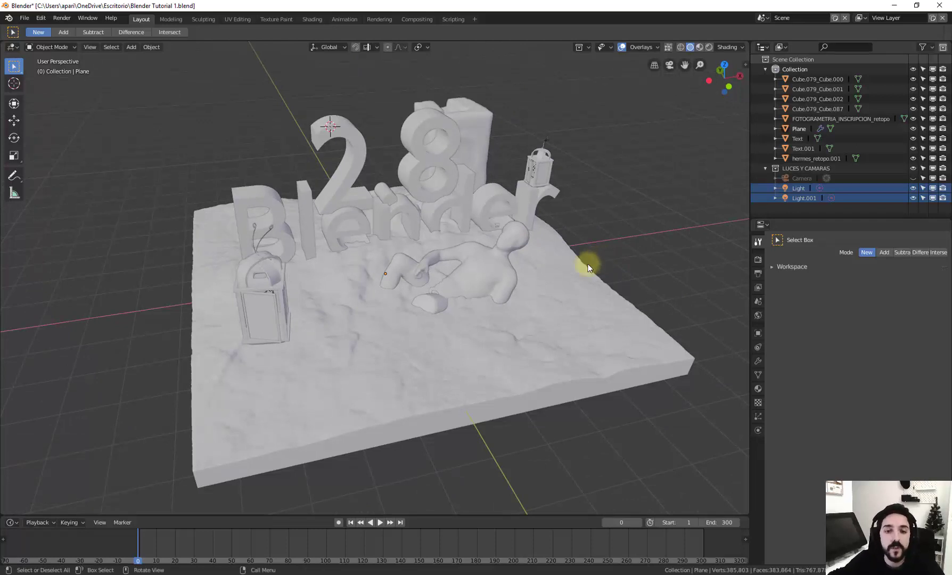
middle_click_drag(587, 263, 365, 274)
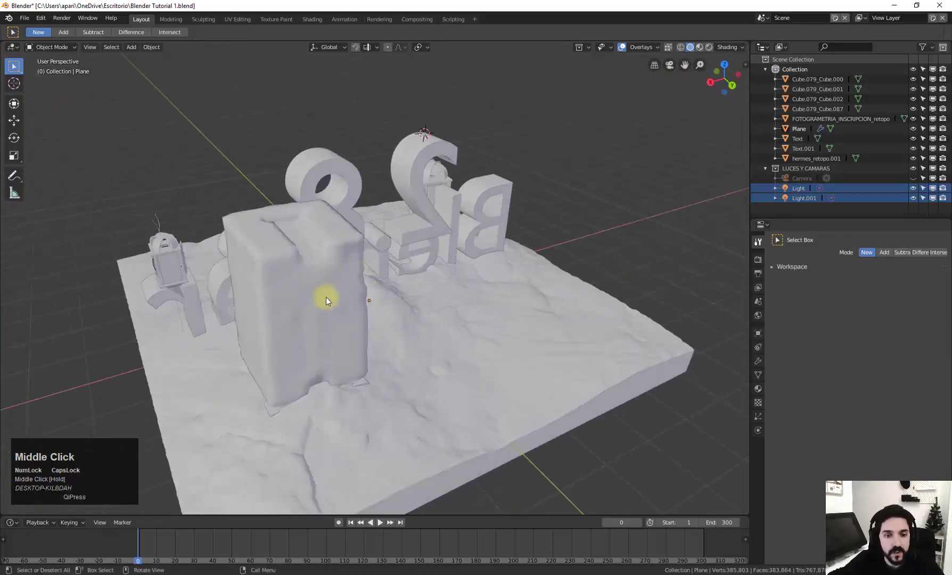
middle_click_drag(326, 300, 487, 283)
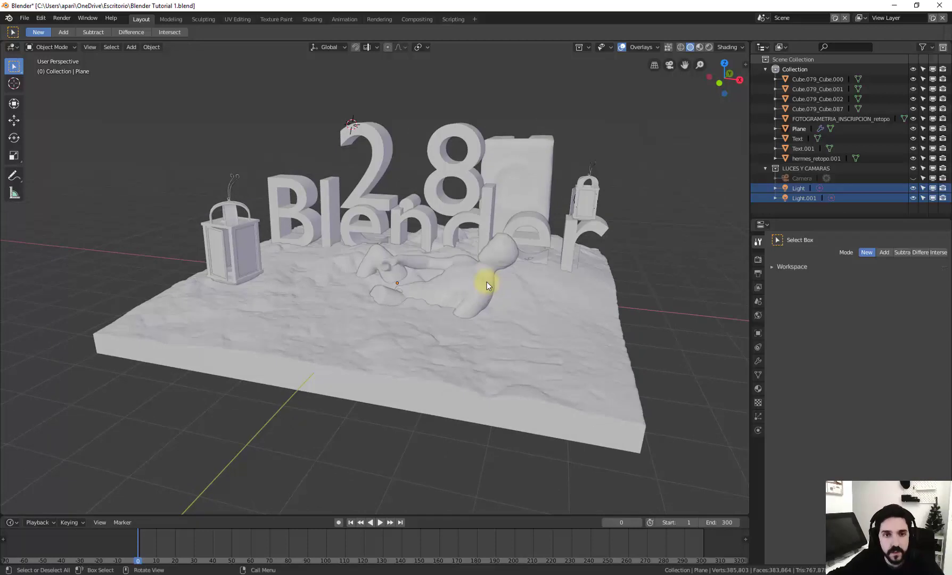
middle_click_drag(394, 264, 468, 288)
scroll(452, 267, "down", 3)
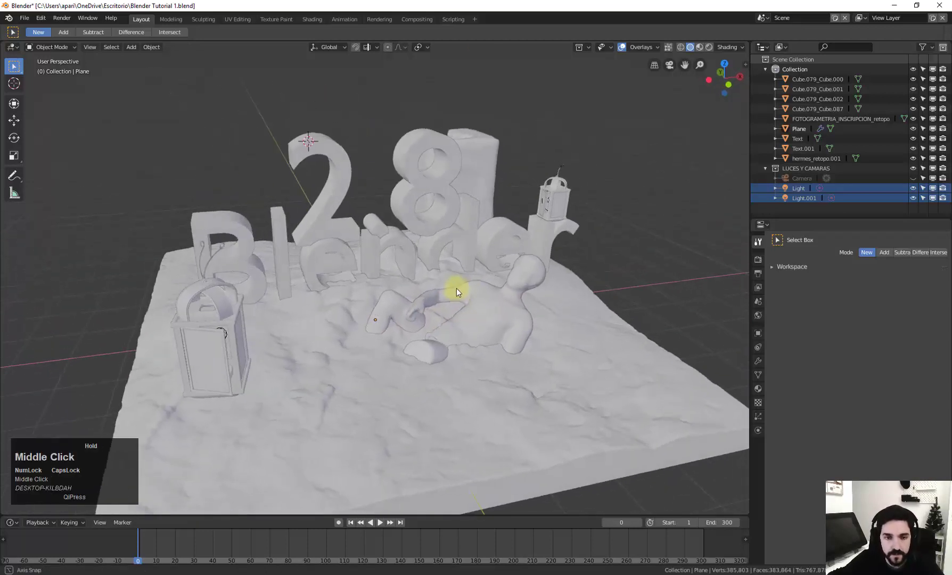